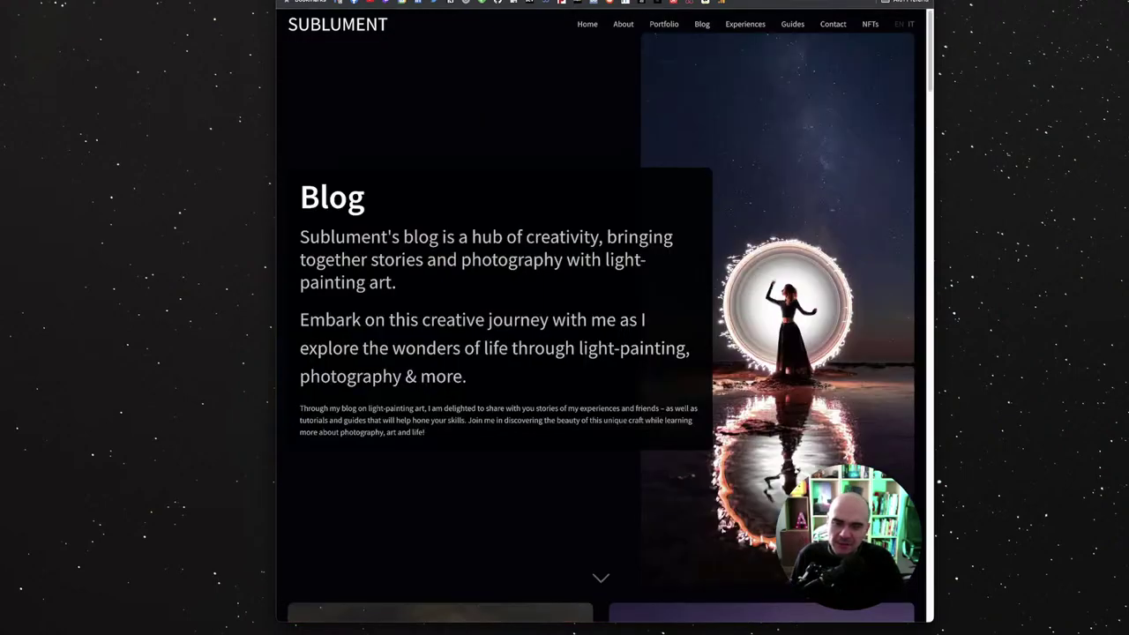
# Step: Scroll through the Sublument Portfolio and Experiences pages
pyautogui.scroll(-5, 601, 317)
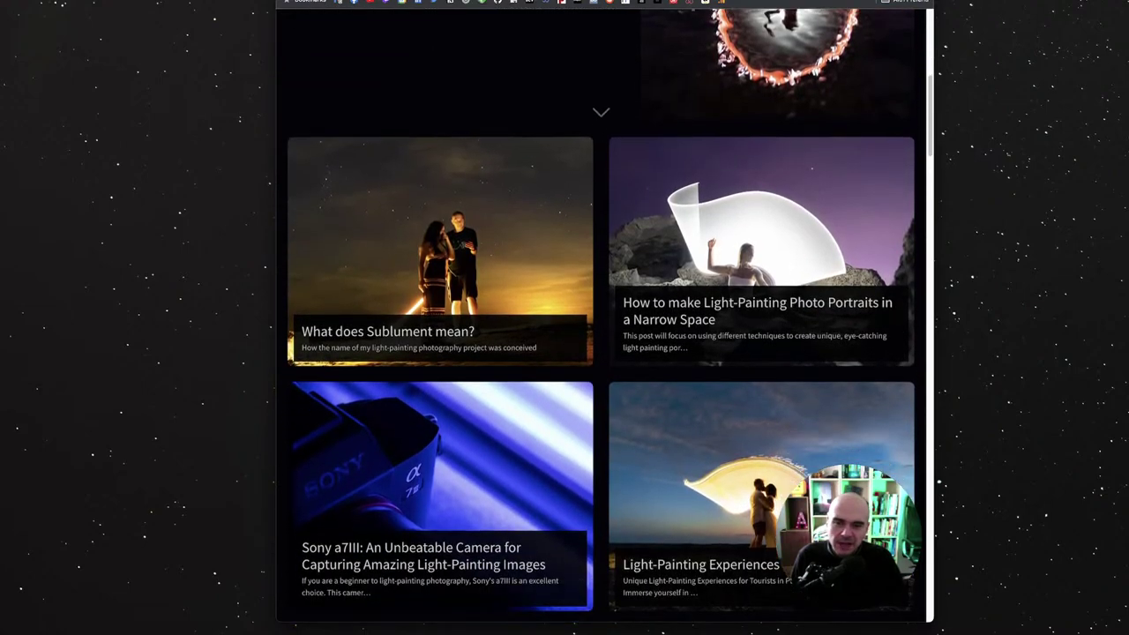
pyautogui.scroll(-2, 601, 318)
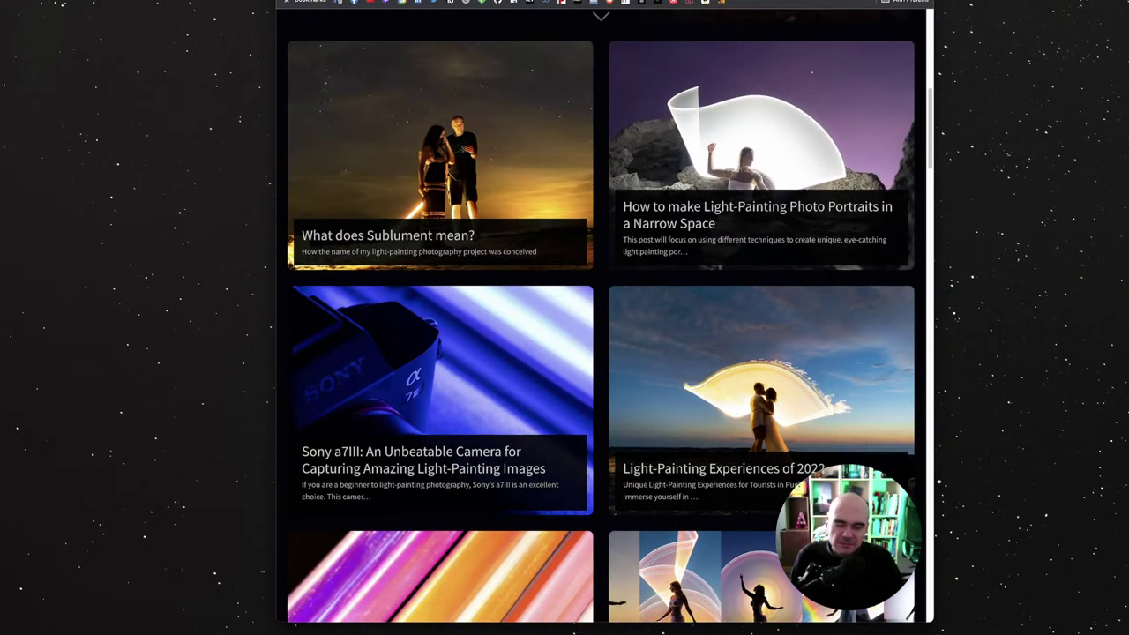
pyautogui.scroll(-1, 601, 318)
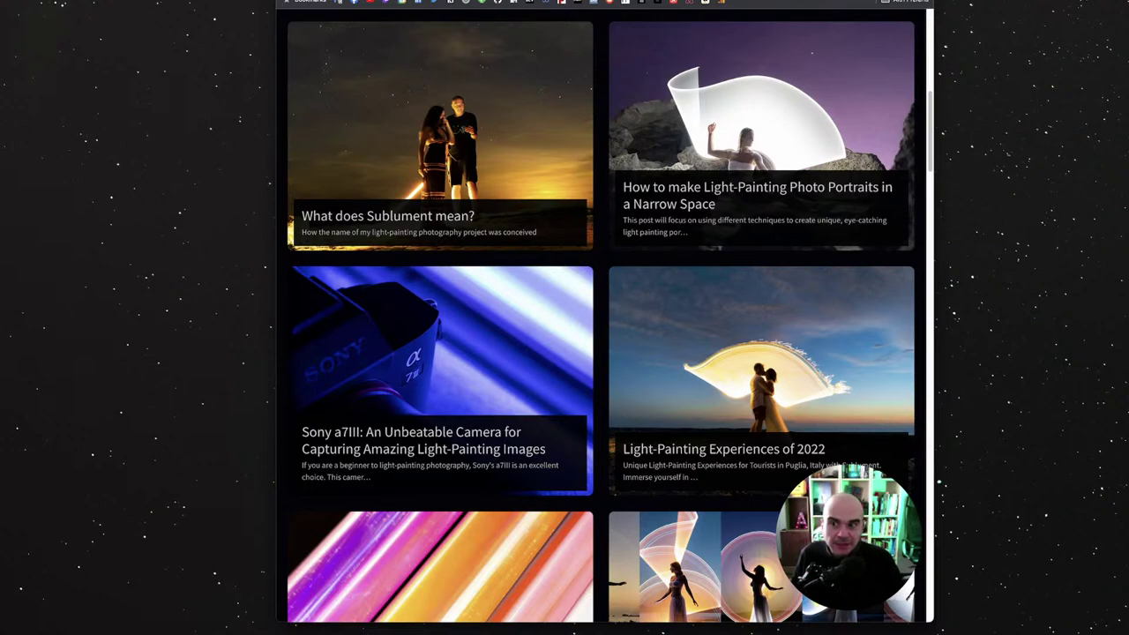
pyautogui.scroll(-5, 600, 317)
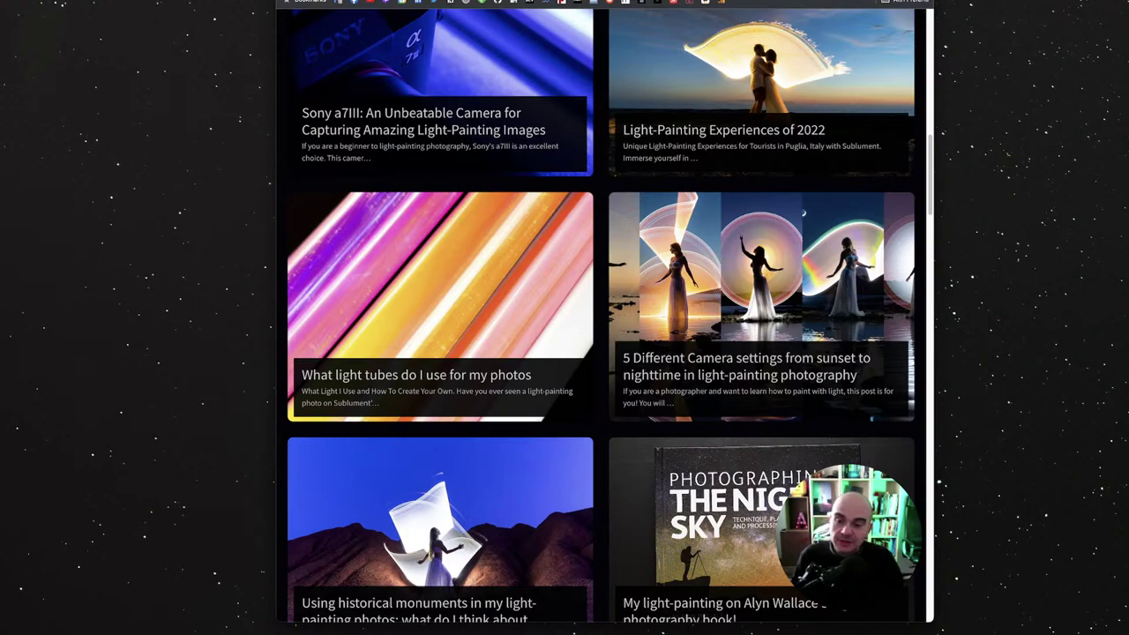
pyautogui.scroll(-3, 601, 316)
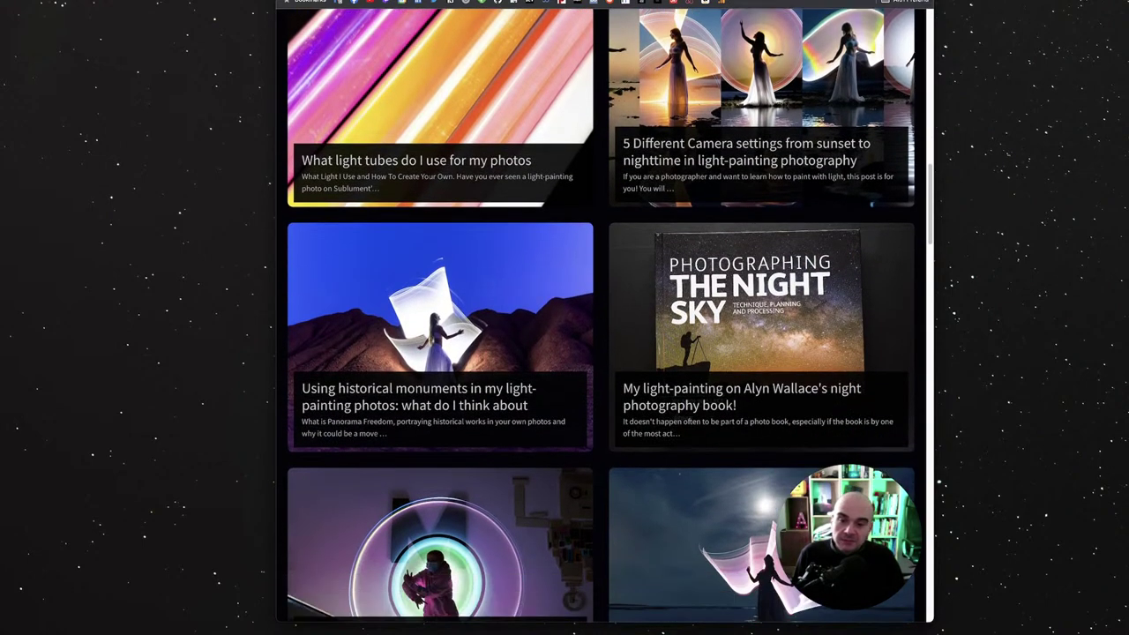
pyautogui.scroll(-1, 601, 316)
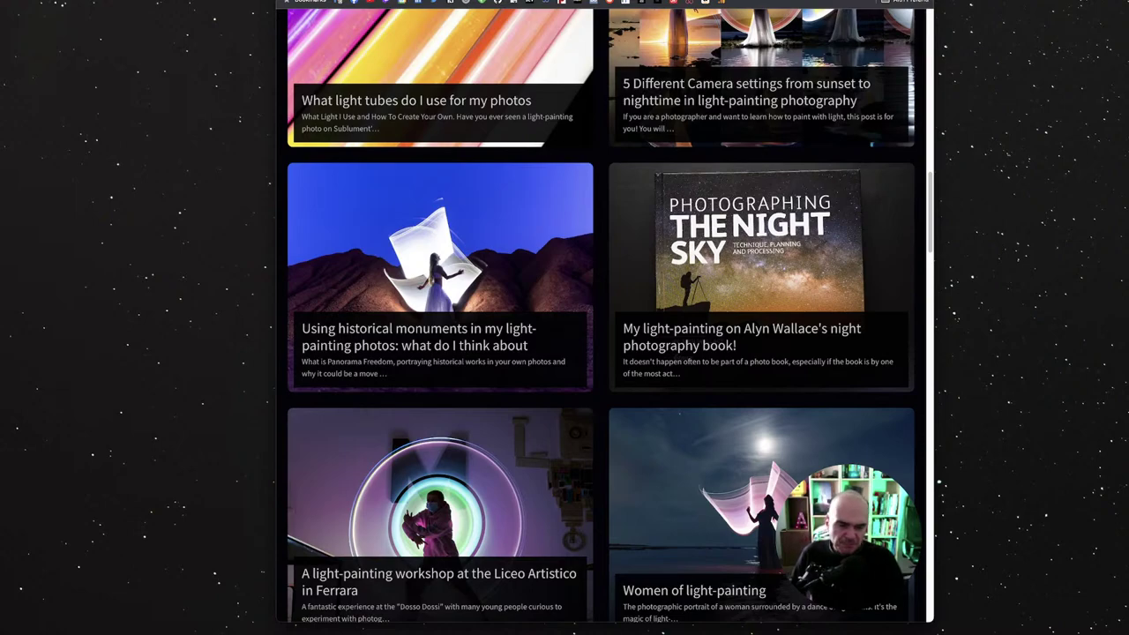
pyautogui.scroll(12, 600, 318)
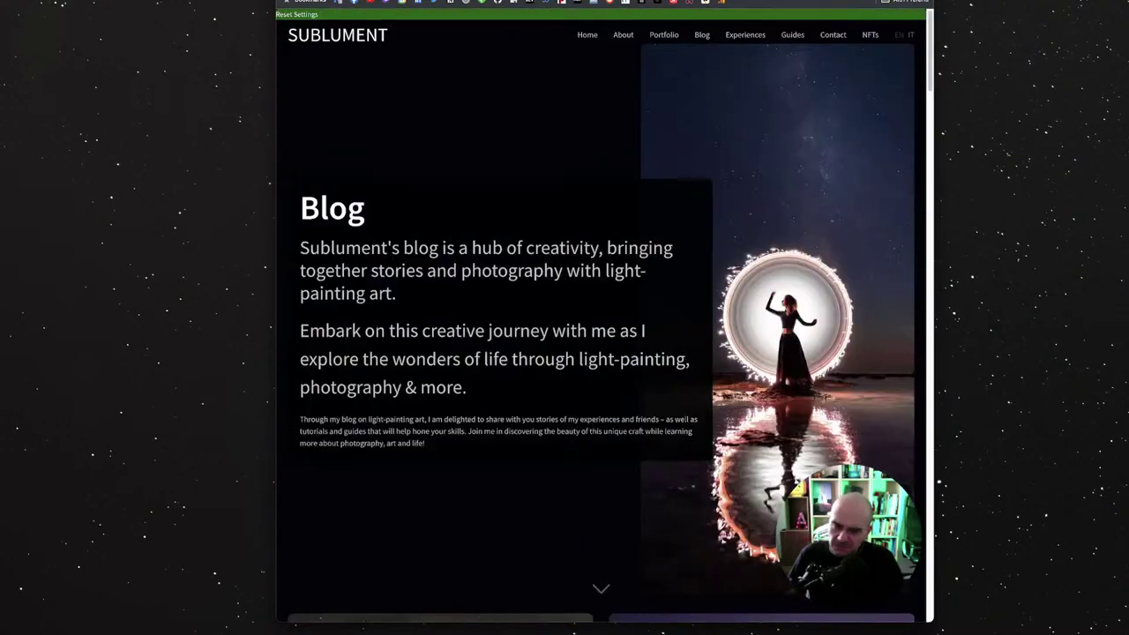
pyautogui.scroll(-8, 599, 317)
pyautogui.scroll(1, 600, 317)
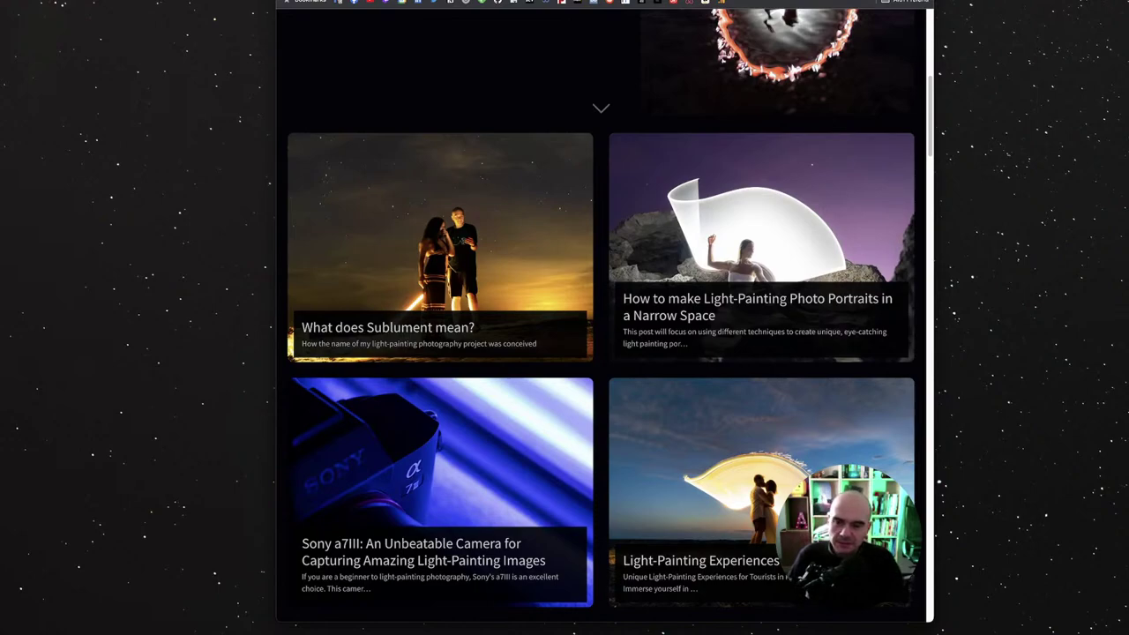
pyautogui.scroll(4, 600, 317)
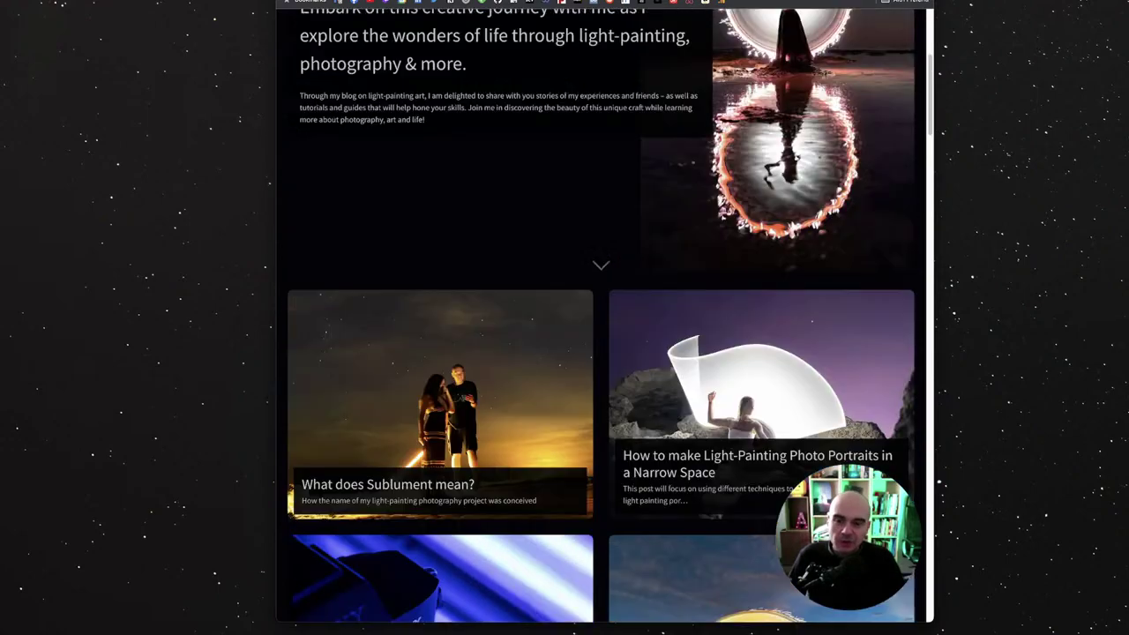
pyautogui.scroll(1, 600, 317)
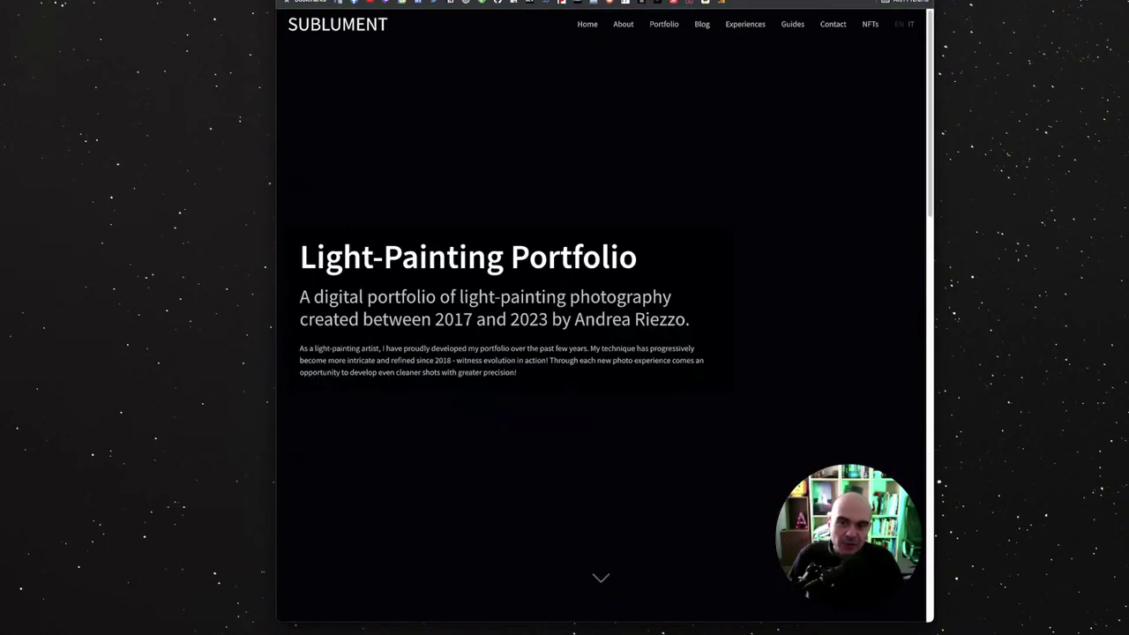
pyautogui.scroll(-15, 600, 318)
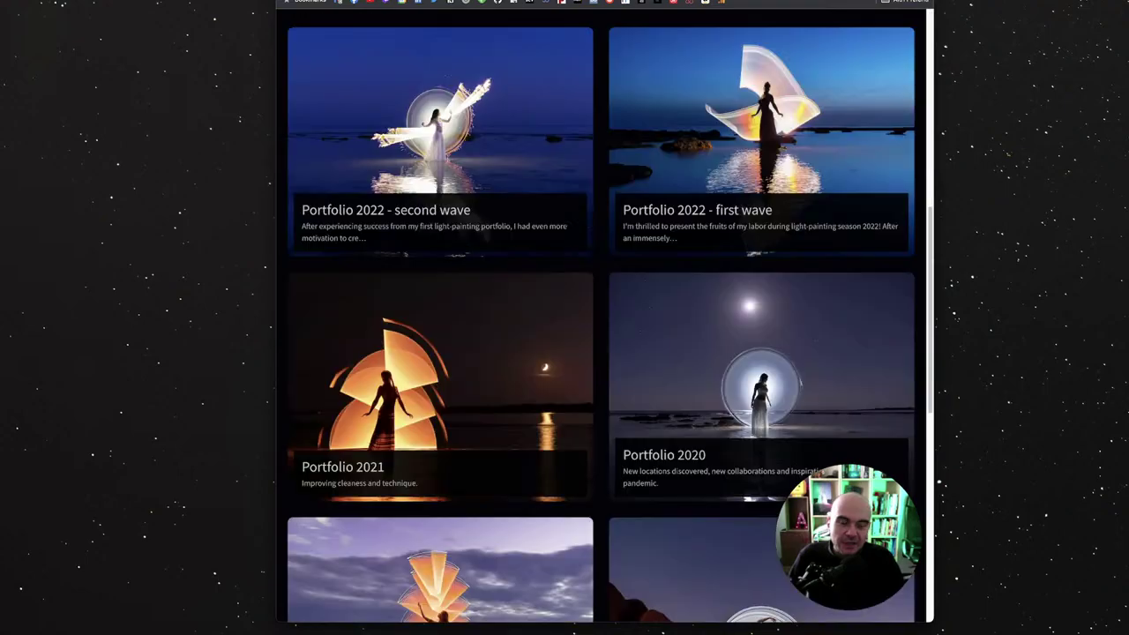
# Step: Jump back to the top of the portfolio page and scroll down to the experience cards
pyautogui.press('Home')
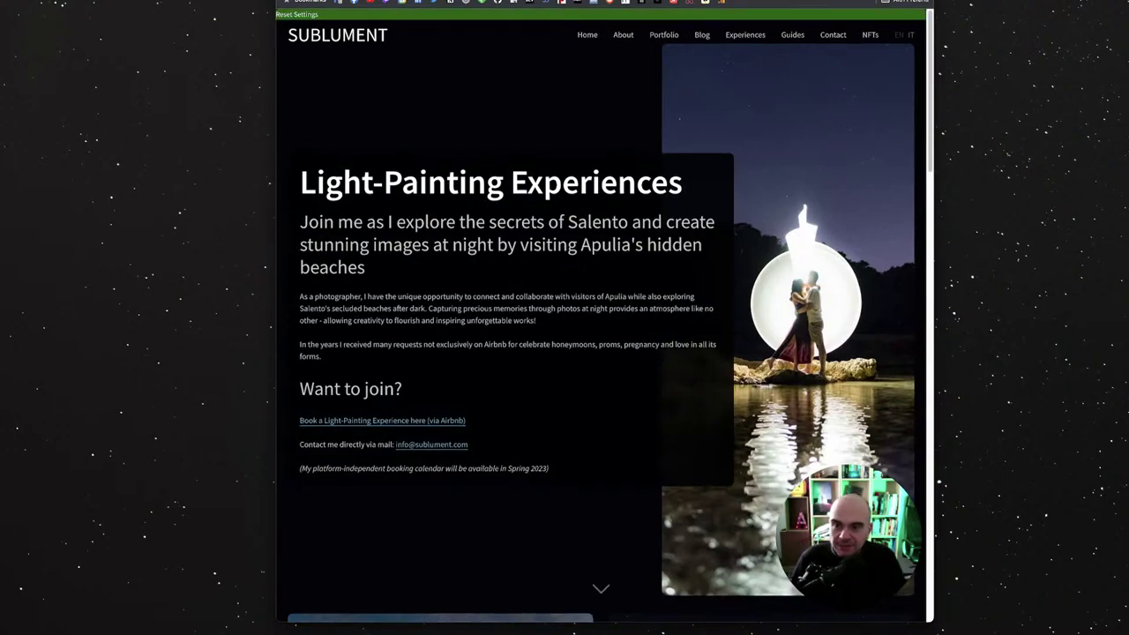
pyautogui.scroll(-1, 798, 237)
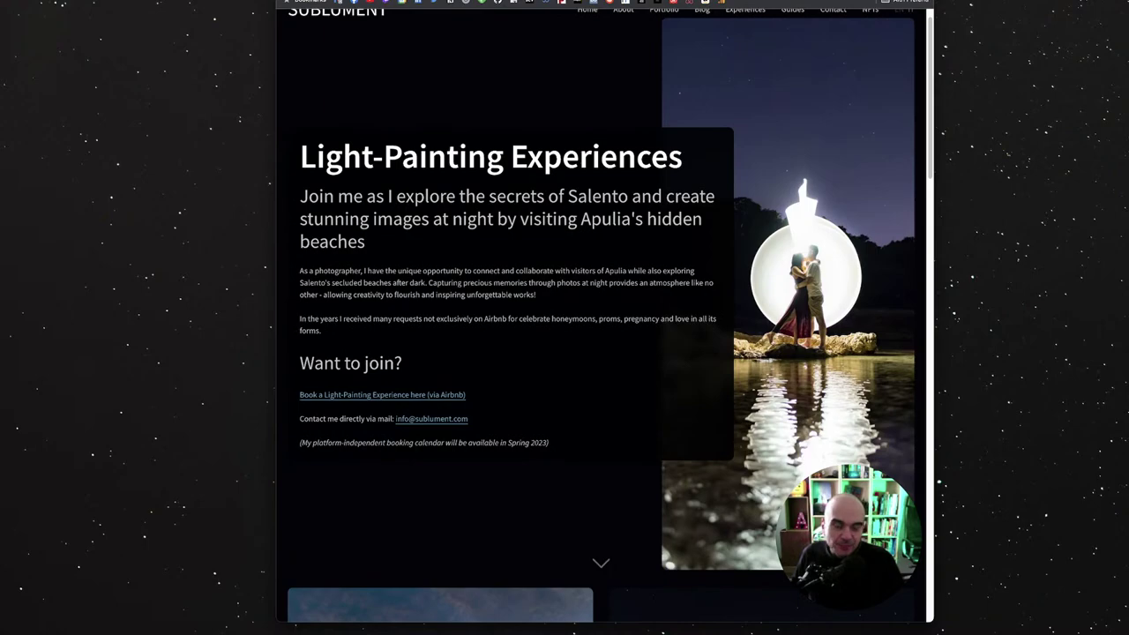
pyautogui.scroll(-1, 602, 315)
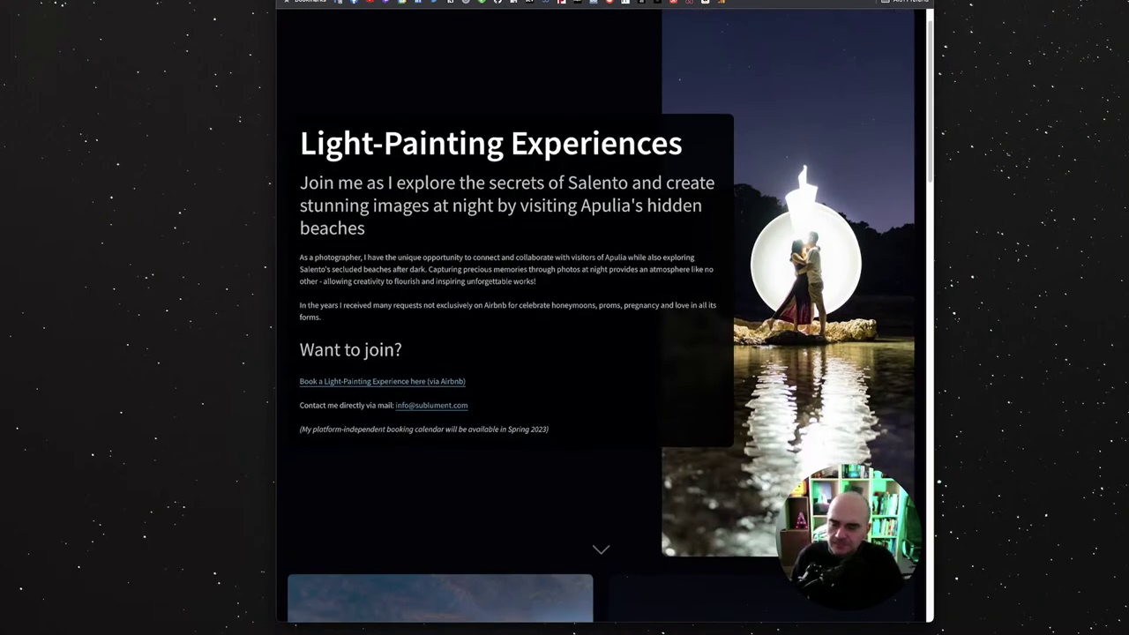
pyautogui.scroll(-6, 601, 315)
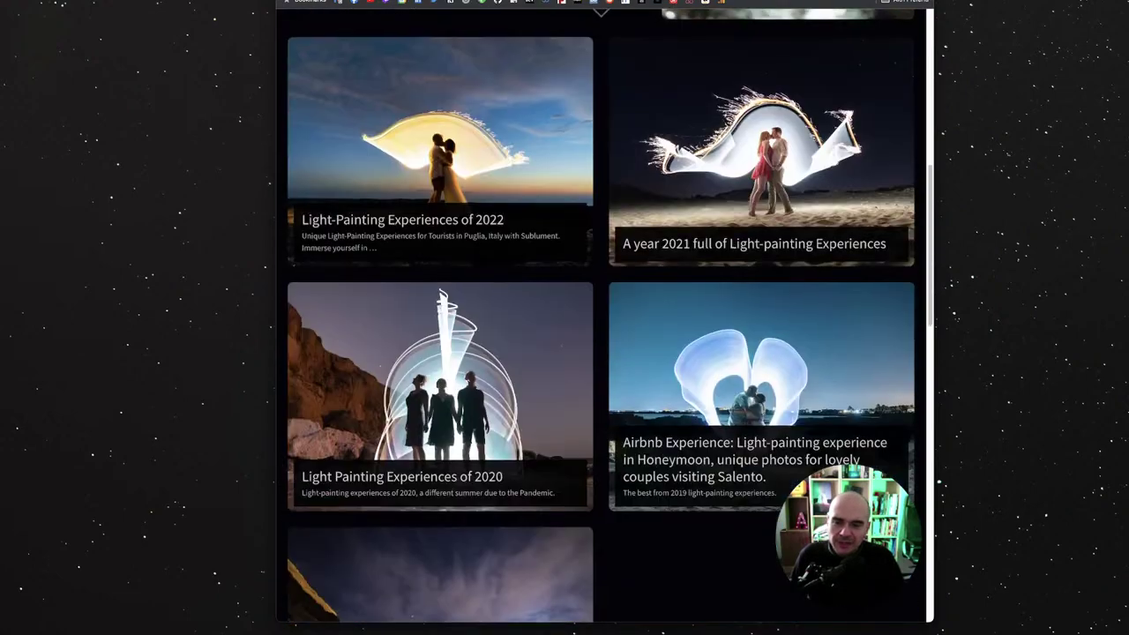
# Step: Open the 'Light-Painting Experiences of 2022' post and scroll through its photo gallery
pyautogui.click(402, 220)
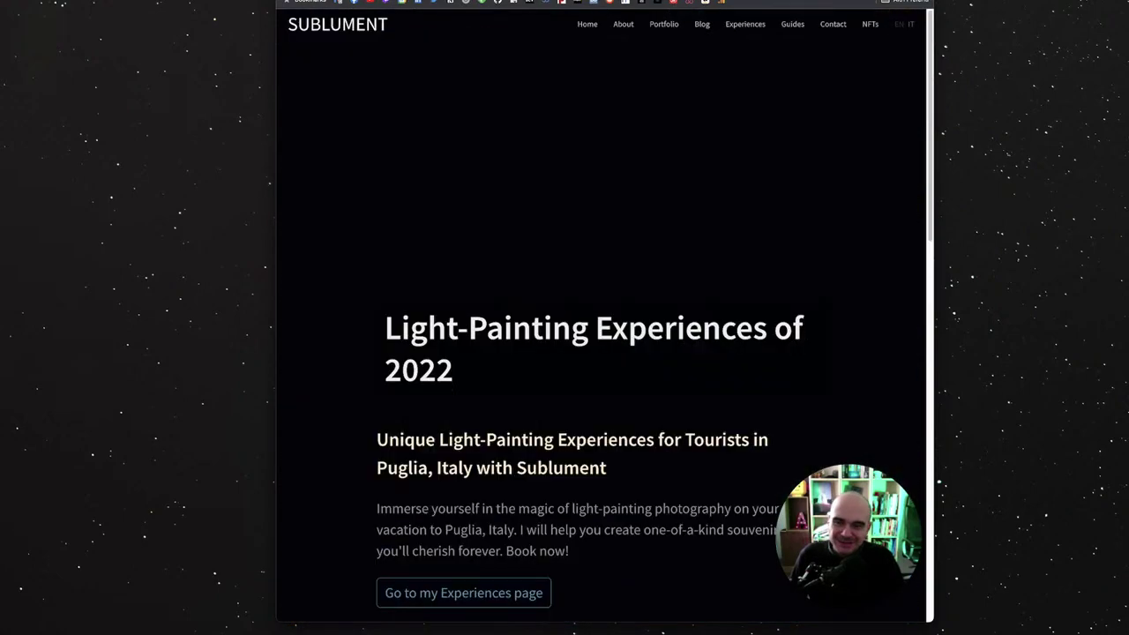
pyautogui.scroll(-1, 601, 353)
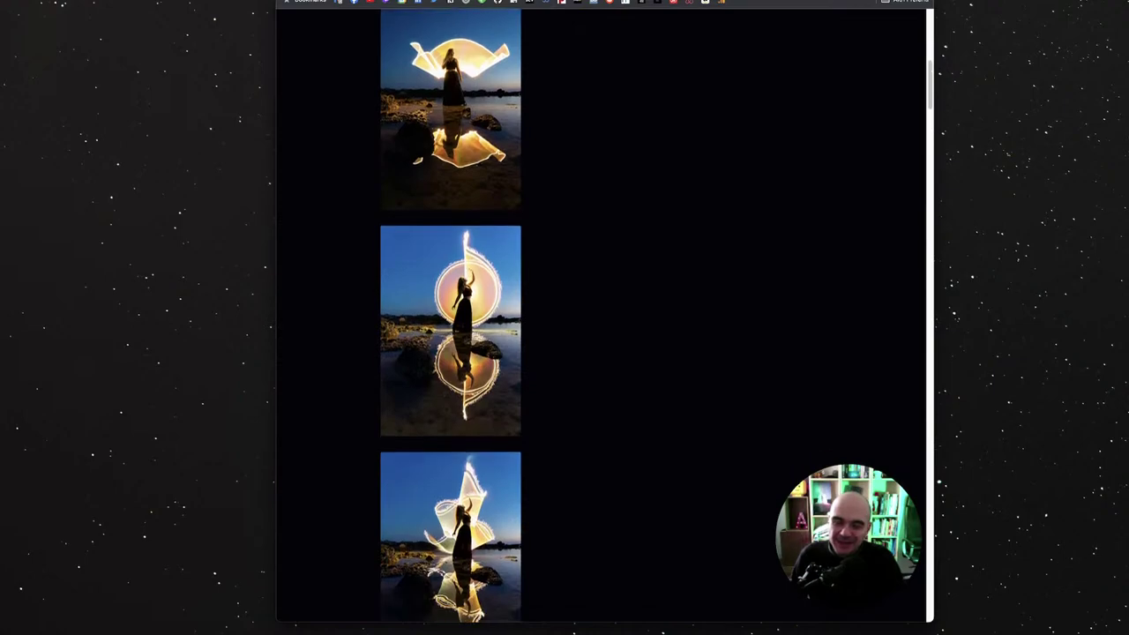
pyautogui.scroll(-15, 596, 318)
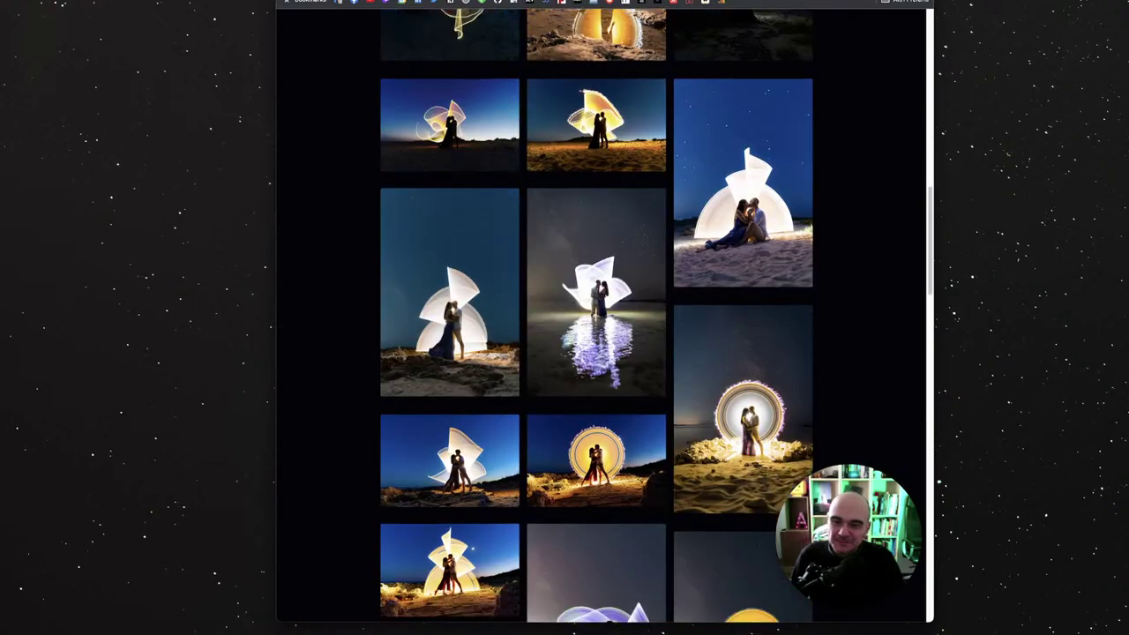
pyautogui.scroll(-15, 596, 317)
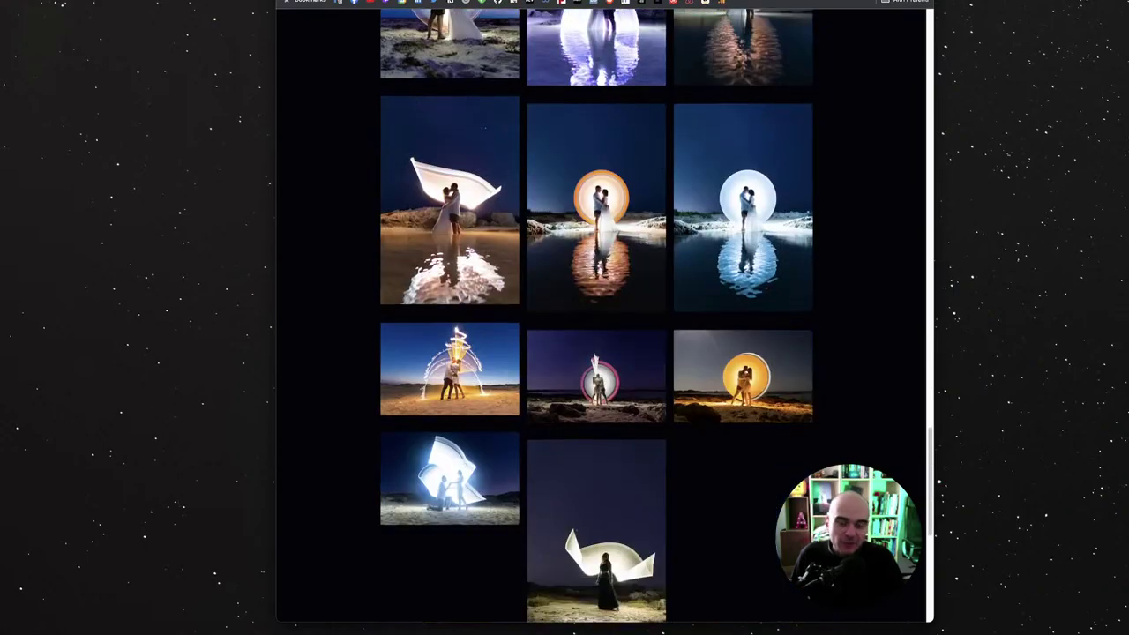
pyautogui.scroll(20, 596, 318)
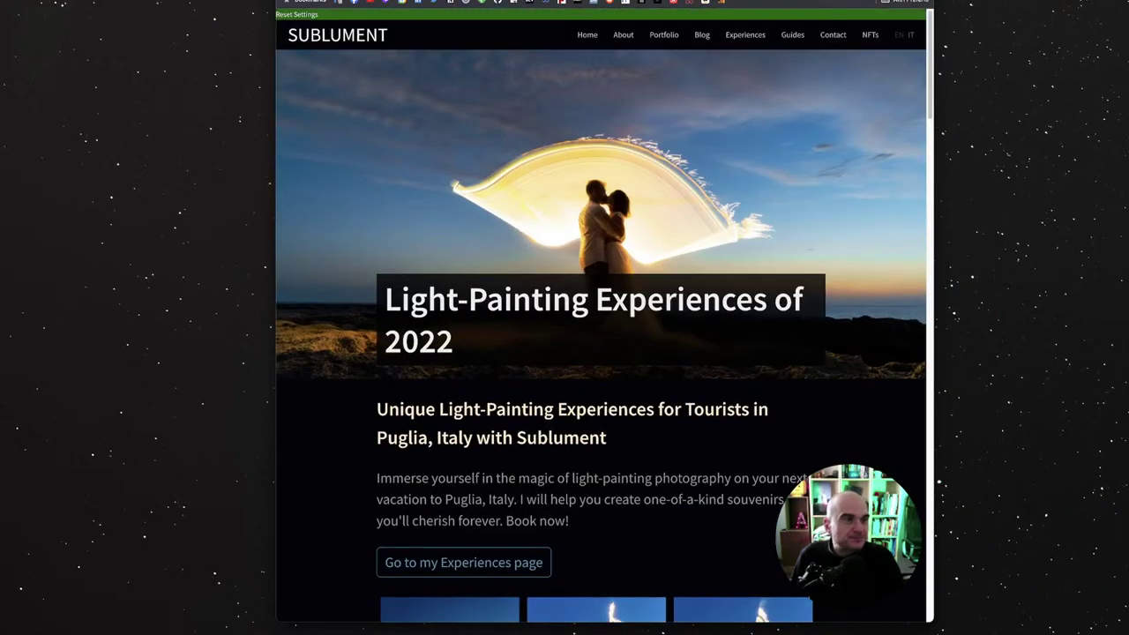
pyautogui.scroll(-10, 603, 318)
pyautogui.scroll(7, 603, 317)
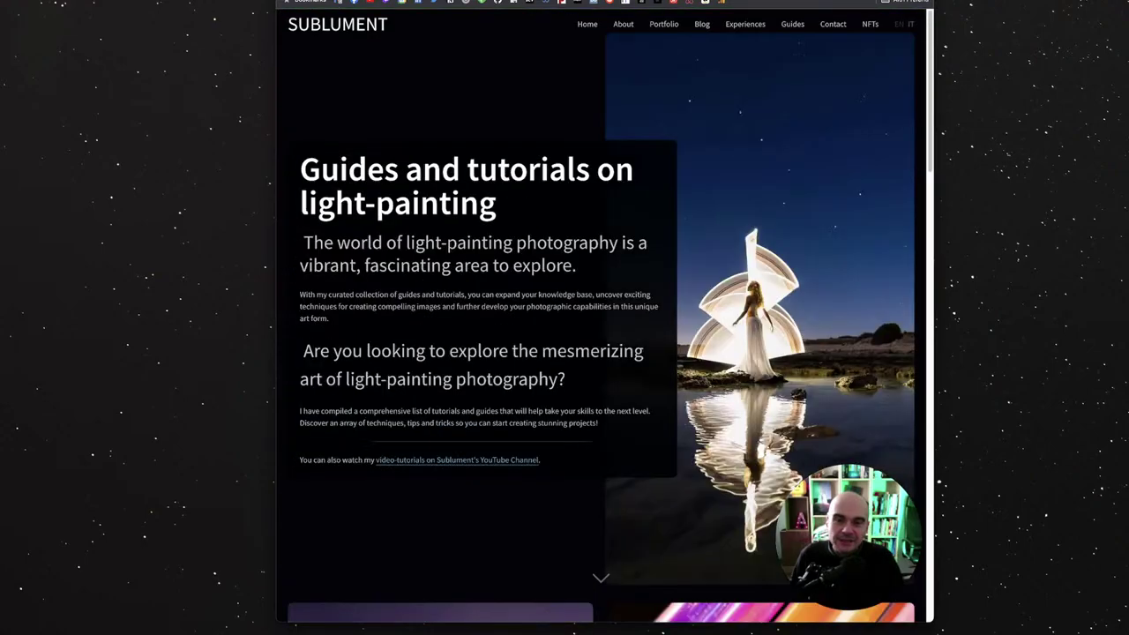
# Step: Scroll the Guides and home pages, then jump from the home page top to the reviews and footer
pyautogui.scroll(-10, 604, 318)
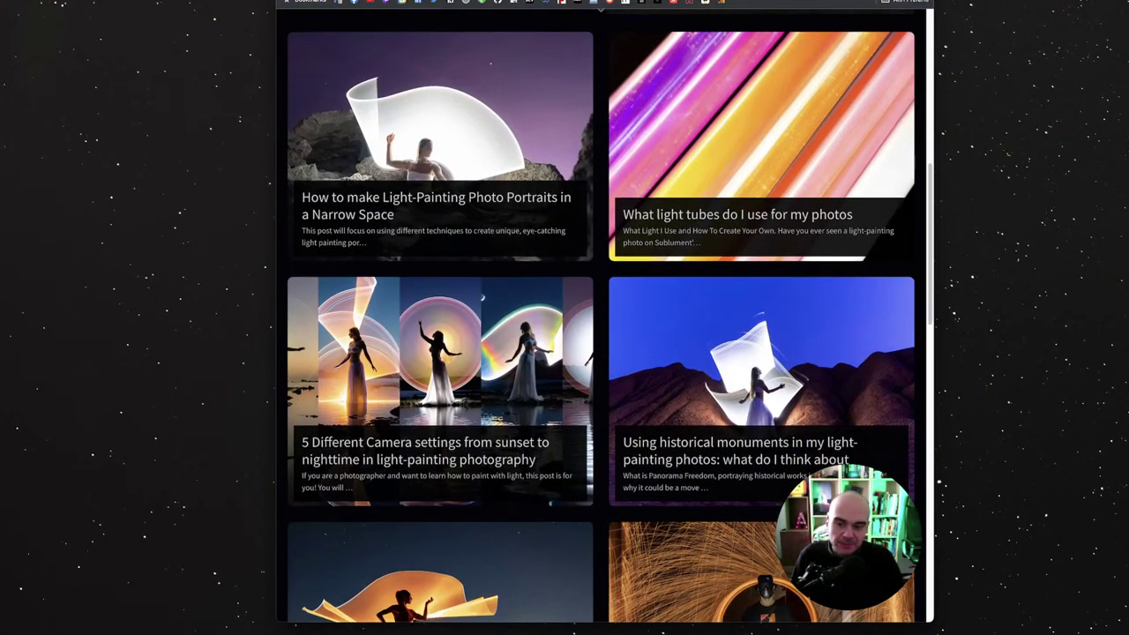
pyautogui.scroll(10, 603, 318)
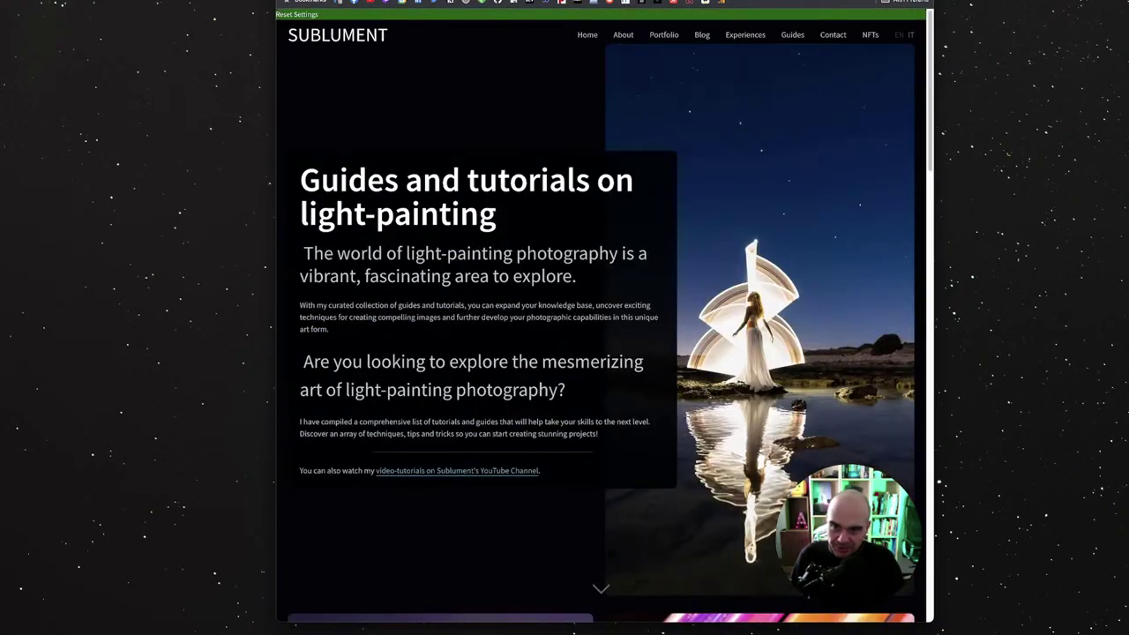
pyautogui.scroll(-6, 603, 318)
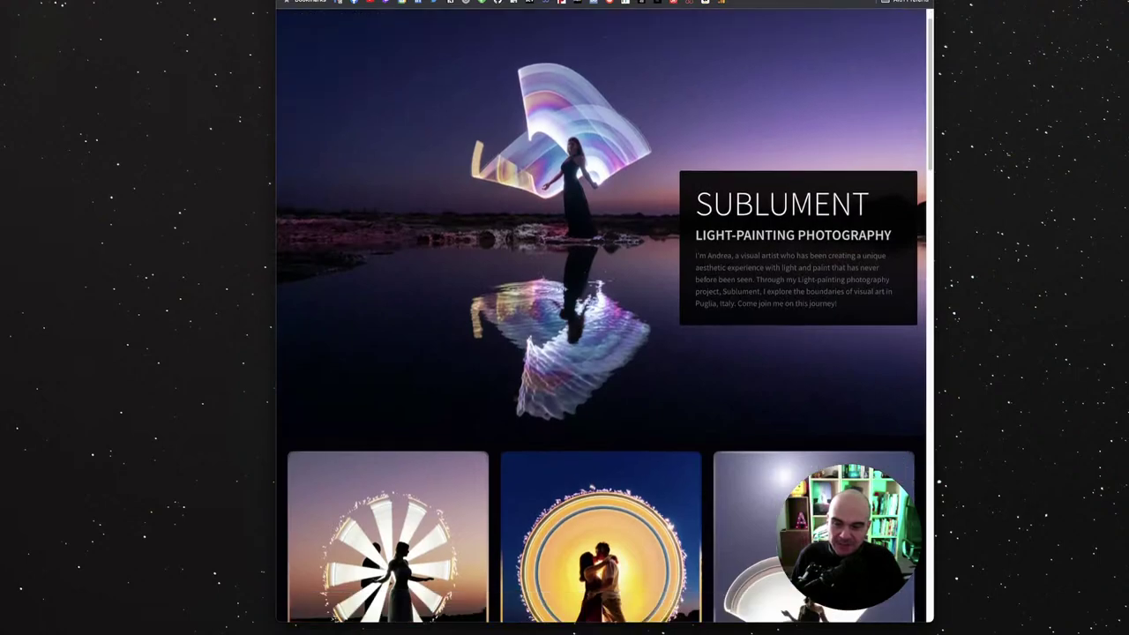
pyautogui.scroll(-3, 604, 318)
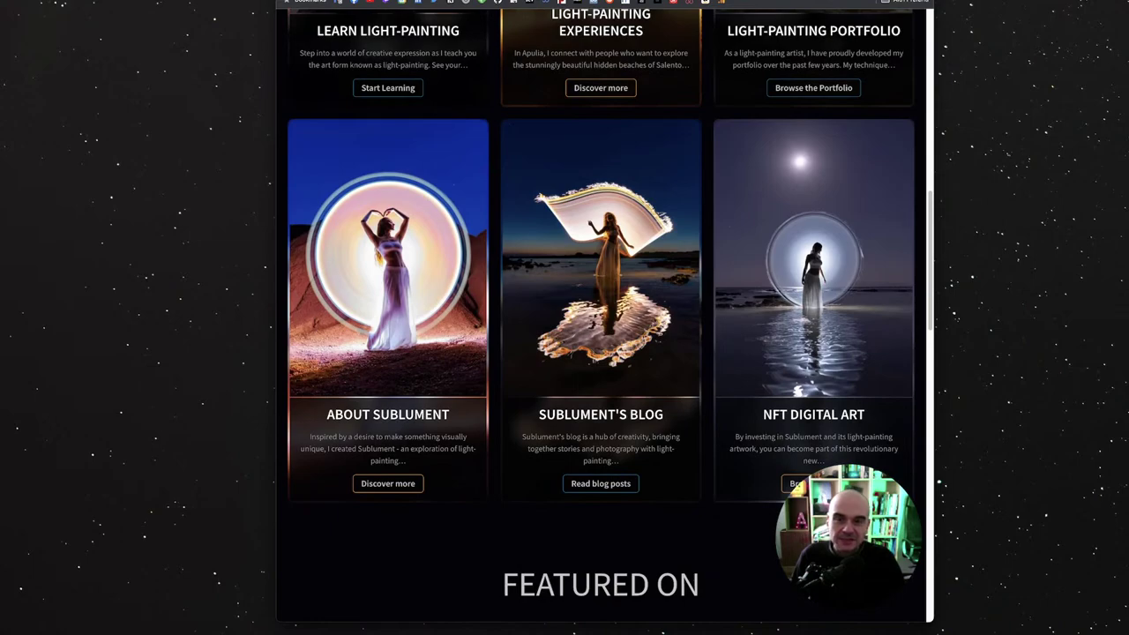
pyautogui.press('Home')
pyautogui.scroll(-15, 604, 317)
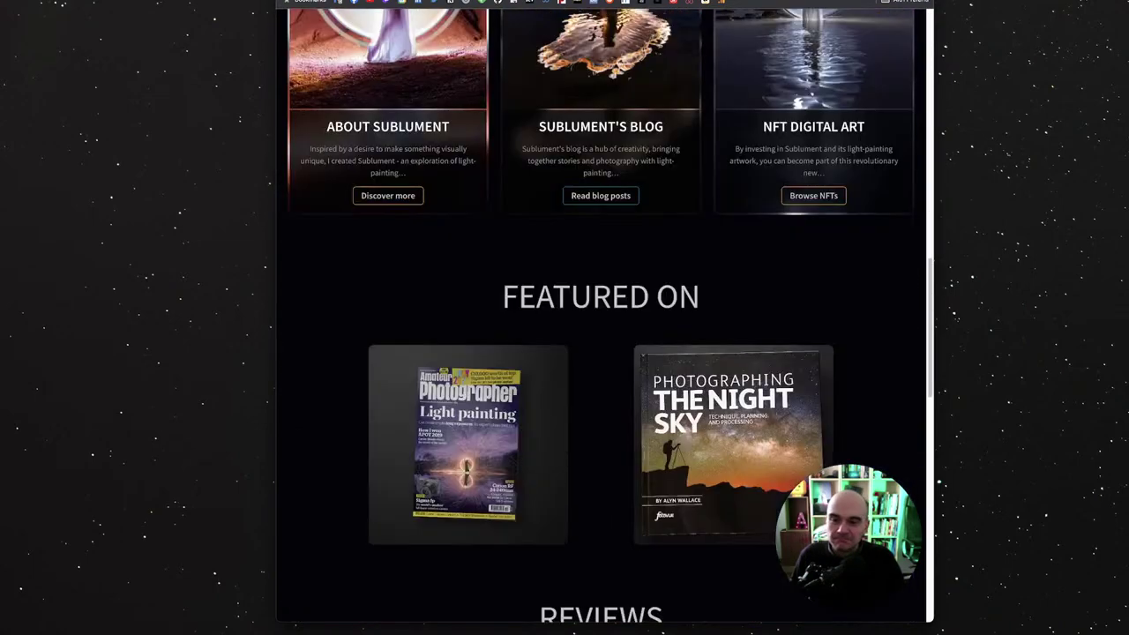
pyautogui.press('Home')
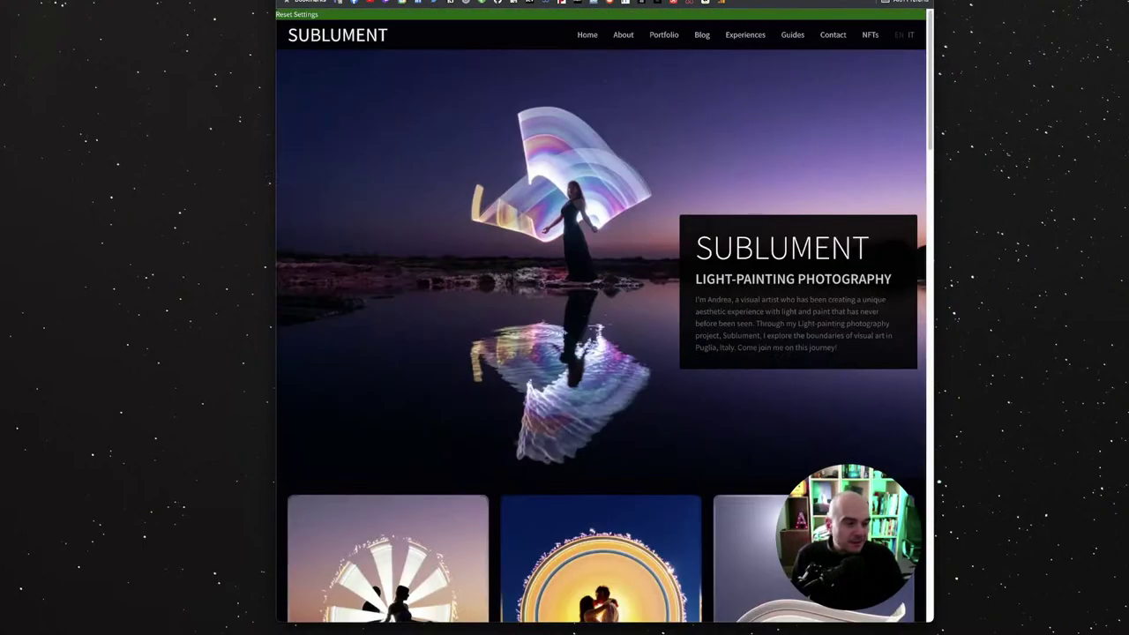
pyautogui.press('End')
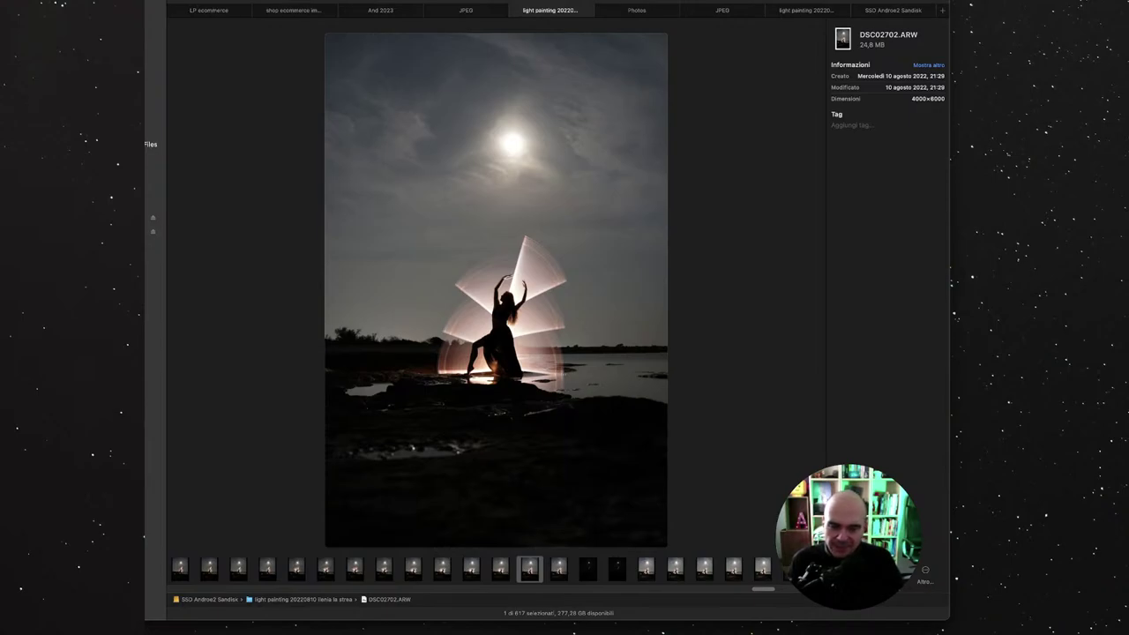
# Step: Scroll the 'light painting 20220810' Gallery filmstrip back and forth to browse the shoot's photos
pyautogui.hscroll(-10, 467, 569)
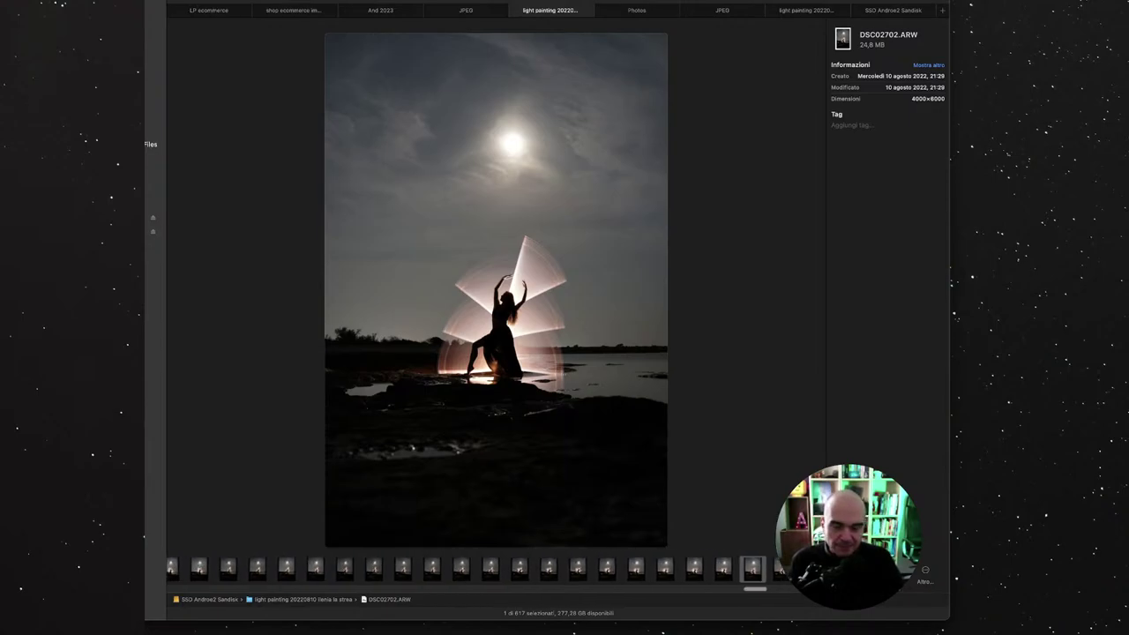
pyautogui.hscroll(-5, 468, 569)
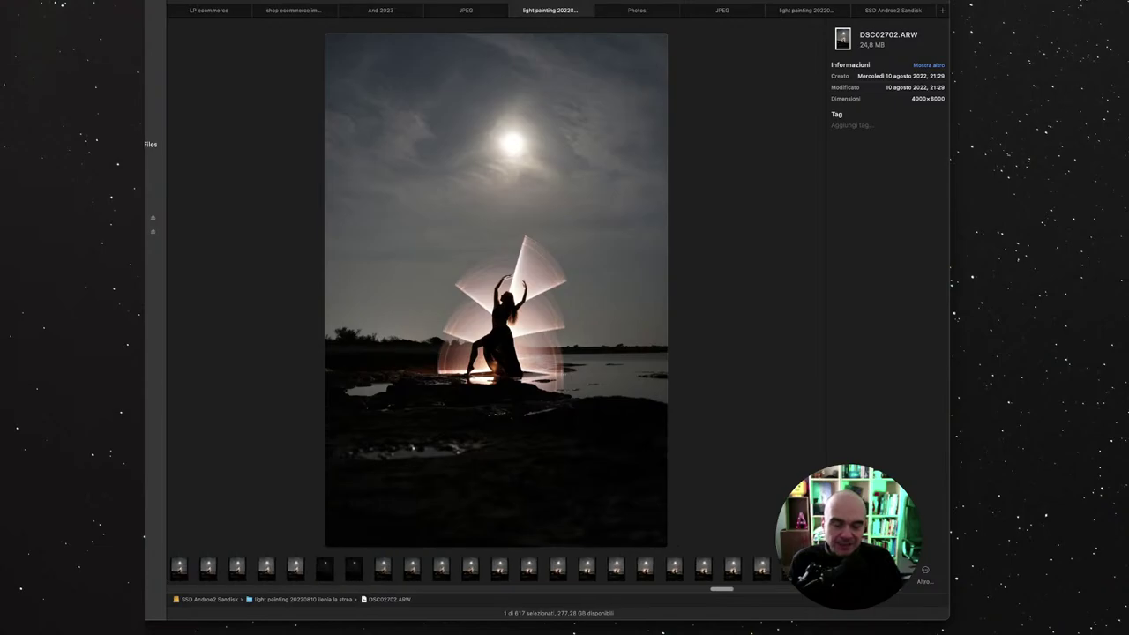
pyautogui.hscroll(-1, 468, 569)
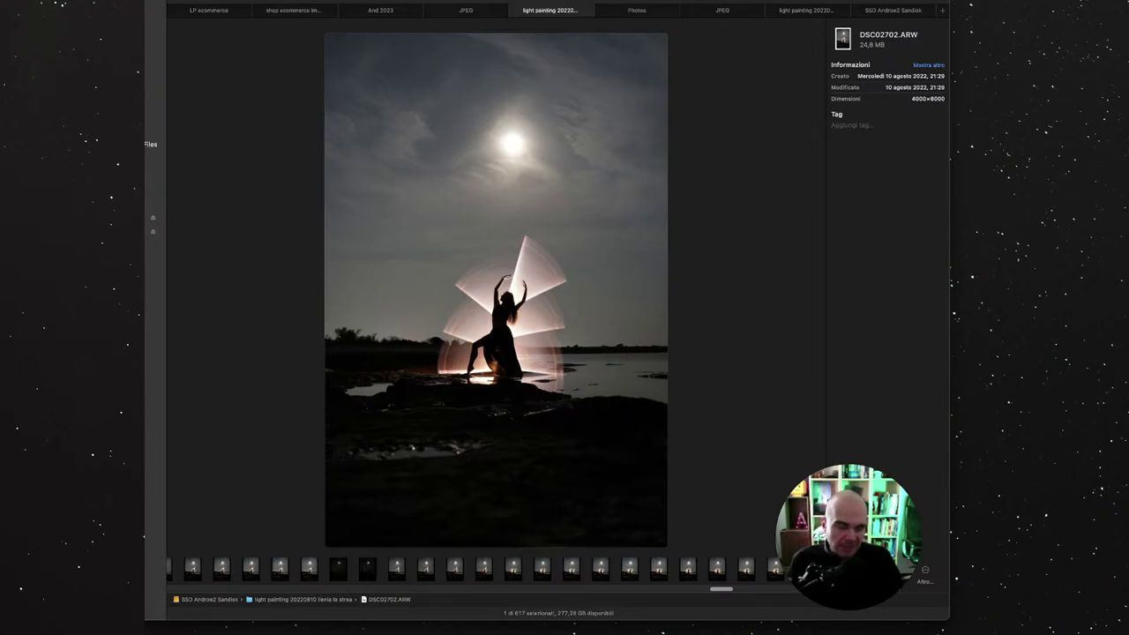
pyautogui.hscroll(-10, 476, 569)
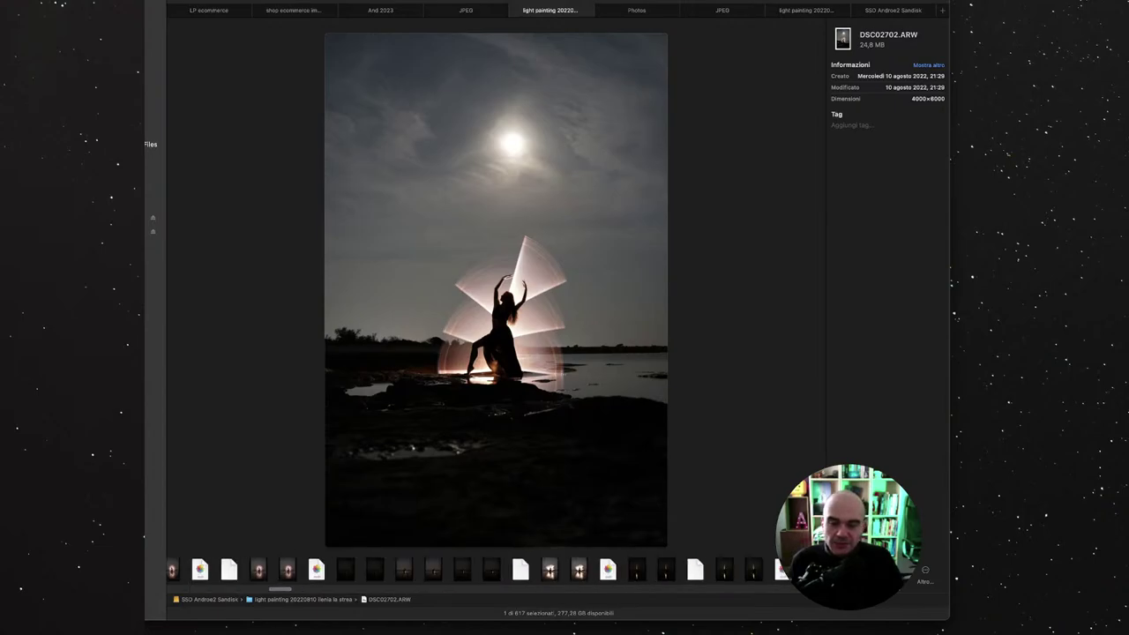
pyautogui.hscroll(-5, 476, 569)
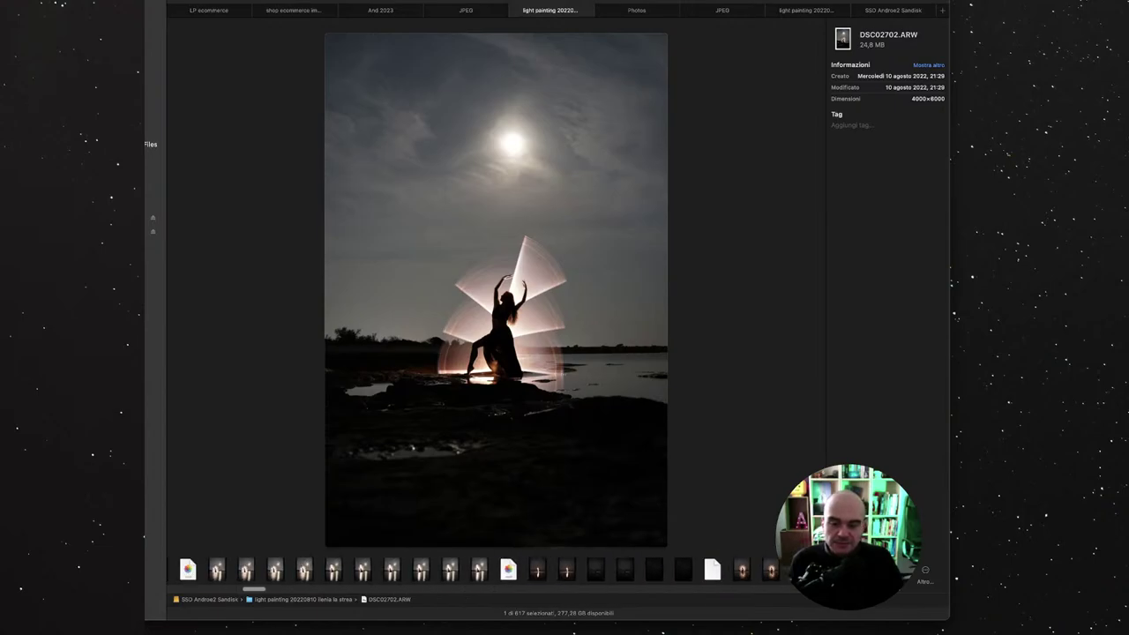
pyautogui.hscroll(3, 477, 569)
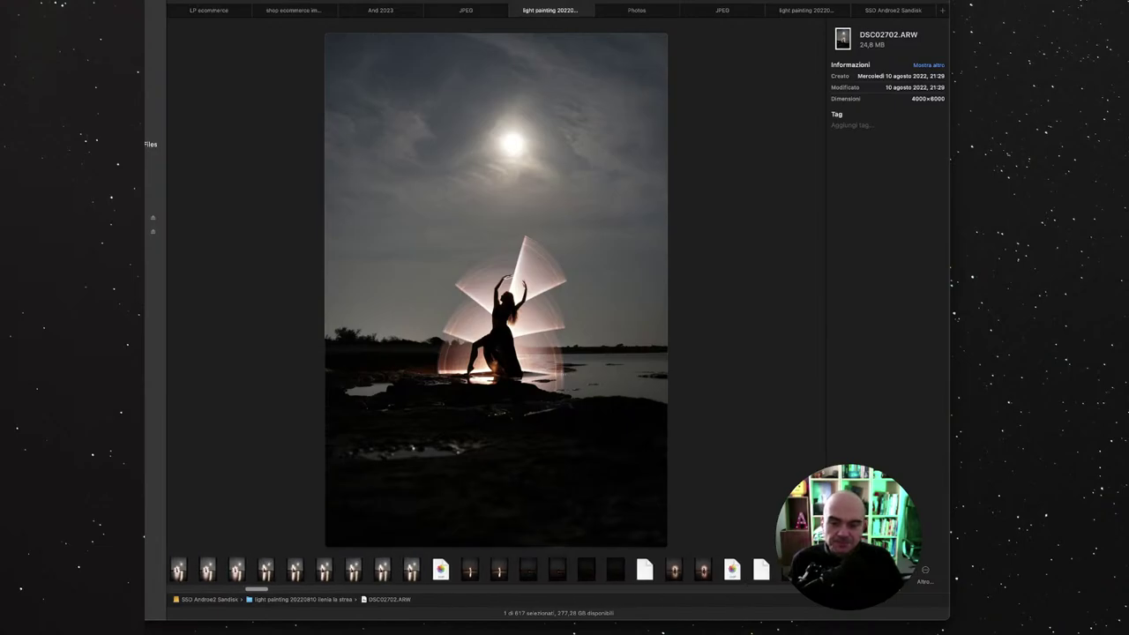
pyautogui.hscroll(5, 477, 569)
pyautogui.hscroll(3, 477, 569)
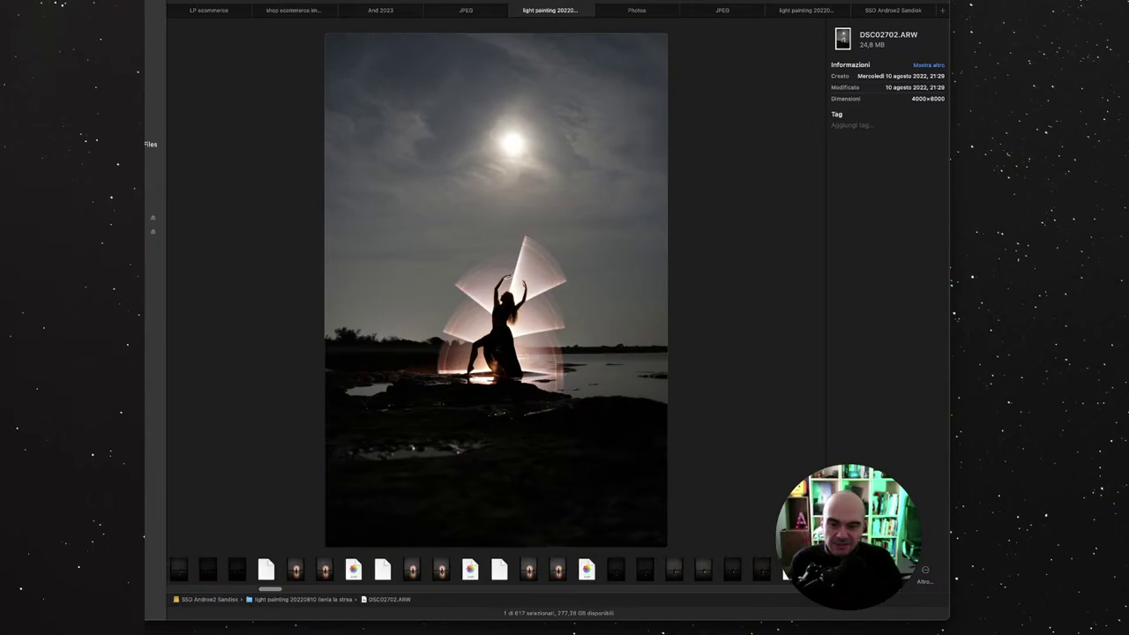
# Step: Preview DSC02351.JPG, then the light-ring-over-water shot DSC02353.JPG
pyautogui.click(324, 569)
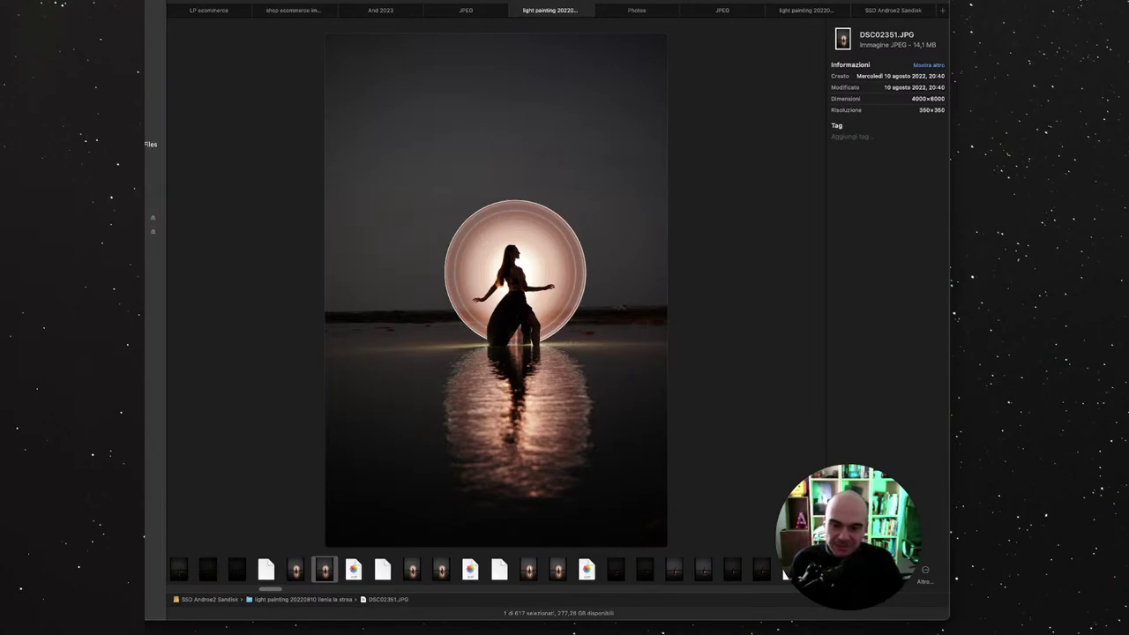
pyautogui.click(558, 570)
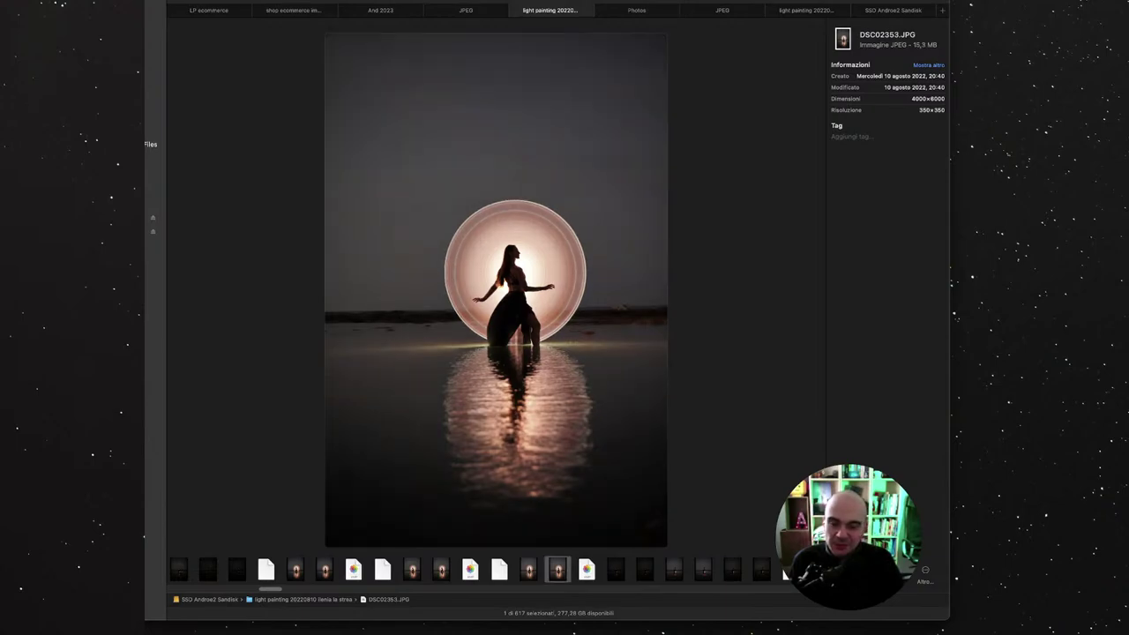
pyautogui.hscroll(5, 476, 570)
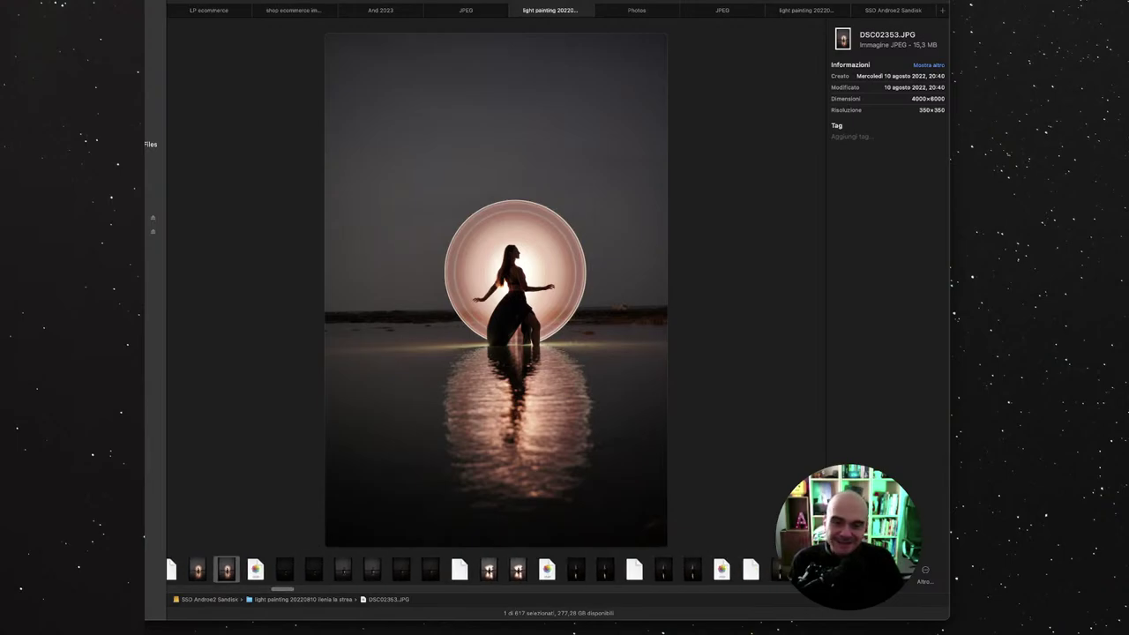
pyautogui.hscroll(10, 476, 570)
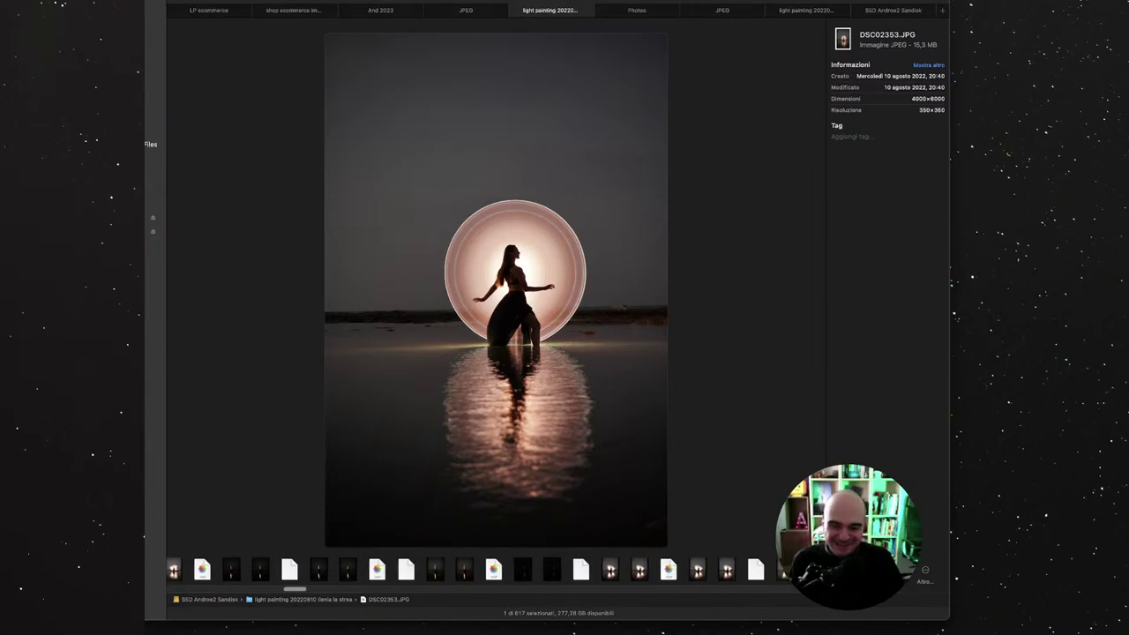
# Step: Preview the light-wings photo DSC02379.JPG, then move along to the pink ring shot DSC02475.JPG
pyautogui.click(354, 570)
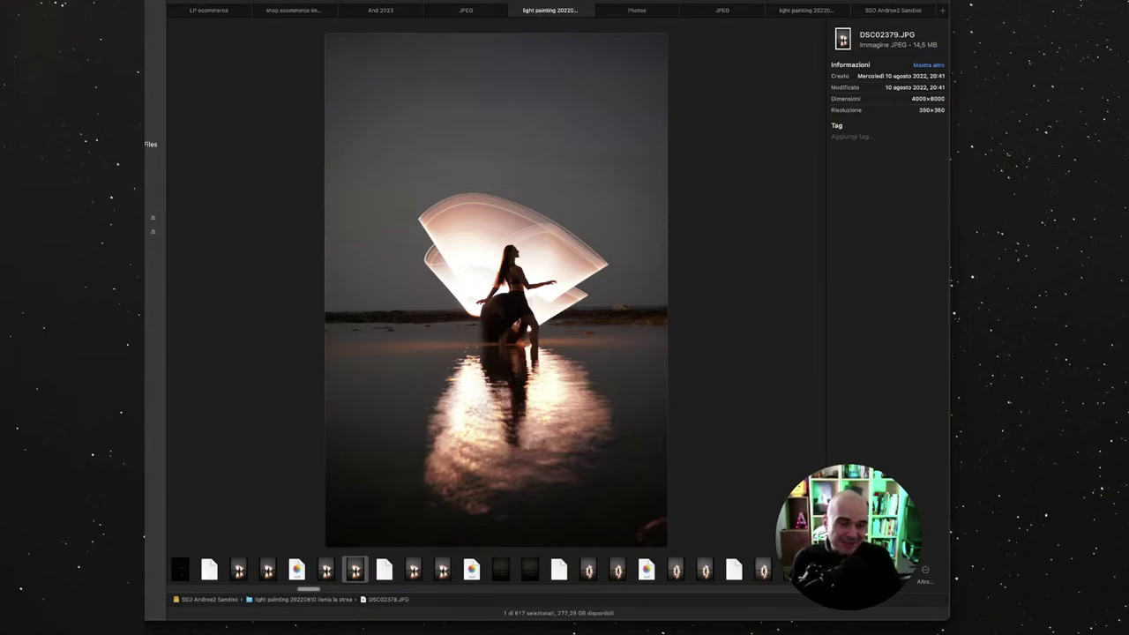
pyautogui.hscroll(10, 476, 570)
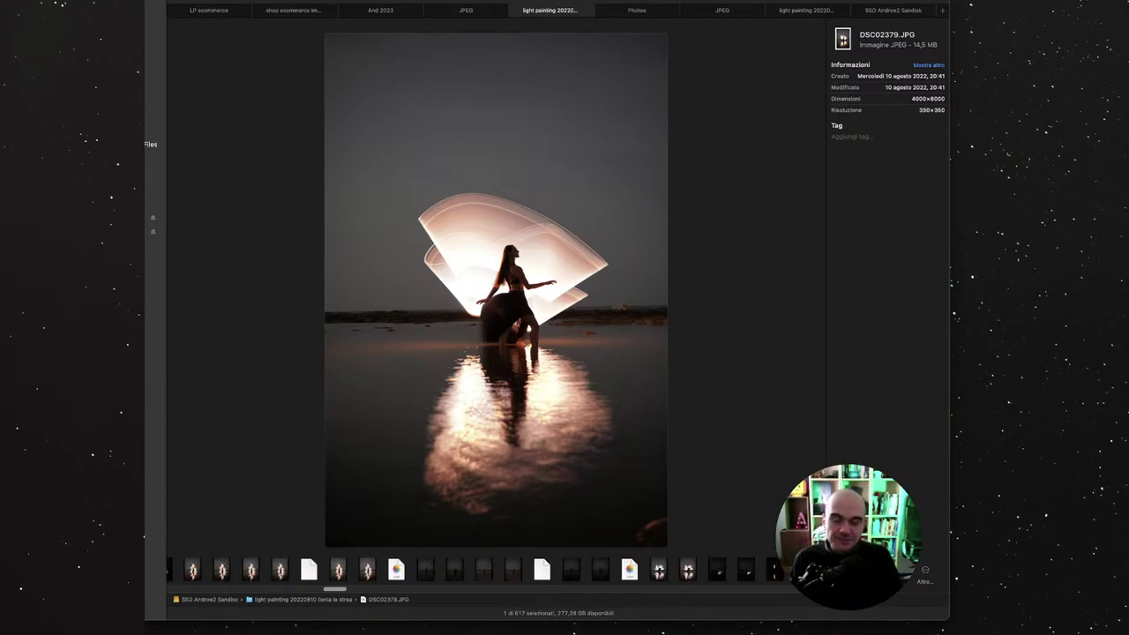
pyautogui.hscroll(8, 477, 570)
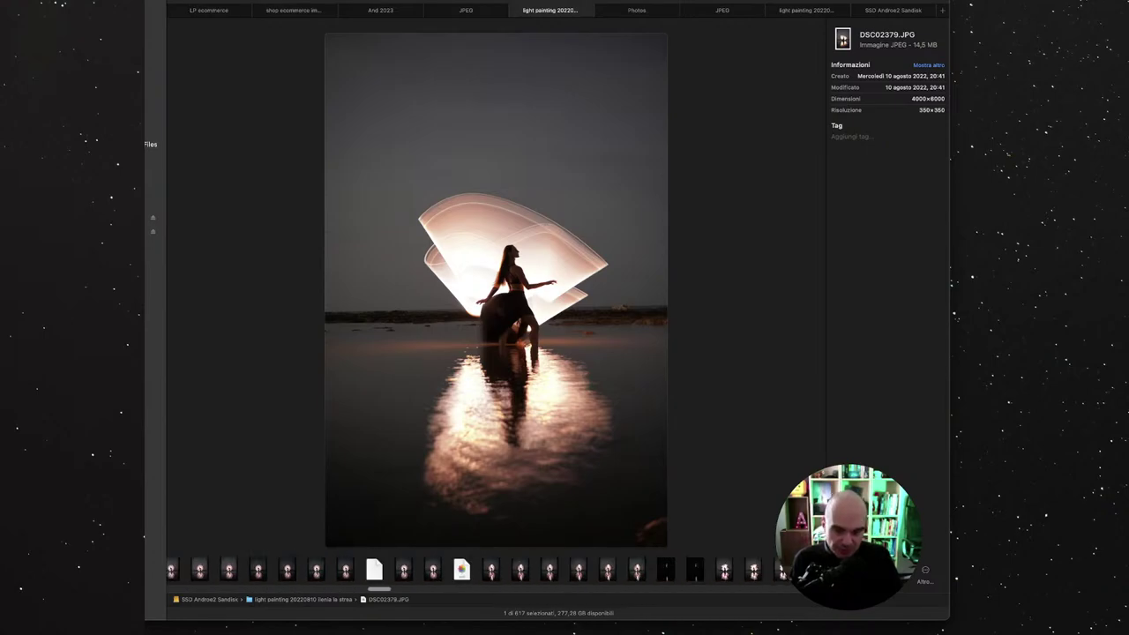
pyautogui.hscroll(3, 476, 570)
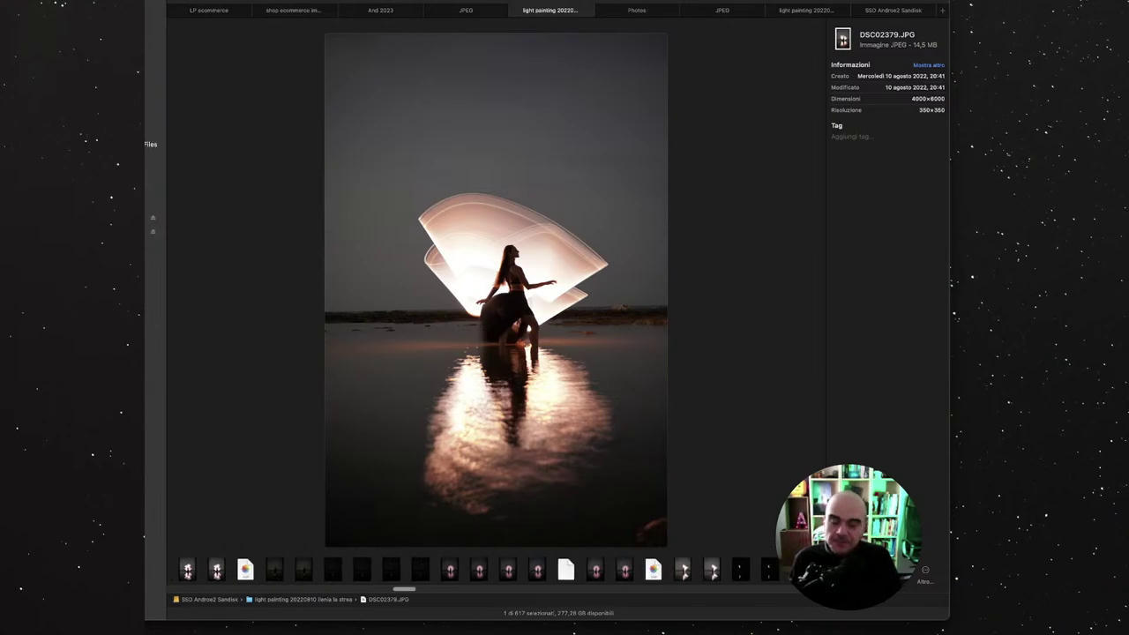
pyautogui.hscroll(5, 476, 570)
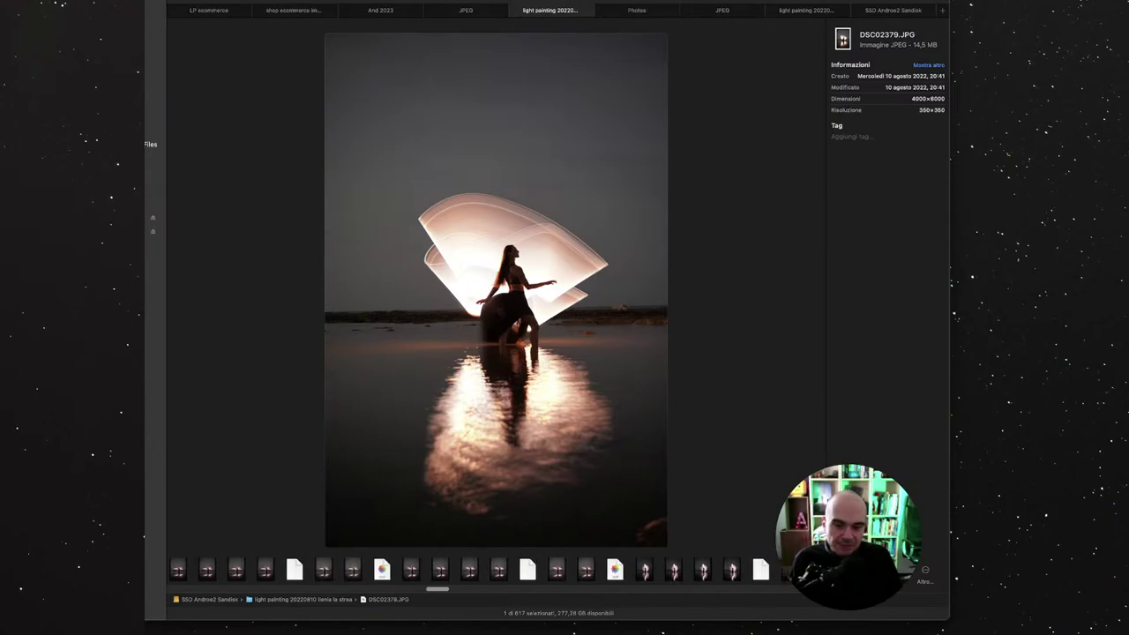
pyautogui.hscroll(4, 476, 569)
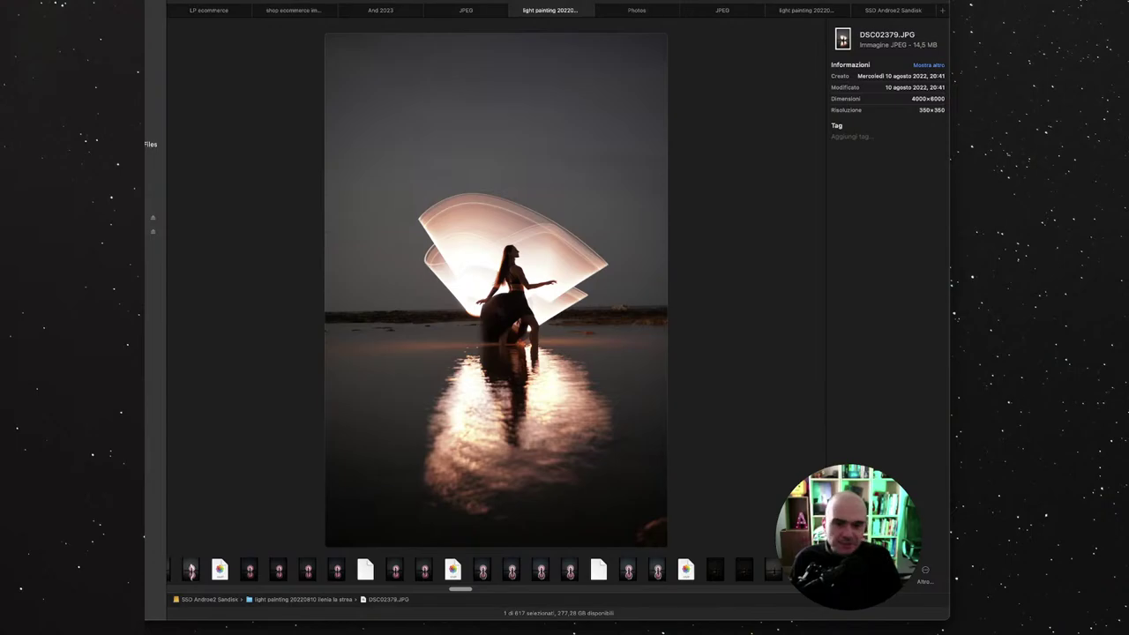
pyautogui.click(569, 570)
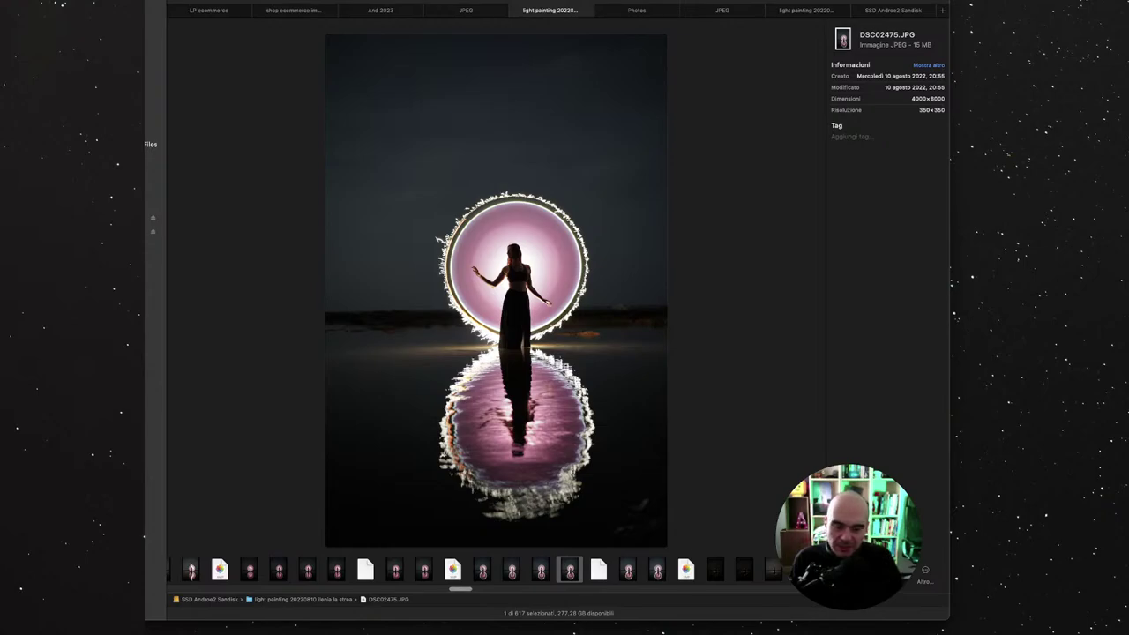
# Step: Preview DSC02484.JPG, then step ahead through DSC02487.JPG to DSC02488.JPG
pyautogui.hscroll(5, 467, 570)
pyautogui.hscroll(3, 467, 570)
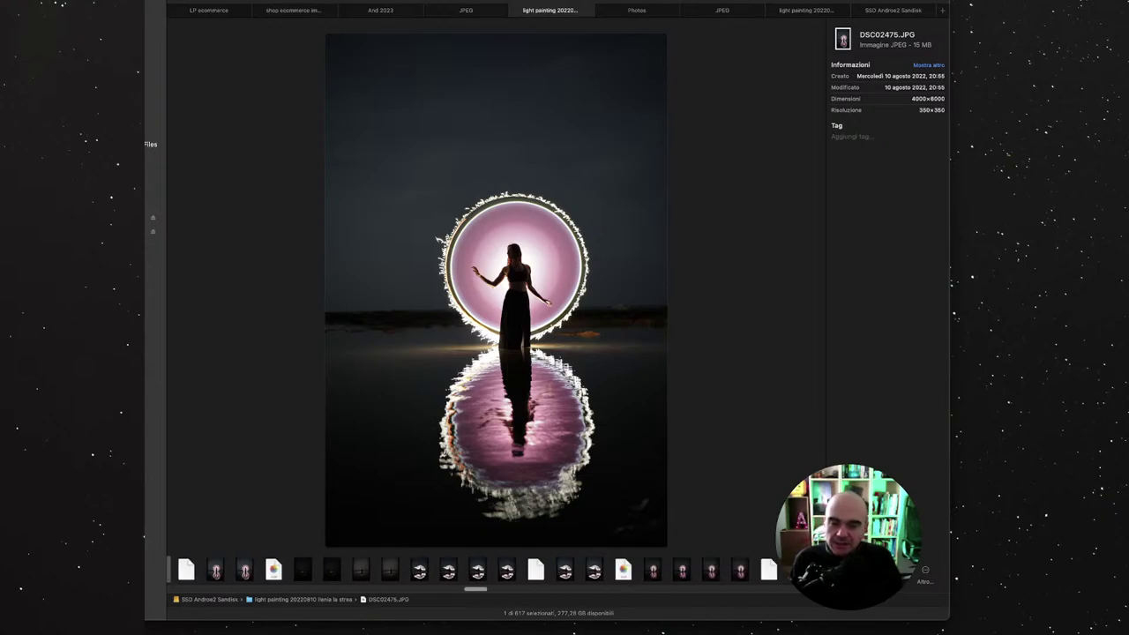
pyautogui.click(507, 570)
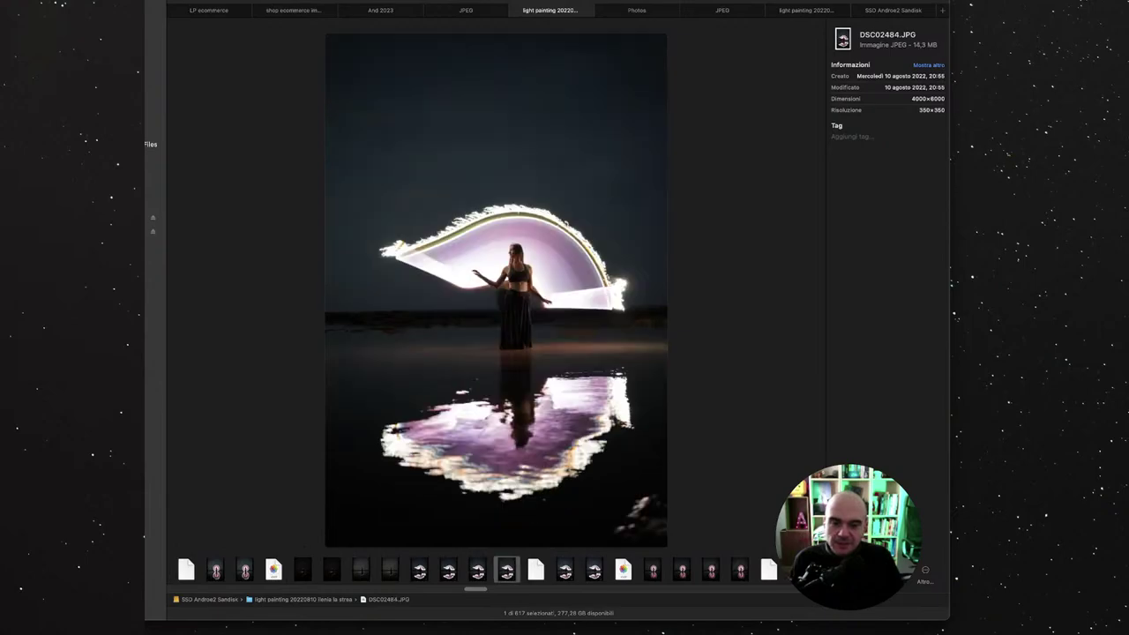
pyautogui.press('Right')
pyautogui.press('Right')
pyautogui.press('Right')
pyautogui.press('Right')
pyautogui.press('Right')
pyautogui.press('Right')
pyautogui.press('Right')
pyautogui.press('Right')
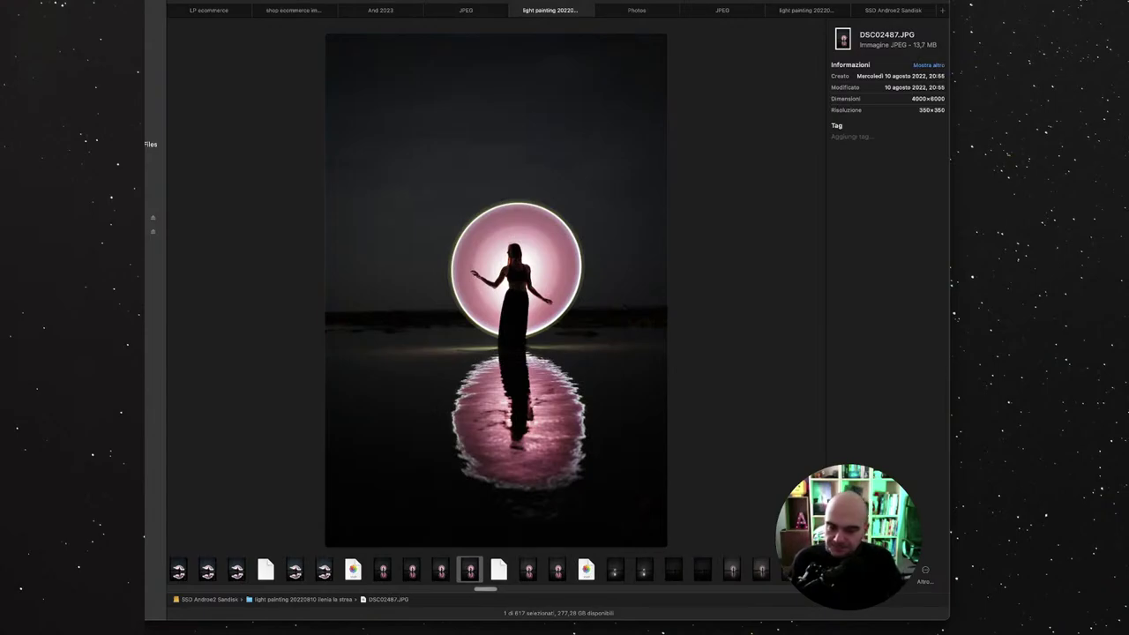
pyautogui.press('Right')
pyautogui.press('Right')
pyautogui.press('Right')
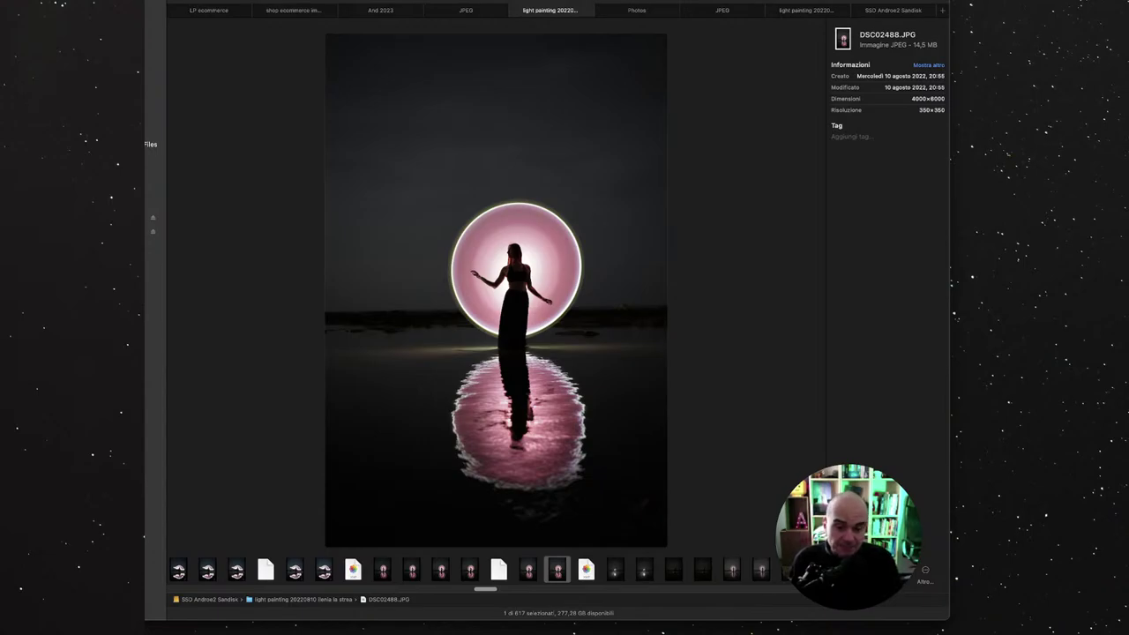
# Step: Scroll the filmstrip onward to the moonlit dancer shots around DSC02267.JPG
pyautogui.hscroll(5, 476, 570)
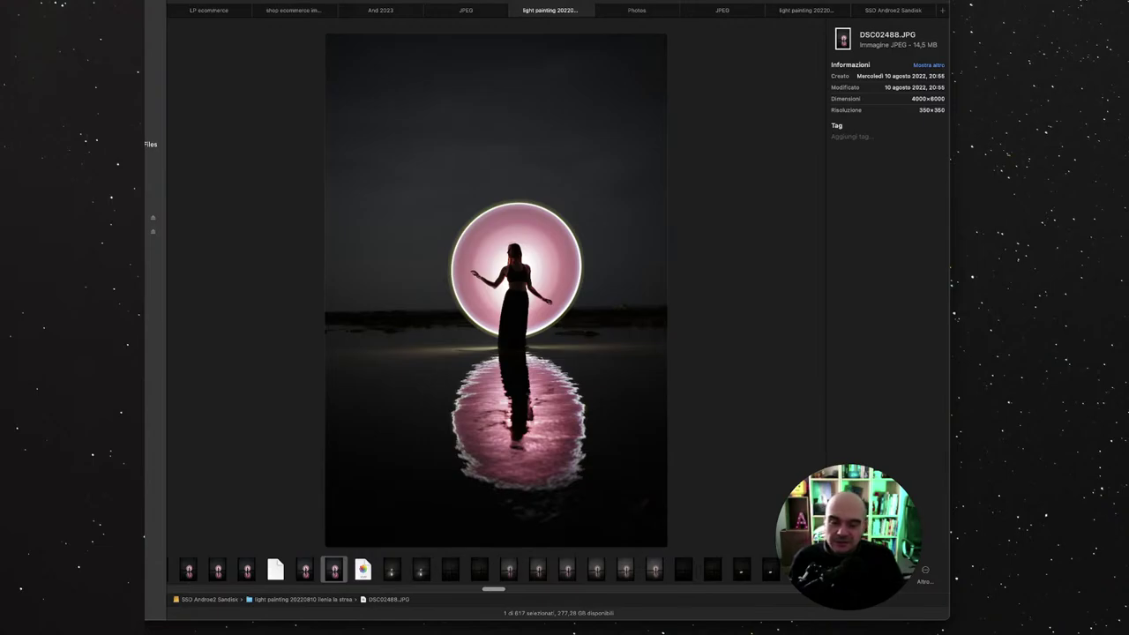
pyautogui.hscroll(5, 468, 570)
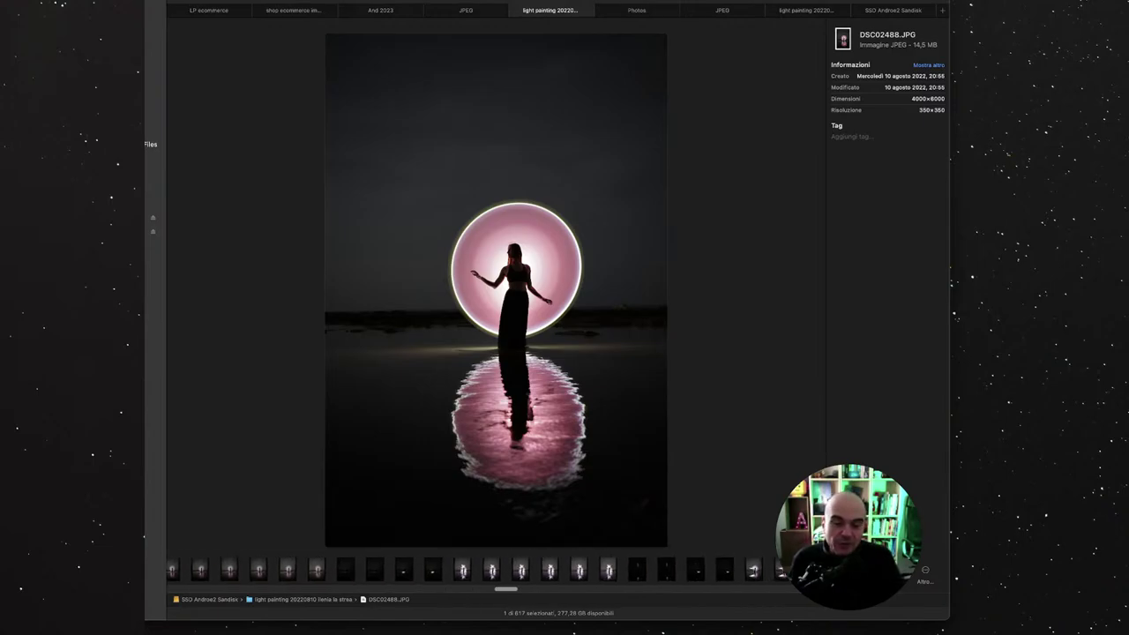
pyautogui.hscroll(3, 468, 570)
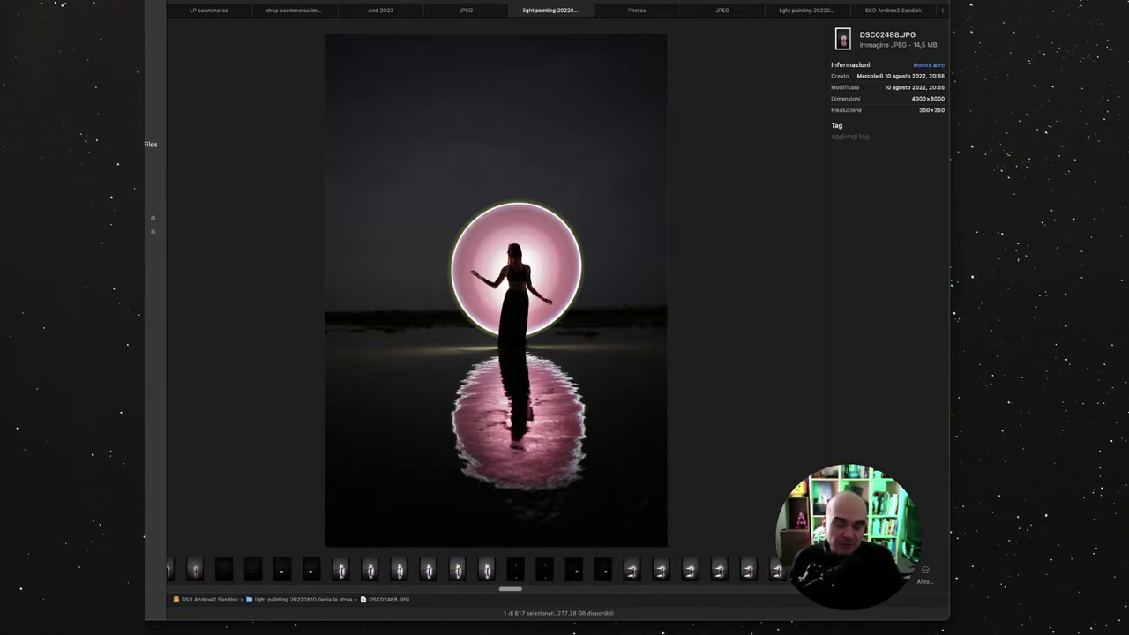
pyautogui.hscroll(5, 467, 569)
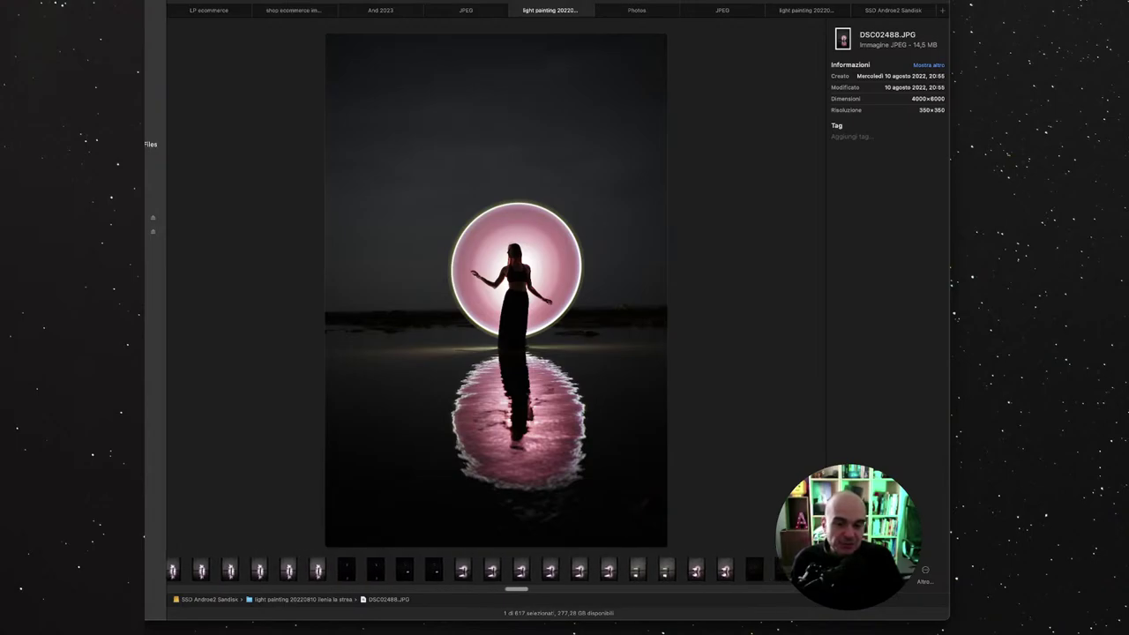
pyautogui.hscroll(3, 467, 570)
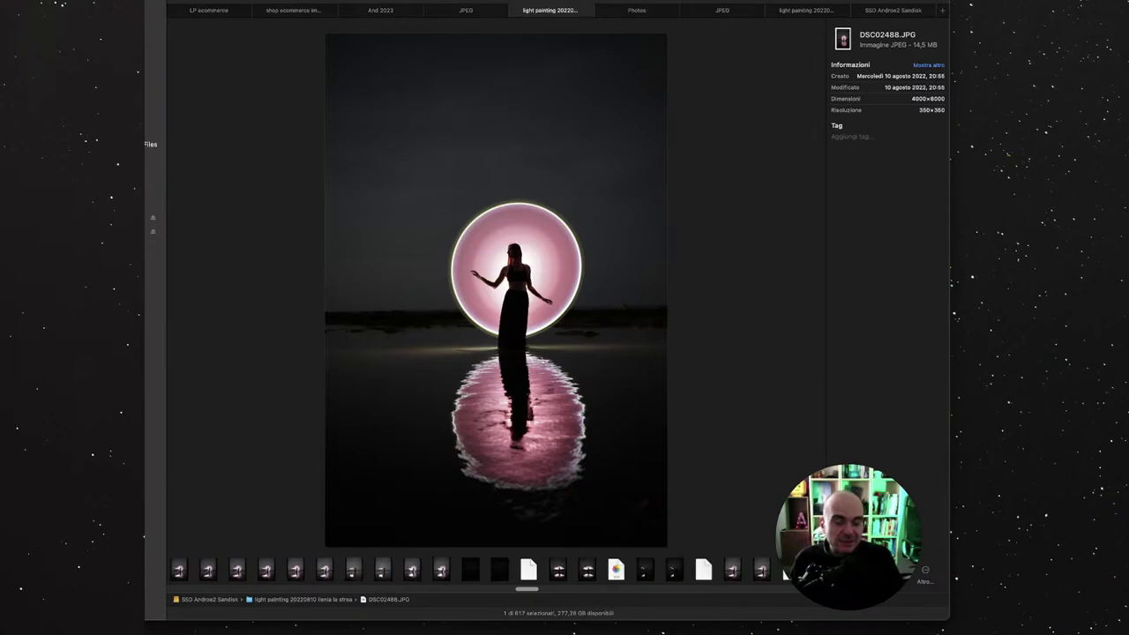
pyautogui.hscroll(4, 468, 570)
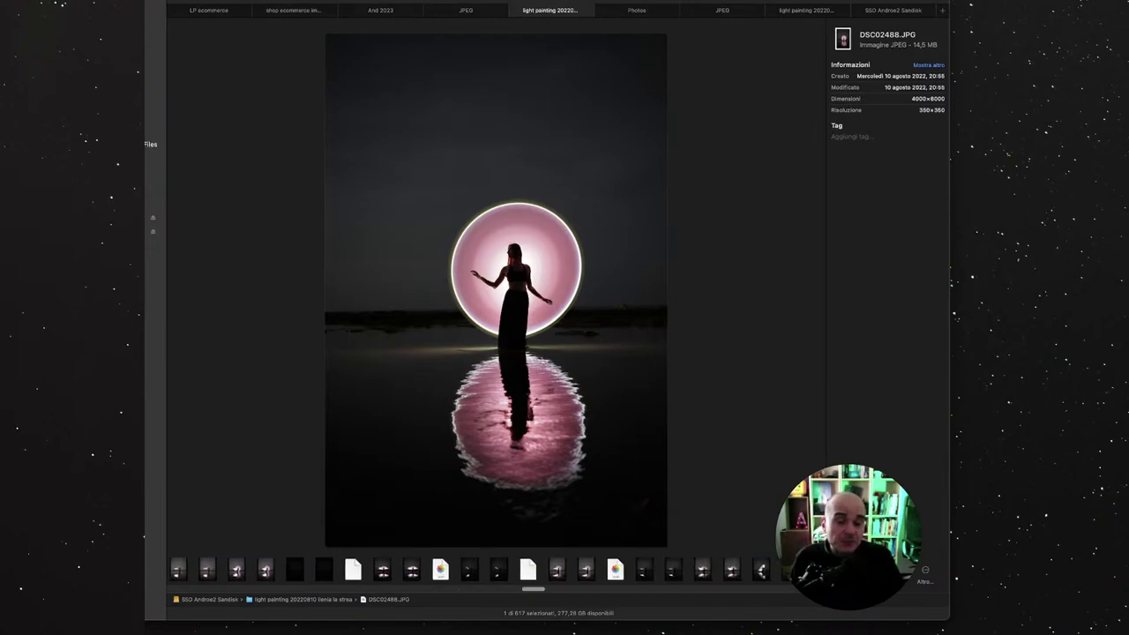
pyautogui.hscroll(-10, 467, 570)
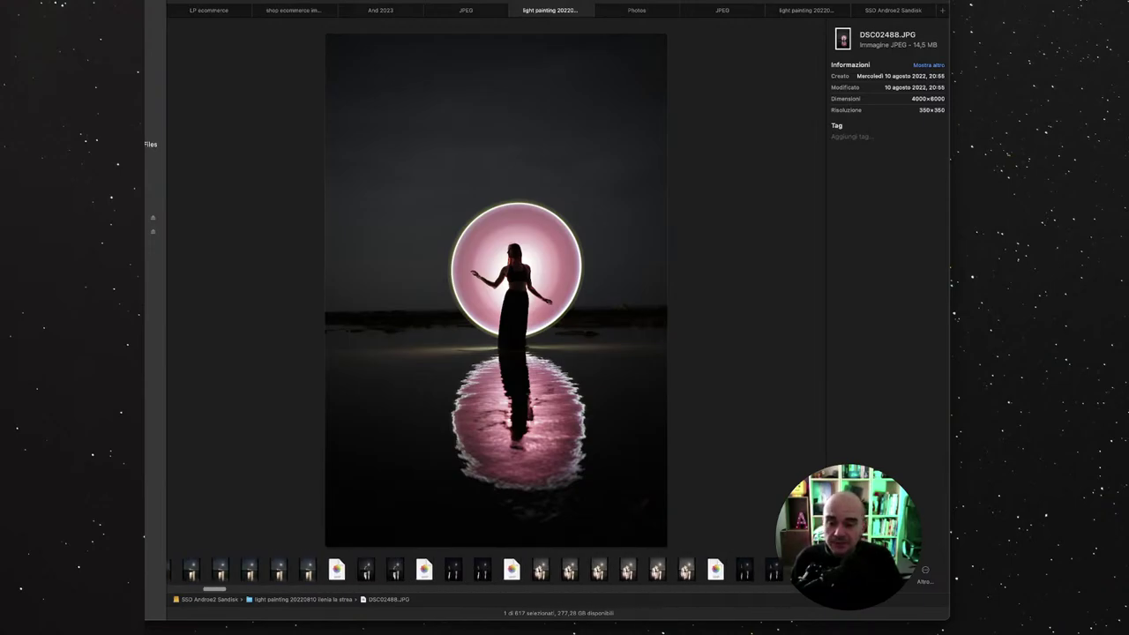
pyautogui.hscroll(-2, 468, 570)
# Step: Preview DSC02267.JPG, then the raw light-saber shot DSC02275.ARW
pyautogui.click(302, 569)
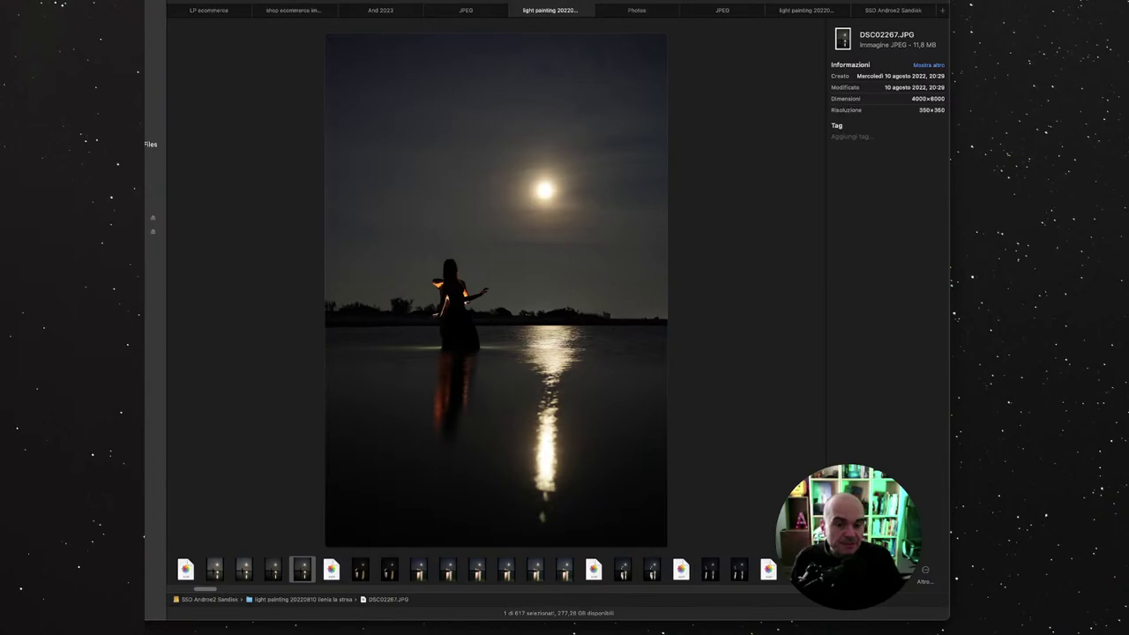
pyautogui.click(534, 569)
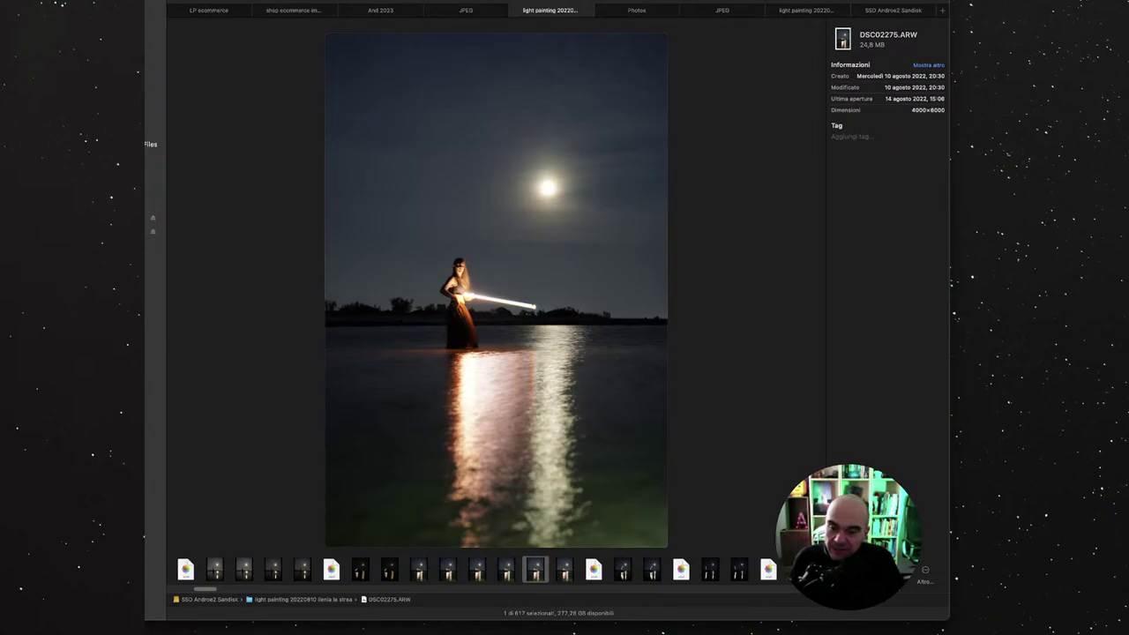
pyautogui.hscroll(10, 476, 570)
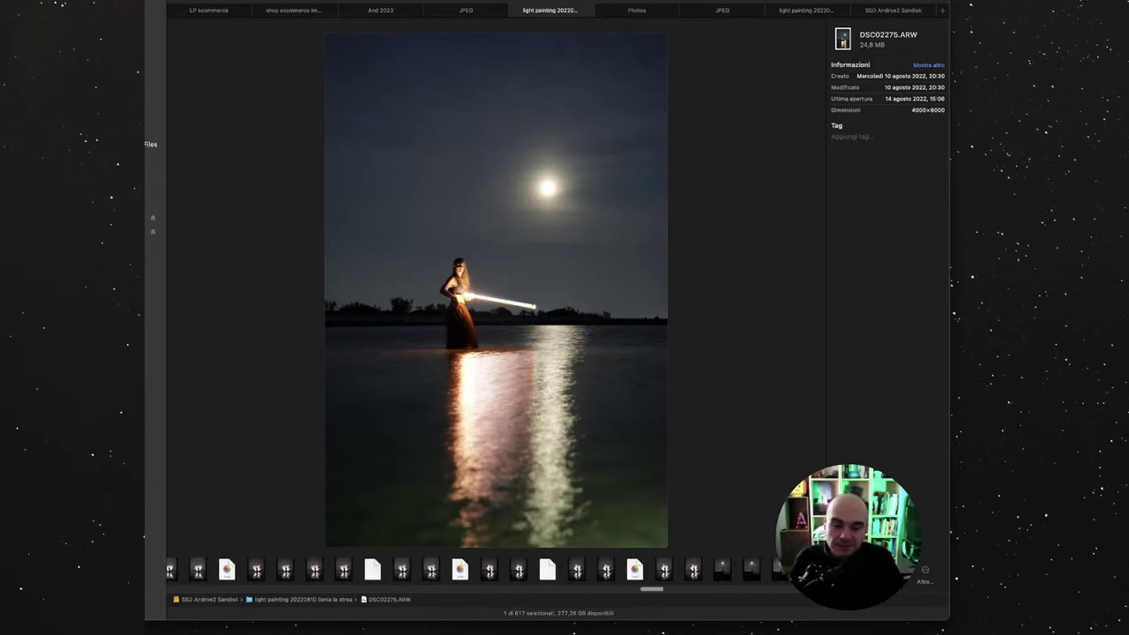
pyautogui.hscroll(1, 476, 570)
# Step: Preview DSC02608.ARW, then move along the filmstrip to DSC02632.JPG
pyautogui.click(650, 569)
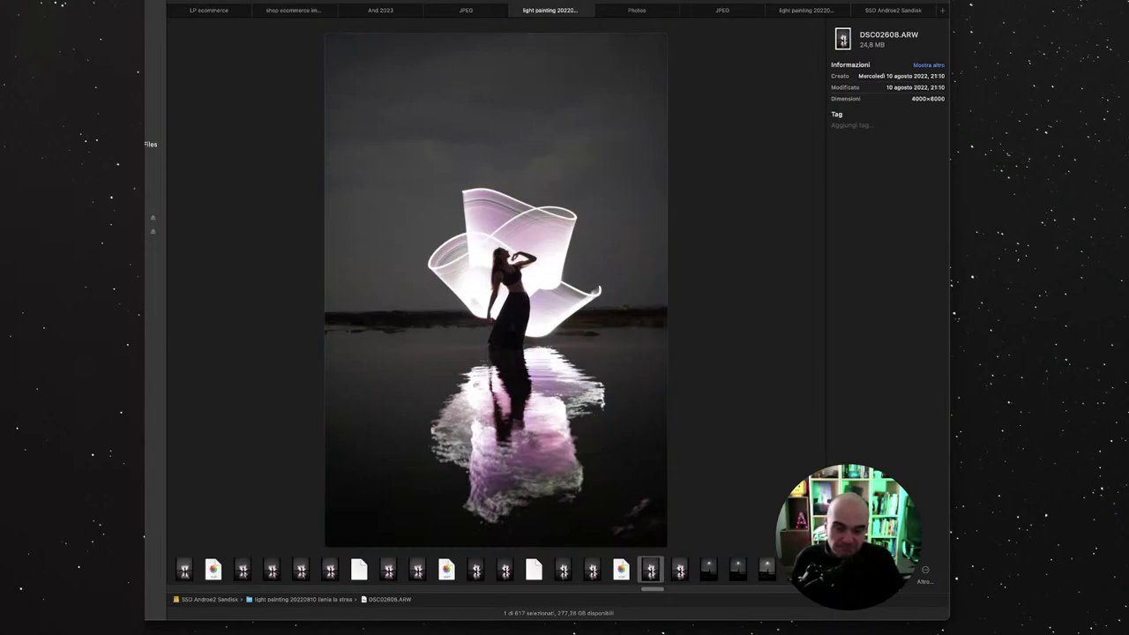
pyautogui.hscroll(3, 476, 570)
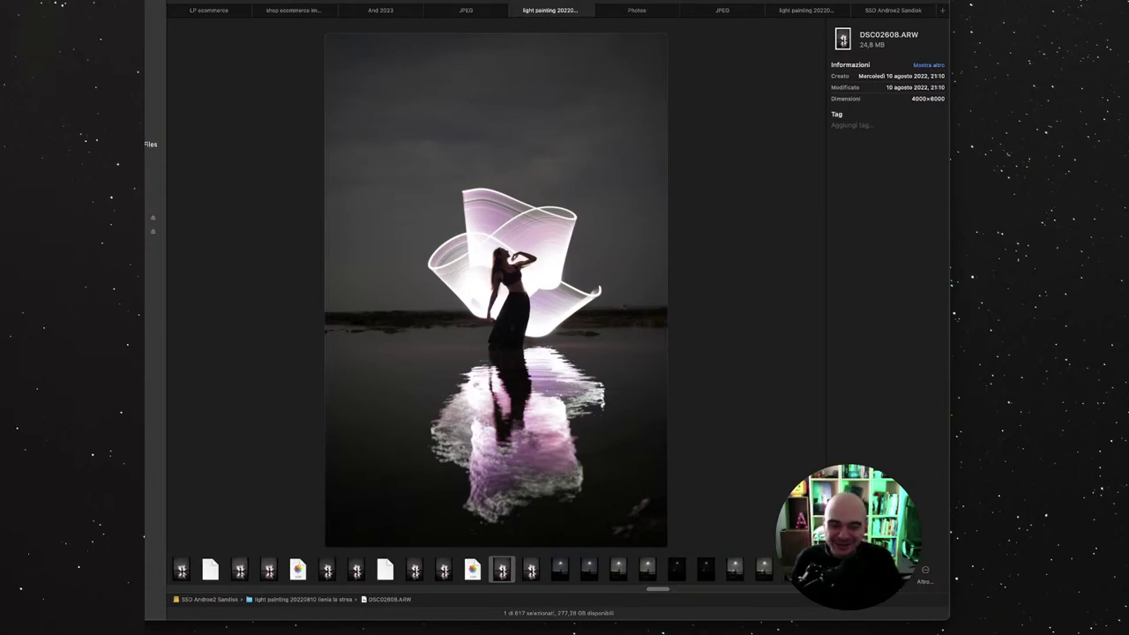
pyautogui.hscroll(4, 476, 570)
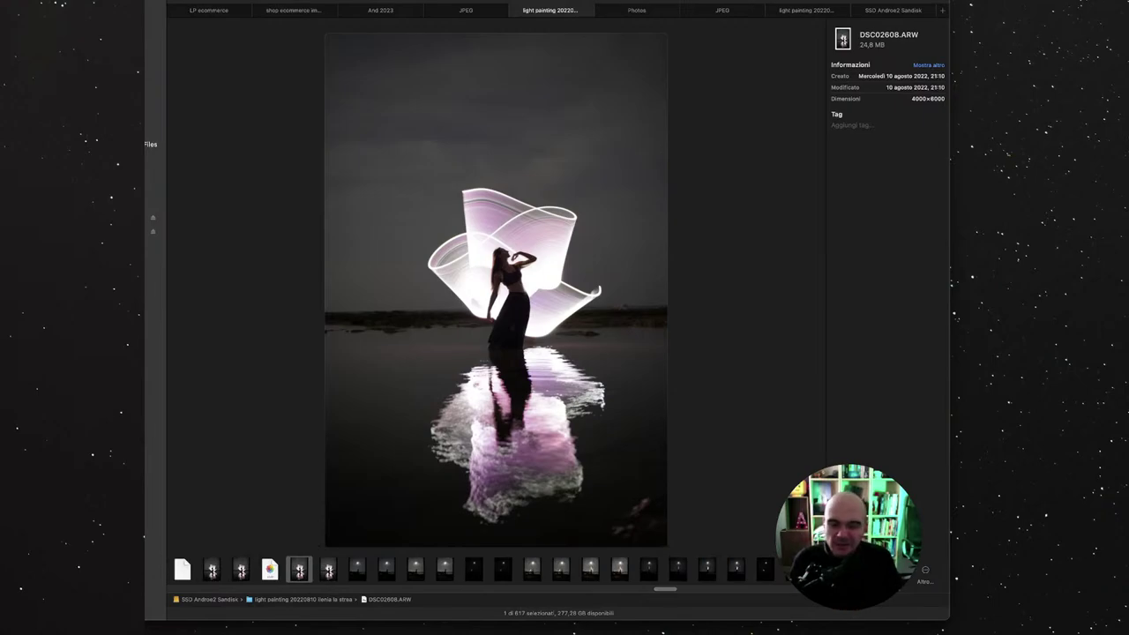
pyautogui.click(619, 569)
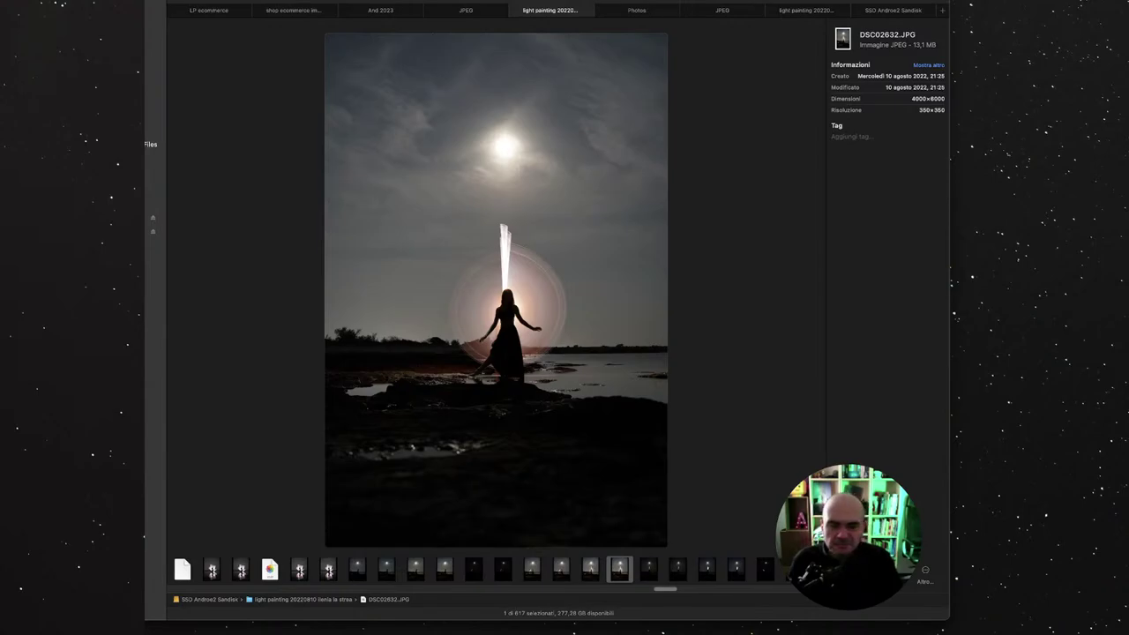
# Step: Compare DSC02650.JPG, DSC02650.ARW and DSC02638.JPG, ending on raw DSC02632.ARW
pyautogui.hscroll(3, 476, 569)
pyautogui.hscroll(10, 477, 569)
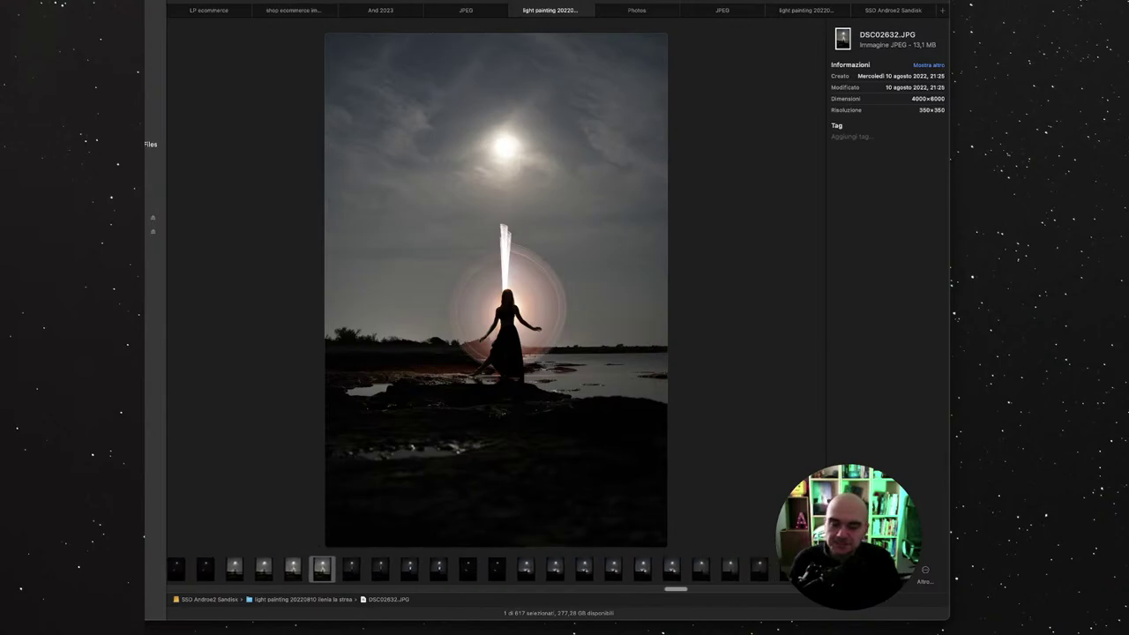
pyautogui.click(672, 569)
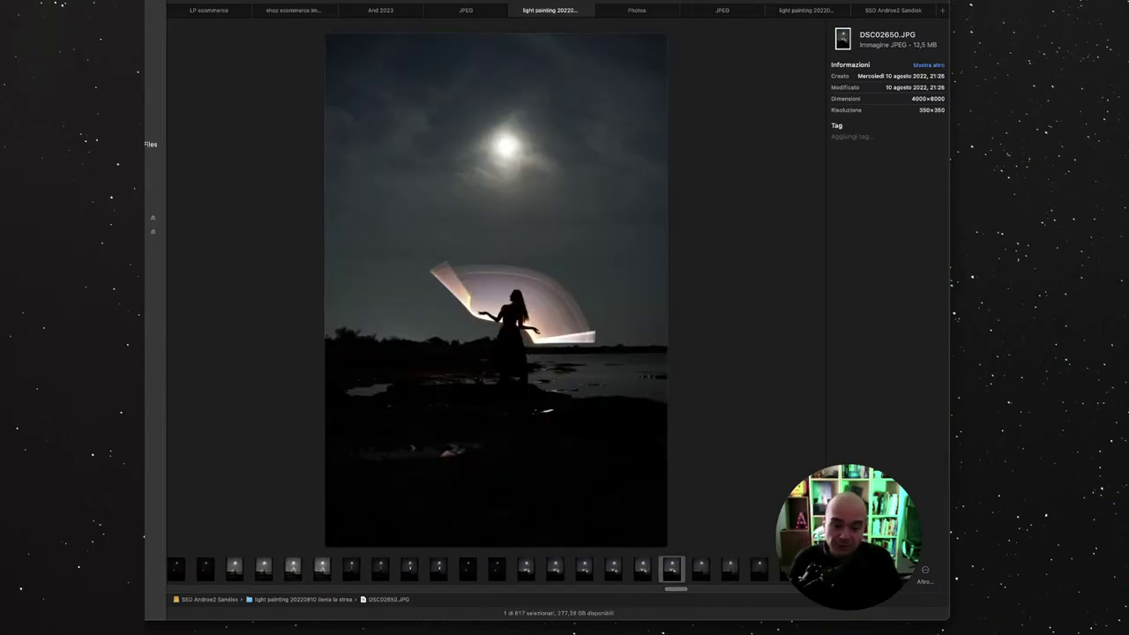
pyautogui.click(642, 569)
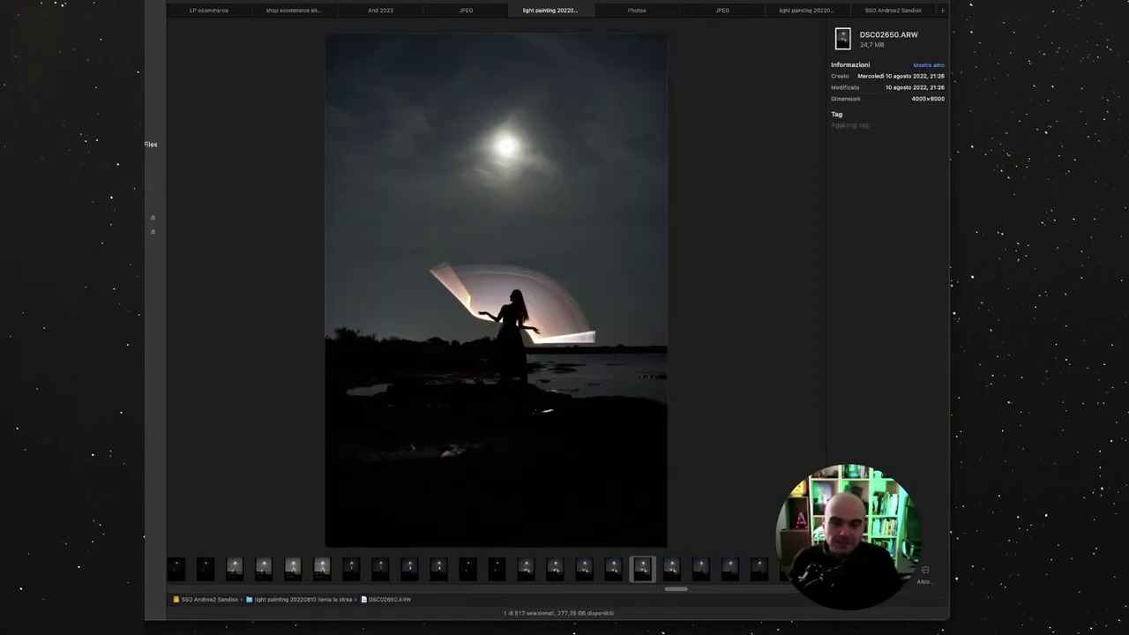
pyautogui.click(438, 569)
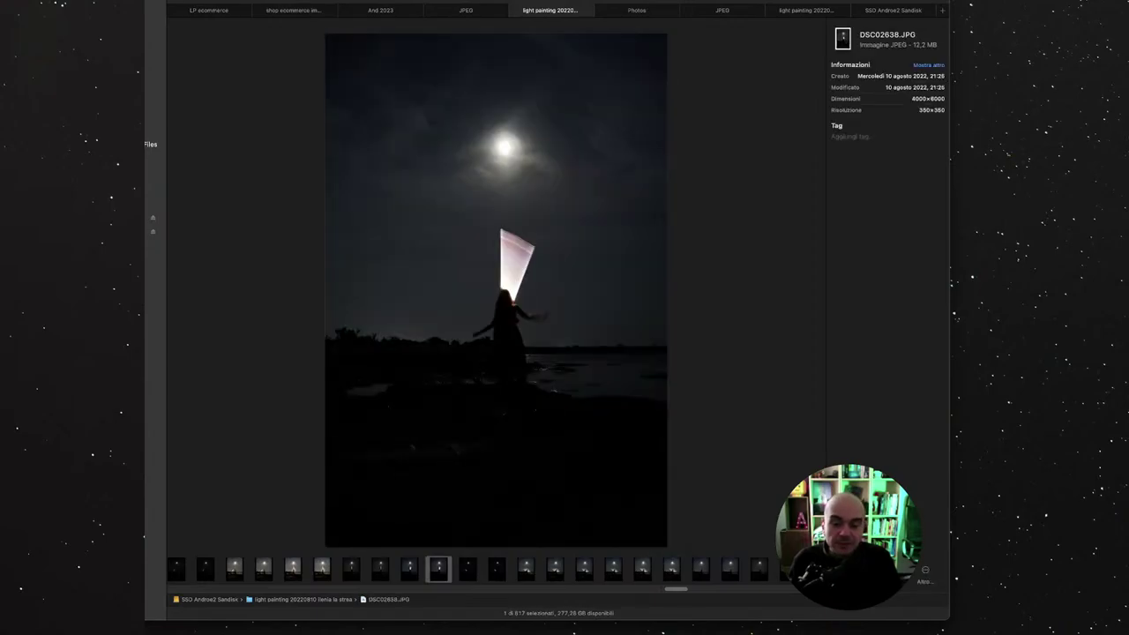
pyautogui.click(293, 569)
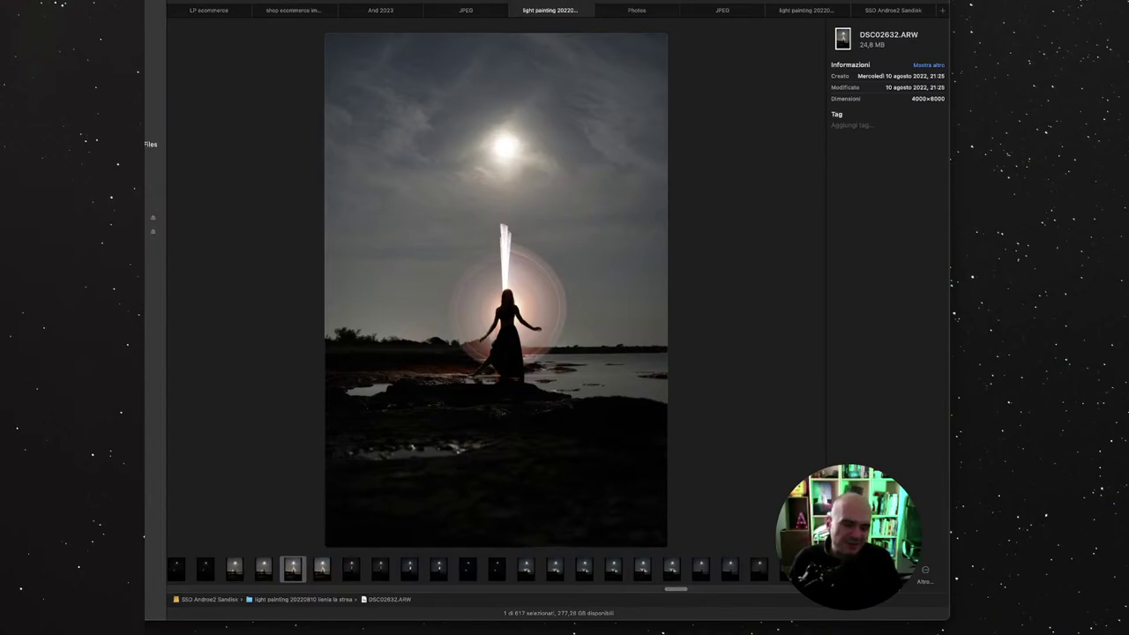
pyautogui.hscroll(5, 476, 569)
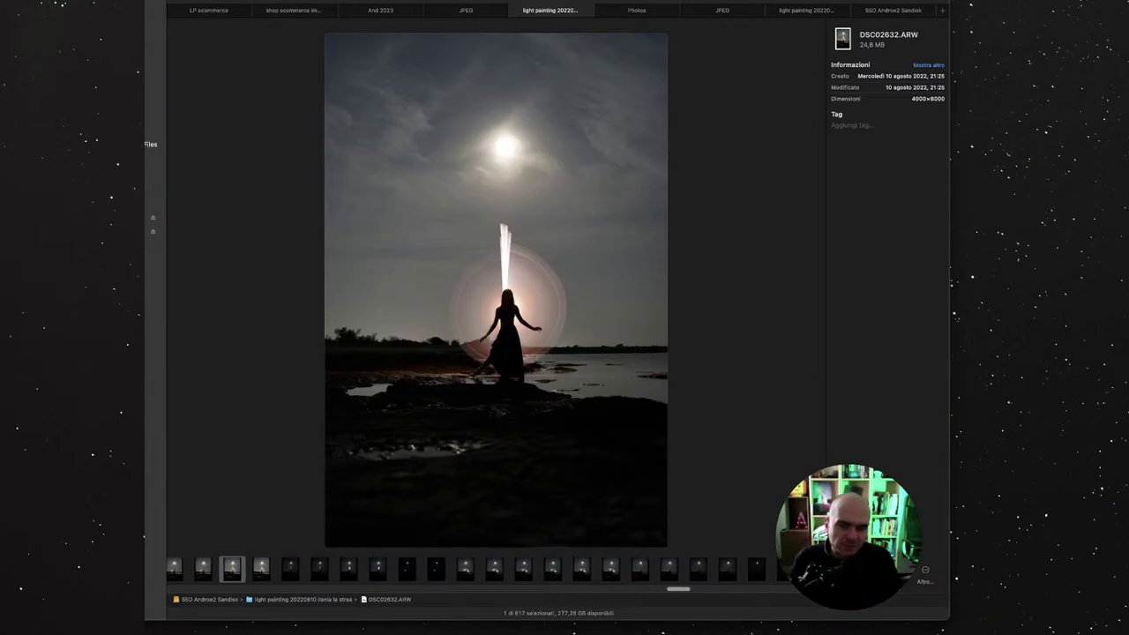
pyautogui.hscroll(4, 477, 569)
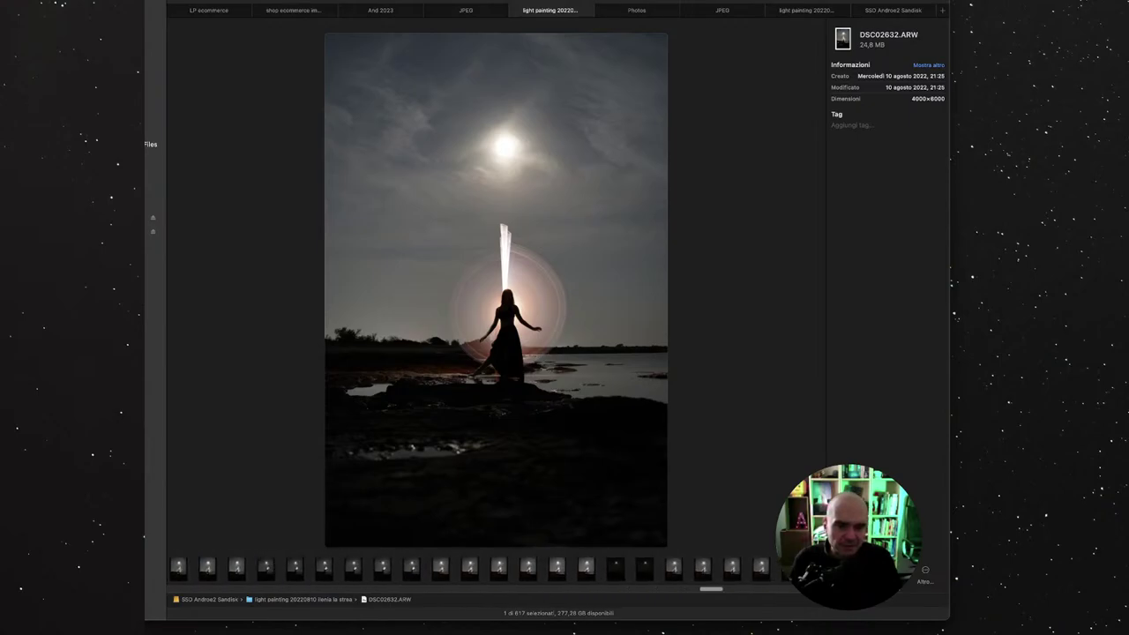
# Step: Preview DSC02675, DSC02671, DSC02685, DSC02681 and DSC02695 (ARW and JPG), ending on DSC02708.ARW
pyautogui.press('Right')
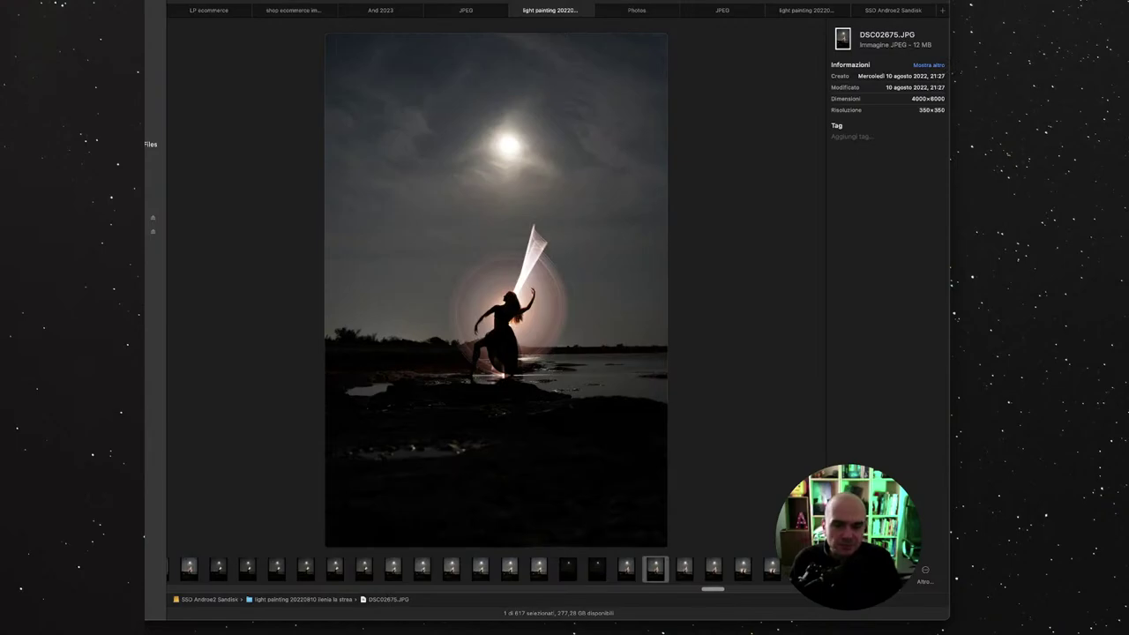
pyautogui.click(510, 569)
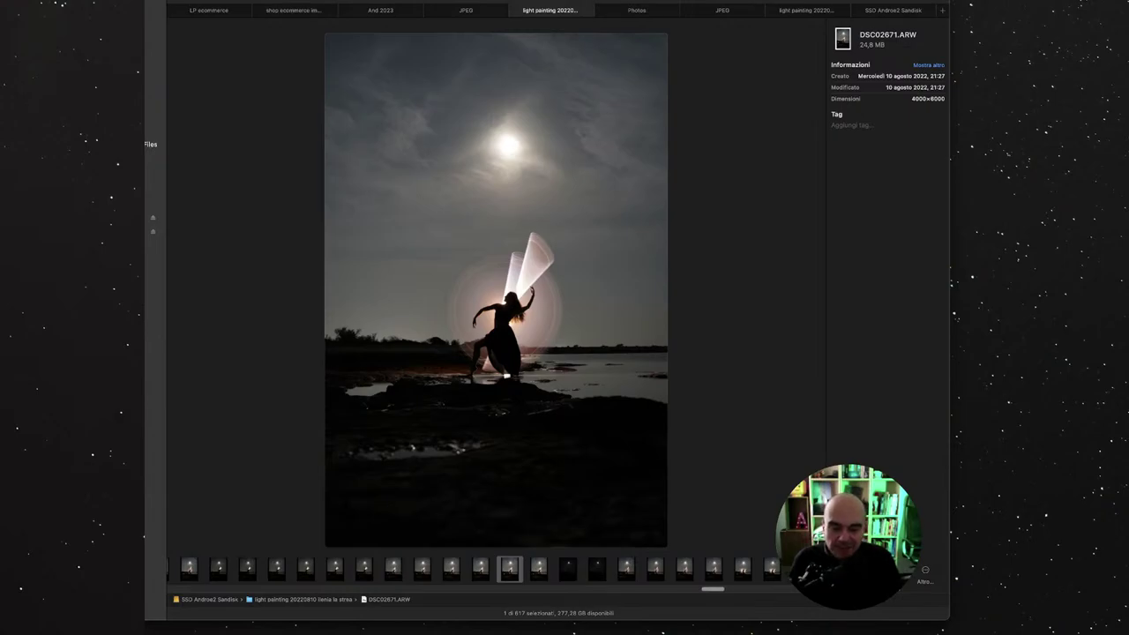
pyautogui.hscroll(5, 468, 569)
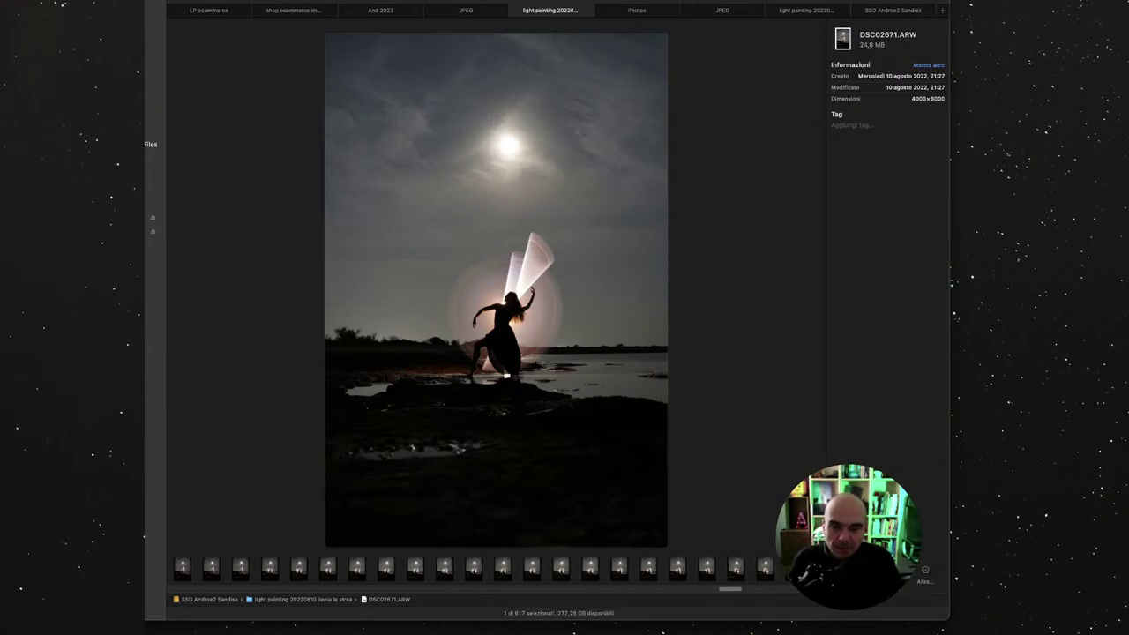
pyautogui.click(619, 569)
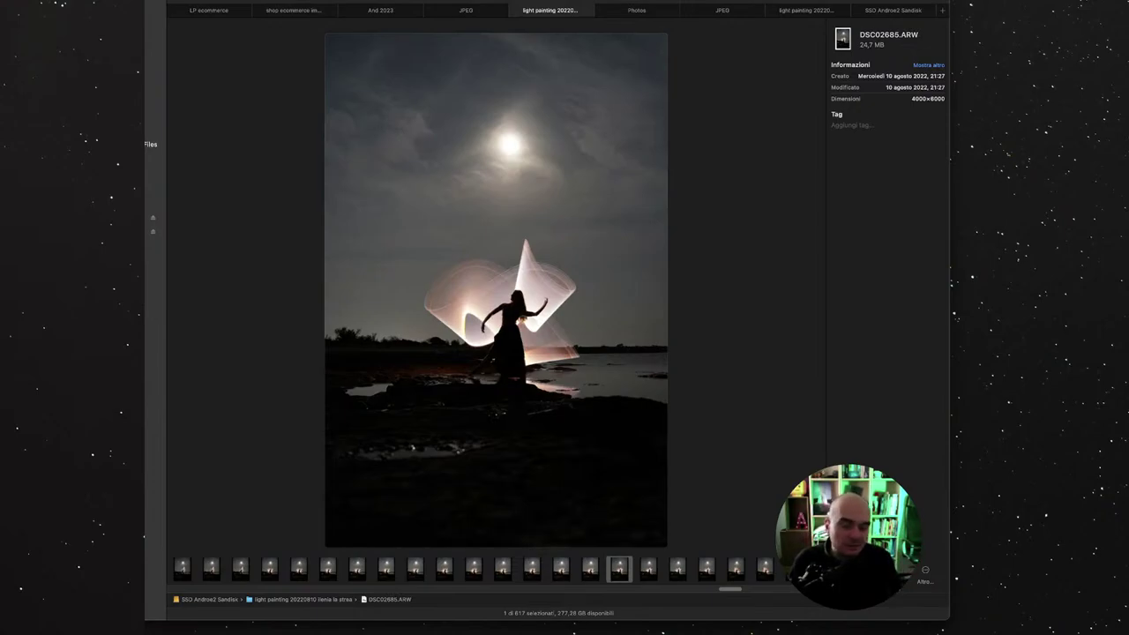
pyautogui.click(445, 569)
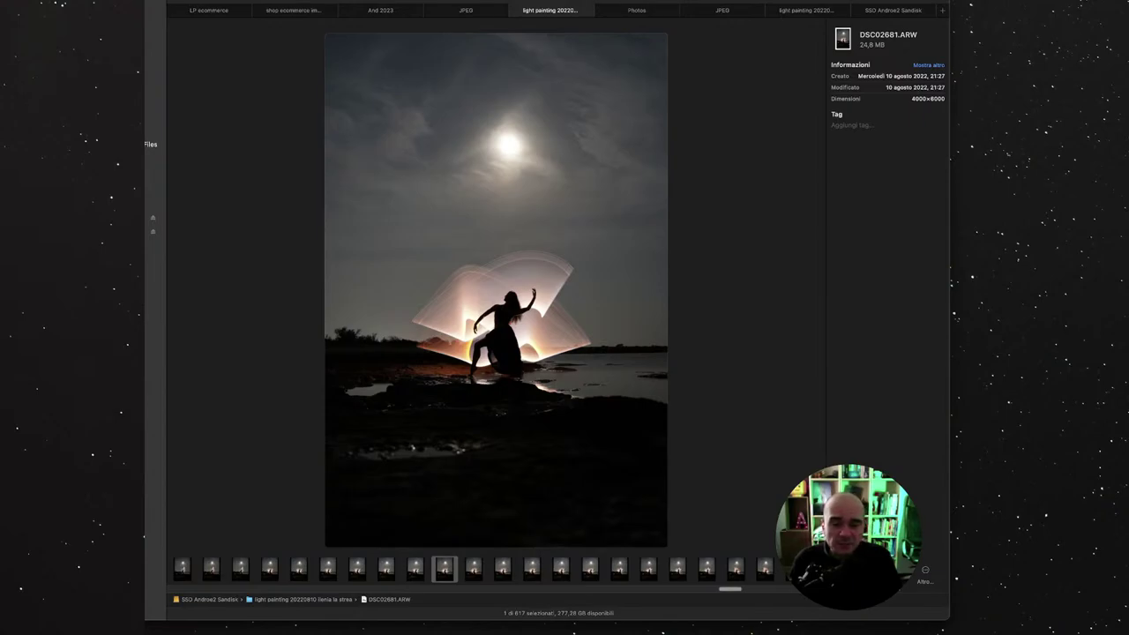
pyautogui.hscroll(5, 476, 569)
pyautogui.click(684, 569)
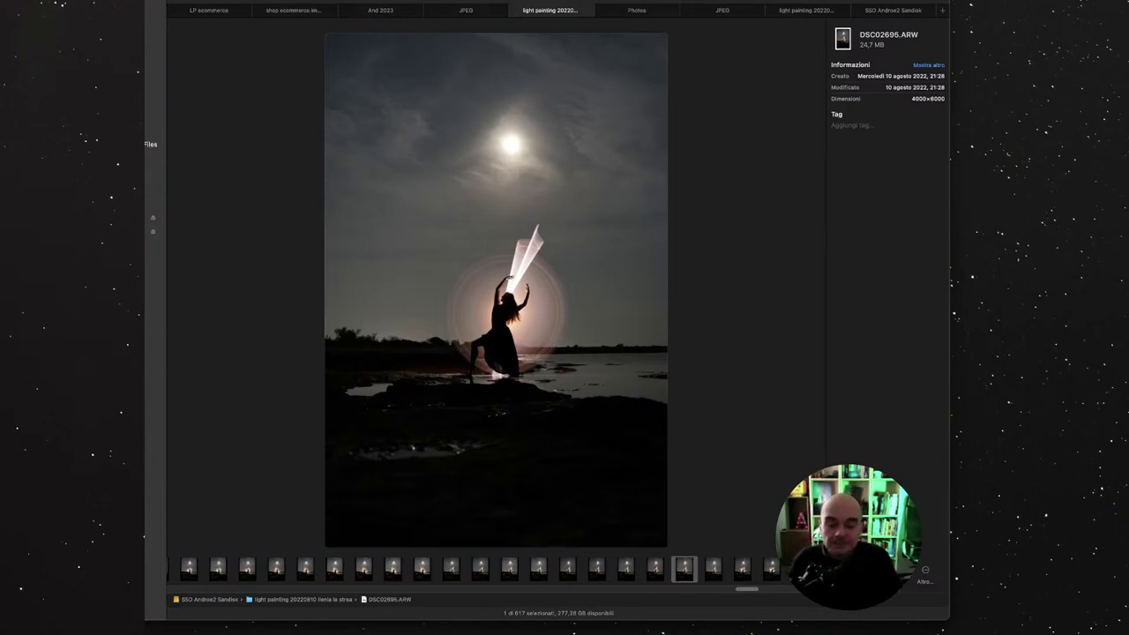
pyautogui.click(713, 569)
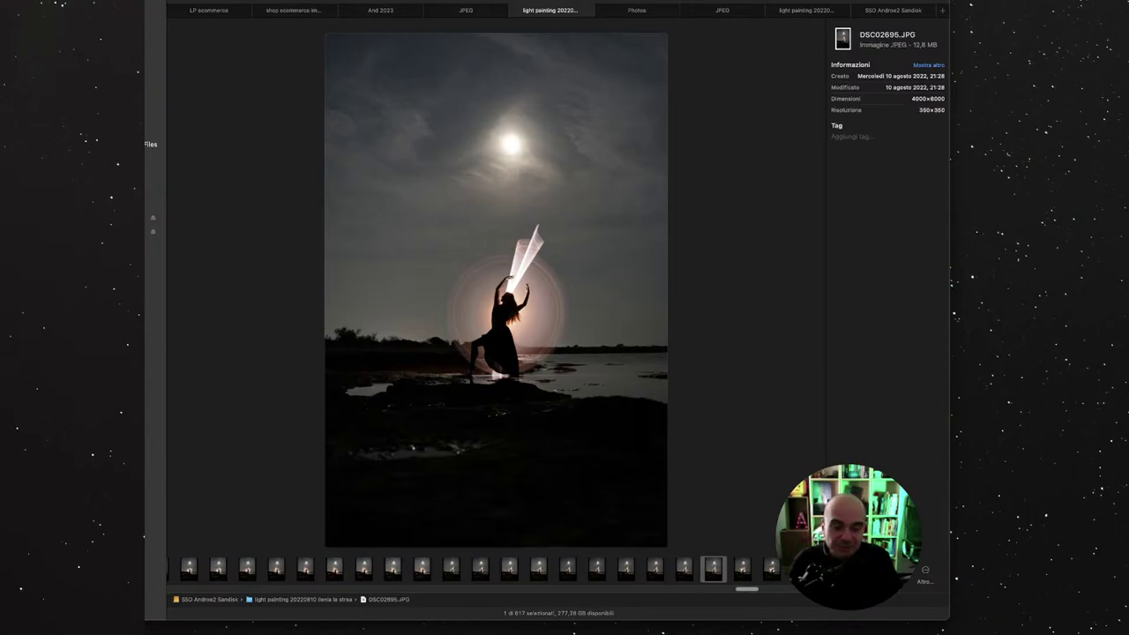
pyautogui.hscroll(5, 467, 569)
pyautogui.click(727, 569)
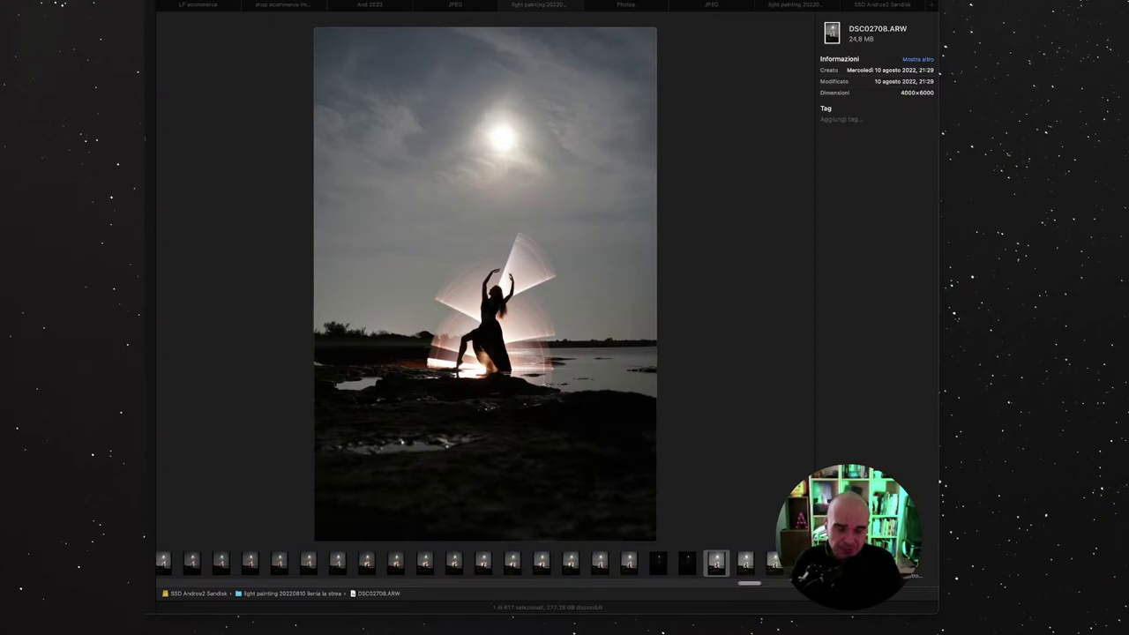
# Step: Preview DSC02710, DSC02716, DSC02735, DSC02729, DSC02728, DSC02753 (ARW and JPG), then DSC02754.ARW
pyautogui.hscroll(3, 467, 562)
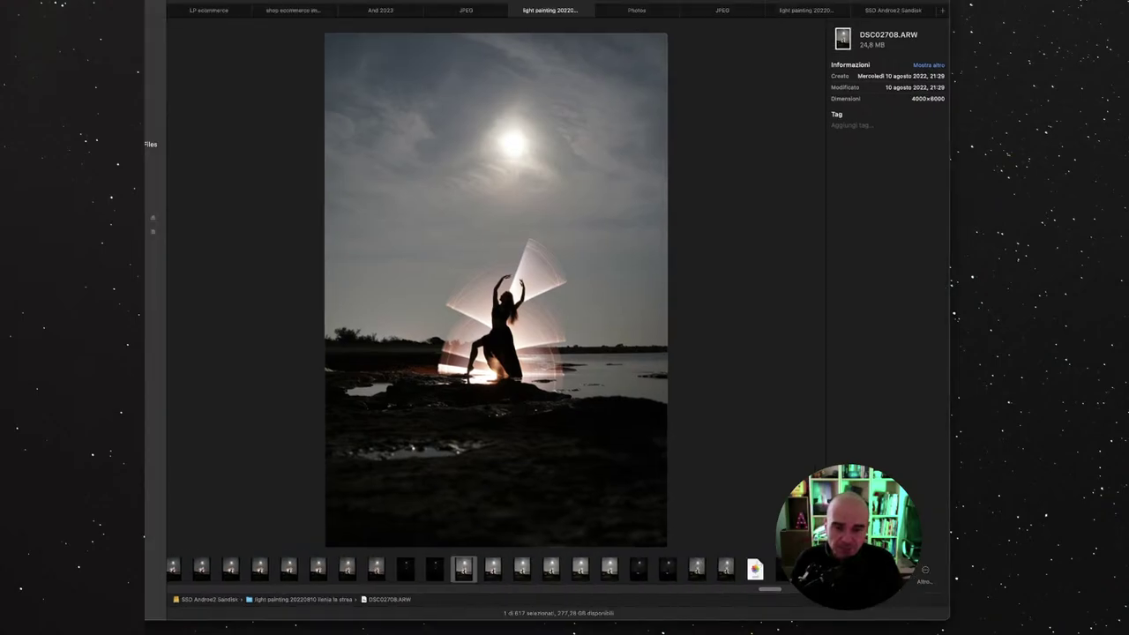
pyautogui.click(609, 569)
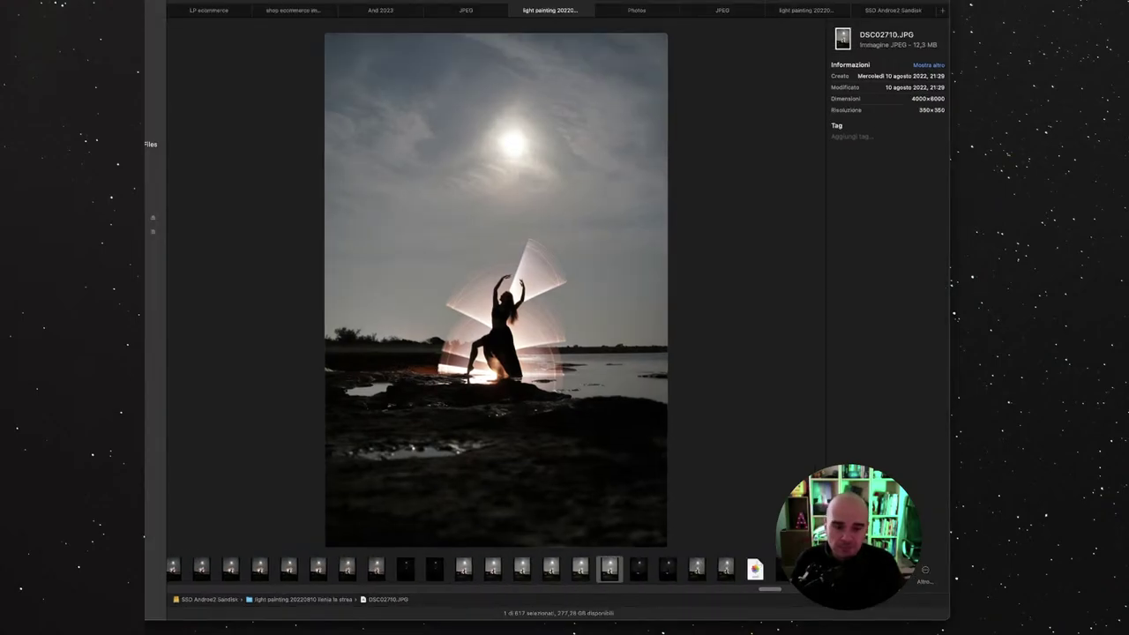
pyautogui.click(726, 569)
pyautogui.hscroll(5, 467, 569)
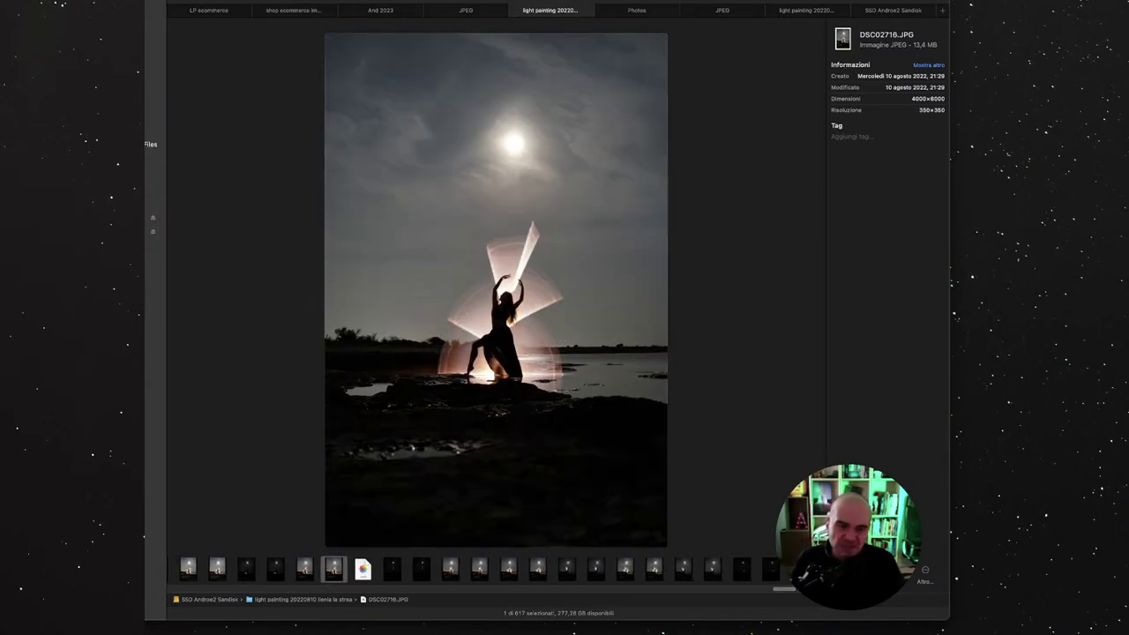
pyautogui.click(653, 569)
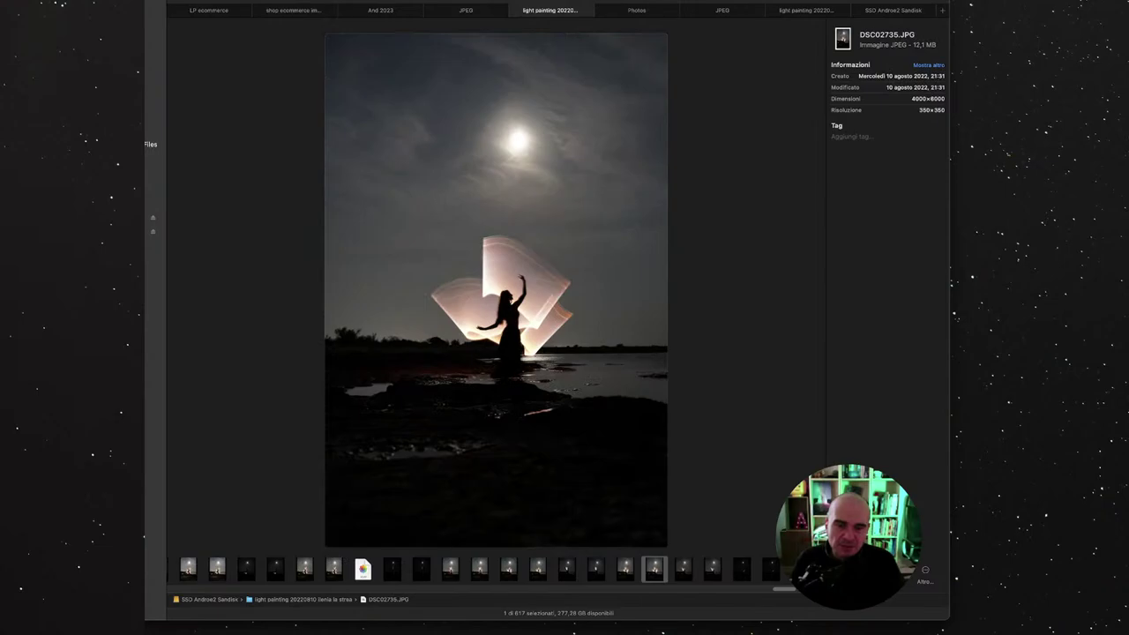
pyautogui.click(537, 569)
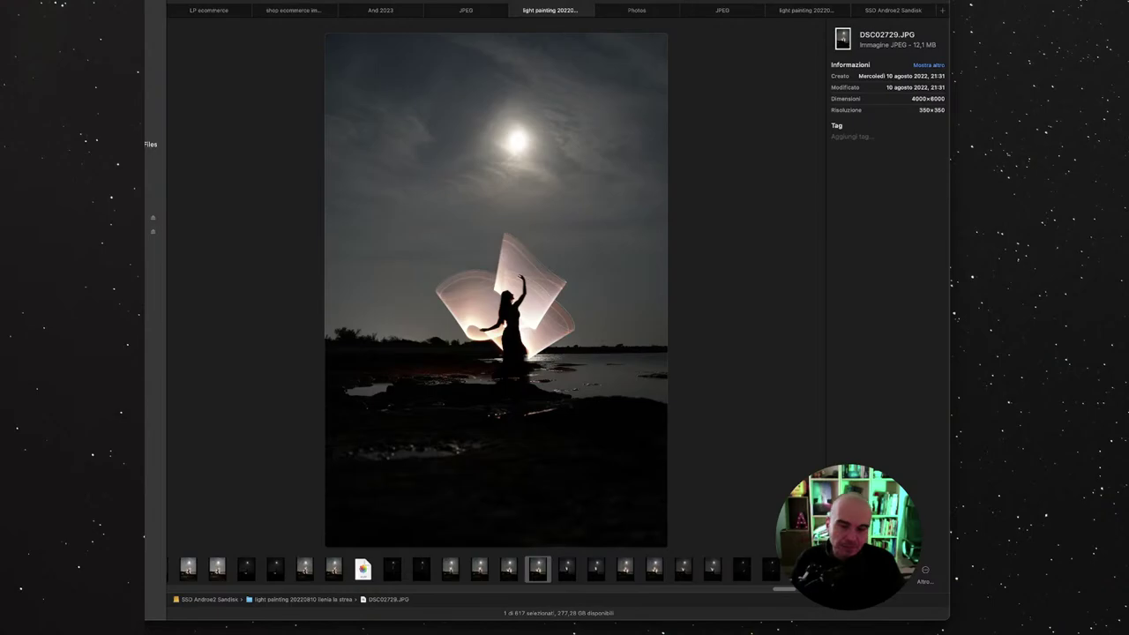
pyautogui.click(479, 569)
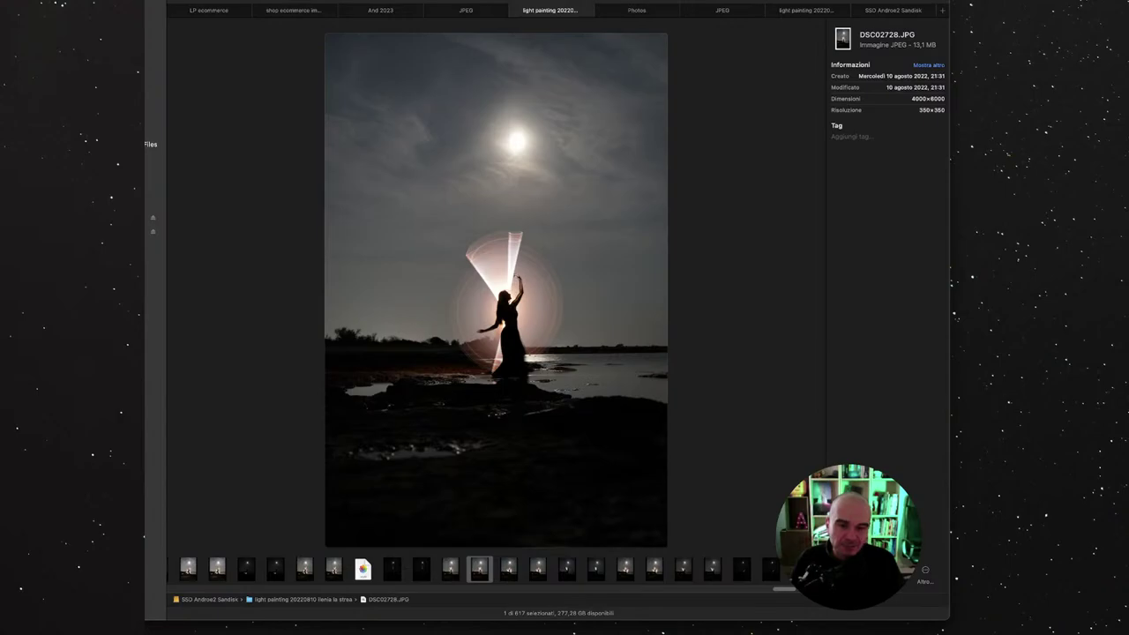
pyautogui.hscroll(5, 476, 569)
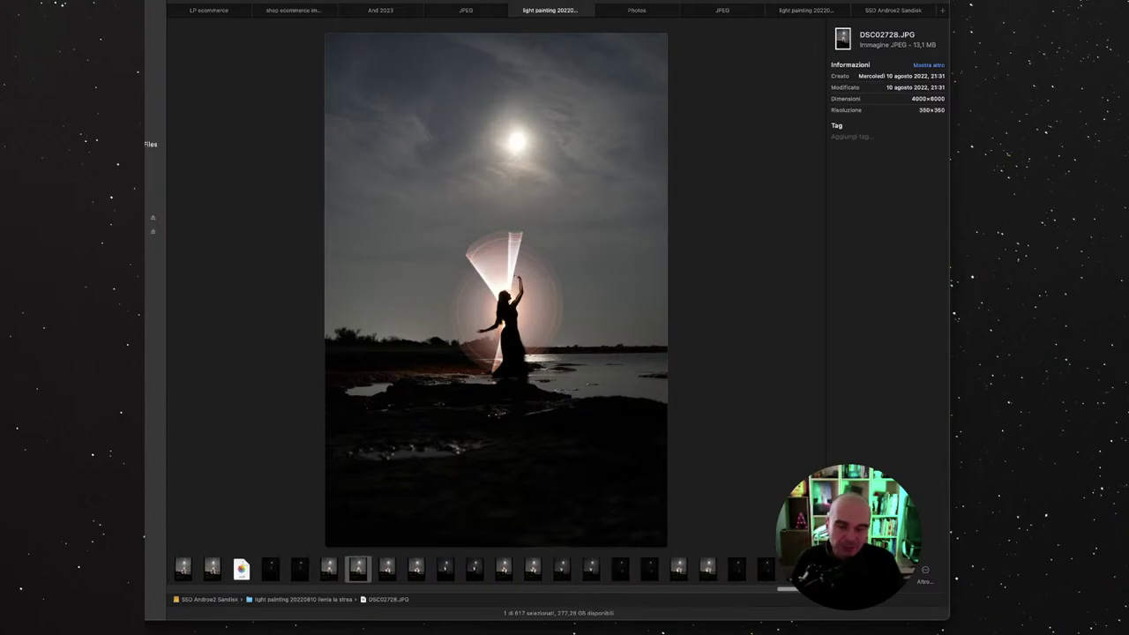
pyautogui.click(706, 569)
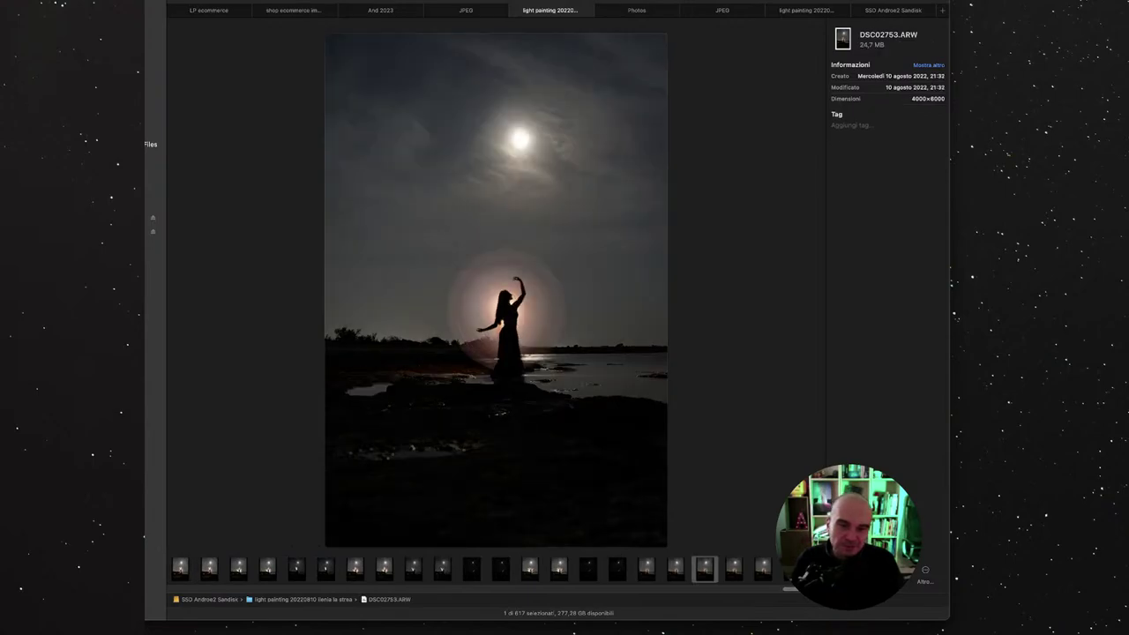
pyautogui.click(734, 569)
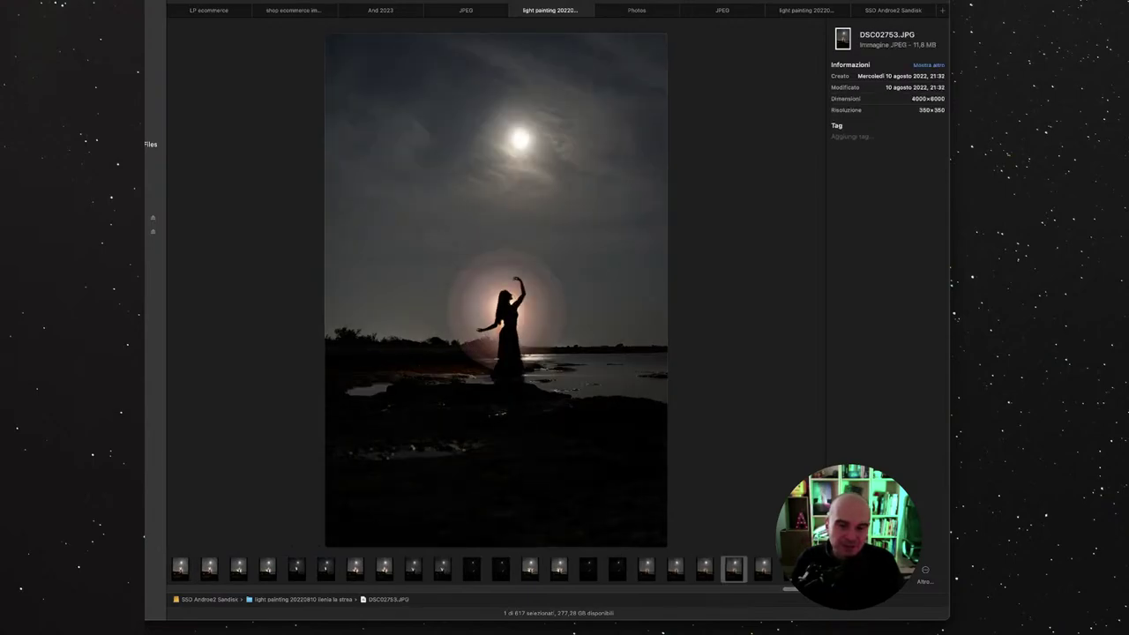
pyautogui.click(763, 569)
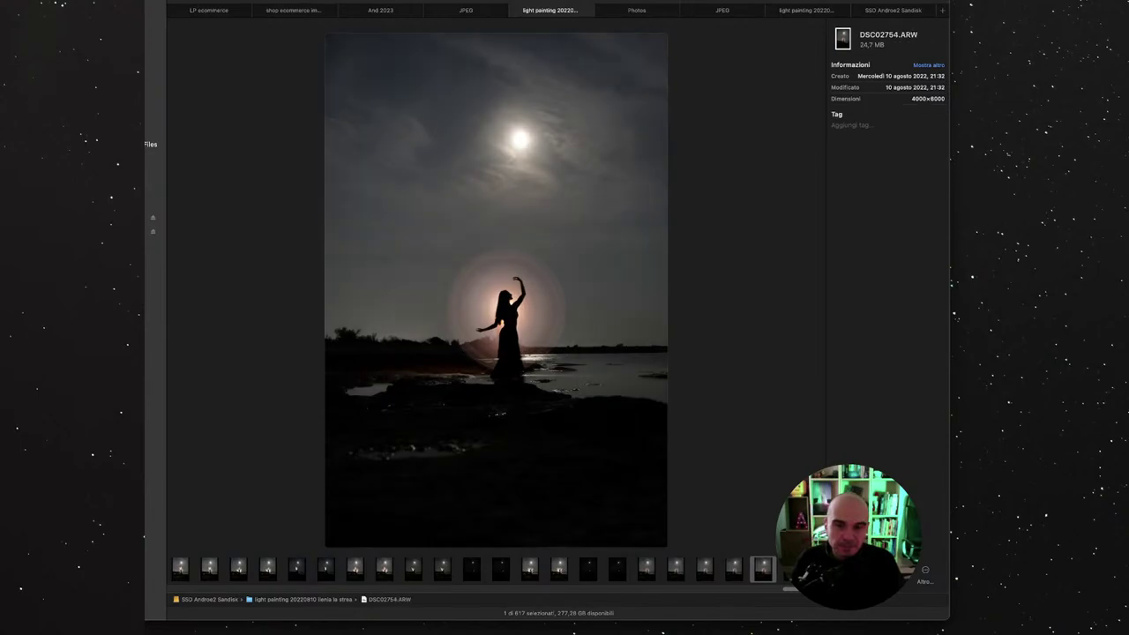
# Step: Step through DSC02755.ARW, DSC02755.JPG and DSC02761.JPG to DSC02762.JPG with the right arrow
pyautogui.press('Right')
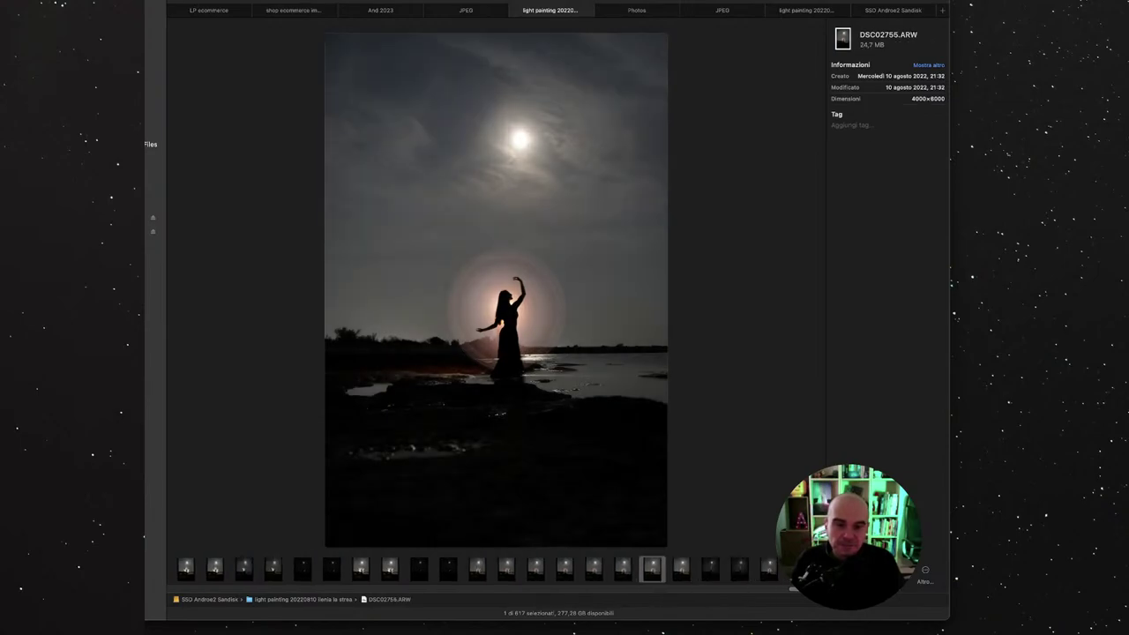
pyautogui.press('Right')
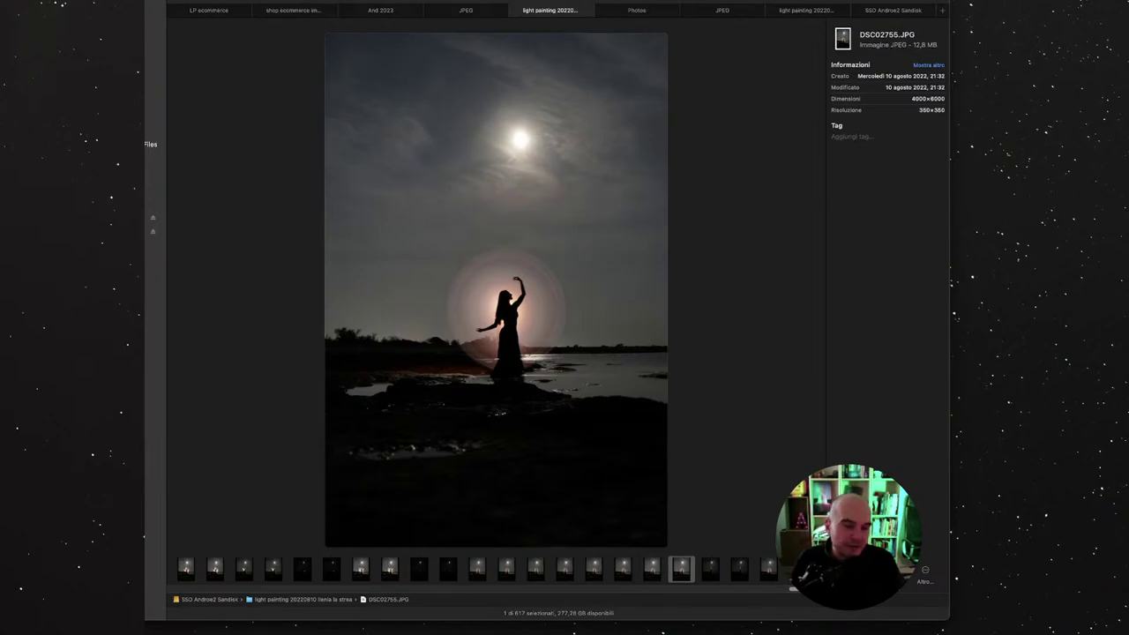
pyautogui.press('Right')
pyautogui.press('Right')
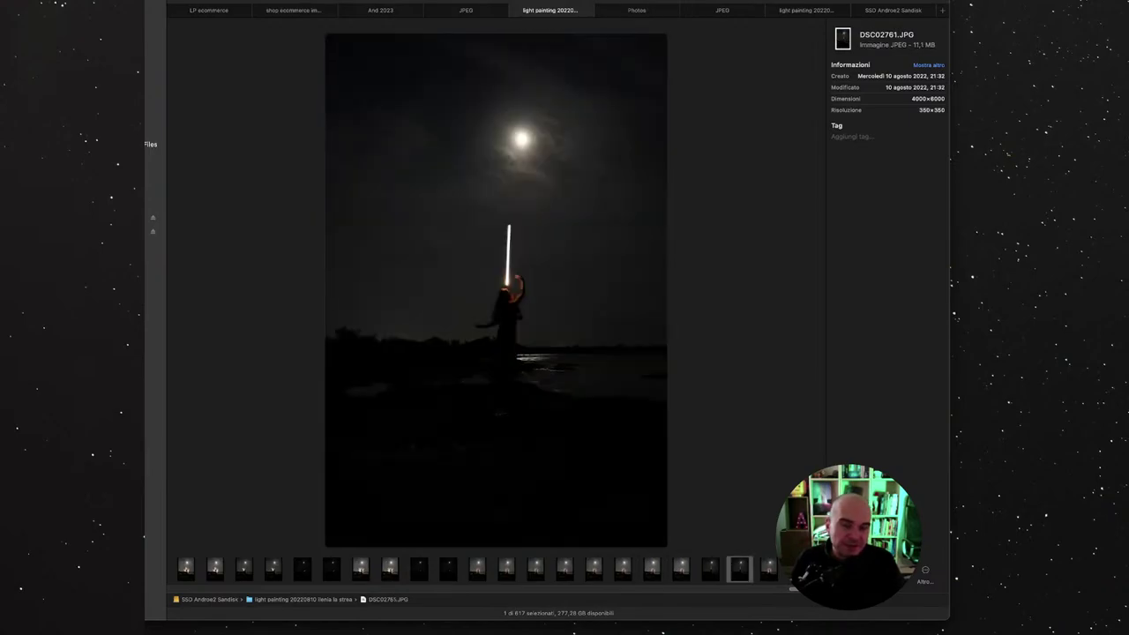
pyautogui.press('Right')
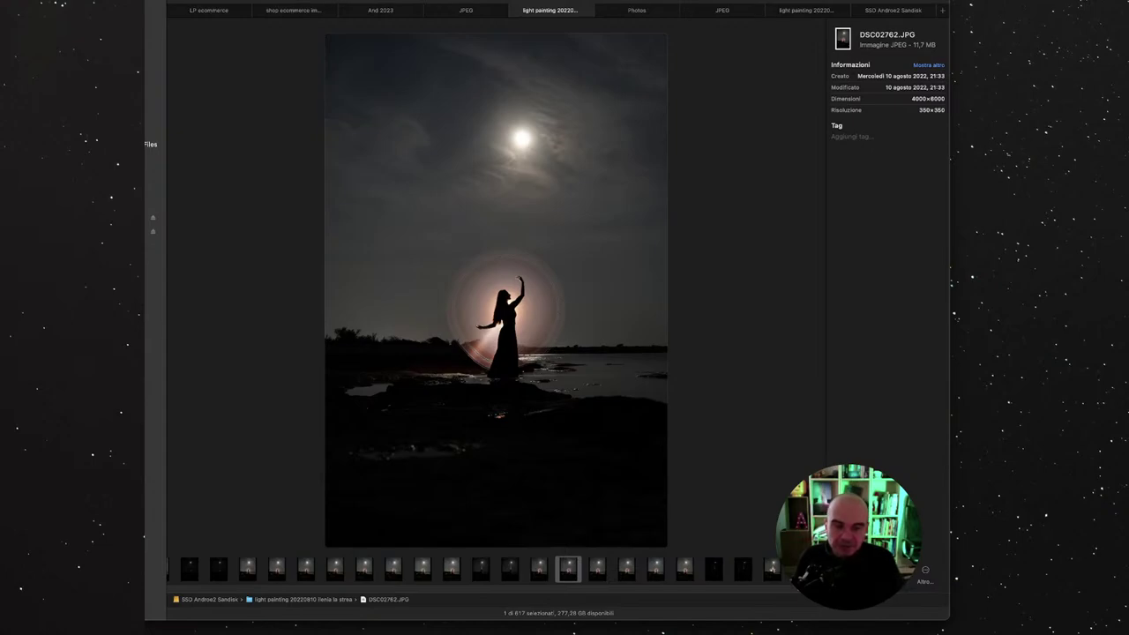
# Step: Clear the selection and move to the last photo, DSC02770.JPG, in Gallery view
pyautogui.hscroll(3, 467, 569)
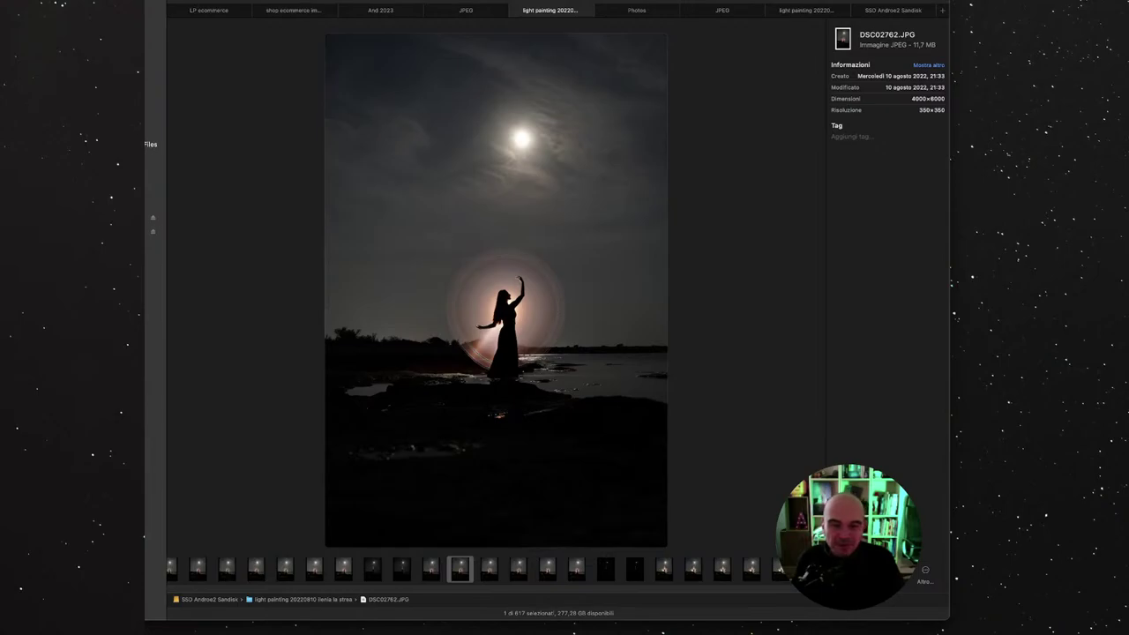
pyautogui.press('super+alt+a')
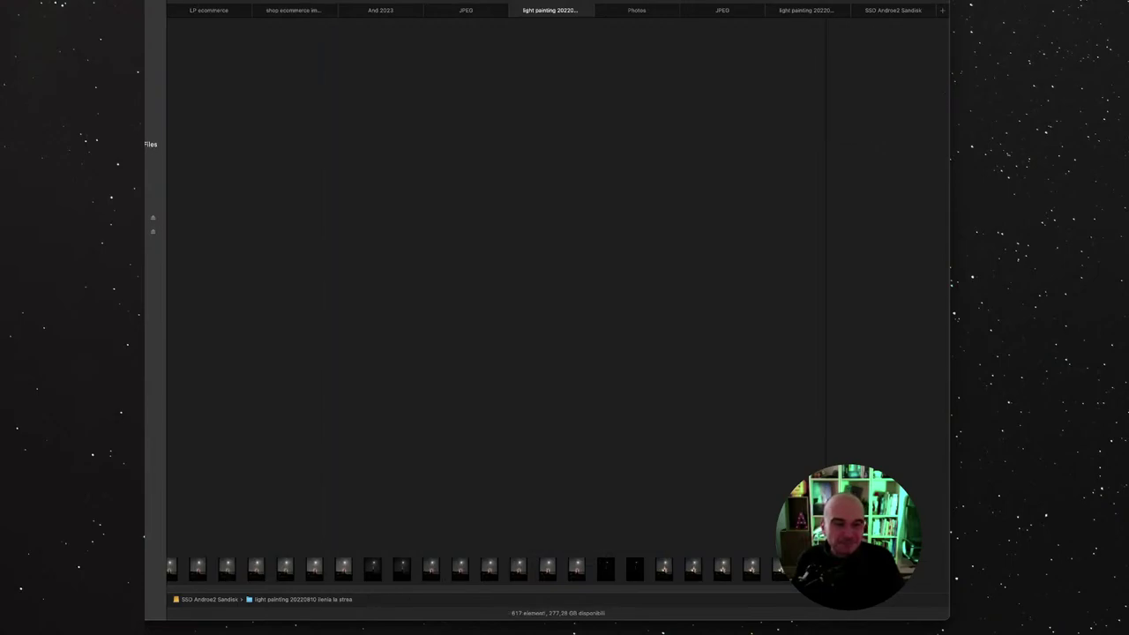
pyautogui.press('Right')
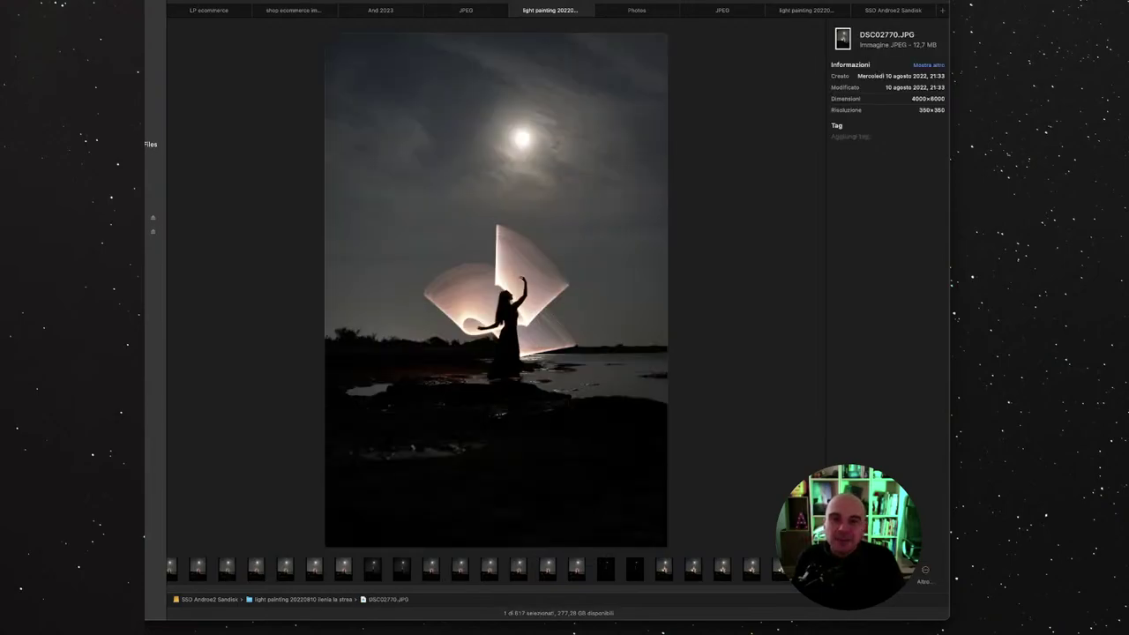
# Step: In icon view, select DSC02770.ARW and add DSC02769, DSC02768, DSC02764, DSC02762 and DSC02754 ARW files
pyautogui.press('super+1')
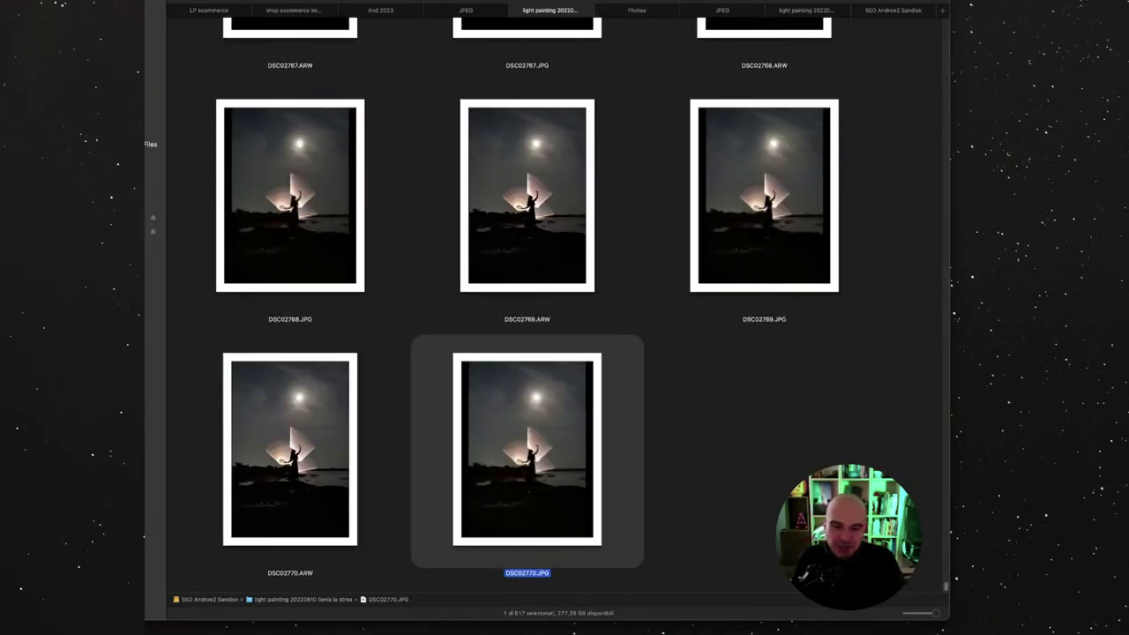
pyautogui.press('super+alt+a')
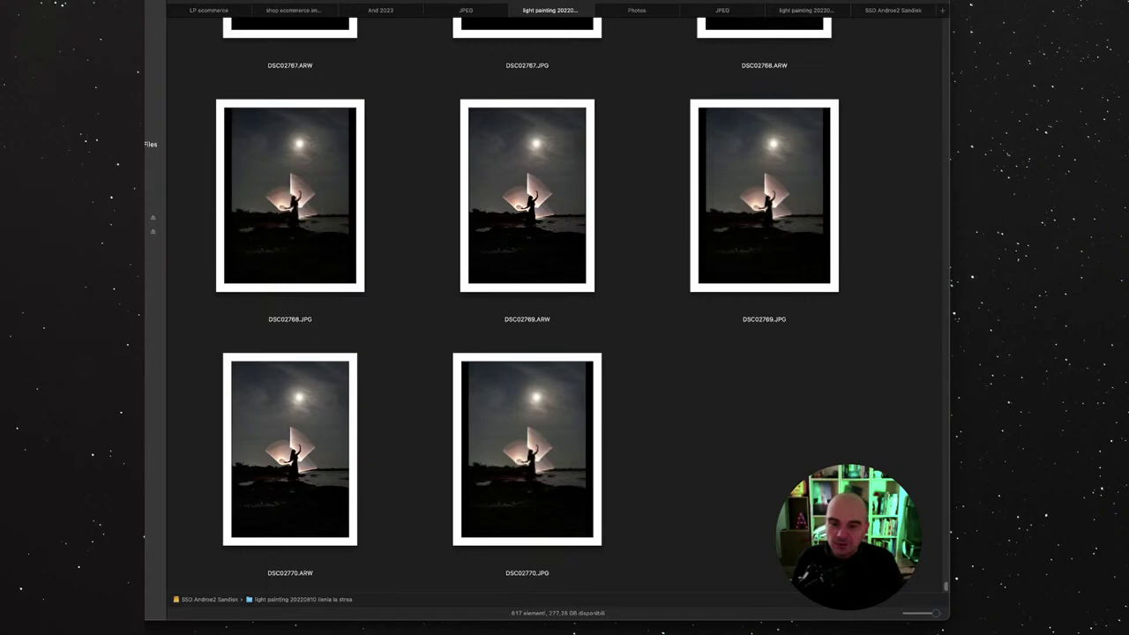
pyautogui.click(291, 449)
pyautogui.scroll(2, 547, 309)
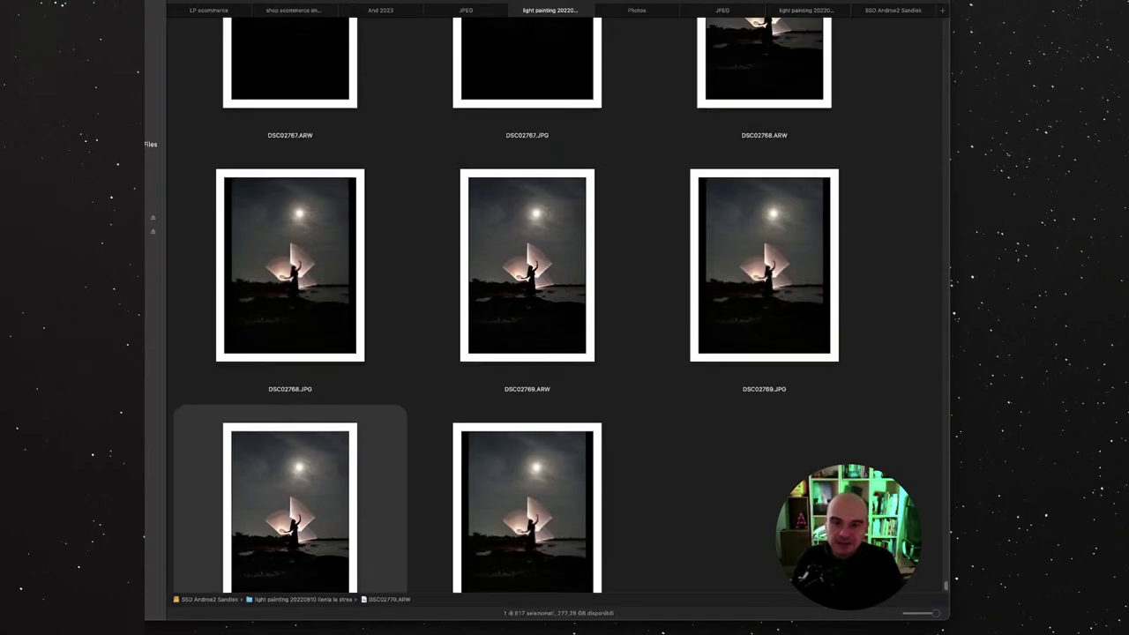
pyautogui.scroll(1, 507, 298)
pyautogui.keyDown('super'); pyautogui.click(527, 286); pyautogui.keyUp('super')
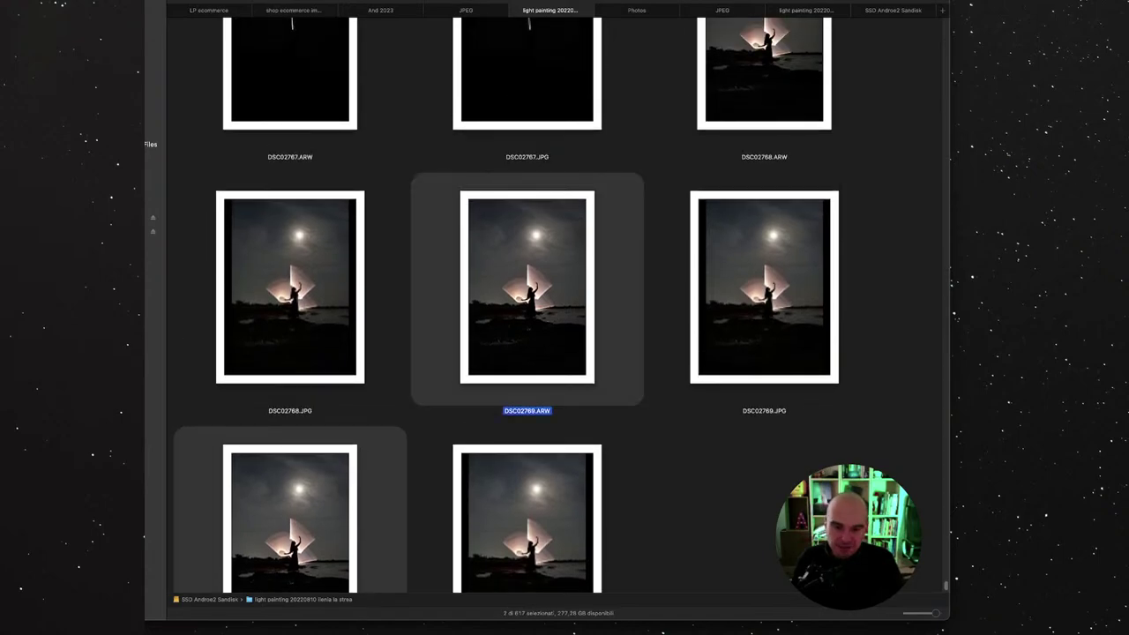
pyautogui.scroll(5, 506, 305)
pyautogui.scroll(3, 527, 306)
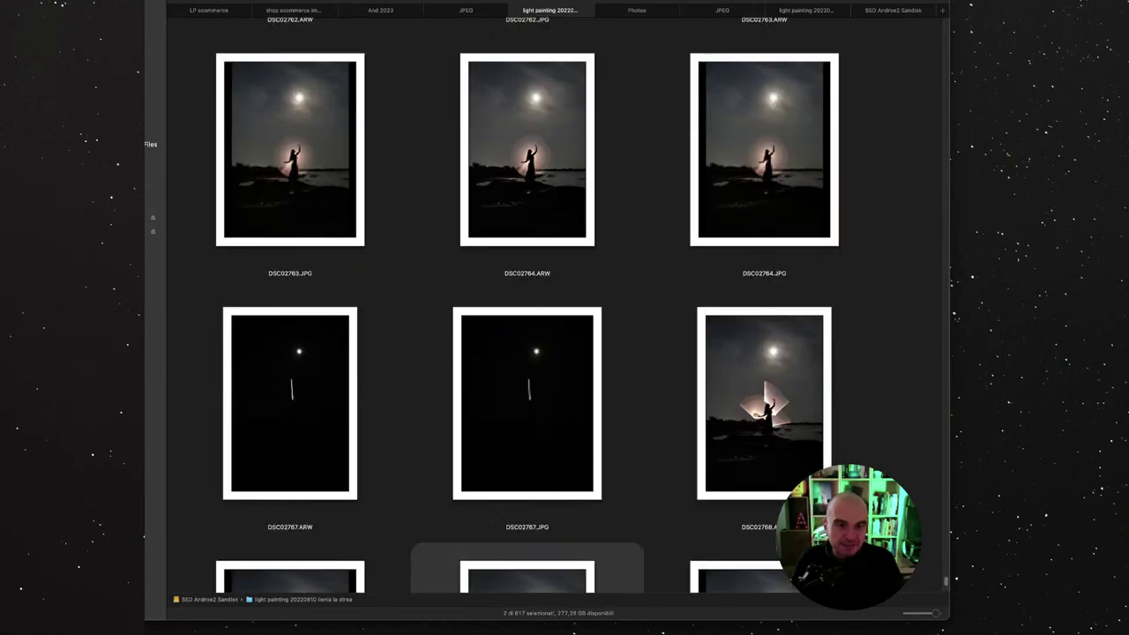
pyautogui.keyDown('super'); pyautogui.click(764, 403); pyautogui.keyUp('super')
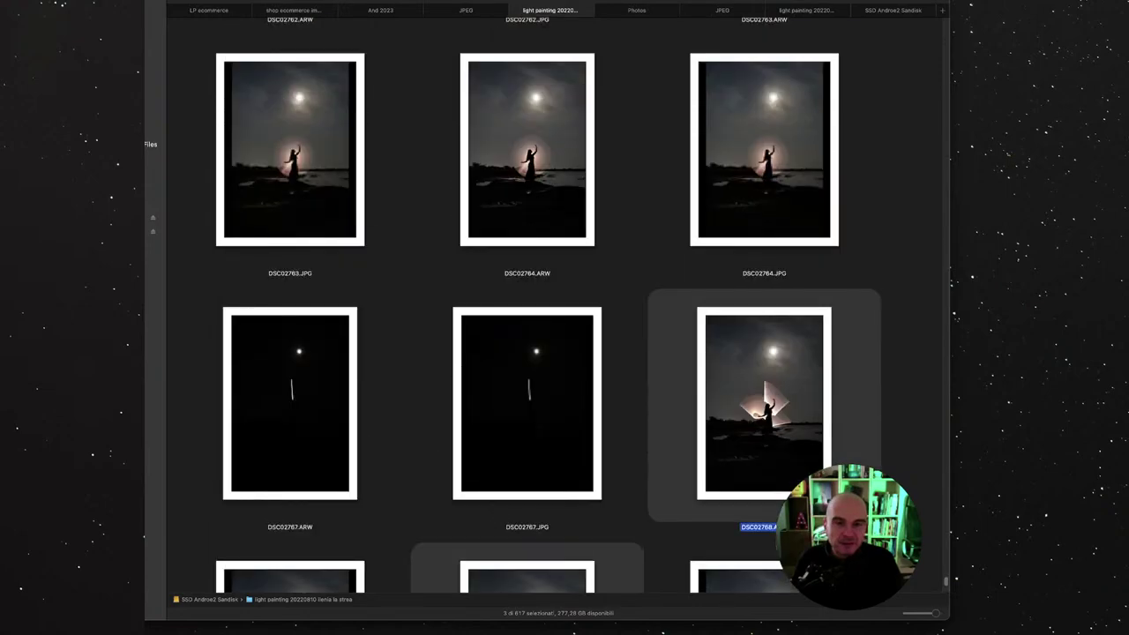
pyautogui.scroll(5, 547, 305)
pyautogui.keyDown('super'); pyautogui.click(527, 394); pyautogui.keyUp('super')
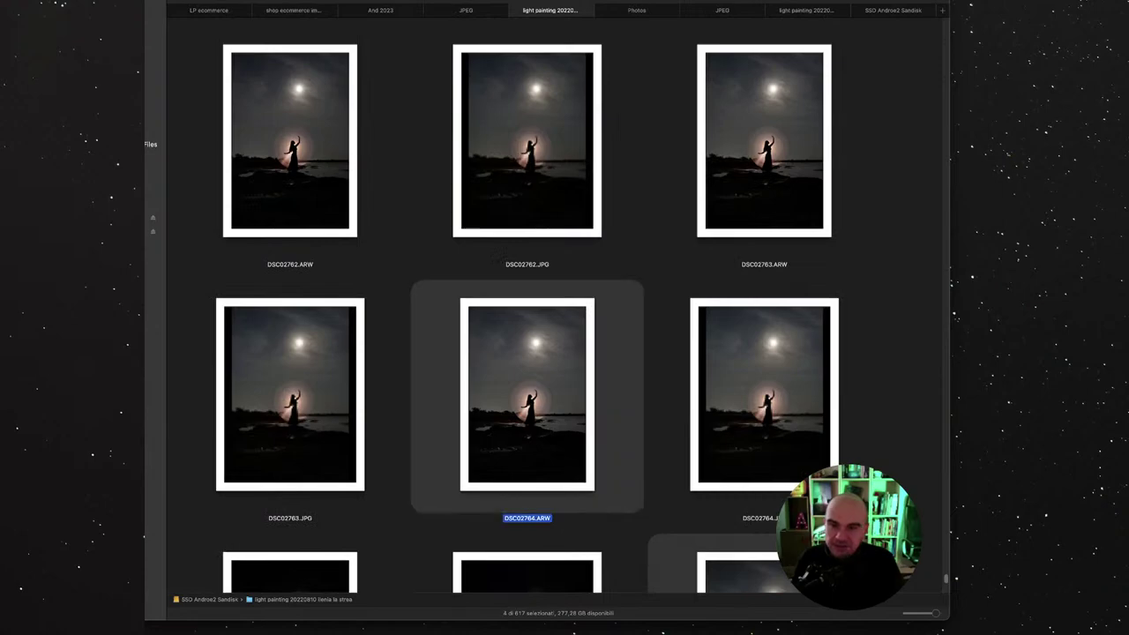
pyautogui.scroll(3, 528, 394)
pyautogui.scroll(1, 547, 306)
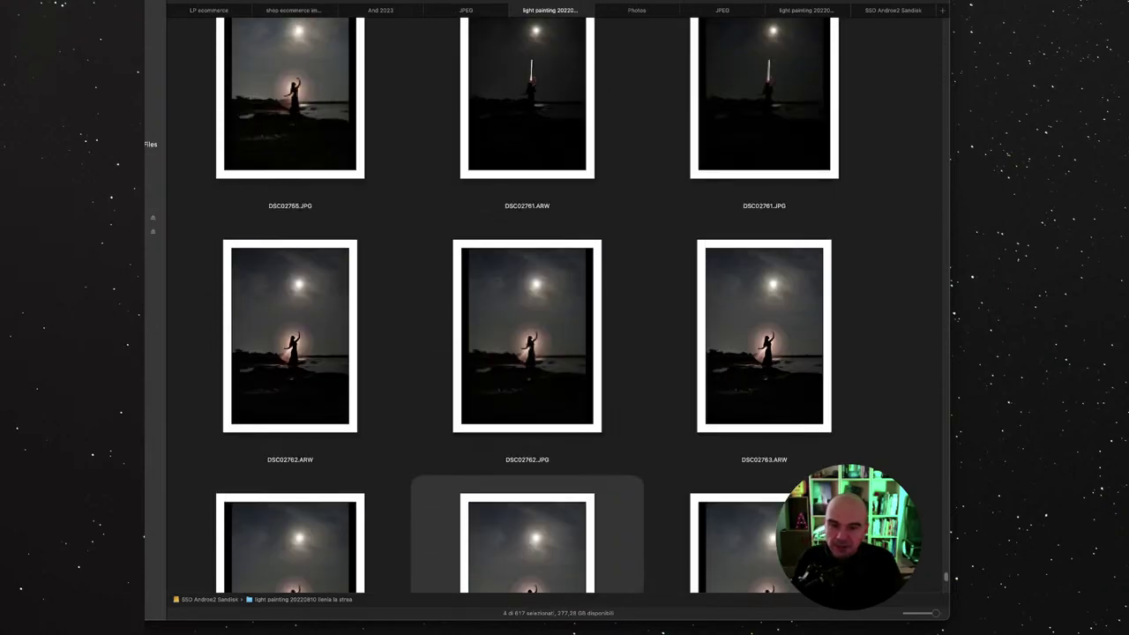
pyautogui.keyDown('super'); pyautogui.click(290, 336); pyautogui.keyUp('super')
pyautogui.scroll(3, 547, 305)
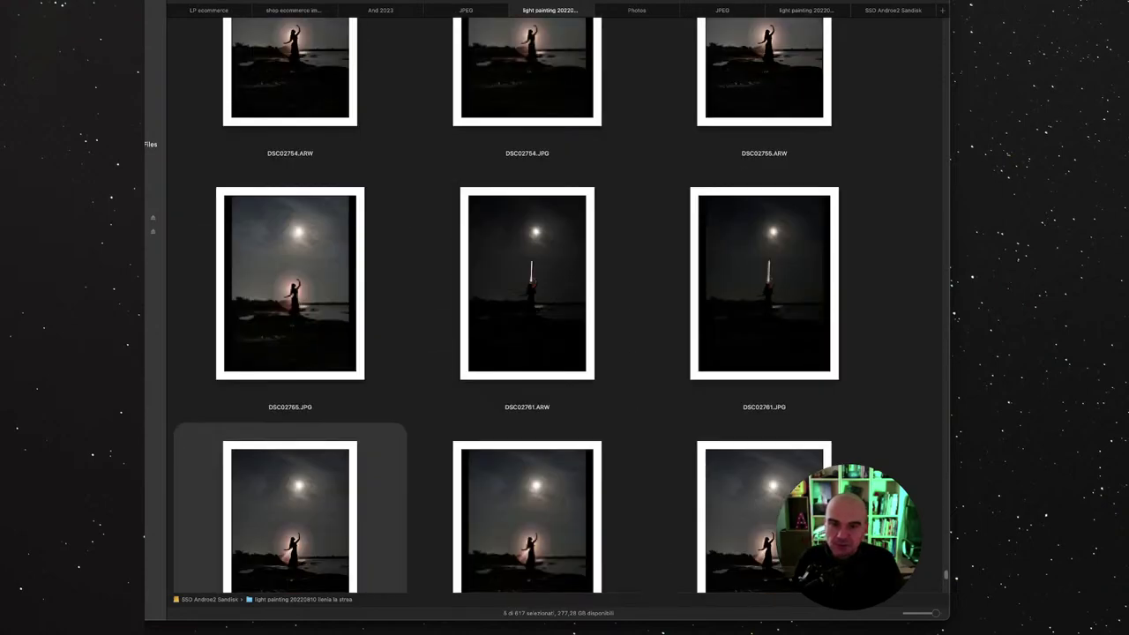
pyautogui.scroll(5, 527, 305)
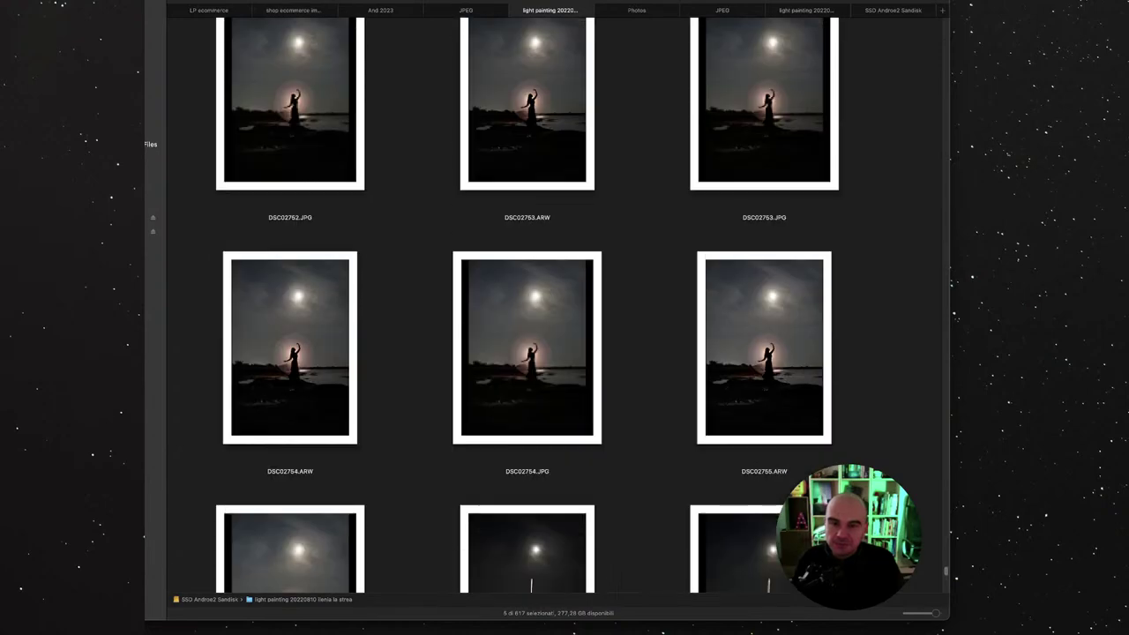
pyautogui.keyDown('super'); pyautogui.click(290, 348); pyautogui.keyUp('super')
# Step: Add the ARW files DSC02746 back through DSC02694 (13 shots) to the selection
pyautogui.scroll(4, 528, 305)
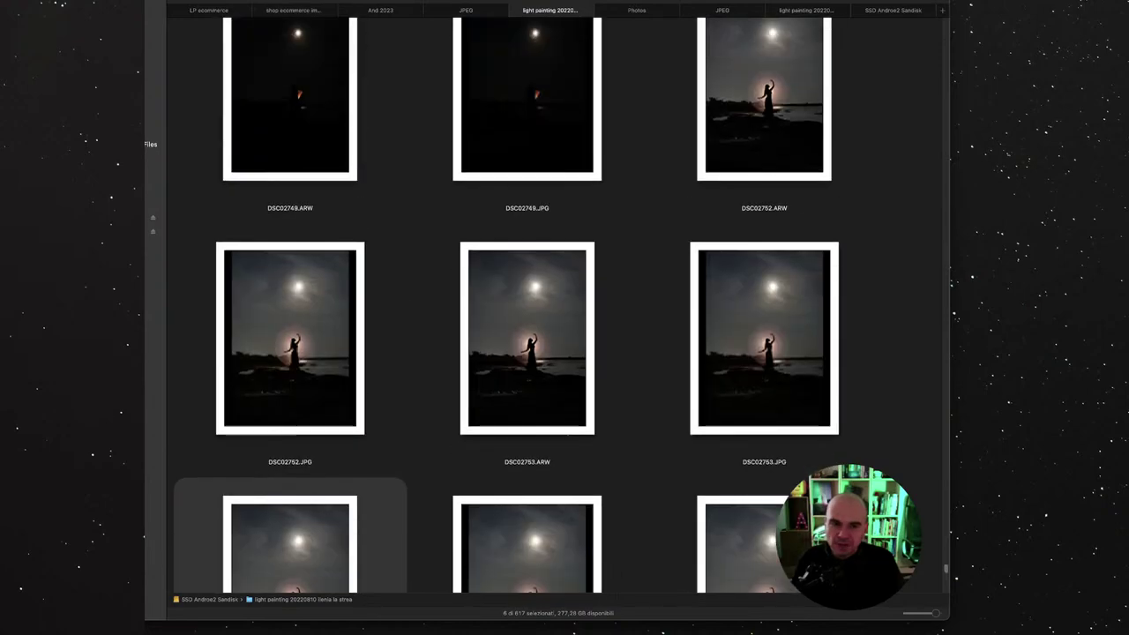
pyautogui.scroll(10, 527, 305)
pyautogui.keyDown('super'); pyautogui.click(527, 352); pyautogui.keyUp('super')
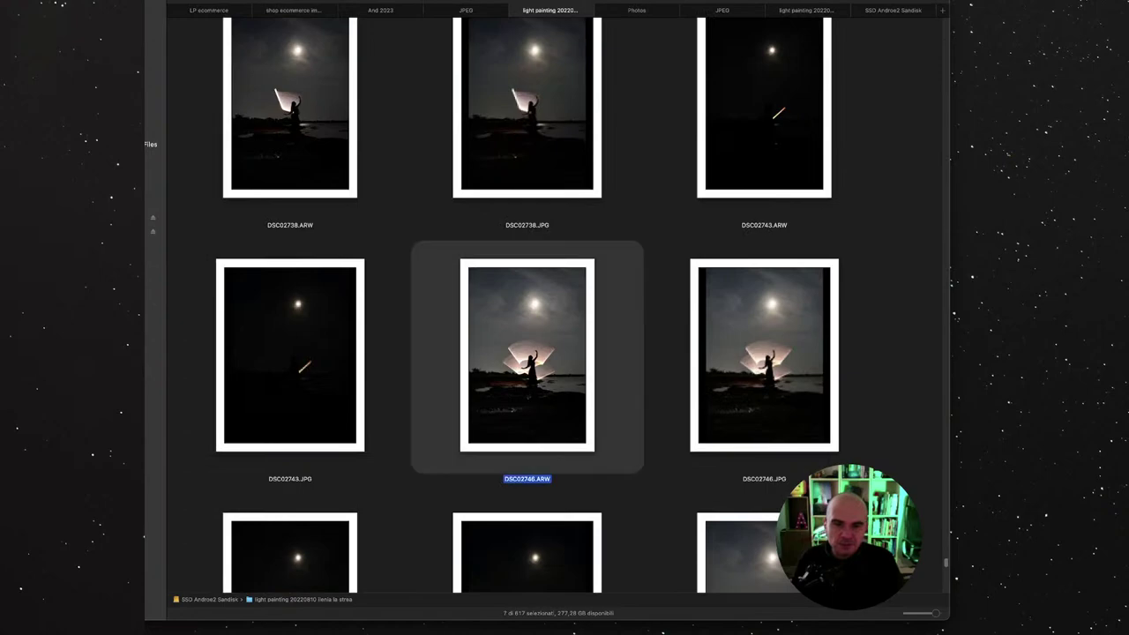
pyautogui.scroll(3, 527, 306)
pyautogui.scroll(1, 527, 305)
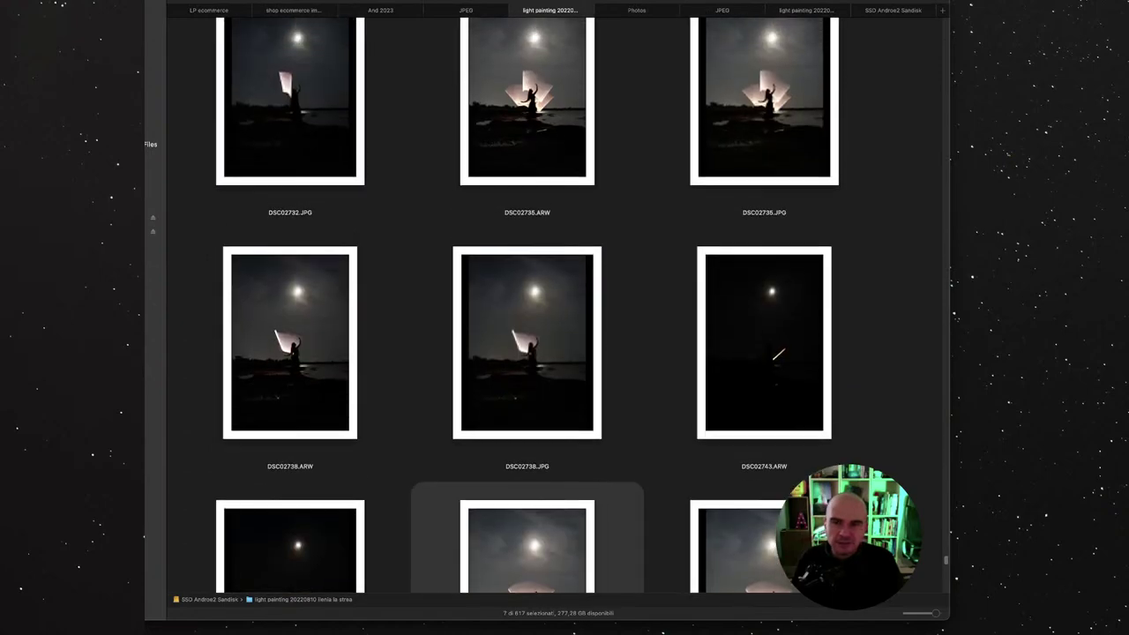
pyautogui.keyDown('super'); pyautogui.click(528, 106); pyautogui.keyUp('super')
pyautogui.scroll(5, 528, 305)
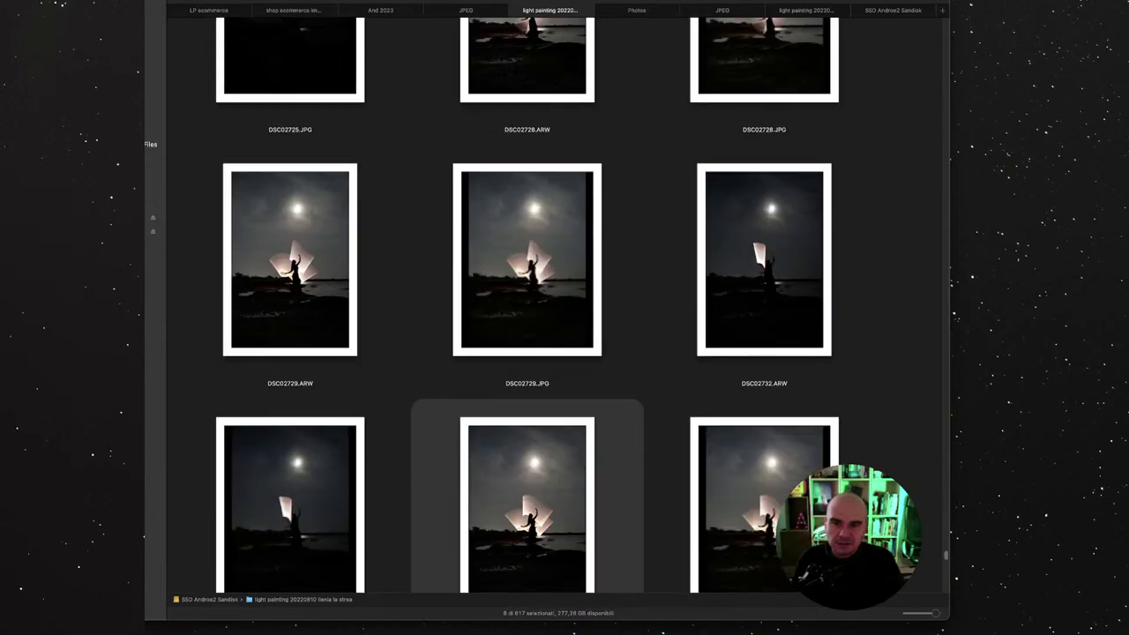
pyautogui.keyDown('super'); pyautogui.click(290, 259); pyautogui.keyUp('super')
pyautogui.scroll(3, 527, 305)
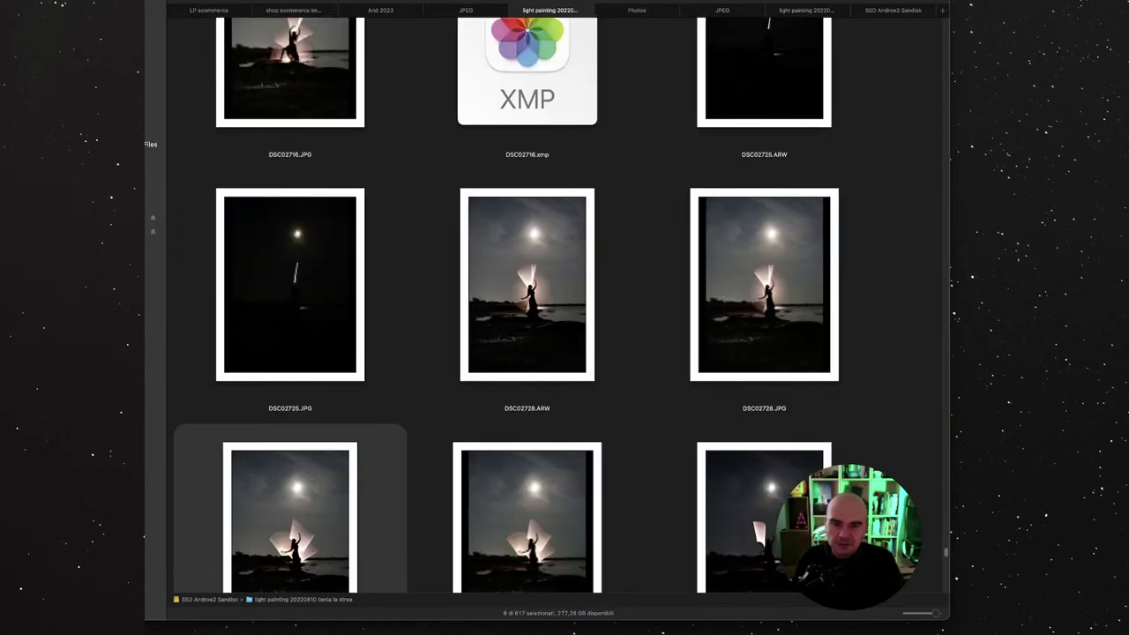
pyautogui.scroll(4, 527, 305)
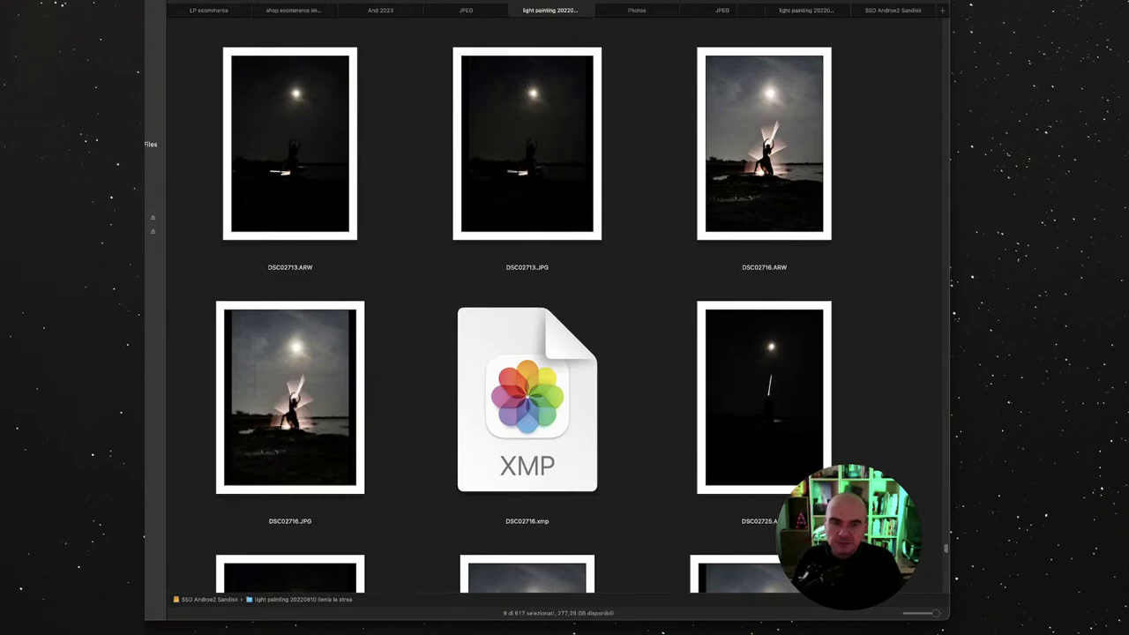
pyautogui.keyDown('super'); pyautogui.click(764, 144); pyautogui.keyUp('super')
pyautogui.scroll(4, 528, 306)
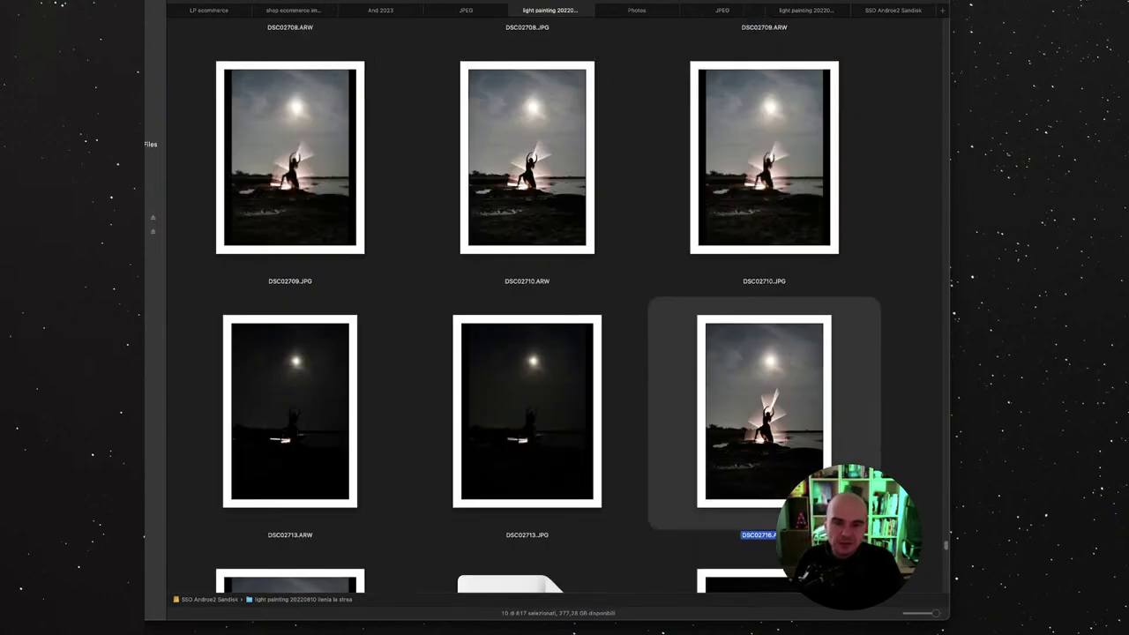
pyautogui.scroll(1, 528, 305)
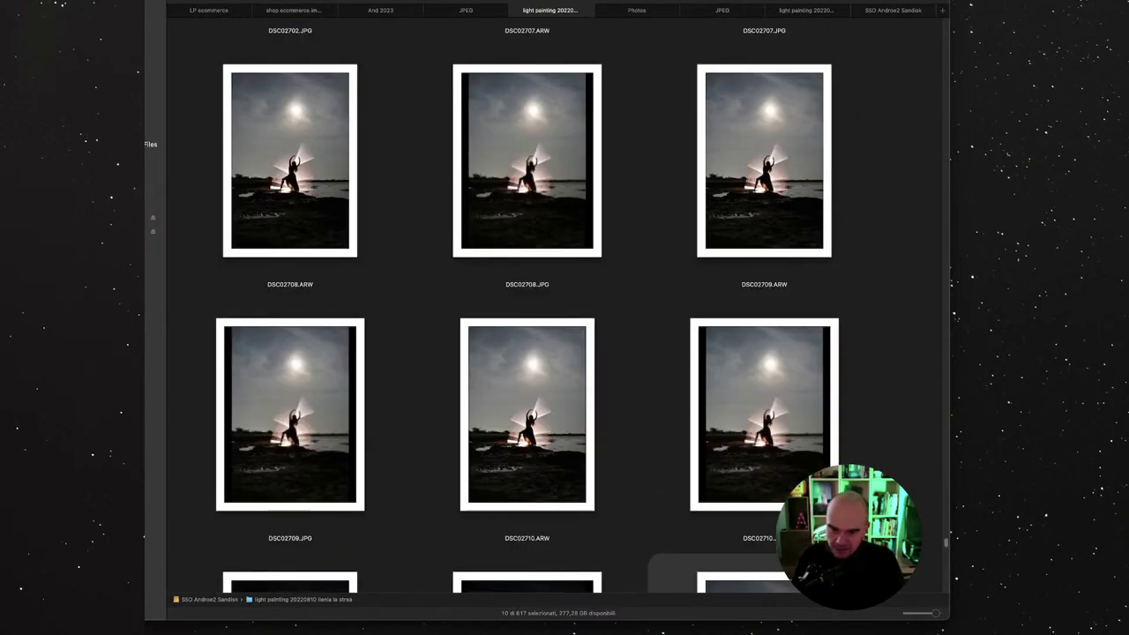
pyautogui.keyDown('super'); pyautogui.click(527, 415); pyautogui.keyUp('super')
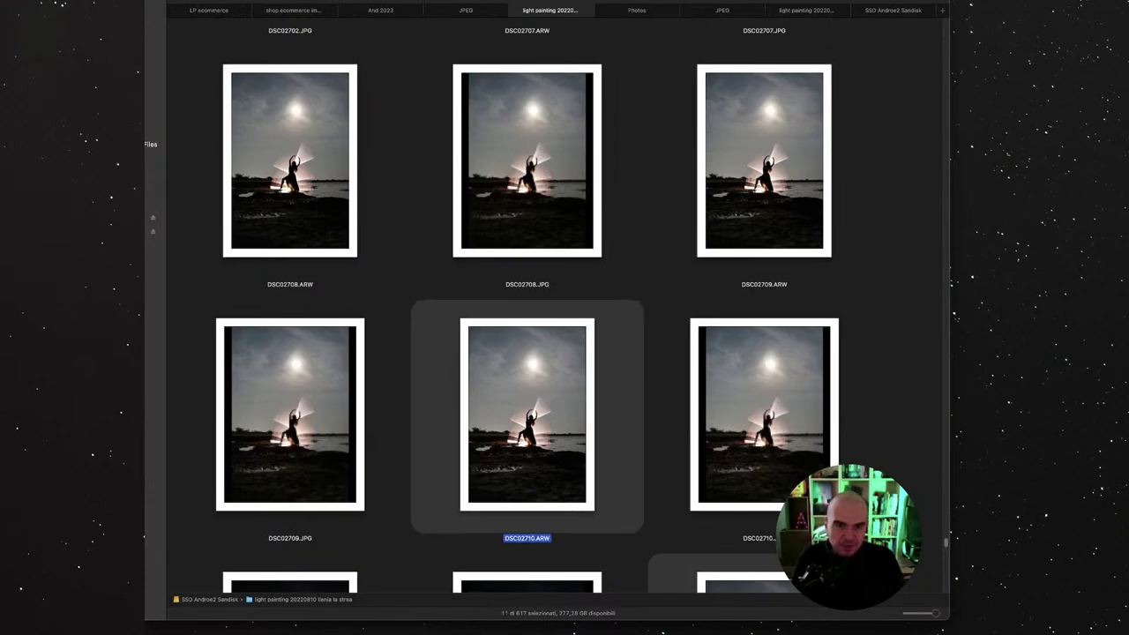
pyautogui.keyDown('super'); pyautogui.click(764, 159); pyautogui.keyUp('super')
pyautogui.scroll(4, 764, 159)
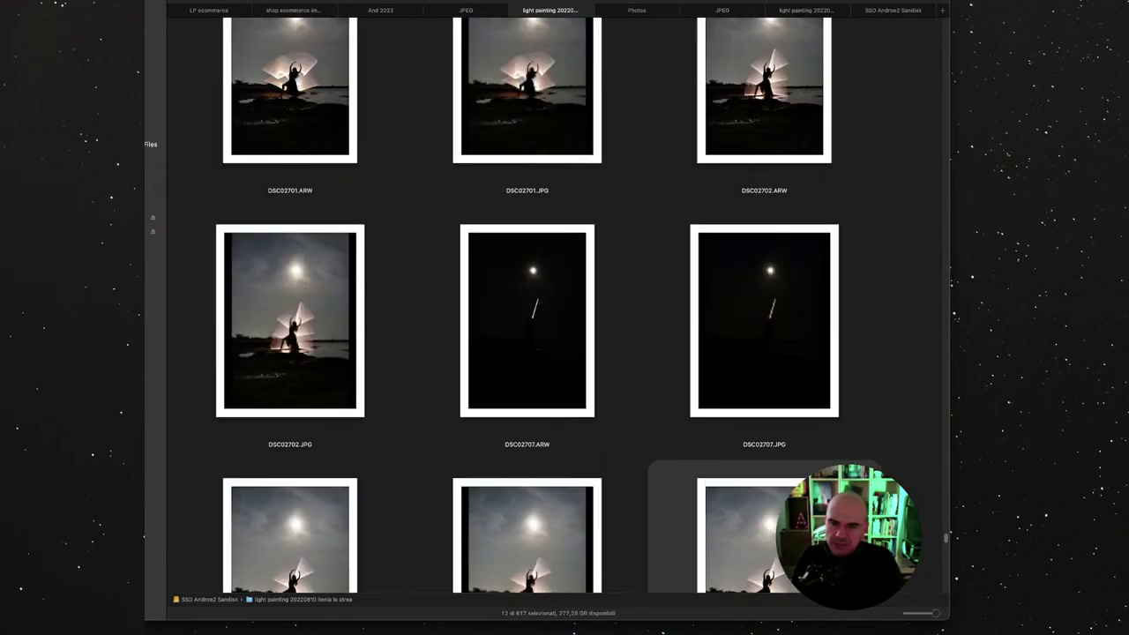
pyautogui.scroll(1, 764, 159)
pyautogui.keyDown('super'); pyautogui.click(764, 132); pyautogui.keyUp('super')
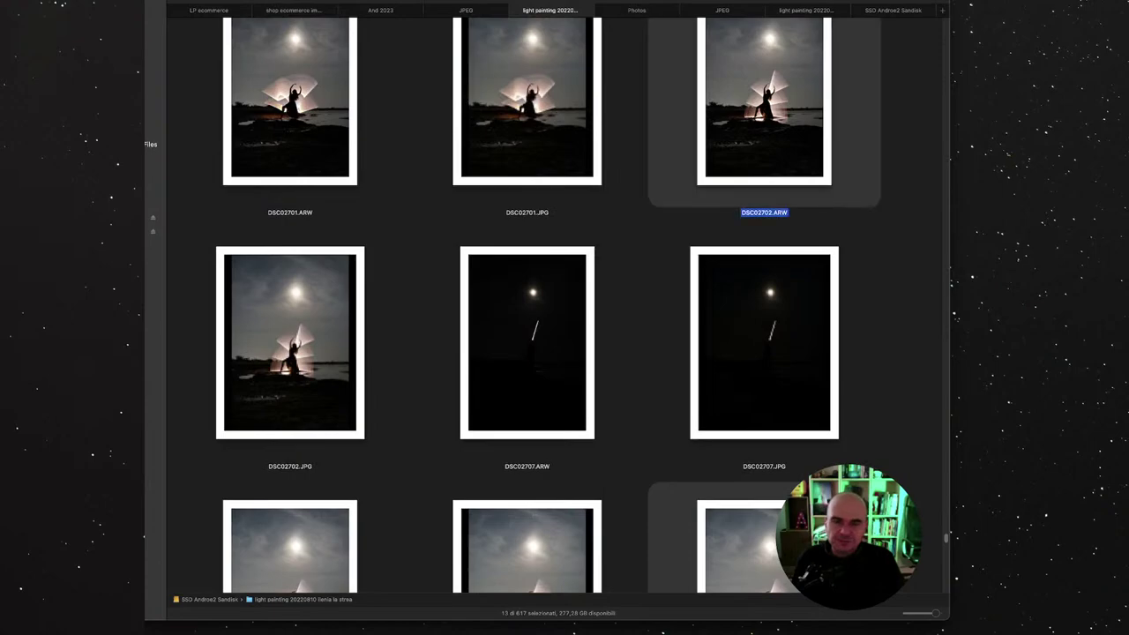
pyautogui.scroll(2, 547, 305)
pyautogui.keyDown('super'); pyautogui.click(290, 291); pyautogui.keyUp('super')
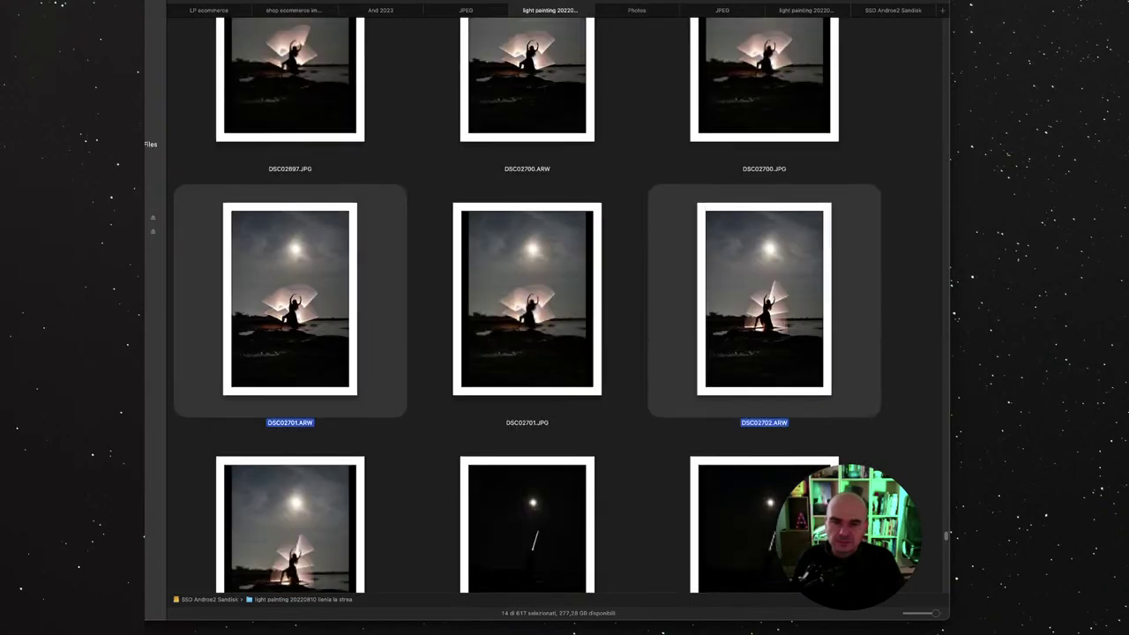
pyautogui.scroll(3, 547, 305)
pyautogui.keyDown('super'); pyautogui.click(527, 232); pyautogui.keyUp('super')
pyautogui.scroll(3, 527, 232)
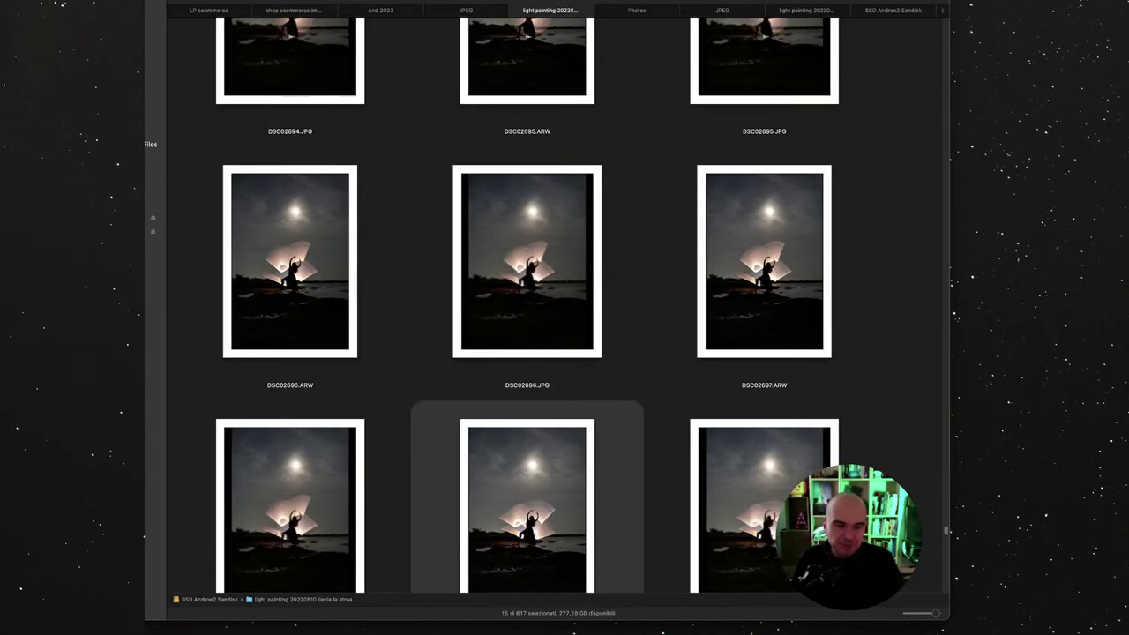
pyautogui.keyDown('super'); pyautogui.click(764, 261); pyautogui.keyUp('super')
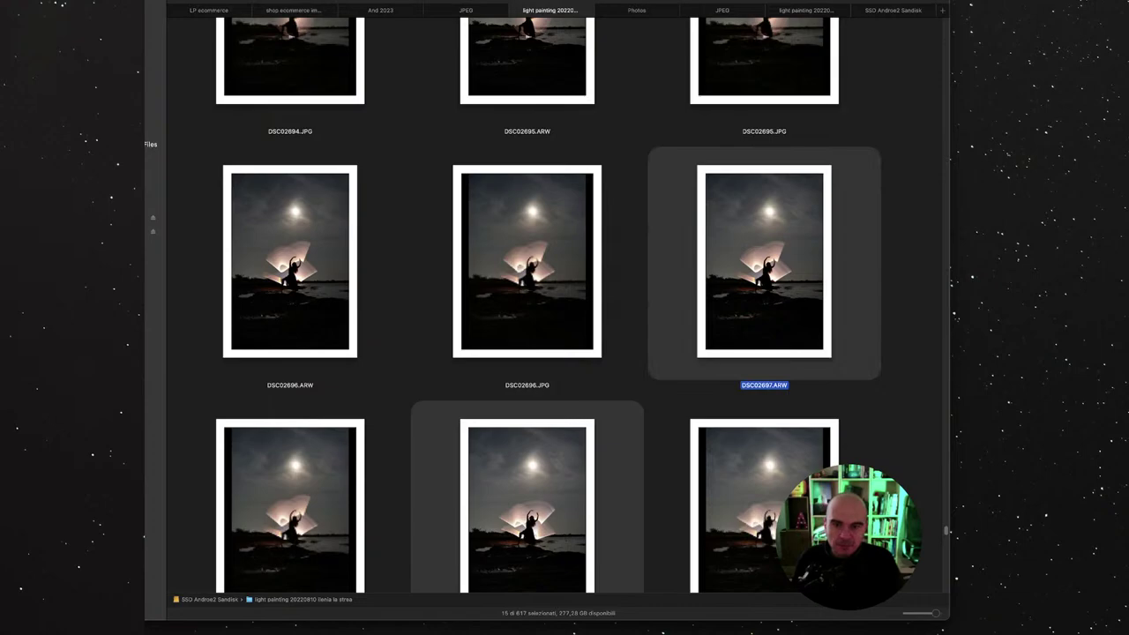
pyautogui.keyDown('super'); pyautogui.click(290, 261); pyautogui.keyUp('super')
pyautogui.scroll(5, 507, 305)
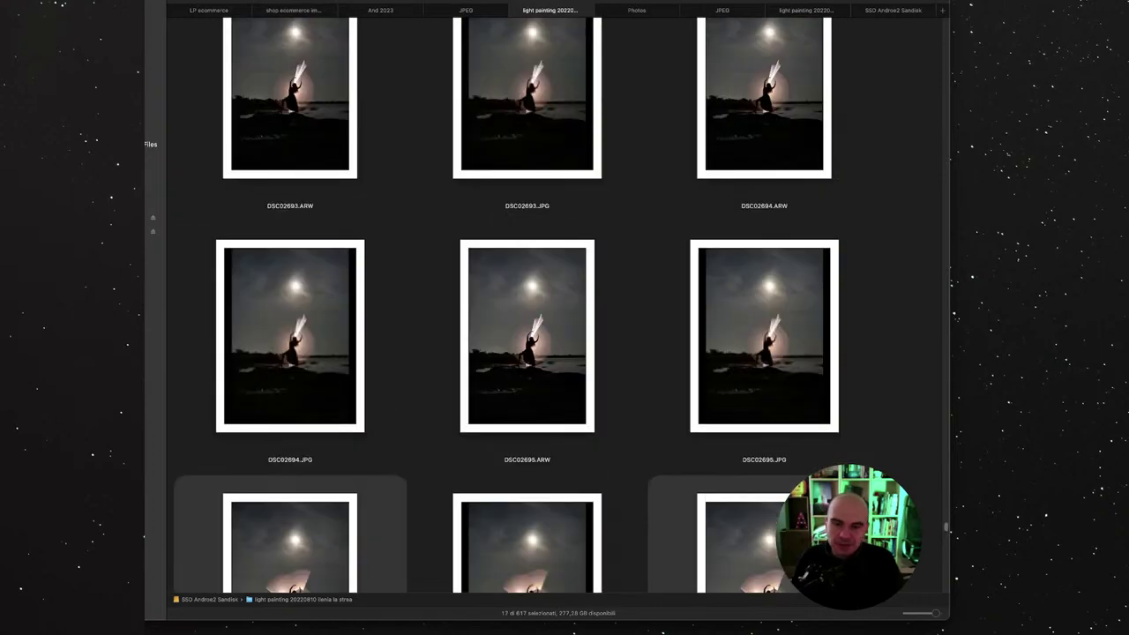
pyautogui.keyDown('super'); pyautogui.click(527, 397); pyautogui.keyUp('super')
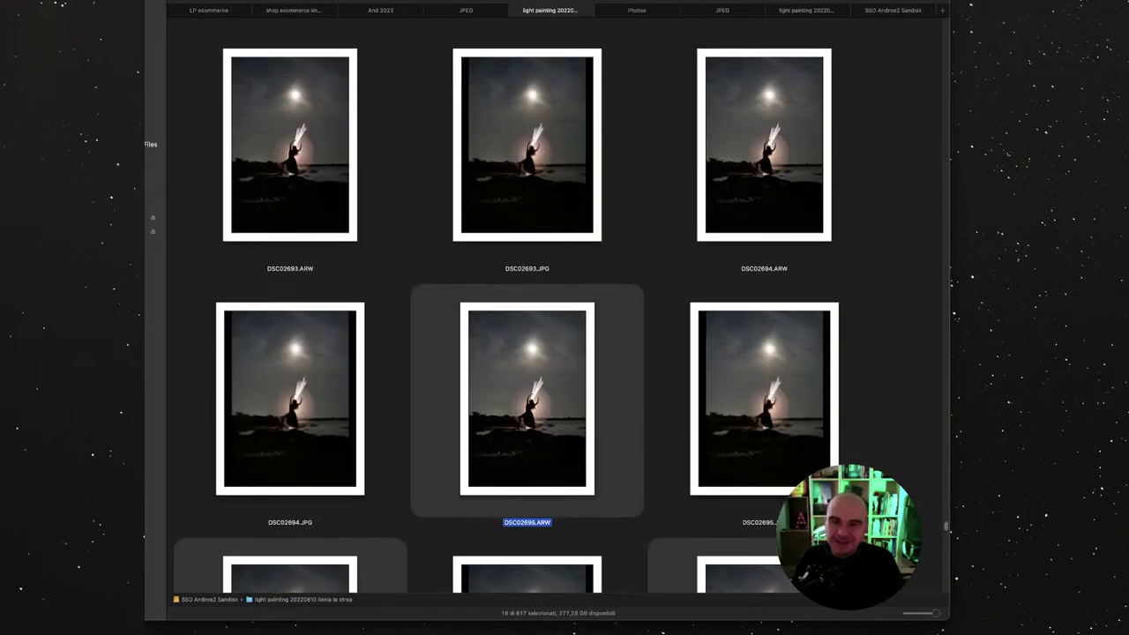
pyautogui.keyDown('super'); pyautogui.click(764, 177); pyautogui.keyUp('super')
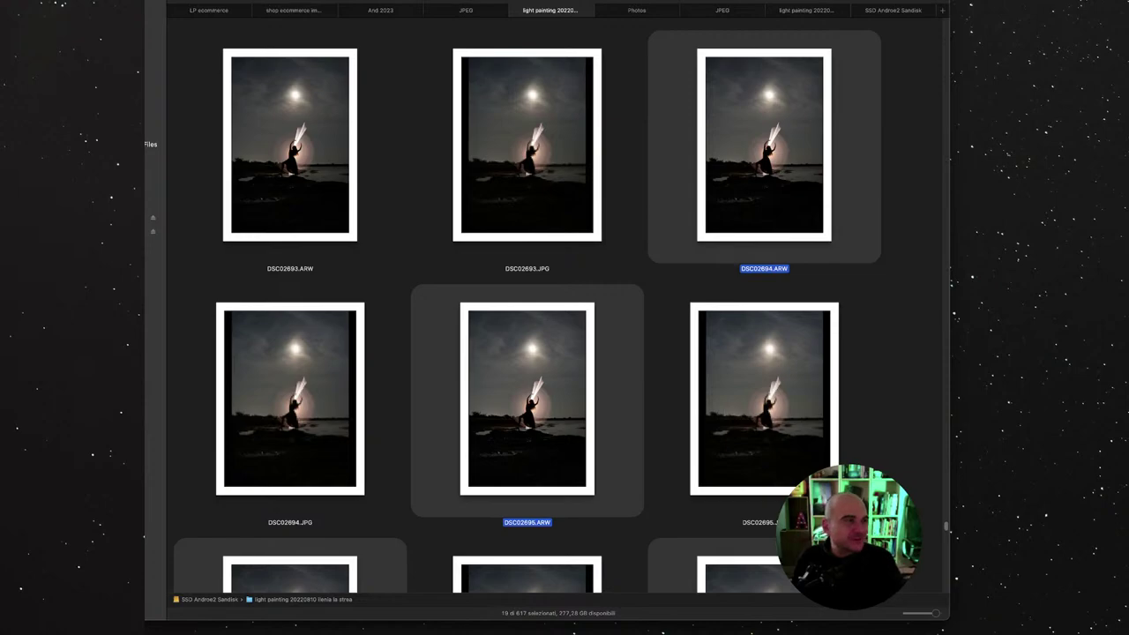
# Step: Add the ARW files DSC02693 back through DSC02664, plus DSC02629, reaching 30 files selected
pyautogui.scroll(3, 556, 317)
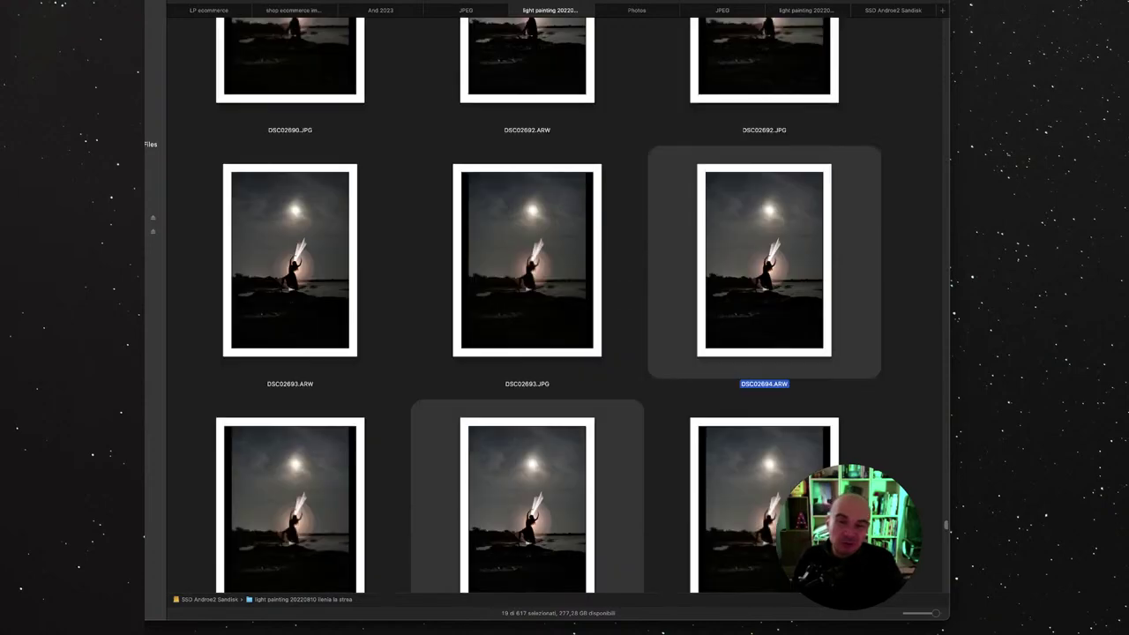
pyautogui.keyDown('super'); pyautogui.click(290, 260); pyautogui.keyUp('super')
pyautogui.scroll(9, 555, 317)
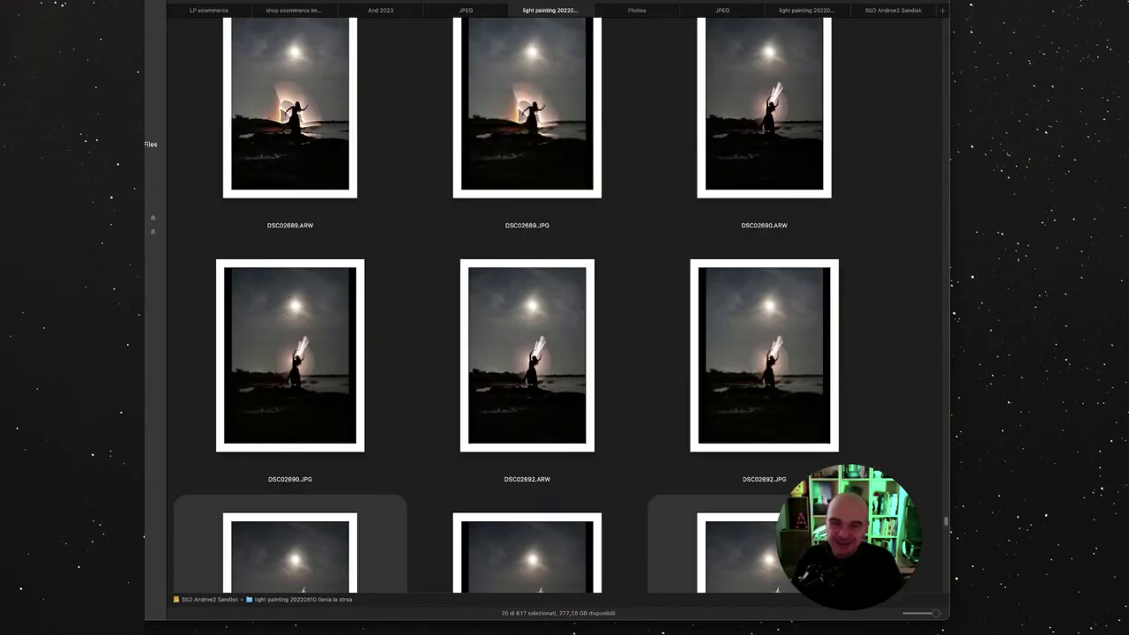
pyautogui.scroll(12, 556, 318)
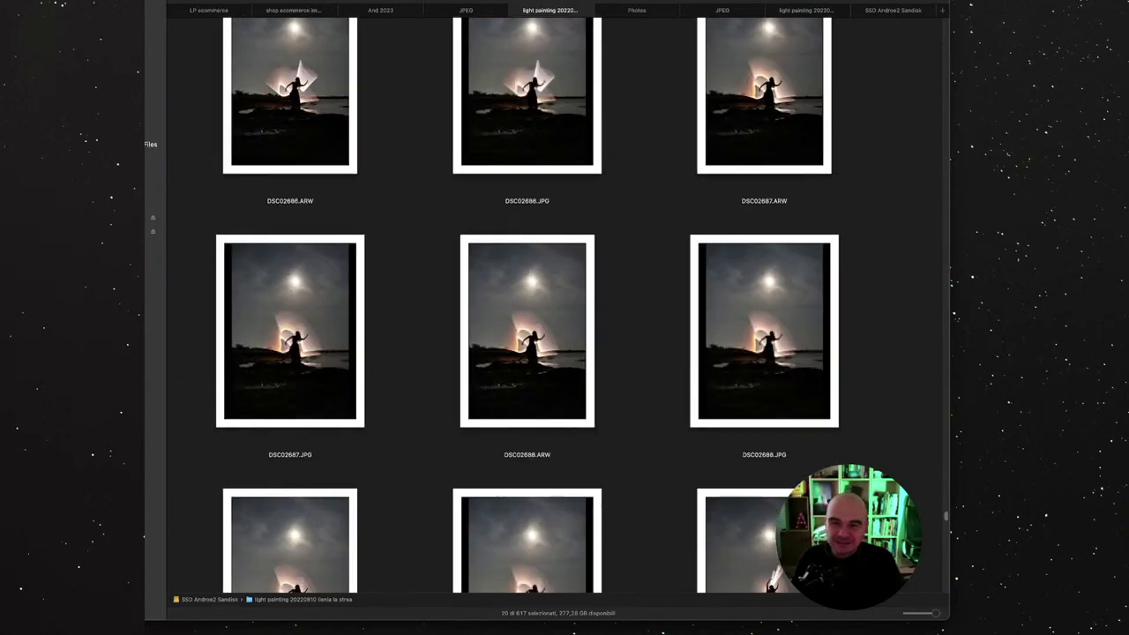
pyautogui.keyDown('super'); pyautogui.click(526, 331); pyautogui.keyUp('super')
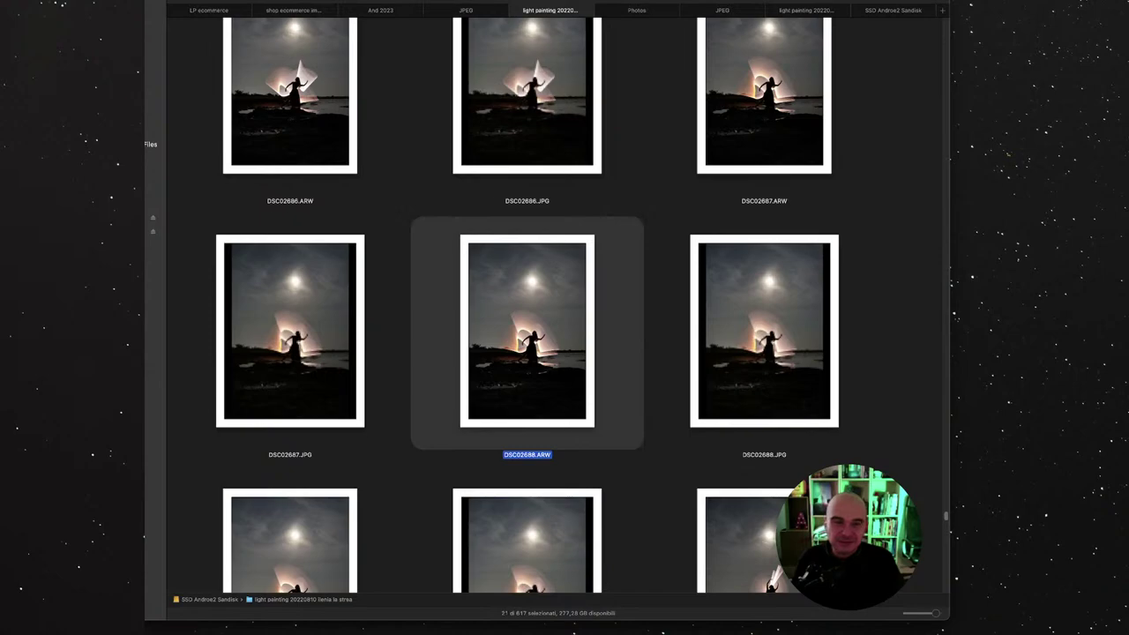
pyautogui.scroll(5, 556, 317)
pyautogui.keyDown('super'); pyautogui.click(290, 279); pyautogui.keyUp('super')
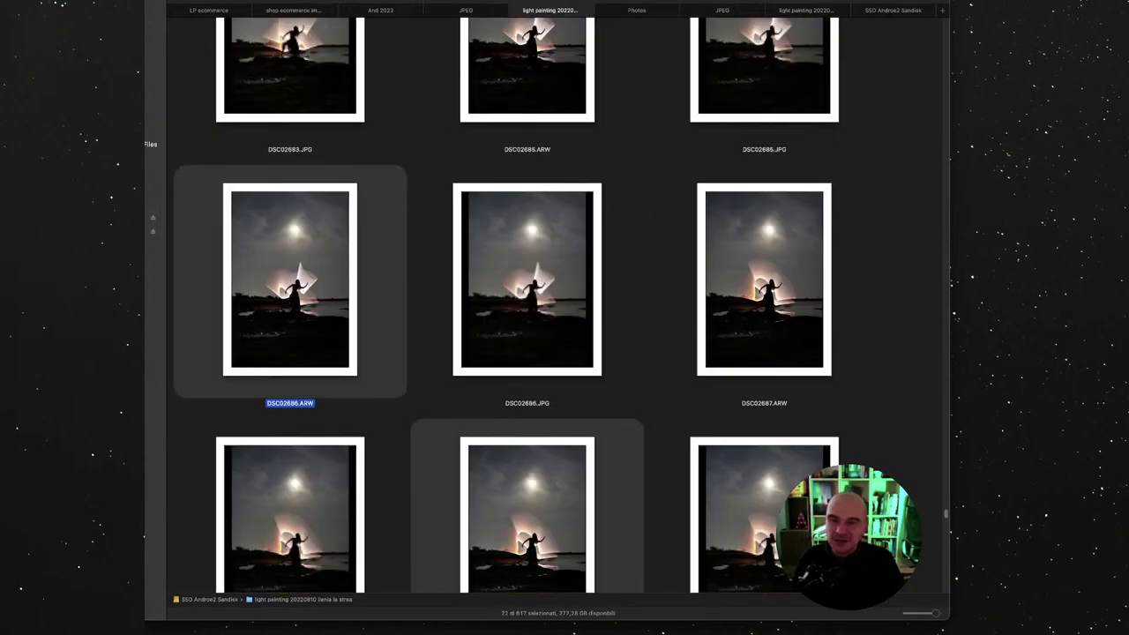
pyautogui.scroll(6, 555, 317)
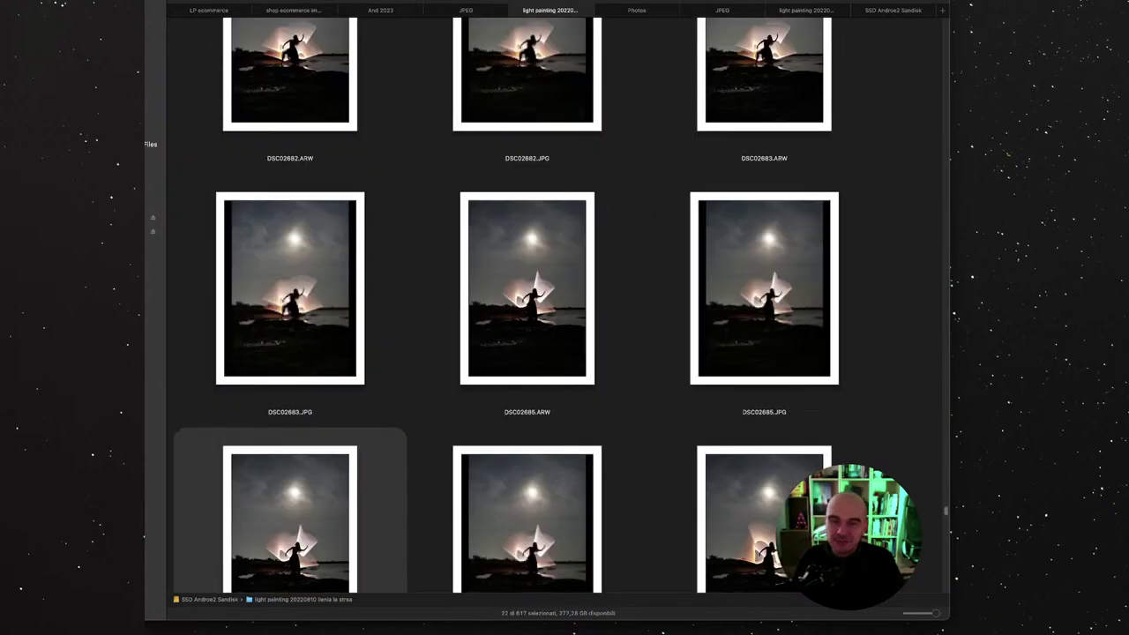
pyautogui.keyDown('super'); pyautogui.click(526, 289); pyautogui.keyUp('super')
pyautogui.scroll(3, 555, 317)
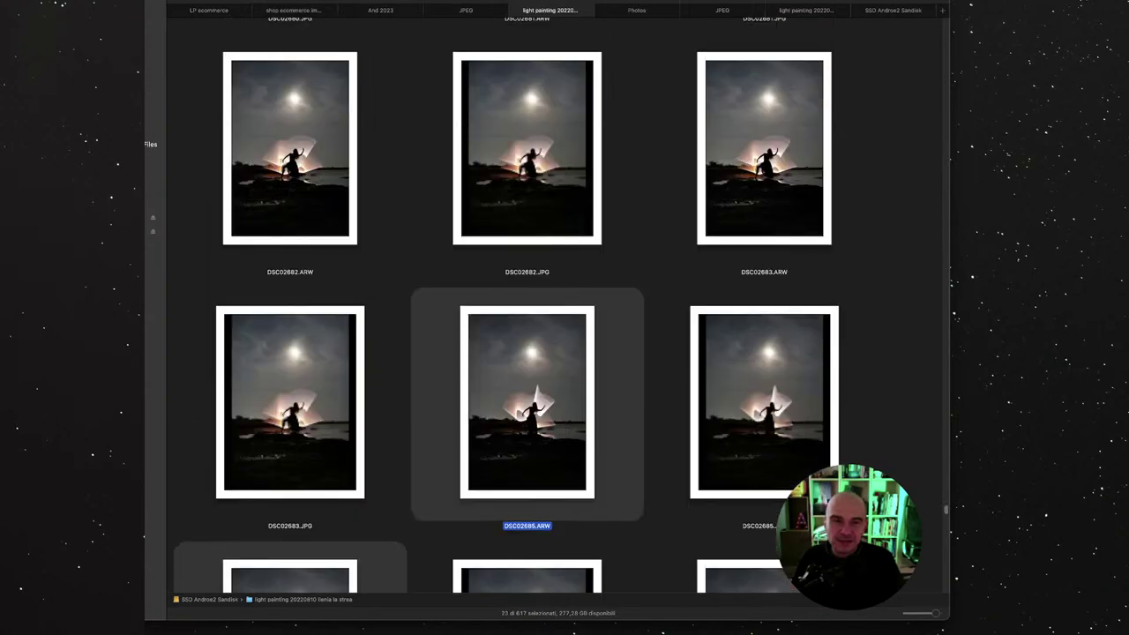
pyautogui.keyDown('super'); pyautogui.click(764, 147); pyautogui.keyUp('super')
pyautogui.scroll(3, 556, 317)
pyautogui.scroll(6, 555, 318)
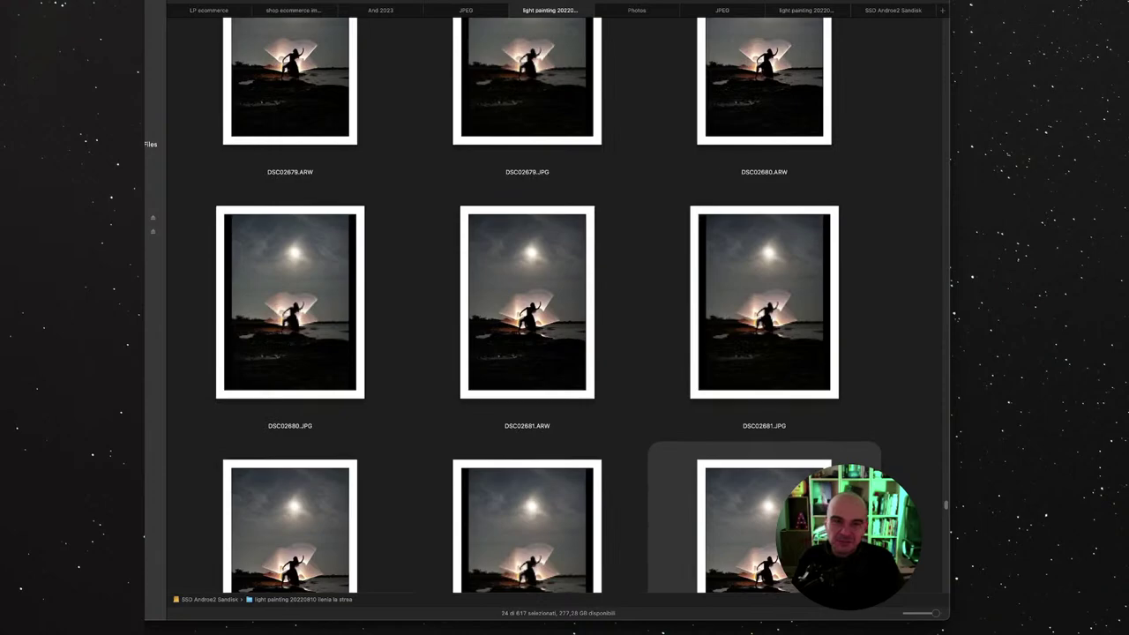
pyautogui.keyDown('super'); pyautogui.click(764, 79); pyautogui.keyUp('super')
pyautogui.scroll(7, 556, 317)
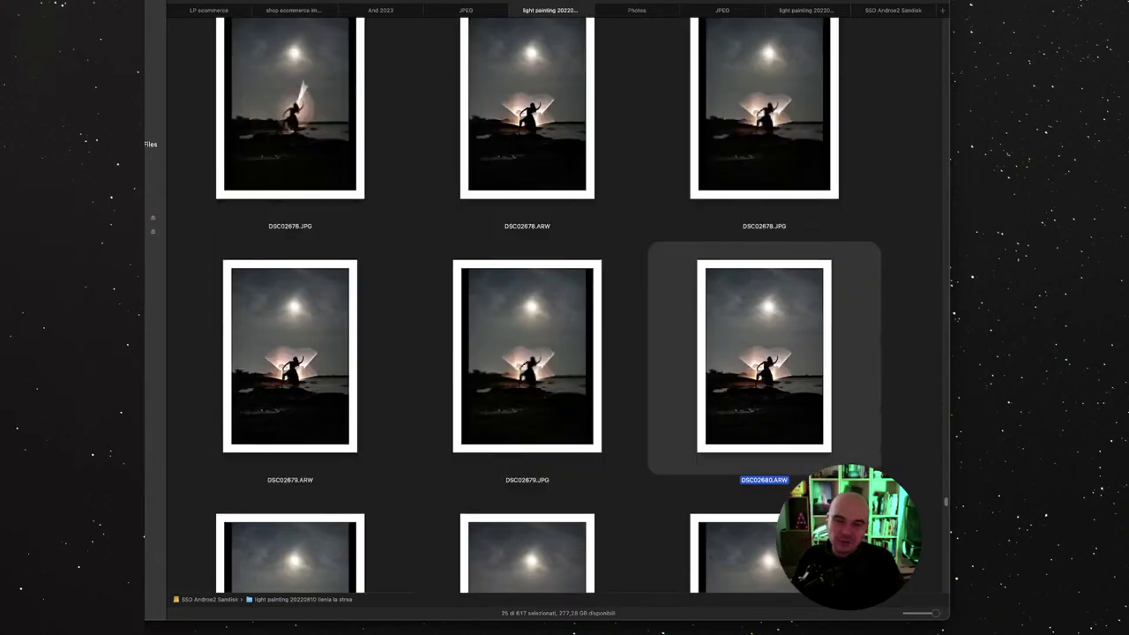
pyautogui.scroll(5, 555, 317)
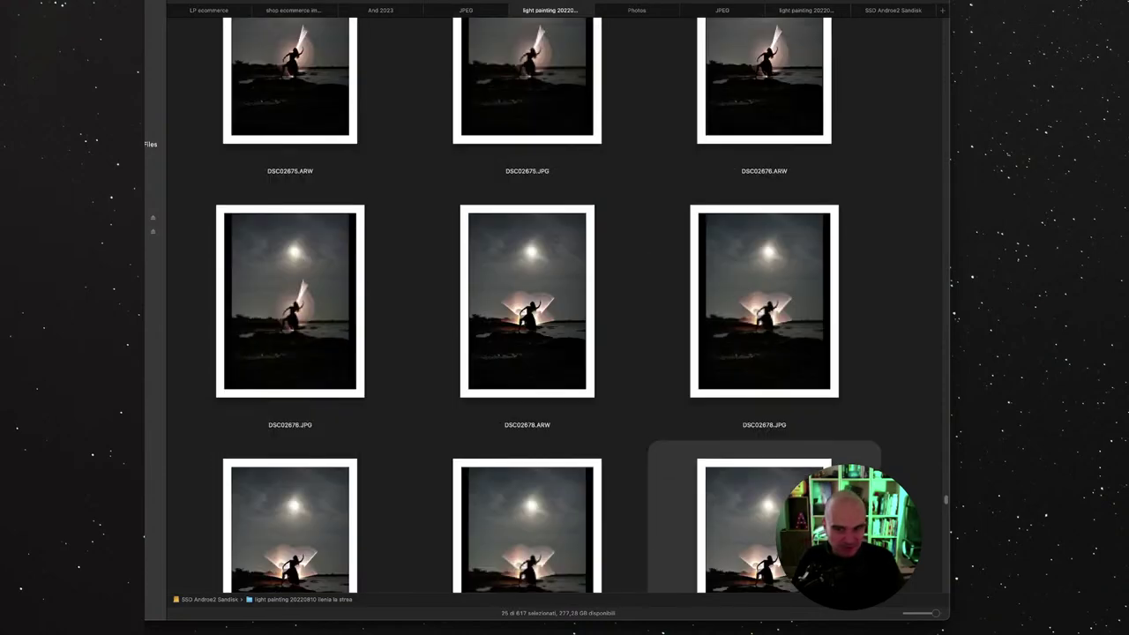
pyautogui.scroll(6, 556, 318)
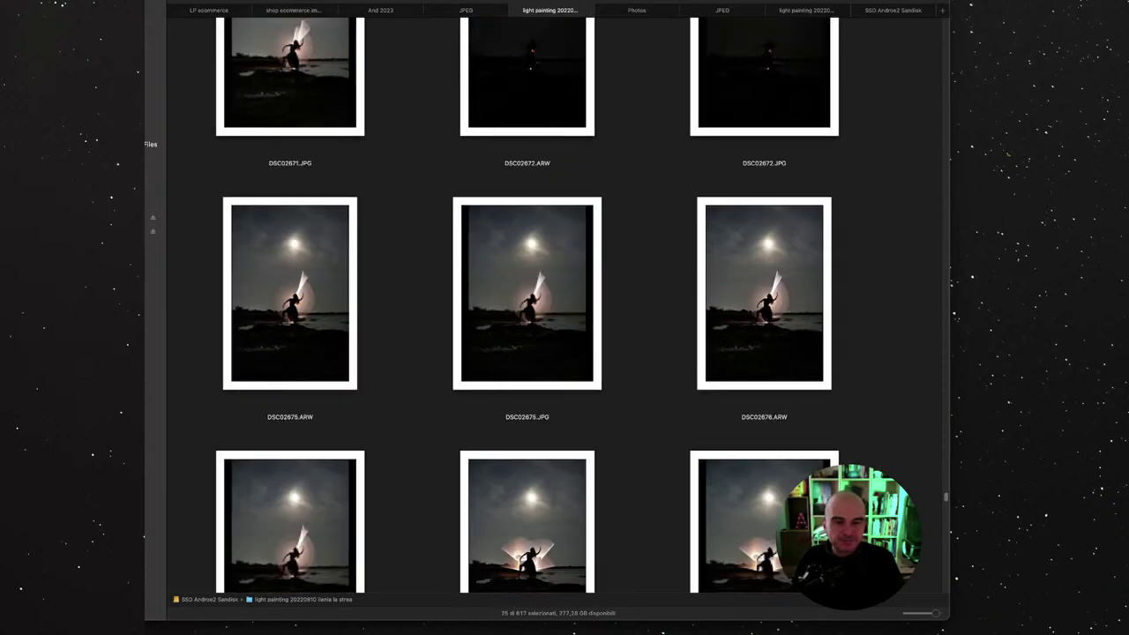
pyautogui.keyDown('super'); pyautogui.click(764, 292); pyautogui.keyUp('super')
pyautogui.keyDown('super'); pyautogui.click(290, 293); pyautogui.keyUp('super')
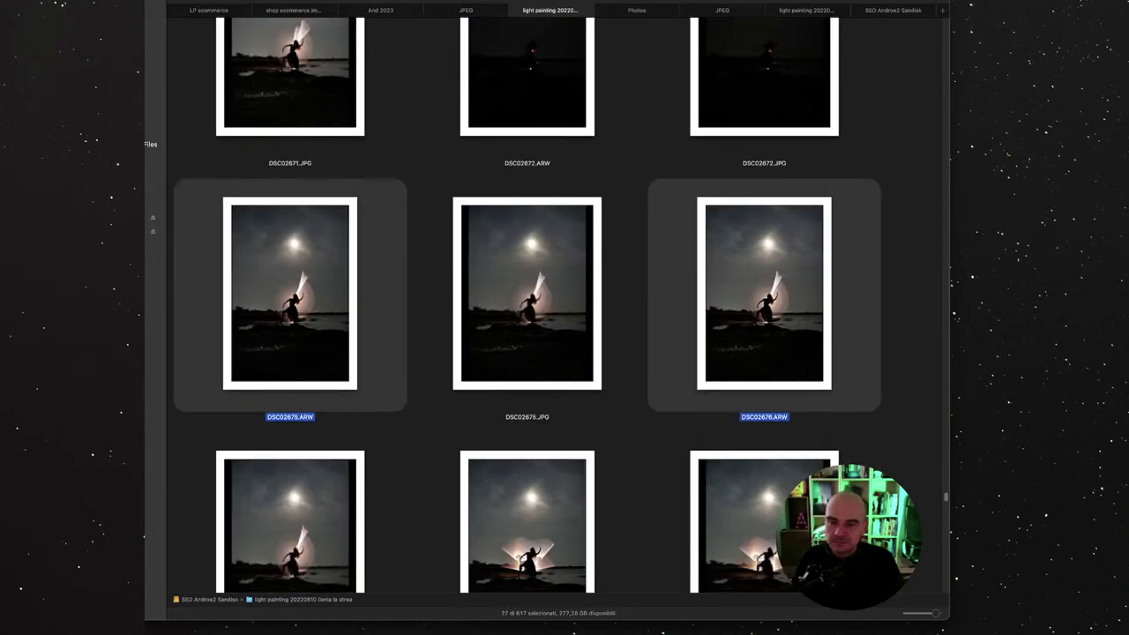
pyautogui.scroll(6, 555, 318)
pyautogui.scroll(5, 556, 318)
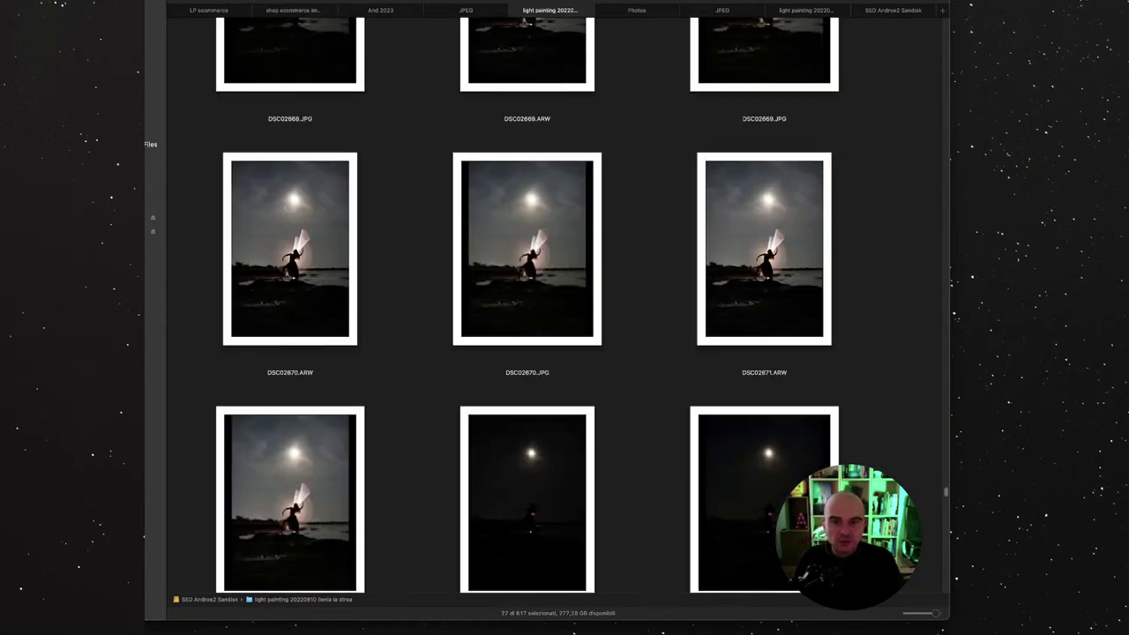
pyautogui.keyDown('super'); pyautogui.click(290, 249); pyautogui.keyUp('super')
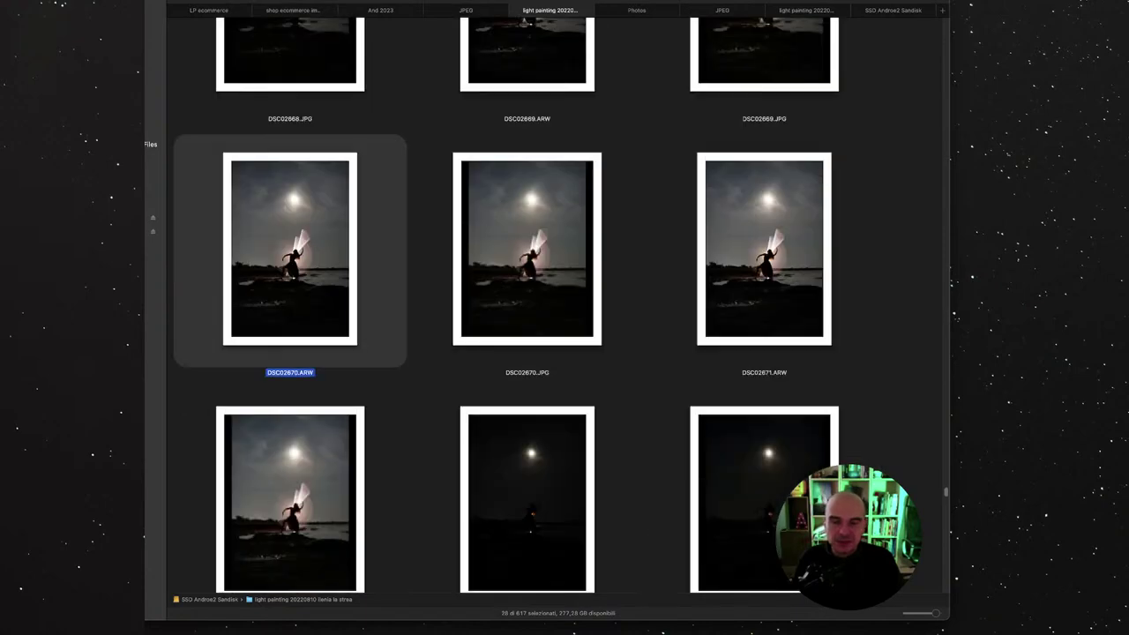
pyautogui.scroll(1, 556, 317)
pyautogui.scroll(20, 556, 318)
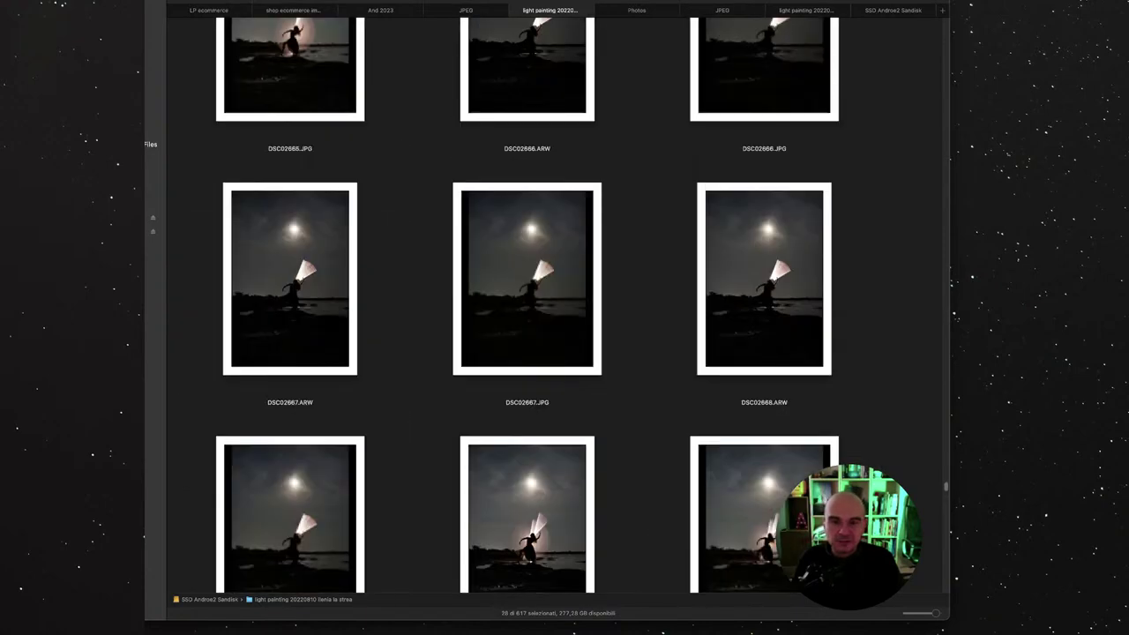
pyautogui.scroll(5, 556, 318)
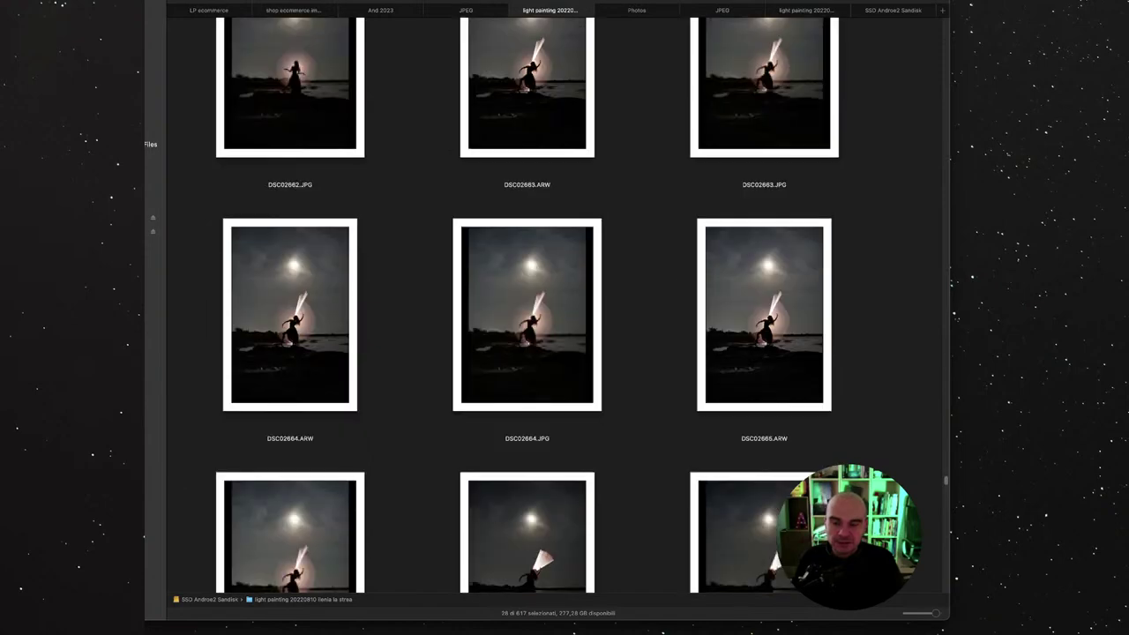
pyautogui.keyDown('super'); pyautogui.click(290, 314); pyautogui.keyUp('super')
pyautogui.scroll(5, 507, 306)
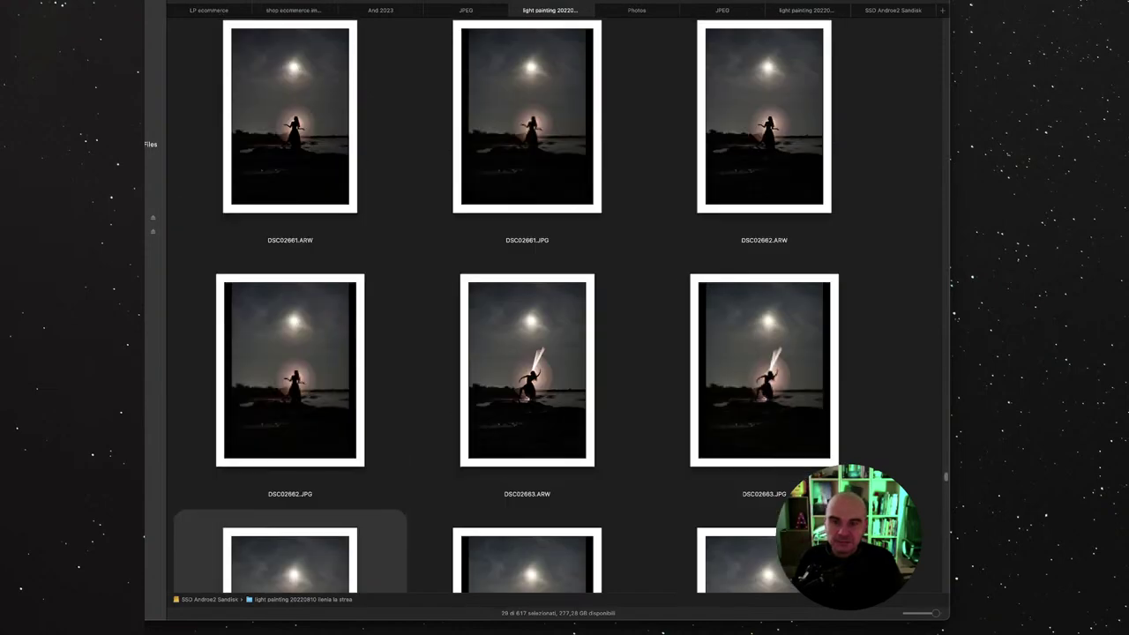
pyautogui.scroll(15, 530, 318)
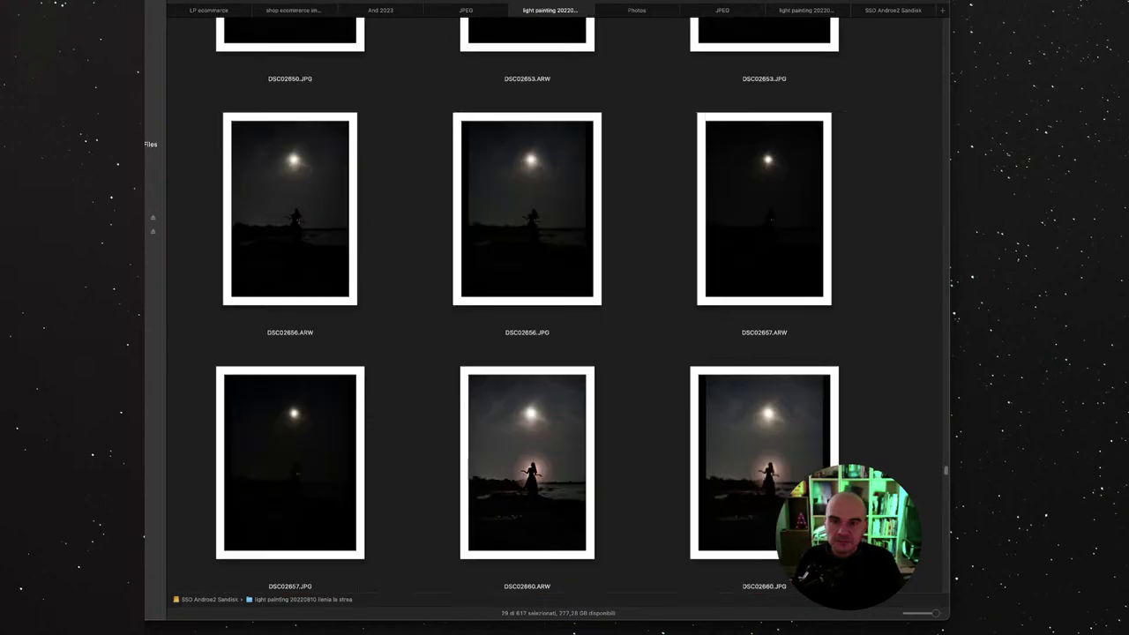
pyautogui.scroll(5, 529, 318)
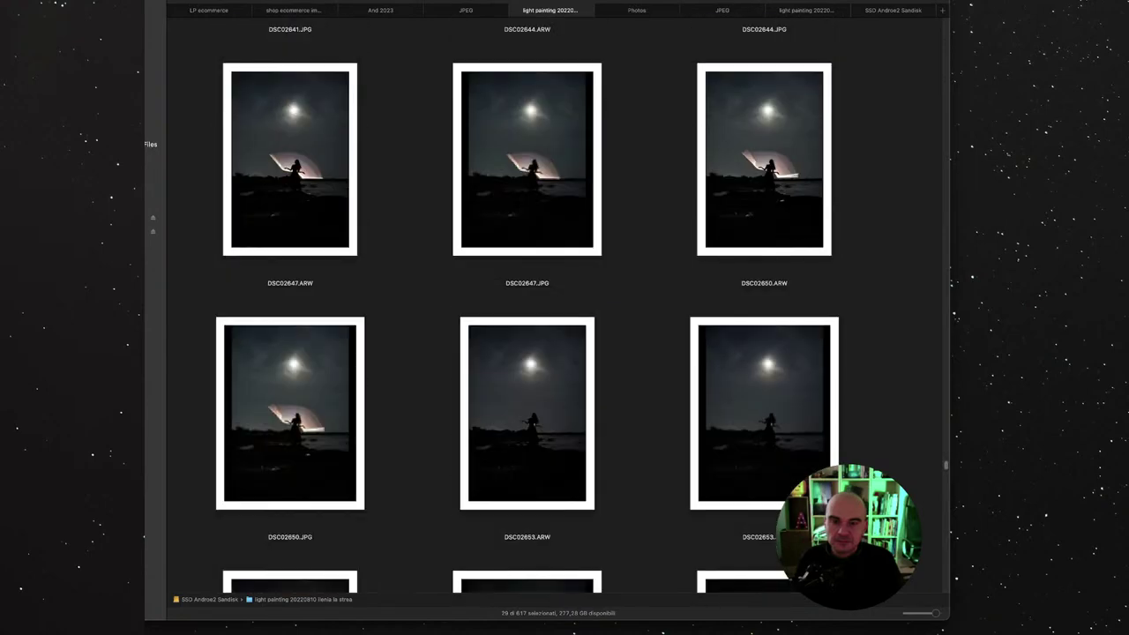
pyautogui.scroll(10, 529, 318)
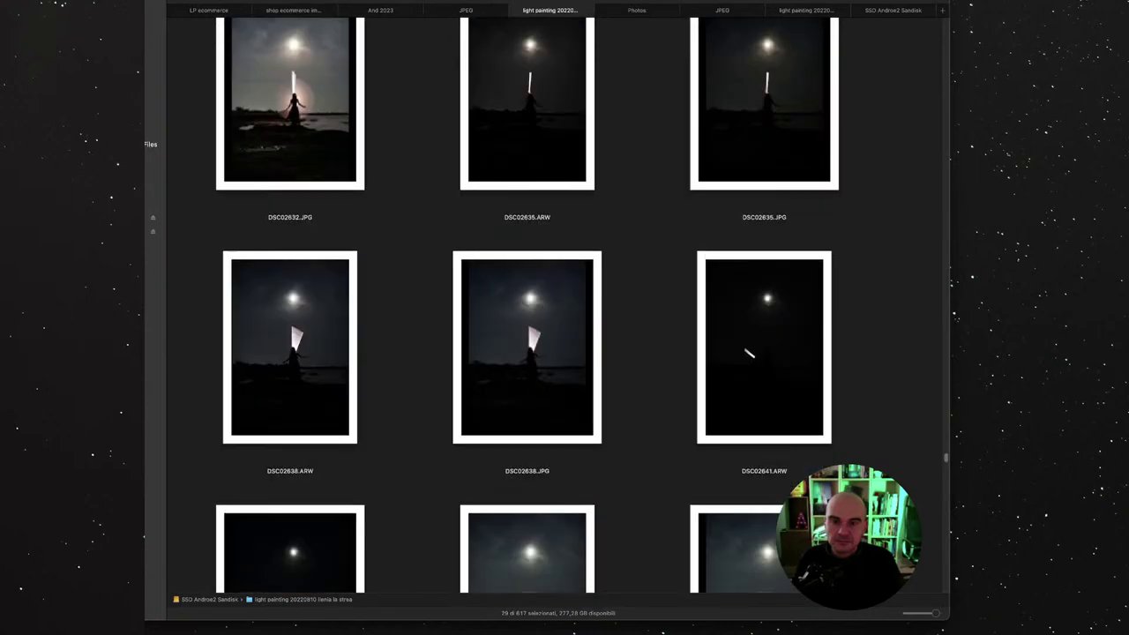
pyautogui.scroll(4, 529, 317)
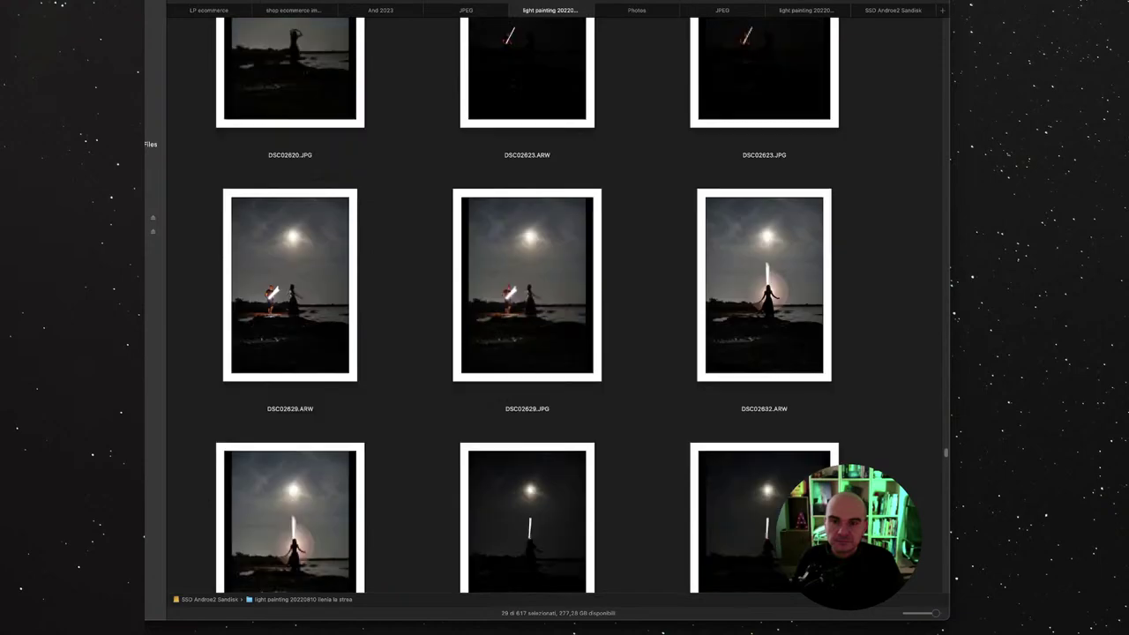
pyautogui.keyDown('super'); pyautogui.click(290, 284); pyautogui.keyUp('super')
pyautogui.scroll(8, 556, 317)
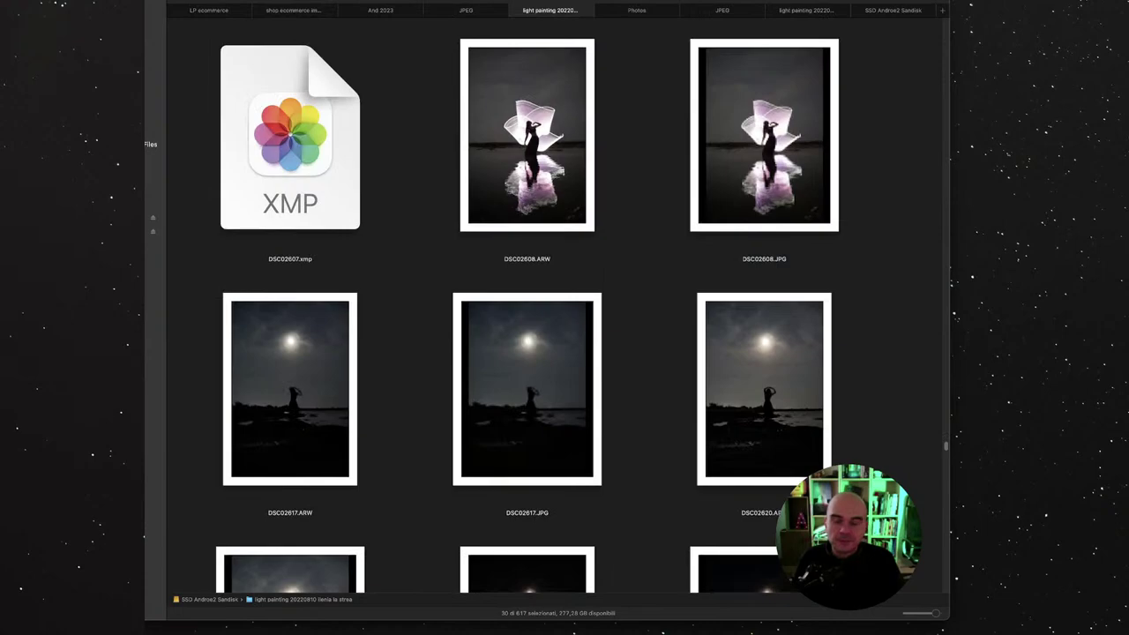
# Step: Dock the Camera Raw filmstrip vertically on the left and show the second dancer shot
pyautogui.scroll(-4, 556, 318)
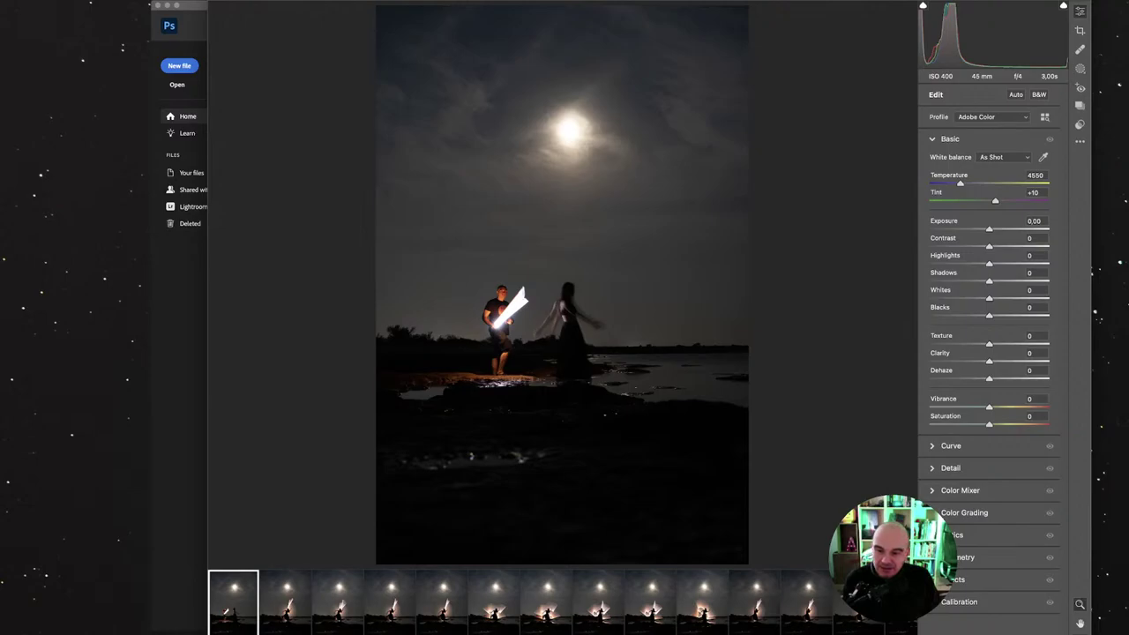
pyautogui.press('super+alt+f')
pyautogui.press('super+alt+f')
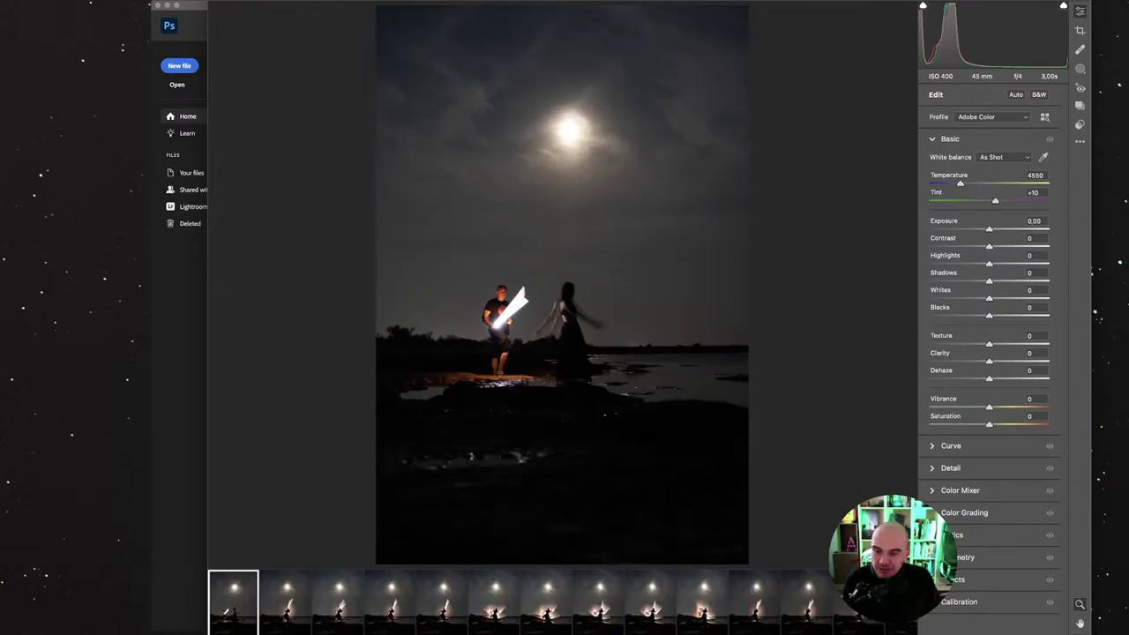
pyautogui.hotkey('shift', 'alt', 'f')
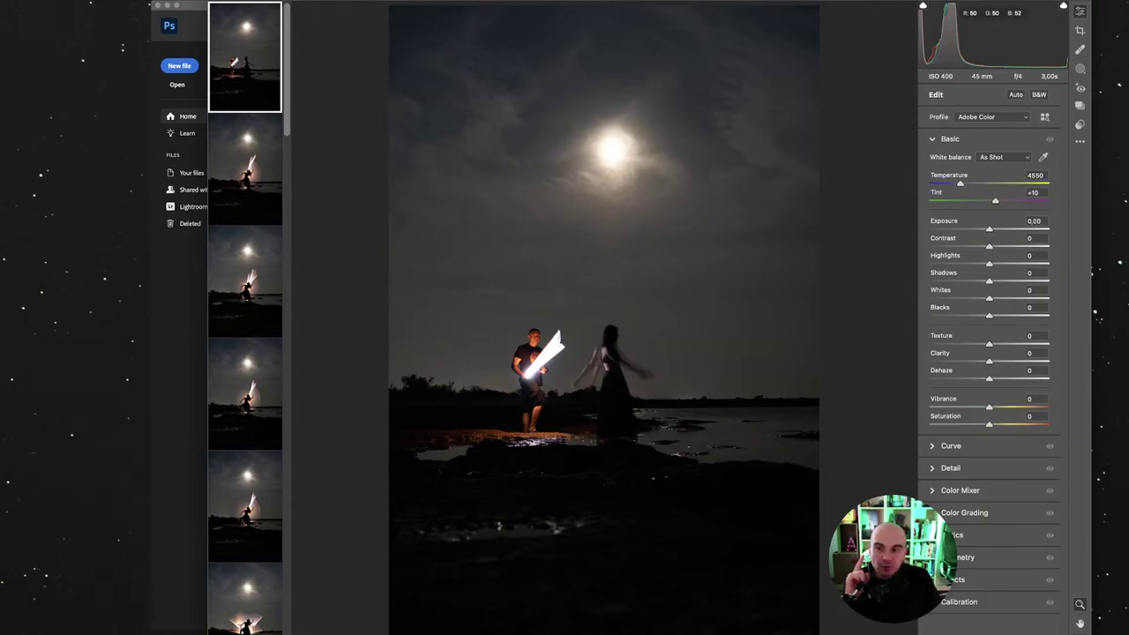
pyautogui.click(245, 170)
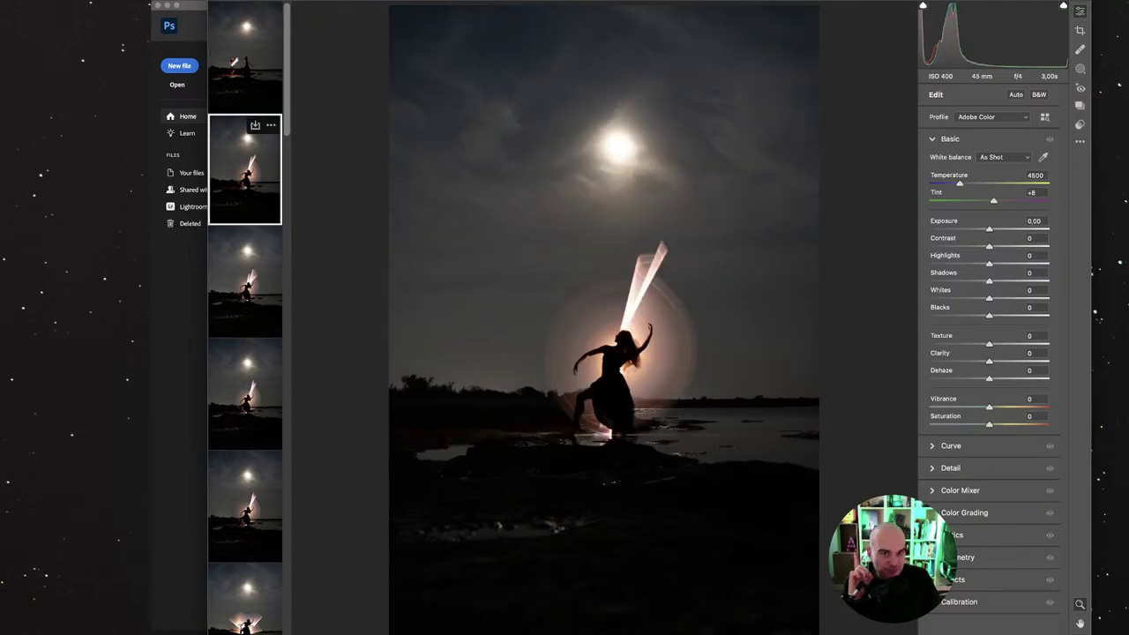
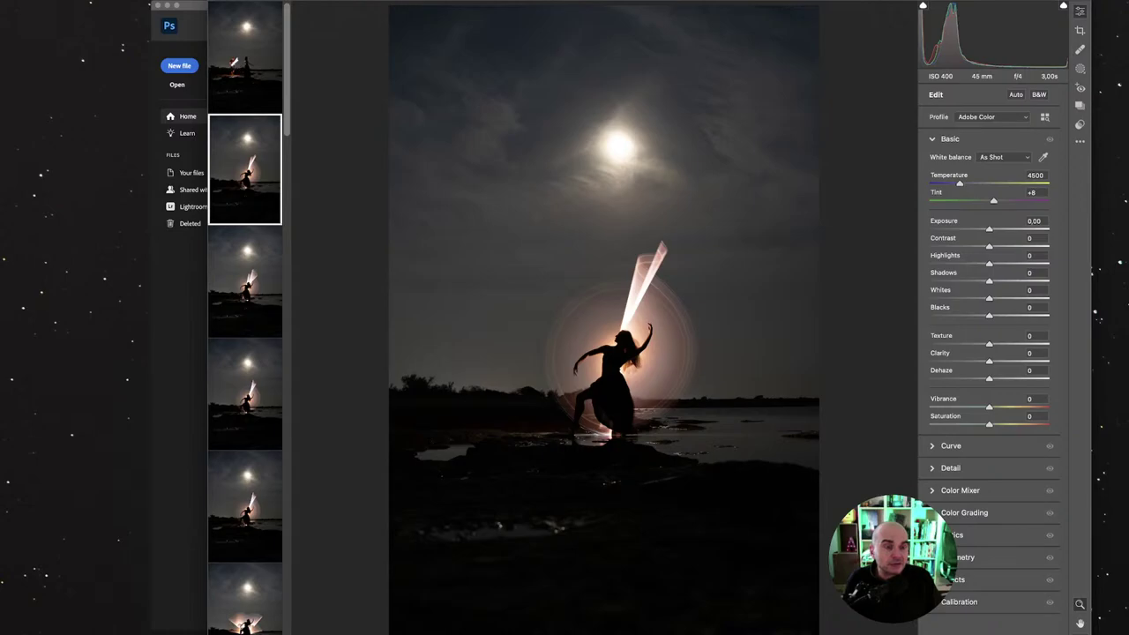
# Step: Begin cropping the moonlit dancer photo with the Crop tool and zoom in on it
pyautogui.press('c')
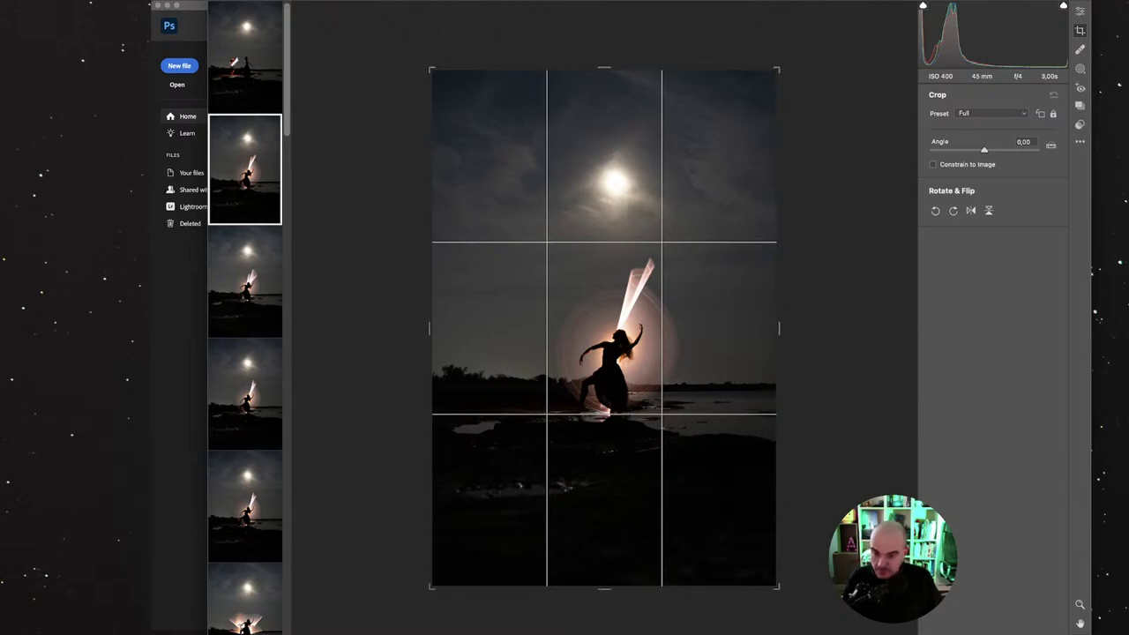
pyautogui.press('super+plus')
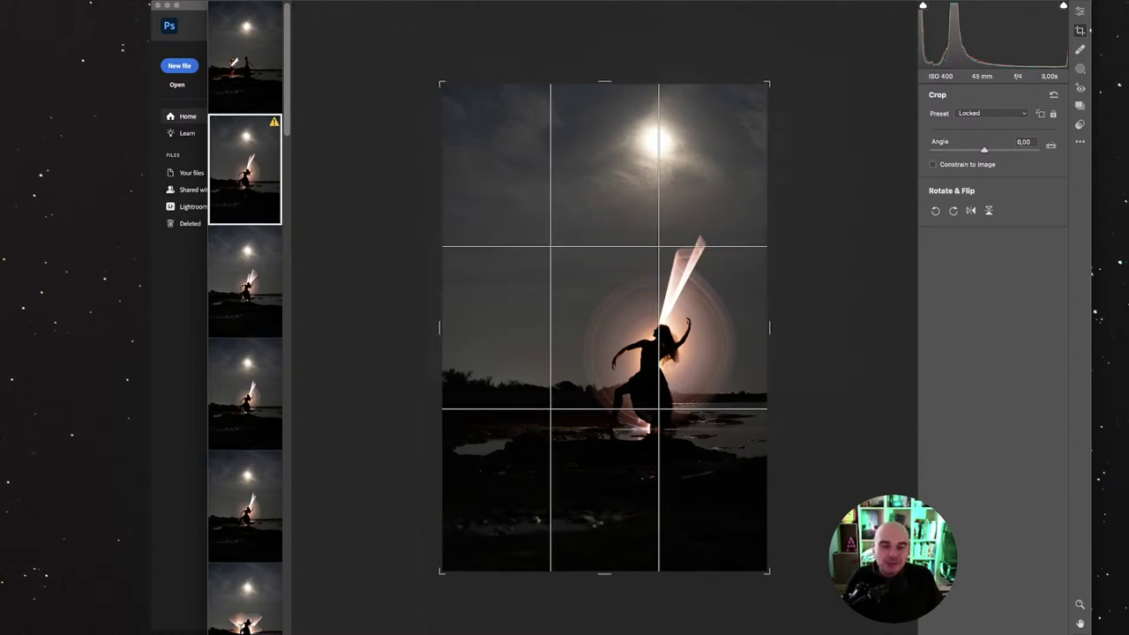
# Step: Zoom in closer so the vertical crop centres the moon above the dancer
pyautogui.press('super+plus')
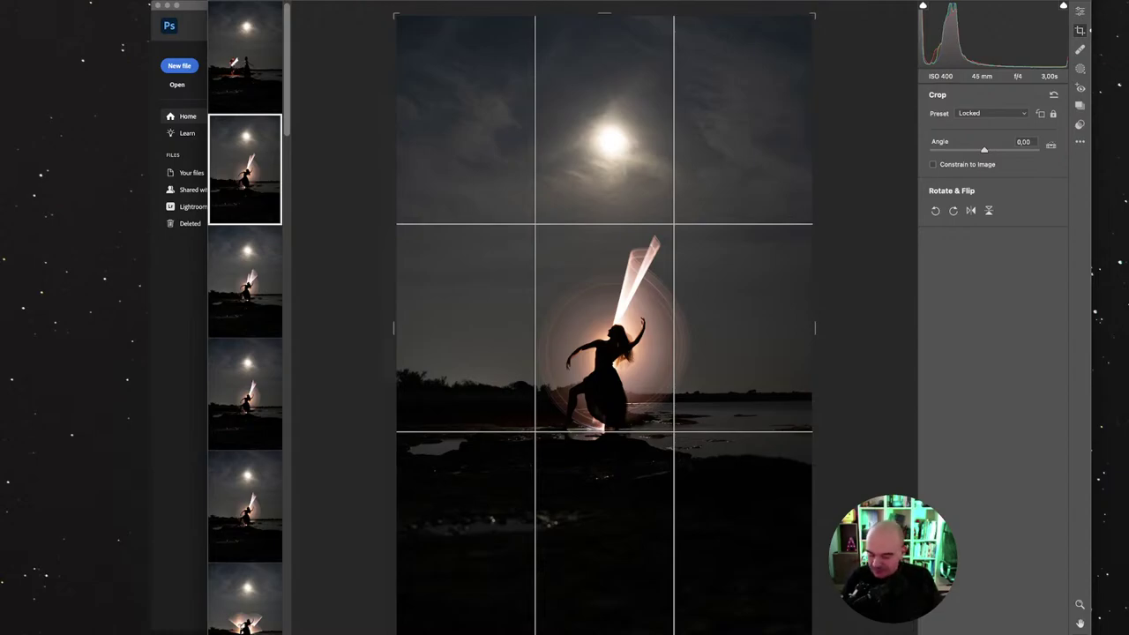
# Step: Reset the crop to the full image and browse to the shot with broad light trails
pyautogui.hotkey('ctrl', 'alt', 'r')
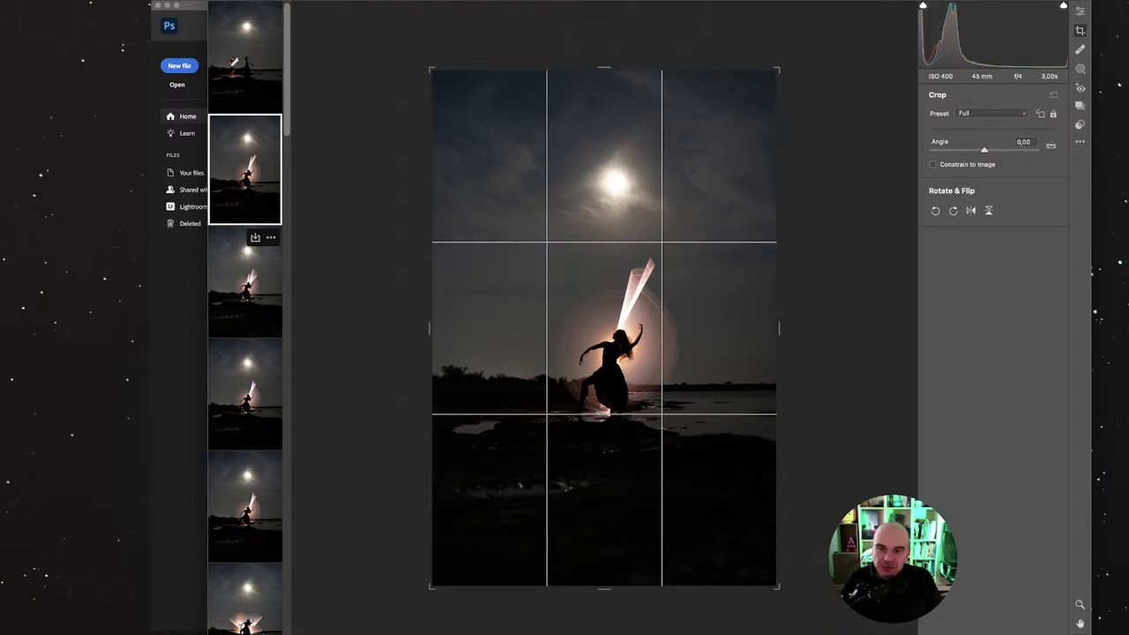
pyautogui.click(245, 282)
pyautogui.scroll(-3, 244, 282)
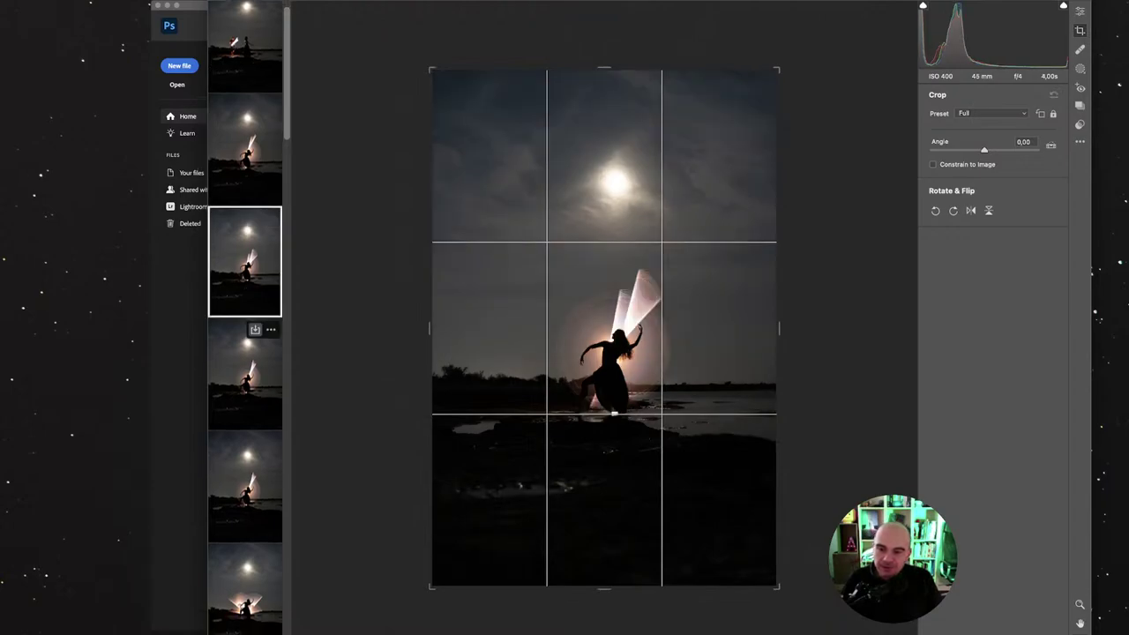
pyautogui.scroll(-10, 244, 353)
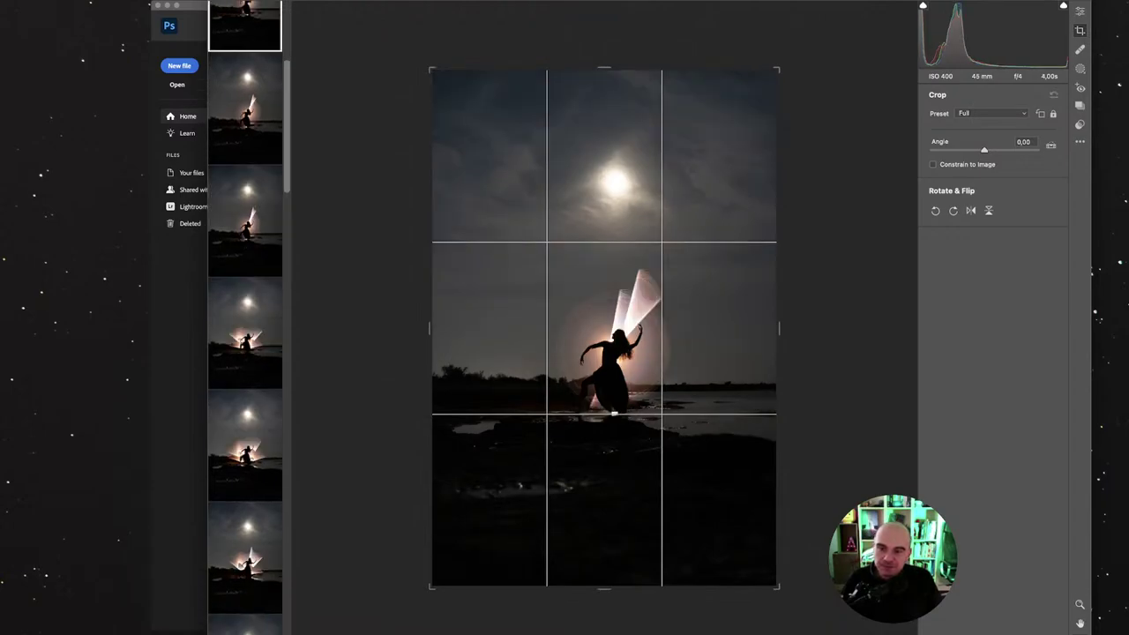
pyautogui.click(244, 353)
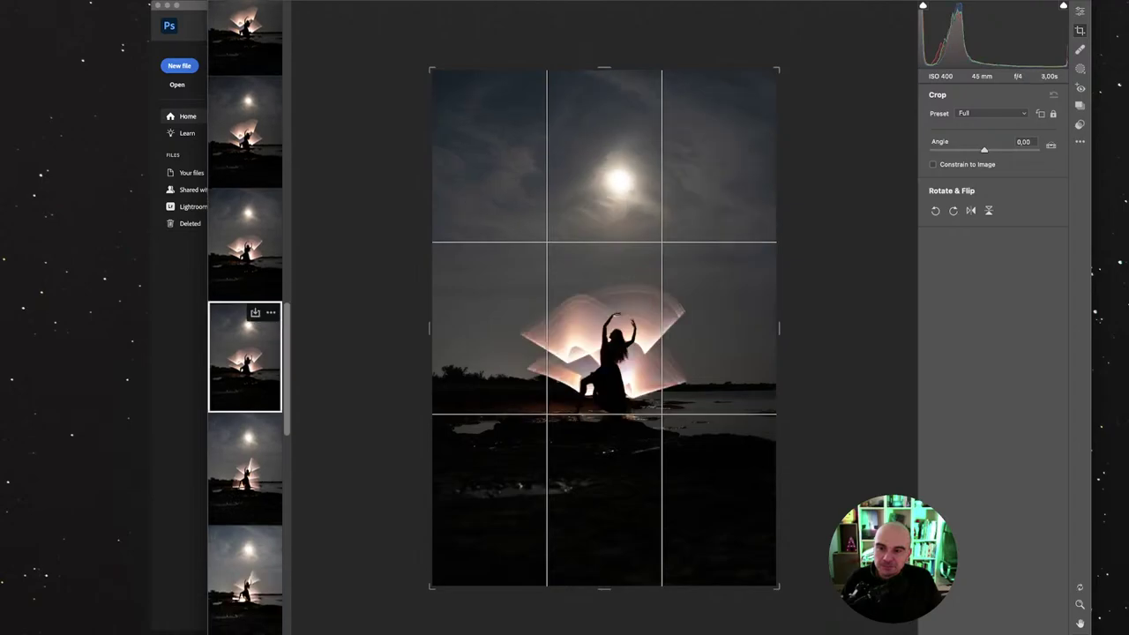
# Step: Browse further light-painting shots, ending on the dancer with the circular halo
pyautogui.scroll(-3, 244, 353)
pyautogui.scroll(-2, 244, 406)
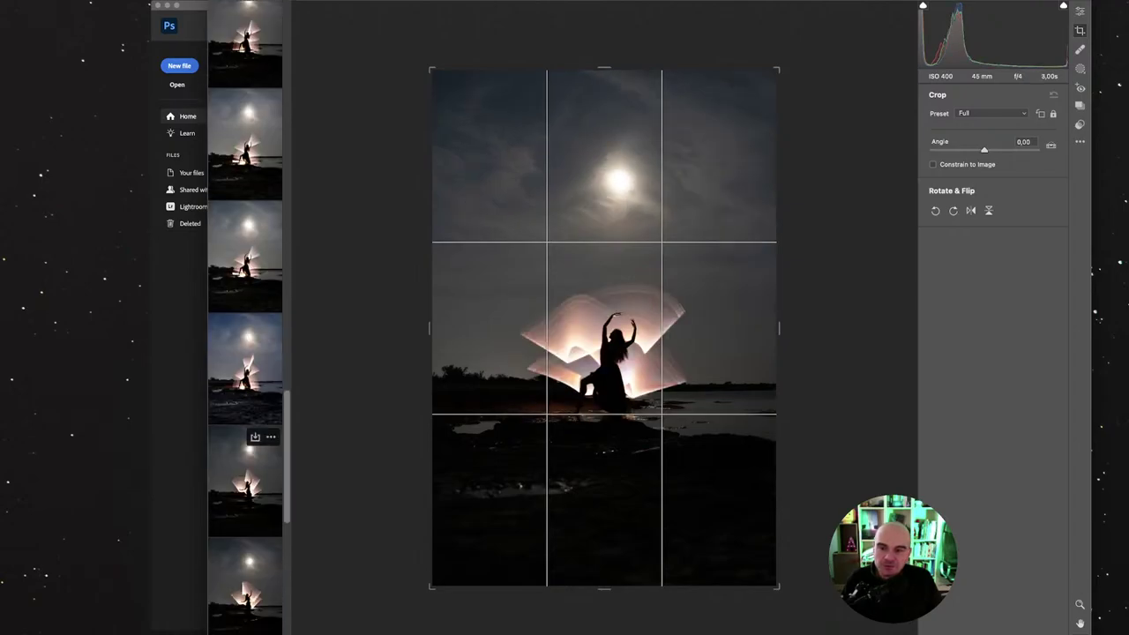
pyautogui.scroll(-3, 244, 406)
pyautogui.click(245, 415)
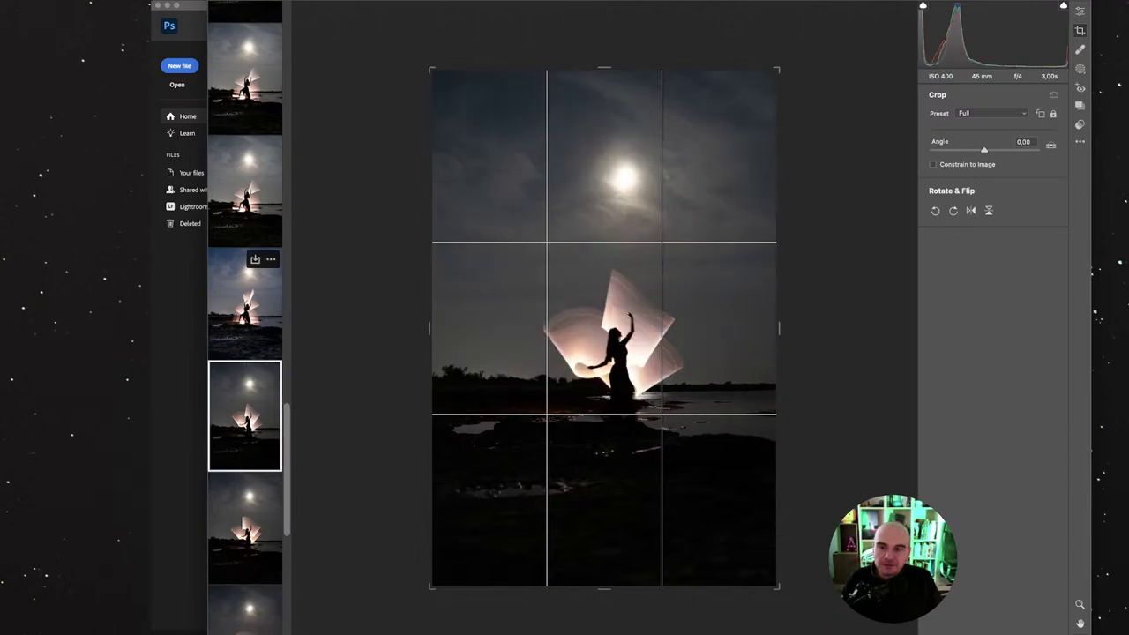
pyautogui.click(244, 527)
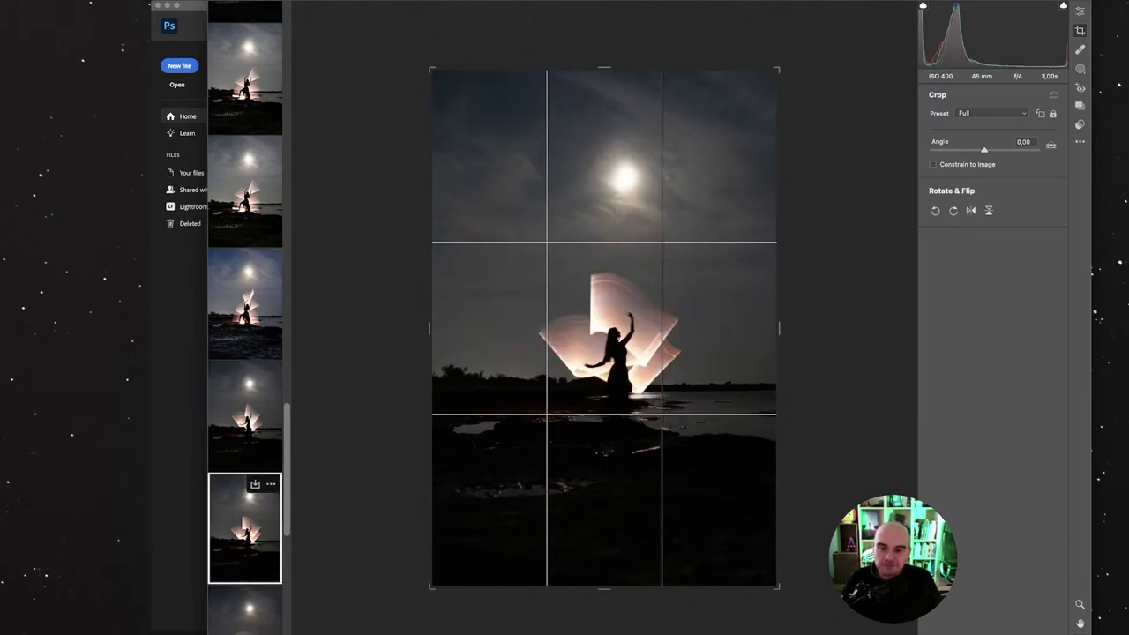
pyautogui.press('super+equal')
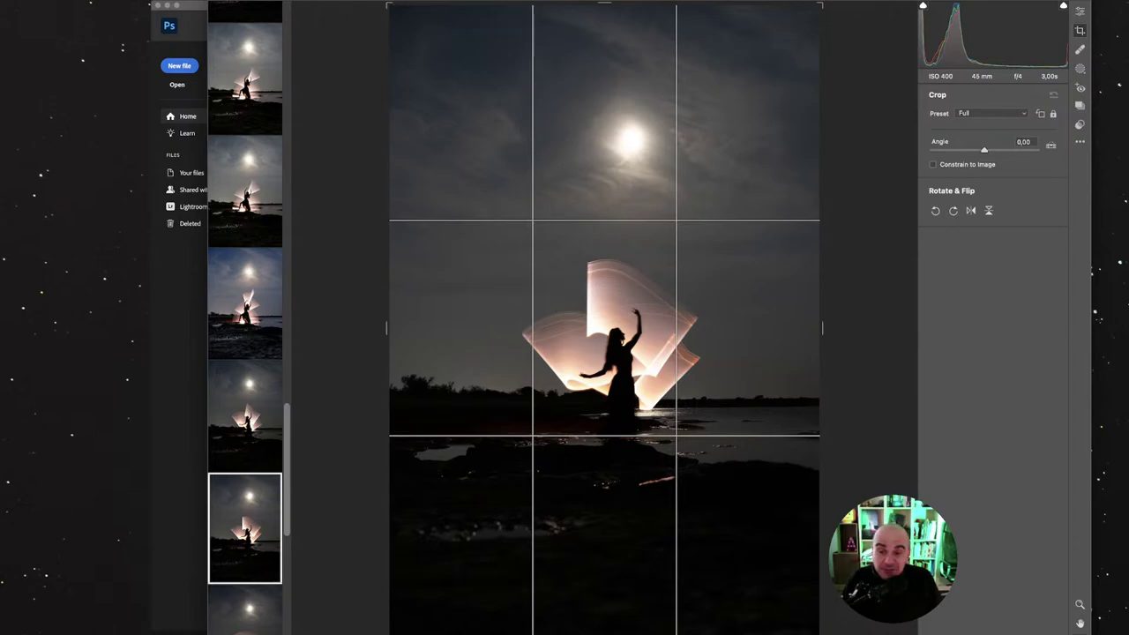
pyautogui.scroll(-5, 244, 318)
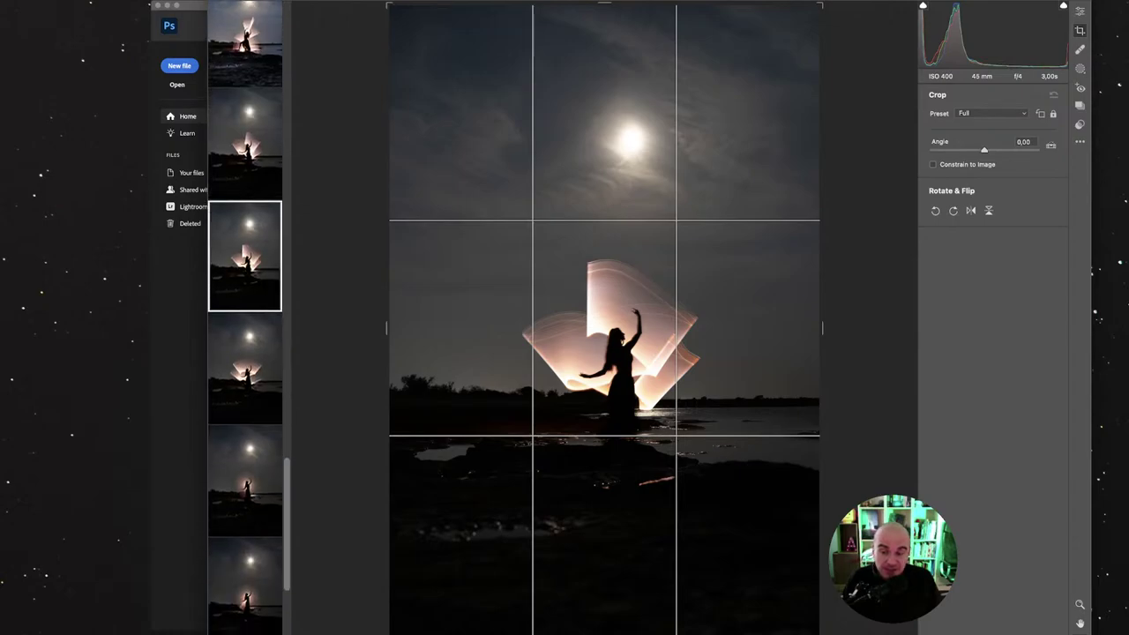
pyautogui.click(251, 583)
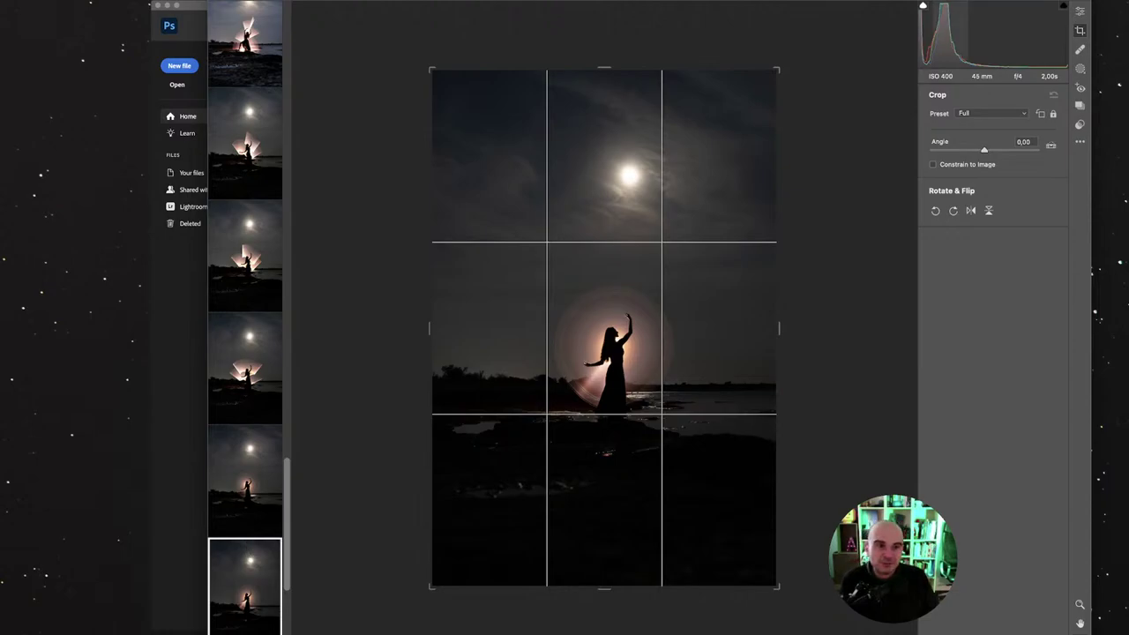
# Step: Finish cropping and compare shots, including the fan-trail and starburst frames
pyautogui.press('Return')
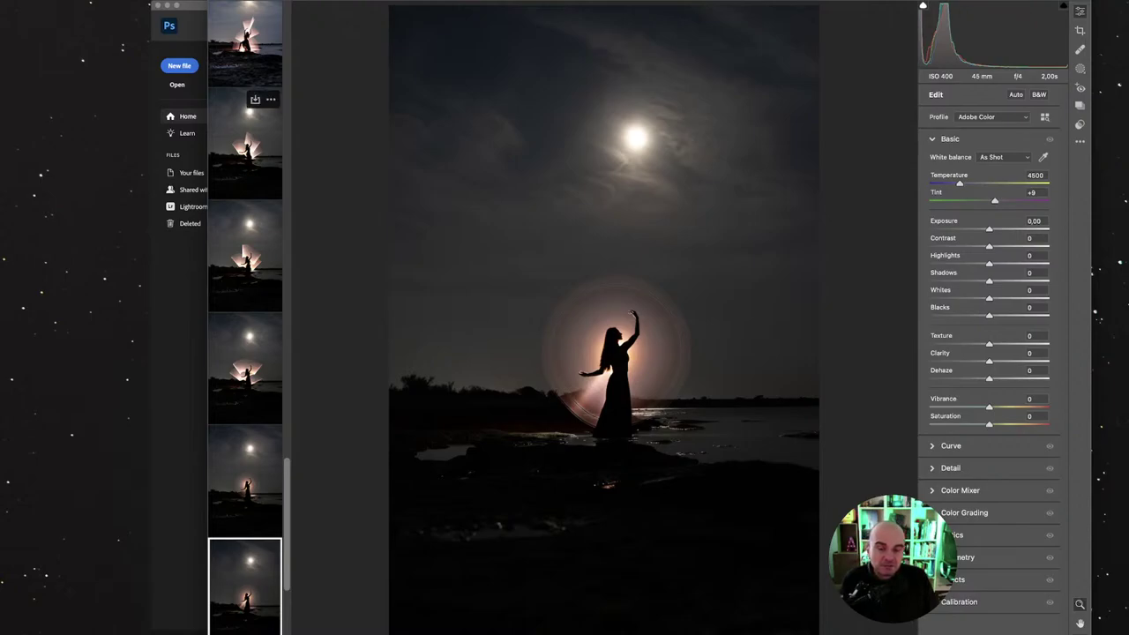
pyautogui.scroll(-3, 244, 318)
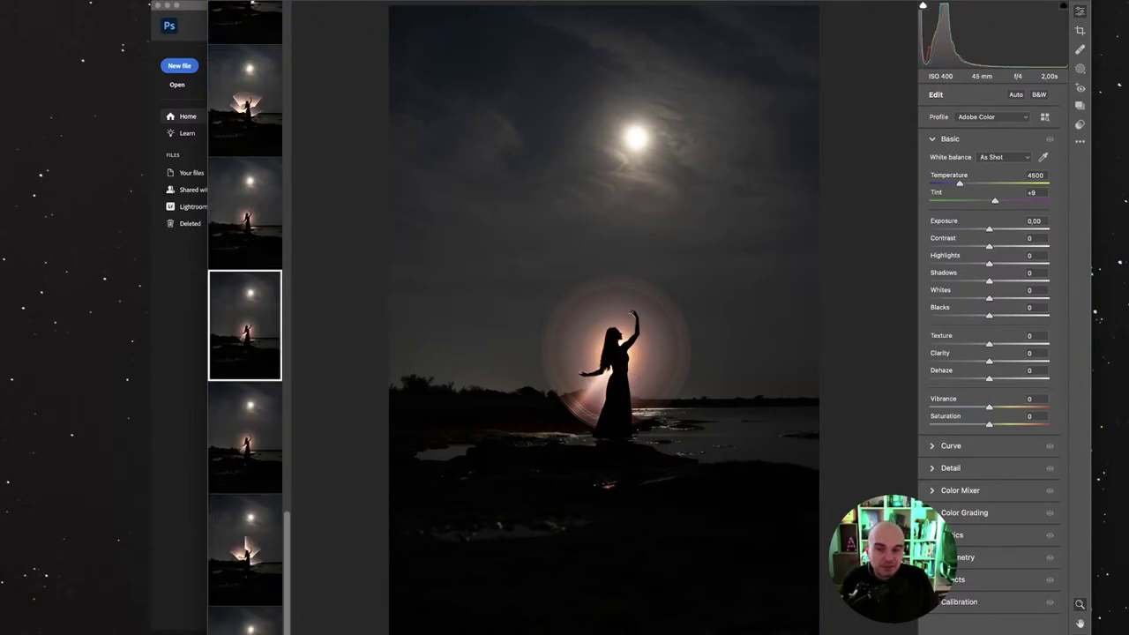
pyautogui.click(244, 435)
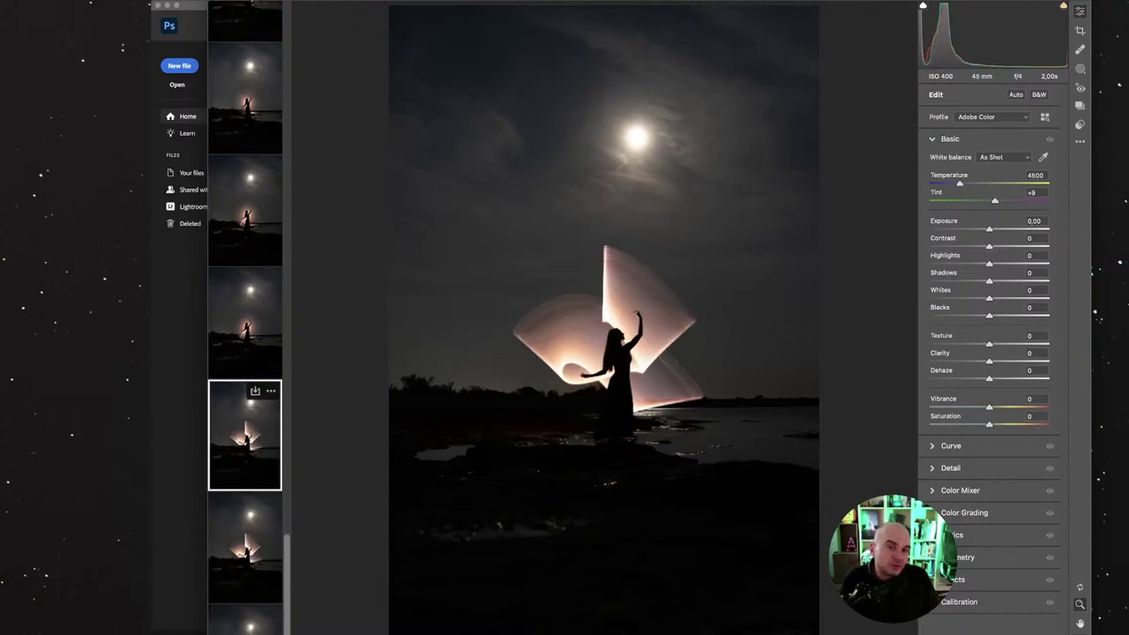
pyautogui.scroll(-1, 245, 424)
pyautogui.click(244, 503)
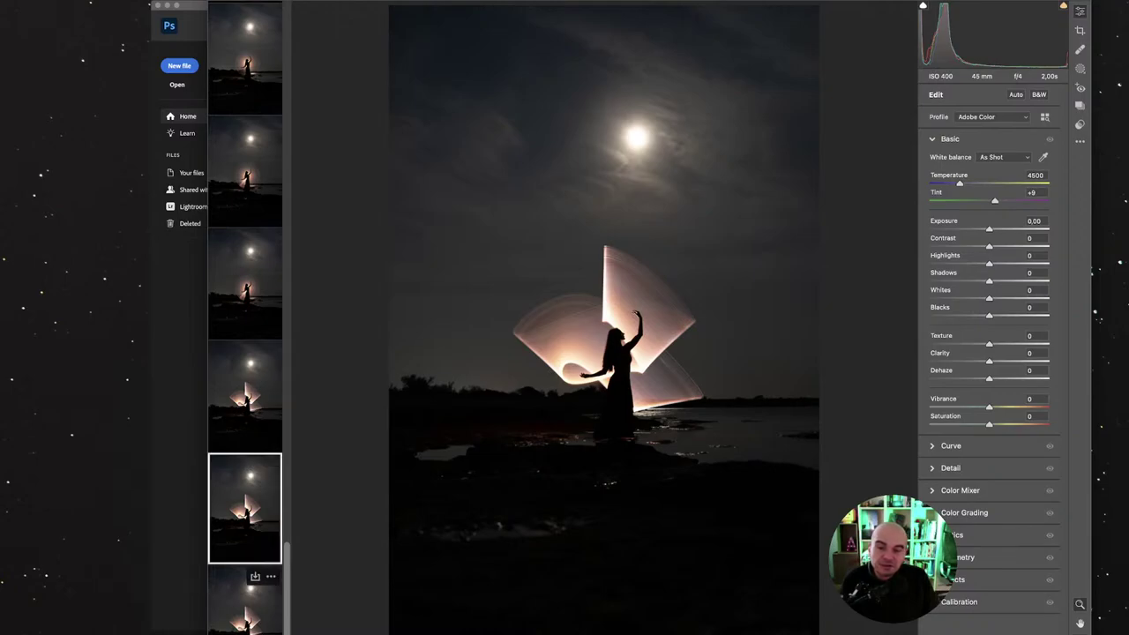
pyautogui.click(244, 600)
pyautogui.scroll(10, 245, 423)
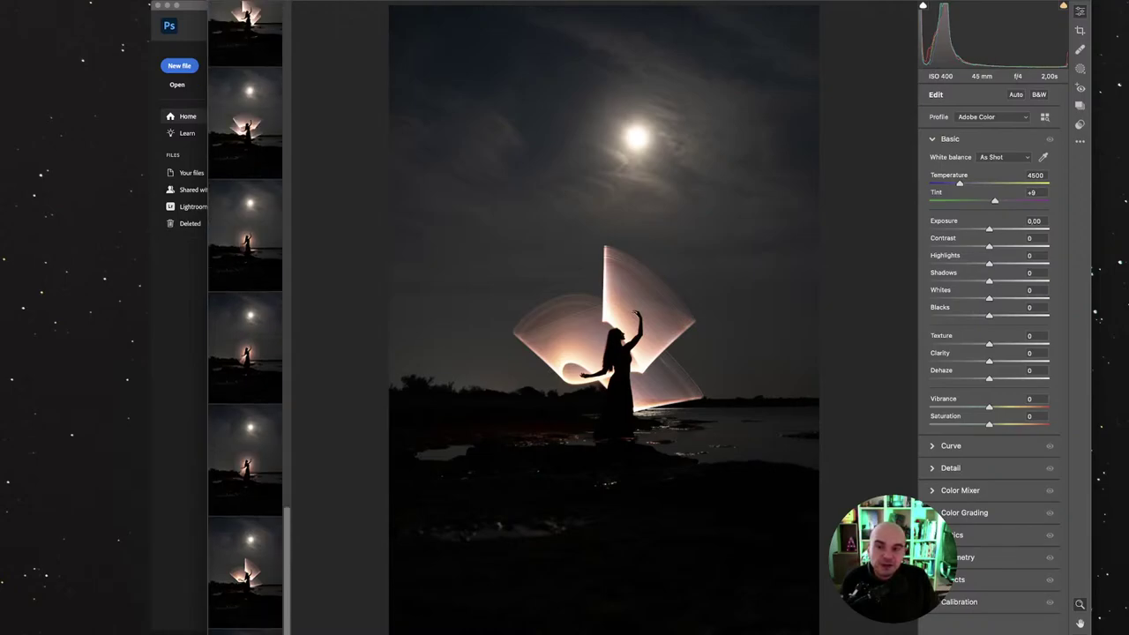
pyautogui.click(244, 423)
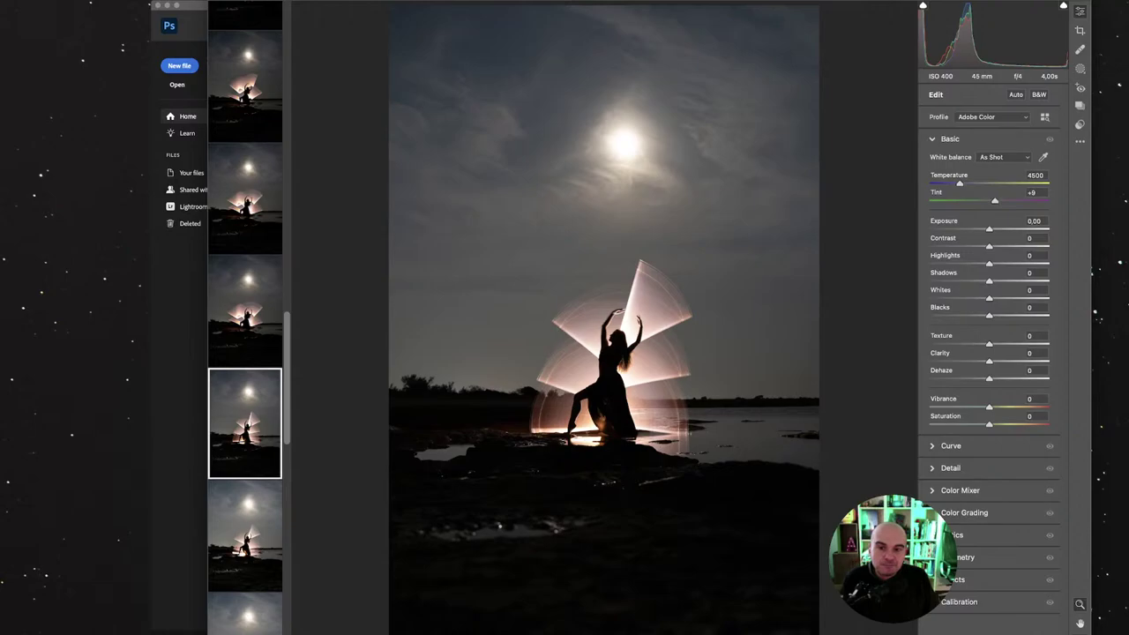
# Step: Revisit the fan-shaped light trail shot, then open the first photo of the series
pyautogui.scroll(5, 244, 318)
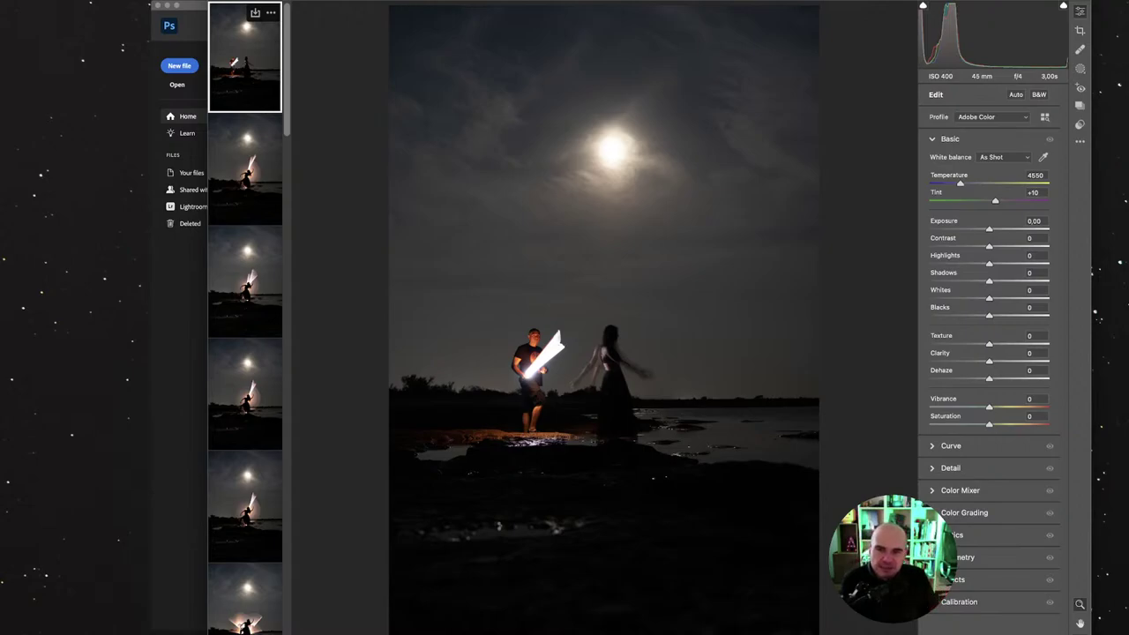
pyautogui.scroll(-10, 245, 565)
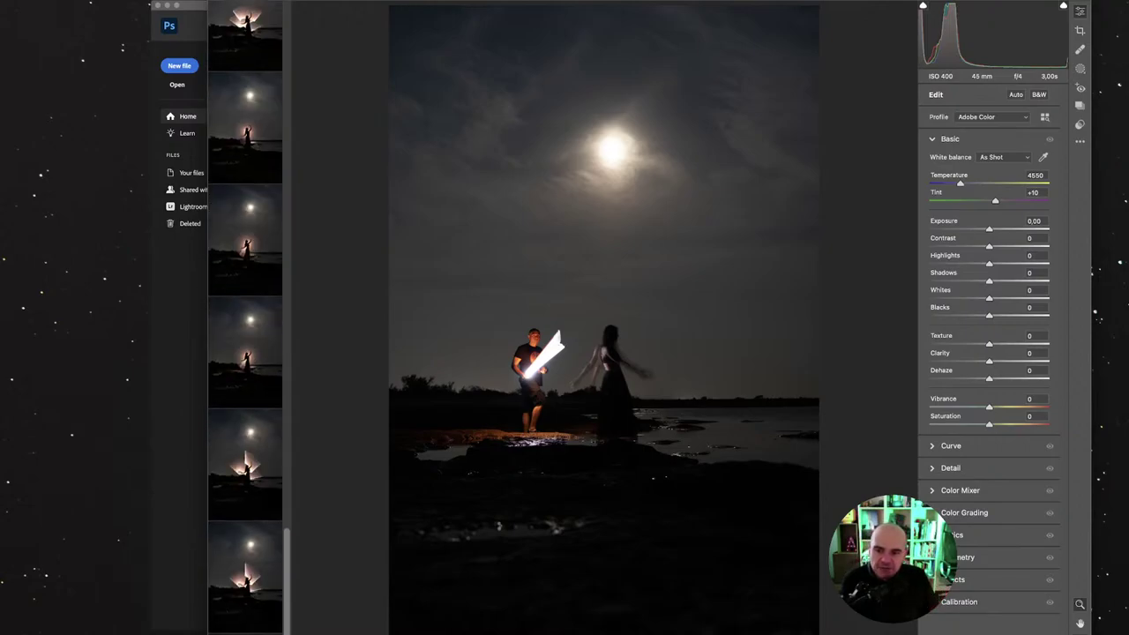
pyautogui.click(245, 578)
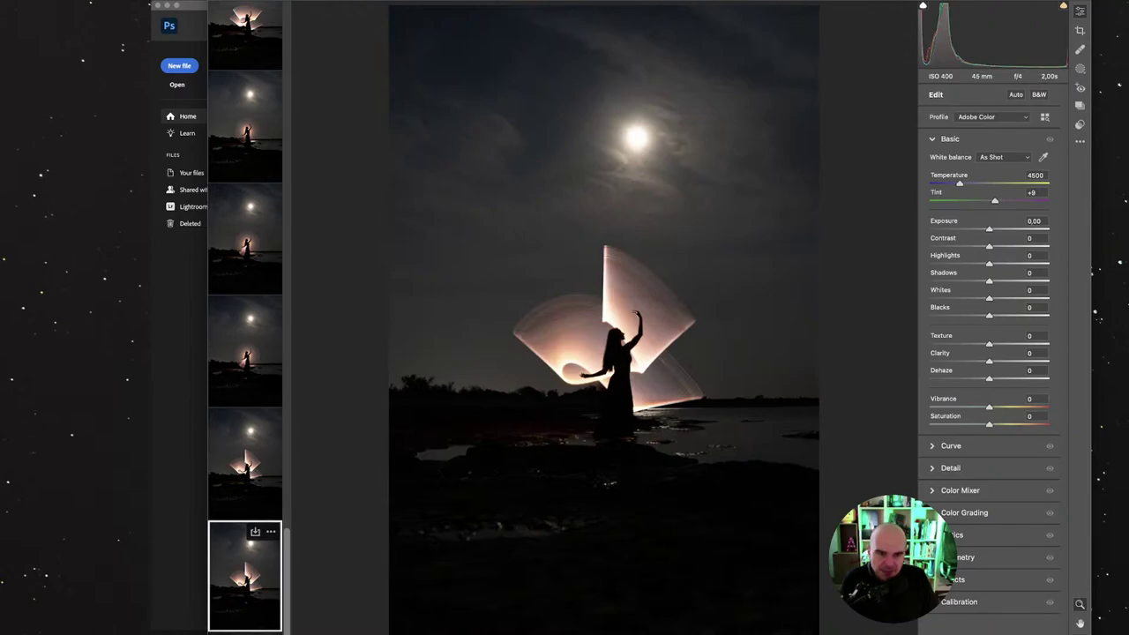
pyautogui.scroll(-3, 245, 577)
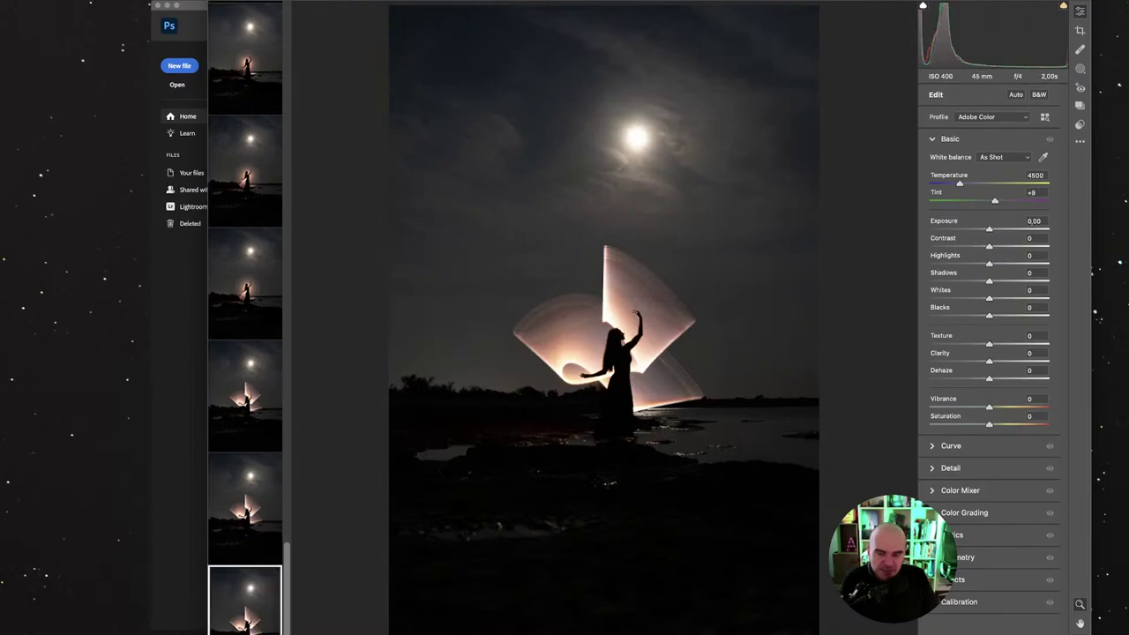
pyautogui.scroll(10, 245, 318)
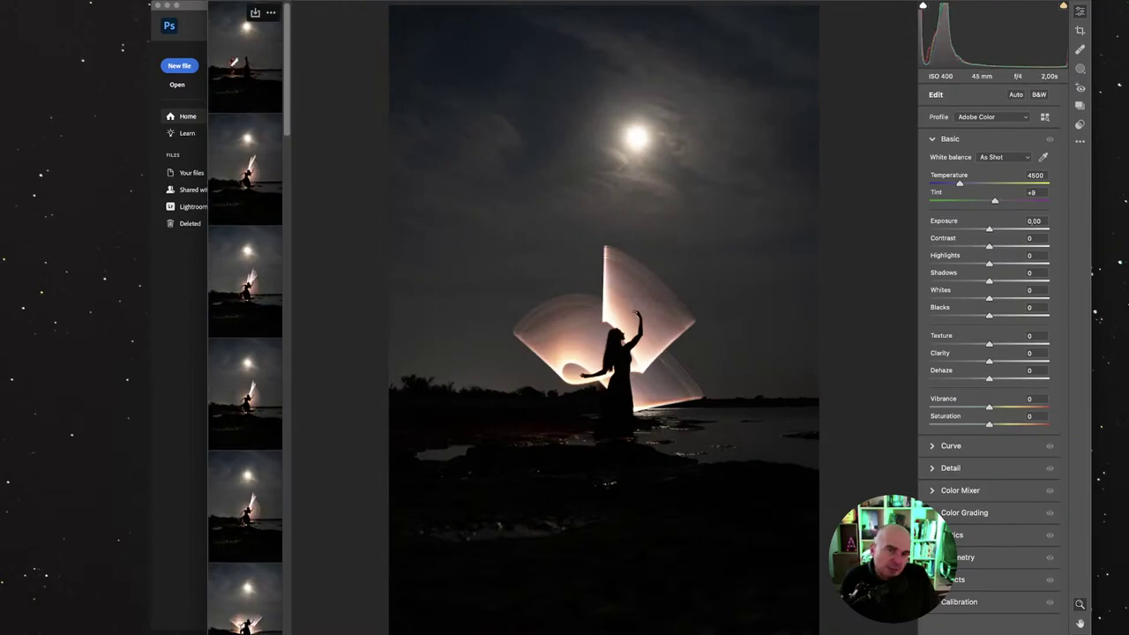
pyautogui.click(245, 57)
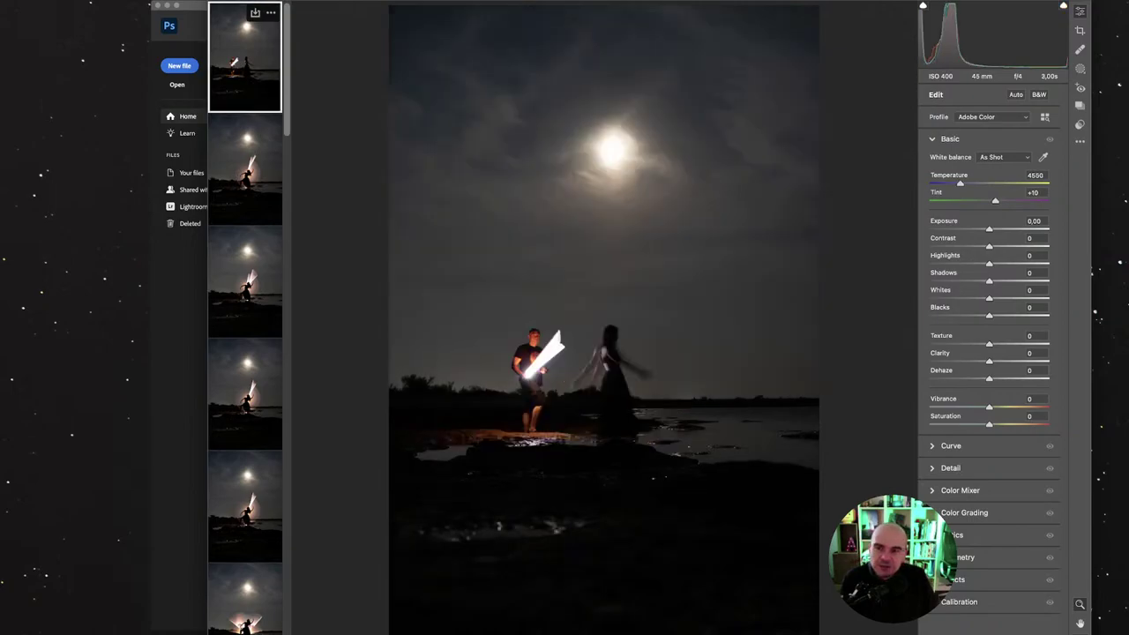
# Step: Load the dancer shot with the diagonal light beam and glowing halo beneath the moon
pyautogui.click(245, 169)
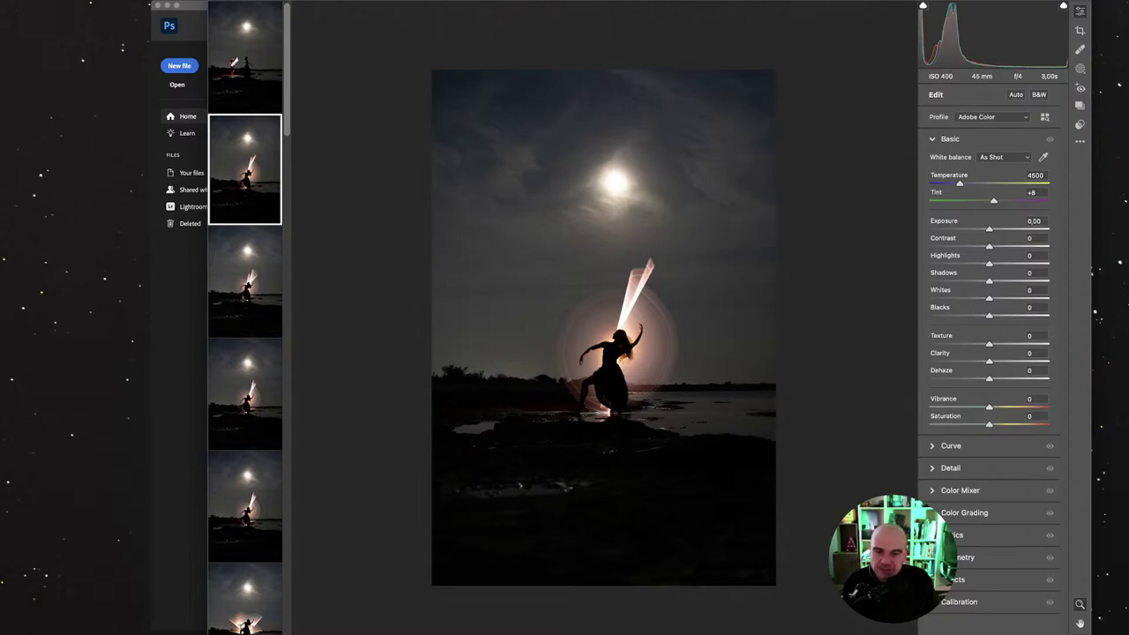
# Step: Enlarge the preview and open the 4-second fan-shaped light-painting frame at Temperature 4500
pyautogui.press('super+plus')
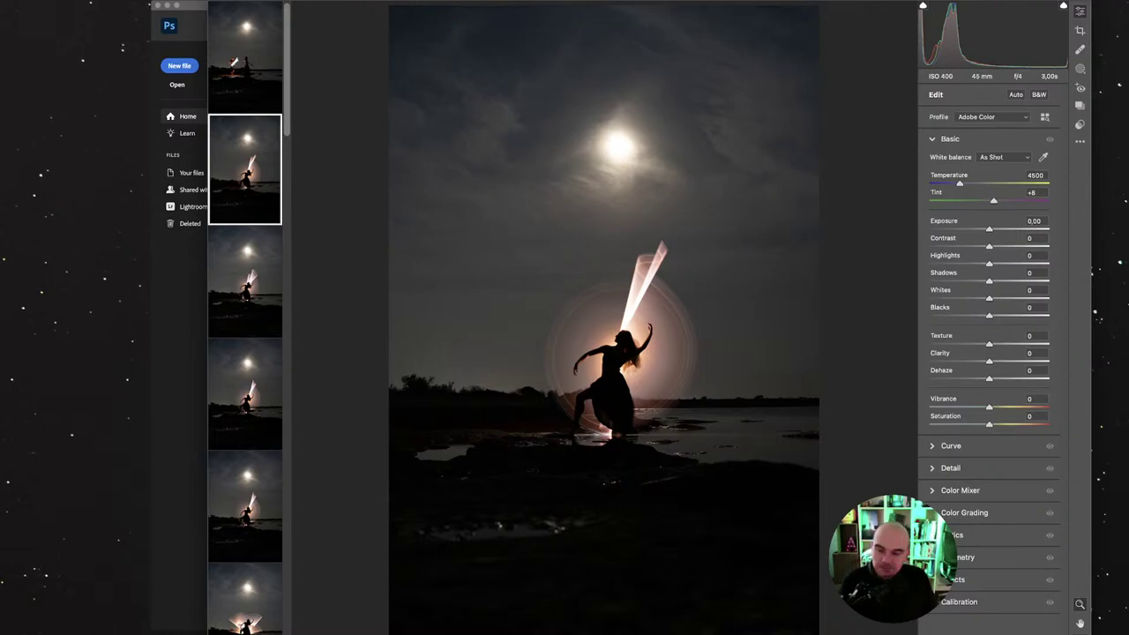
pyautogui.click(244, 600)
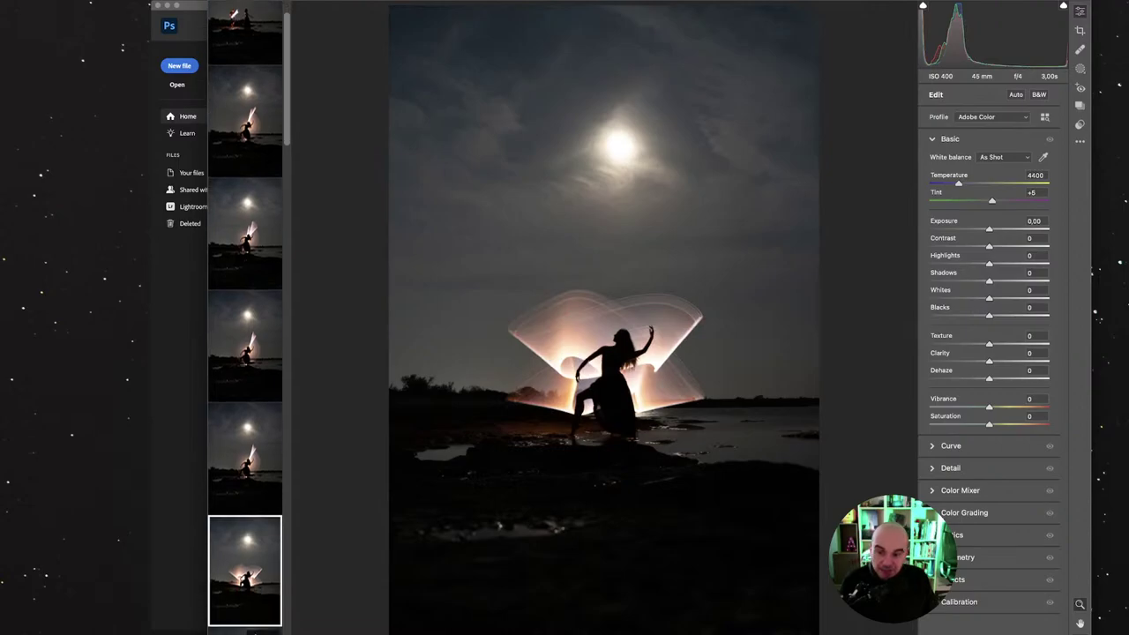
pyautogui.click(244, 604)
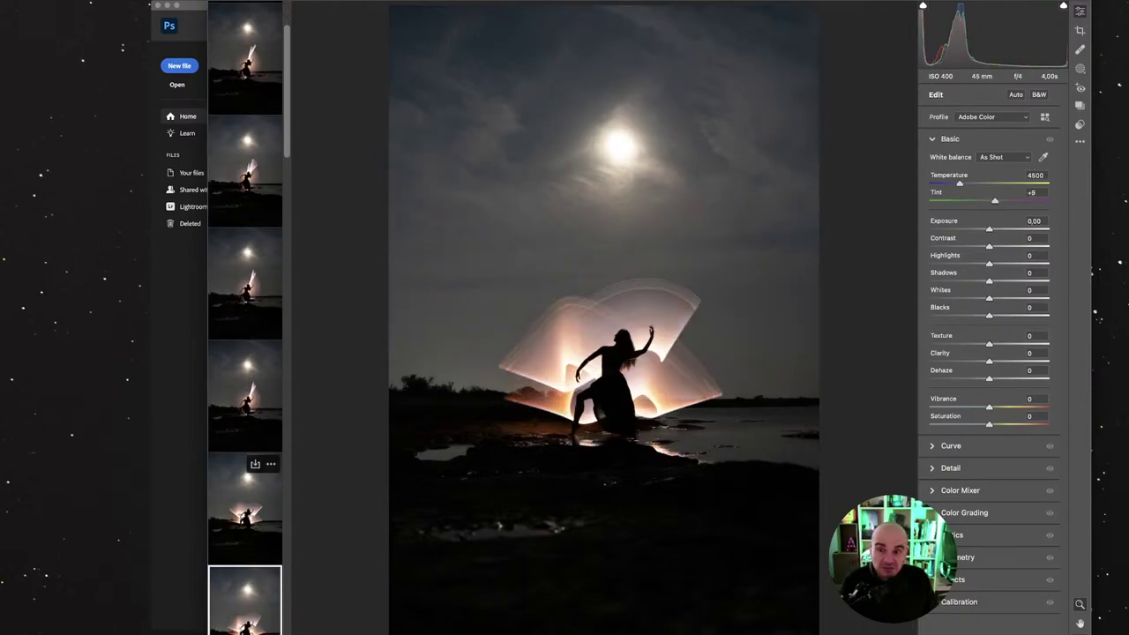
pyautogui.scroll(-5, 245, 353)
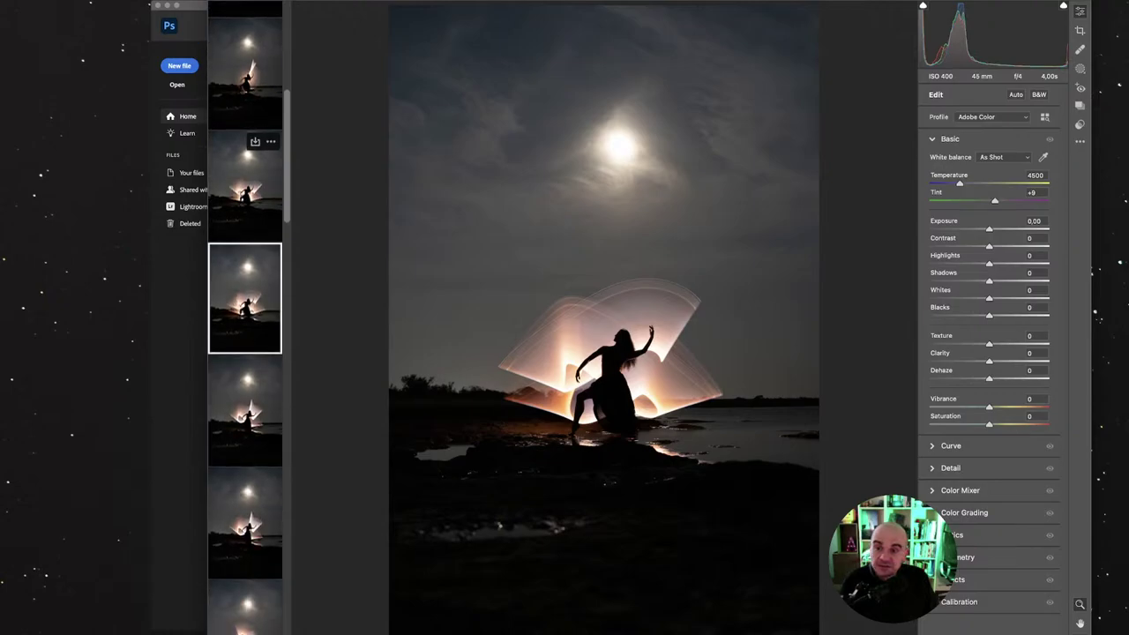
# Step: Step through the frames to the 3-second shot of the dancer with one arm raised
pyautogui.click(244, 411)
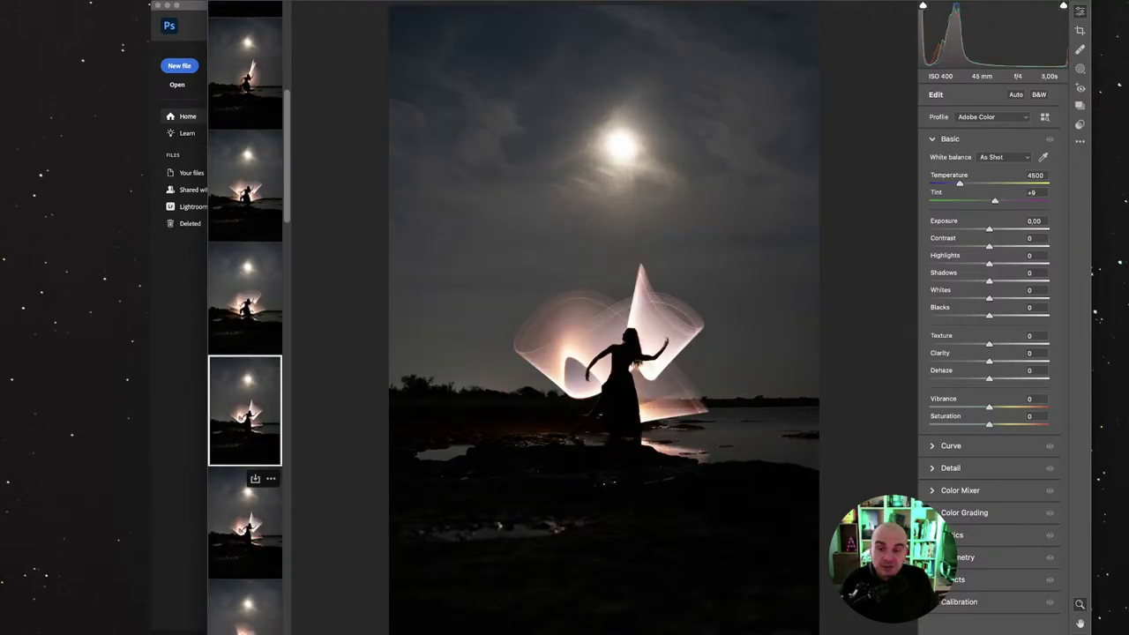
pyautogui.click(244, 522)
pyautogui.press('Down')
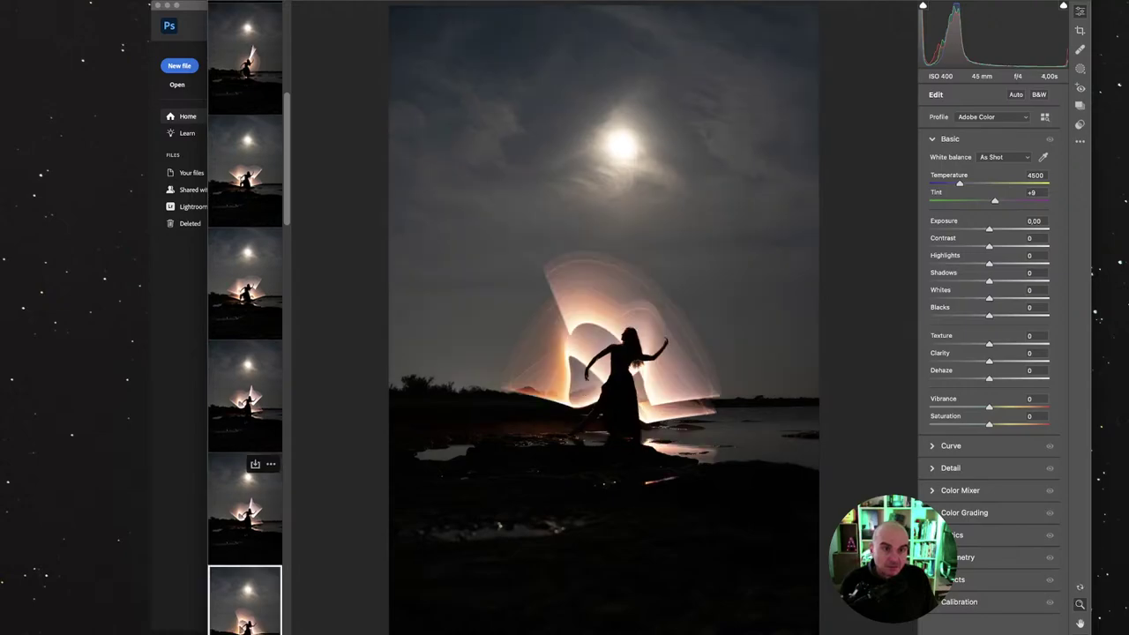
pyautogui.press('Down')
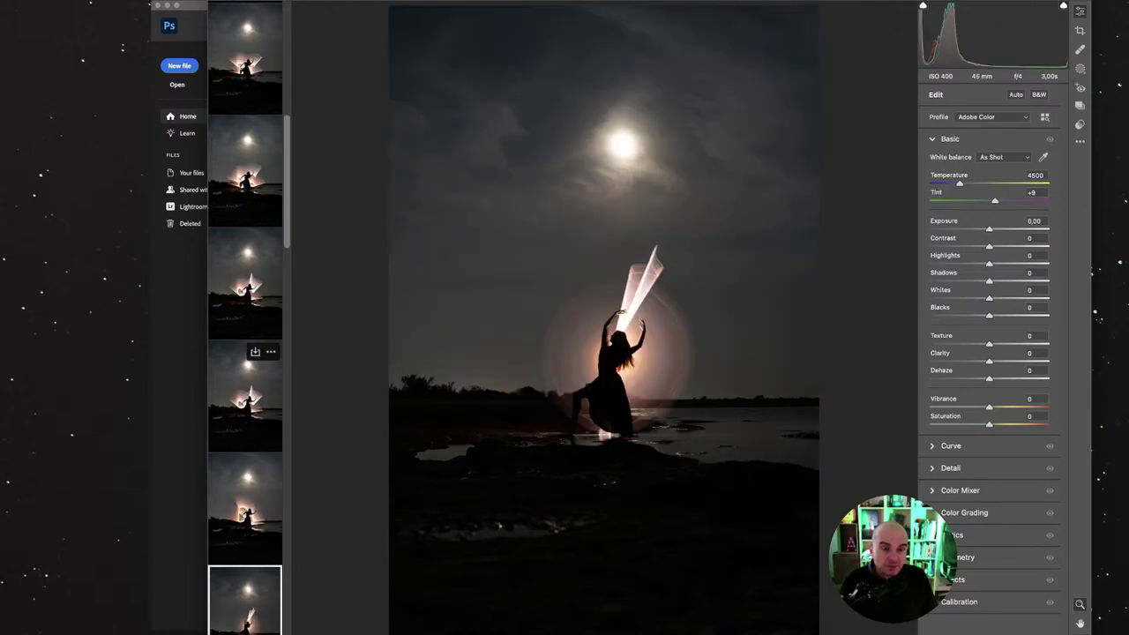
pyautogui.press('Down')
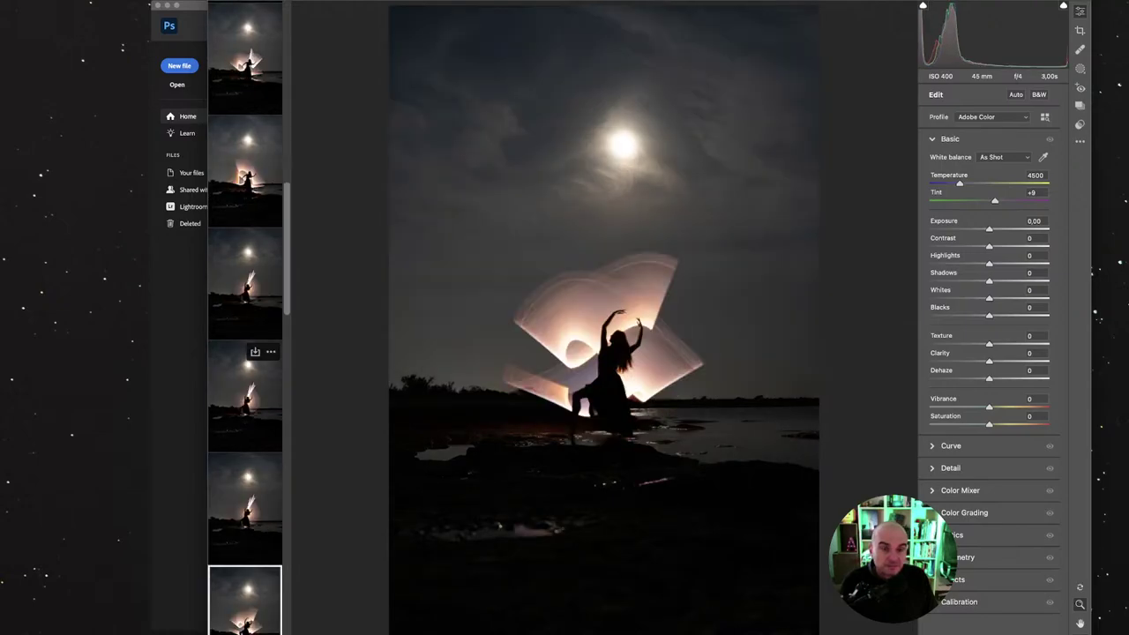
pyautogui.press('Down')
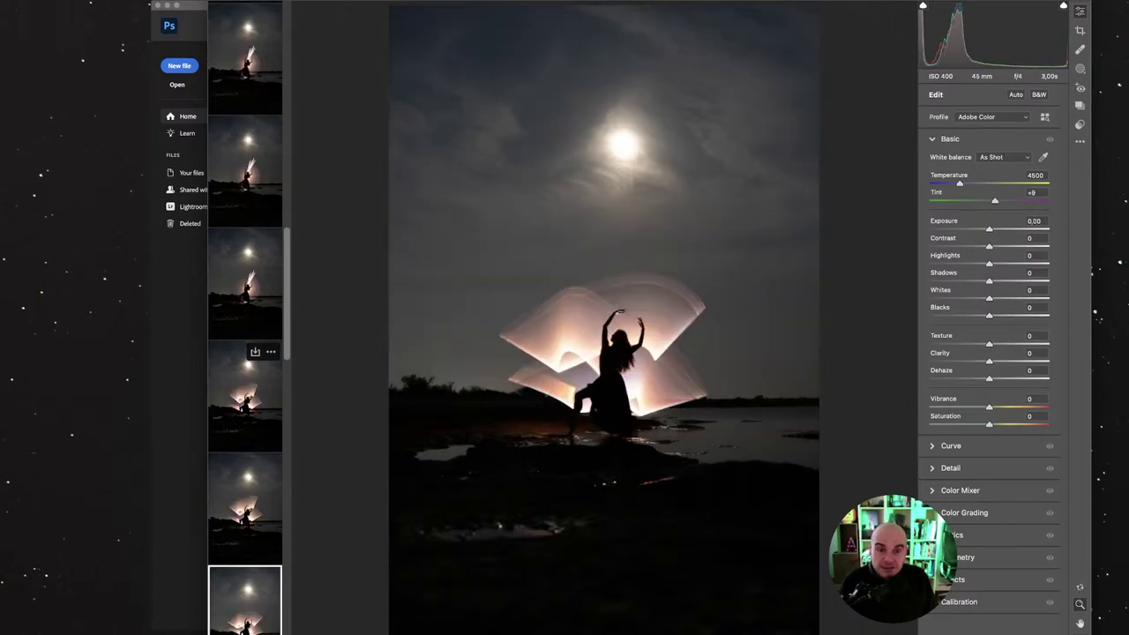
pyautogui.press('Down')
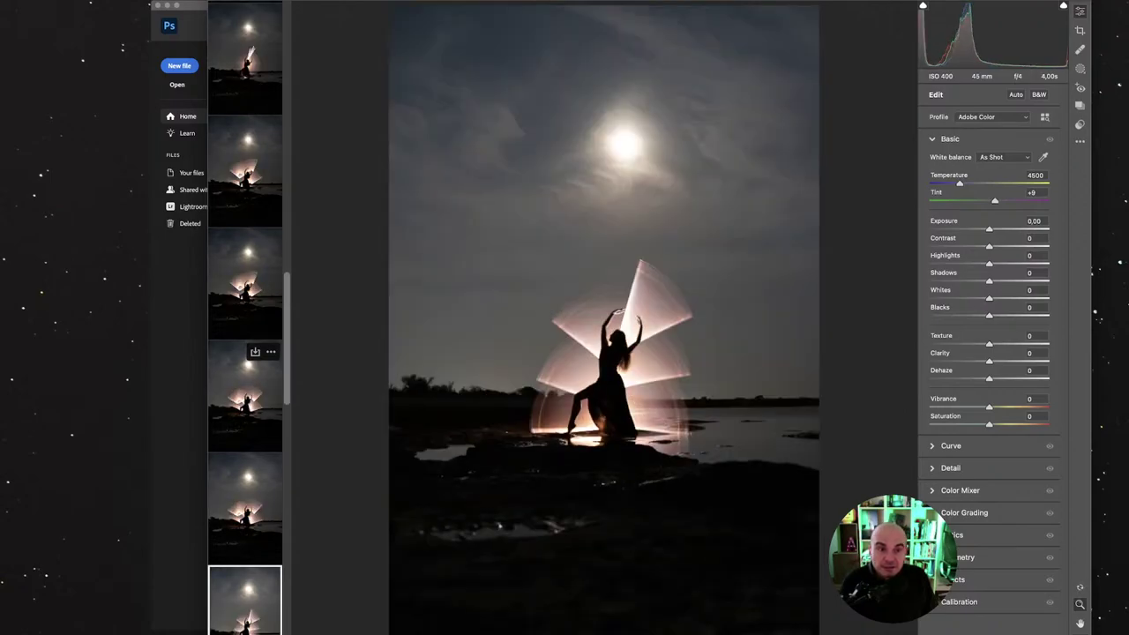
pyautogui.press('Down')
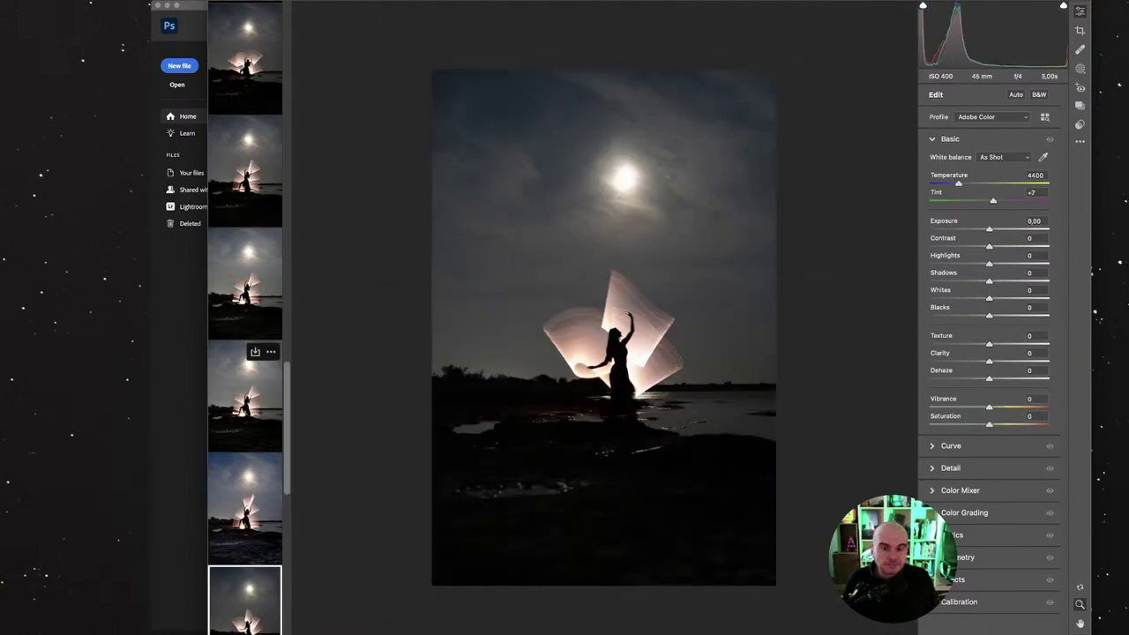
# Step: View the edited 4-second frame, then the unedited 2-second crossing-fan frame (Temperature 4500, Tint +9)
pyautogui.click(244, 508)
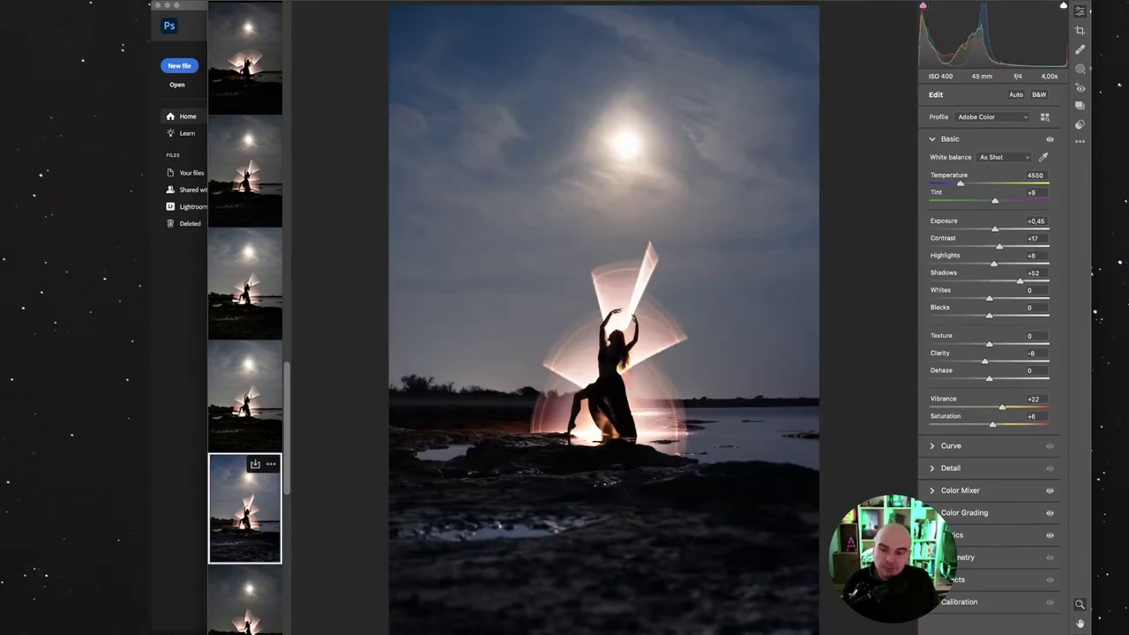
pyautogui.click(245, 600)
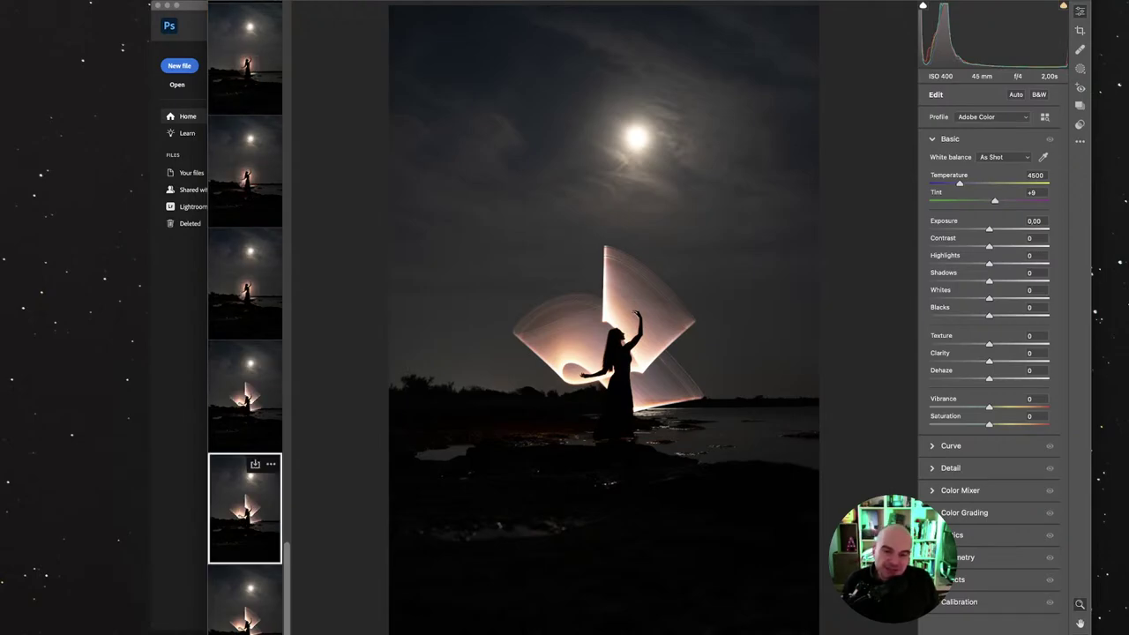
# Step: Review the circular-glow shots, then open the 3-second arms-raised dancer in wide fan trails
pyautogui.click(245, 396)
pyautogui.click(244, 283)
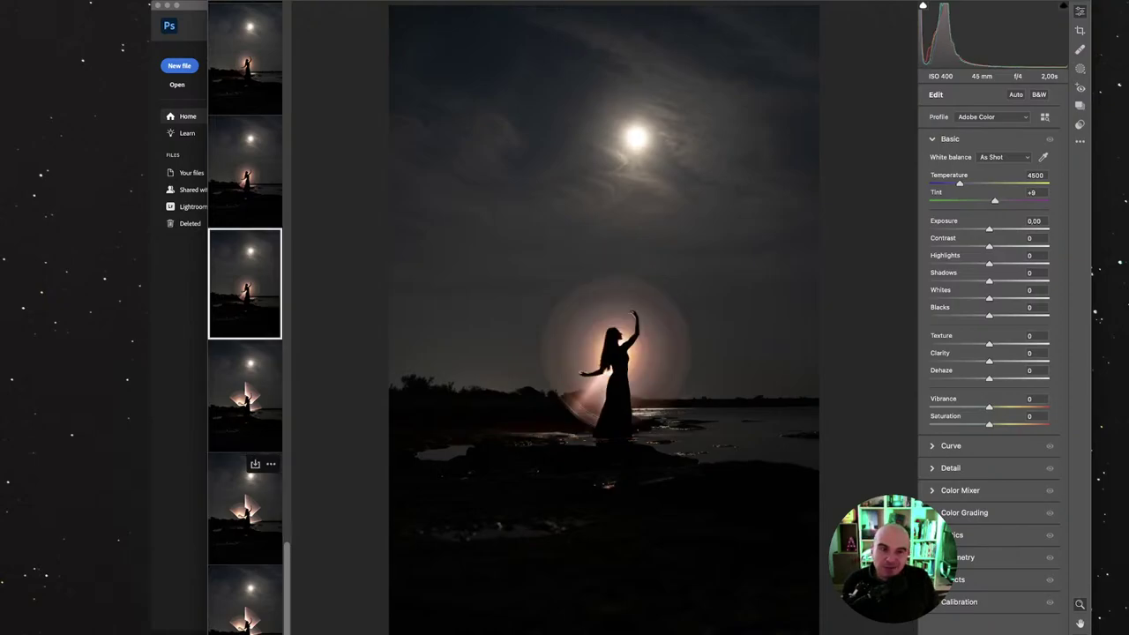
pyautogui.click(244, 171)
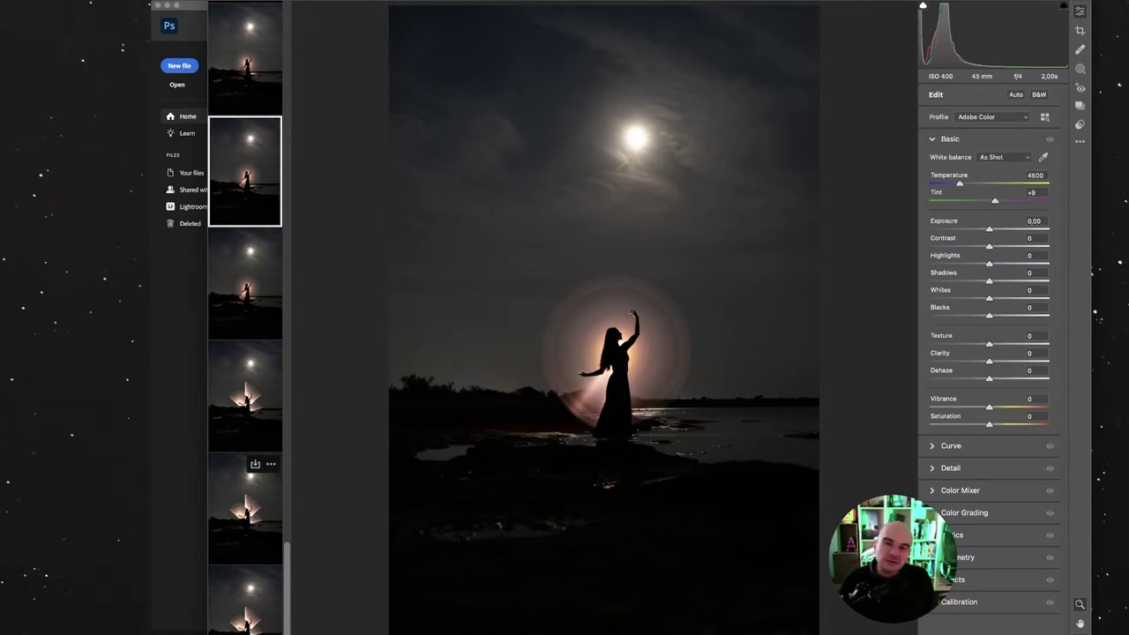
pyautogui.click(245, 59)
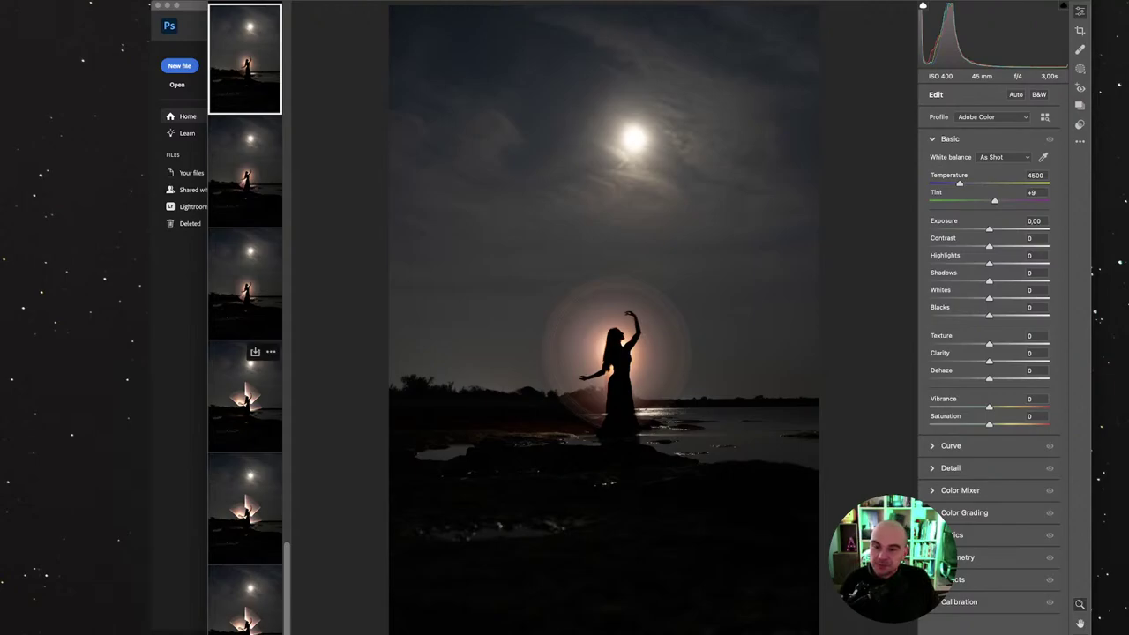
pyautogui.scroll(5, 252, 335)
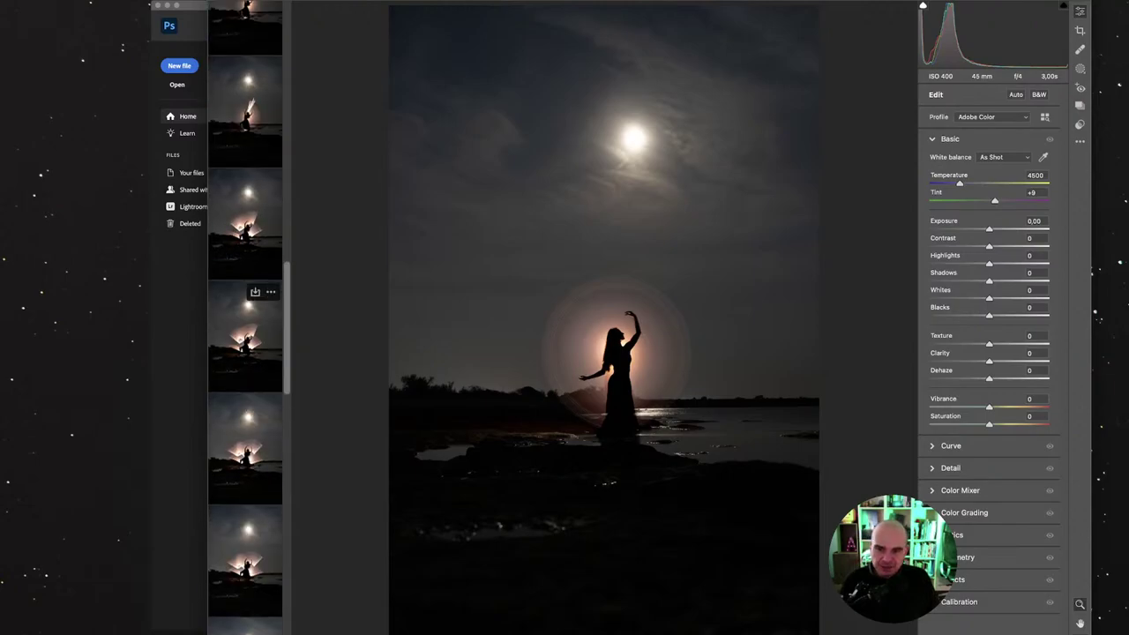
pyautogui.click(245, 337)
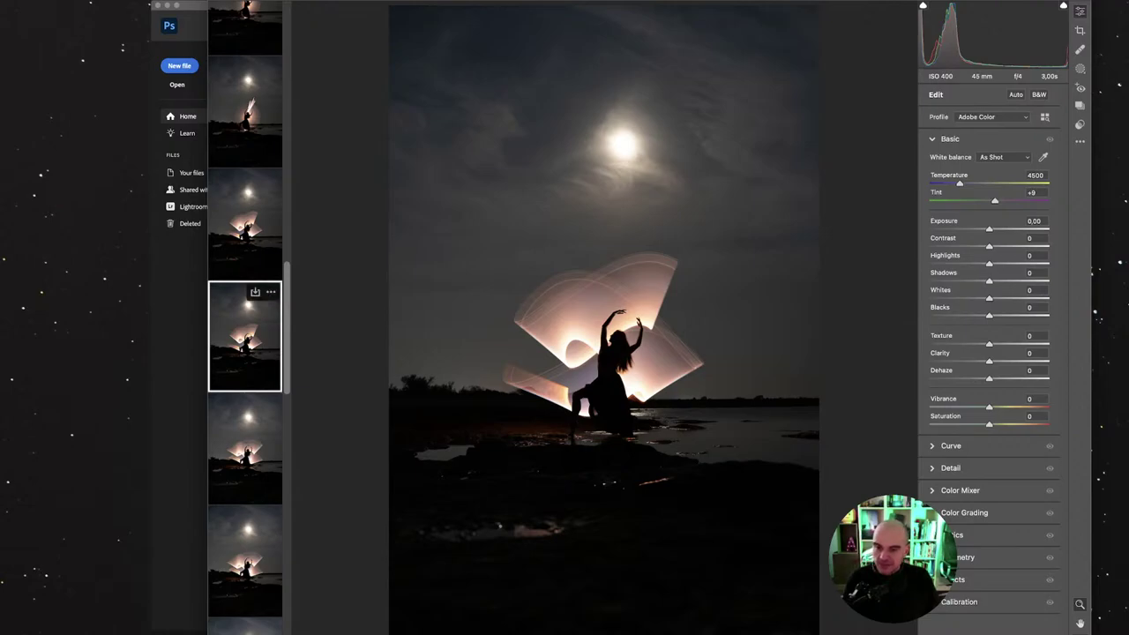
# Step: Open the edited 4-second radiating-fan shot and undo its Basic adjustments back to zero
pyautogui.scroll(-2, 245, 375)
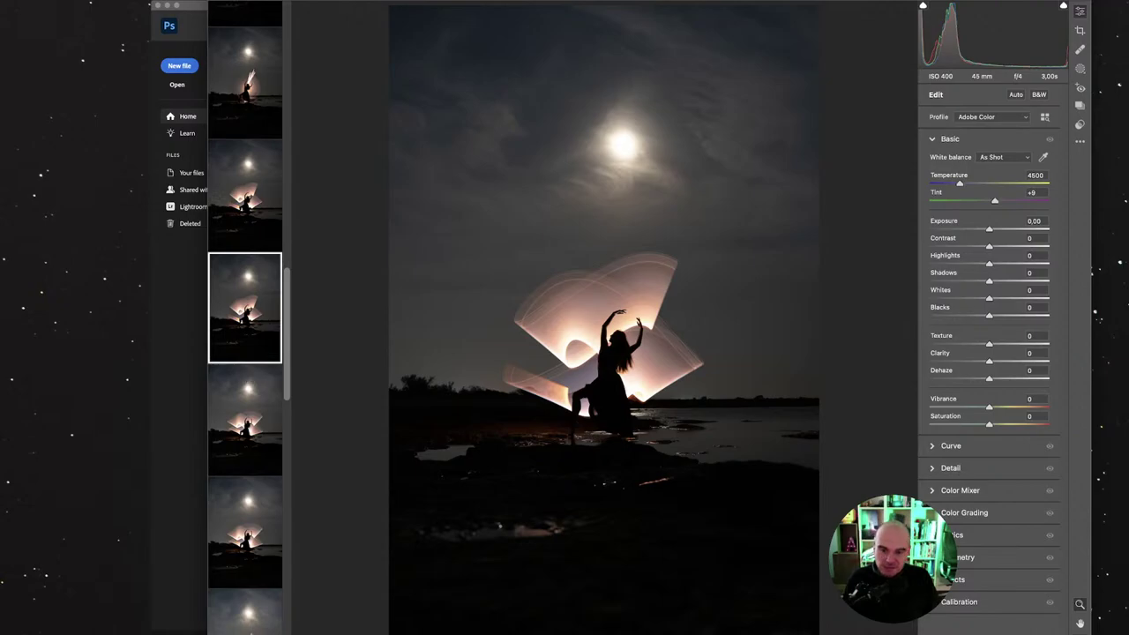
pyautogui.scroll(-10, 244, 375)
pyautogui.scroll(-3, 244, 264)
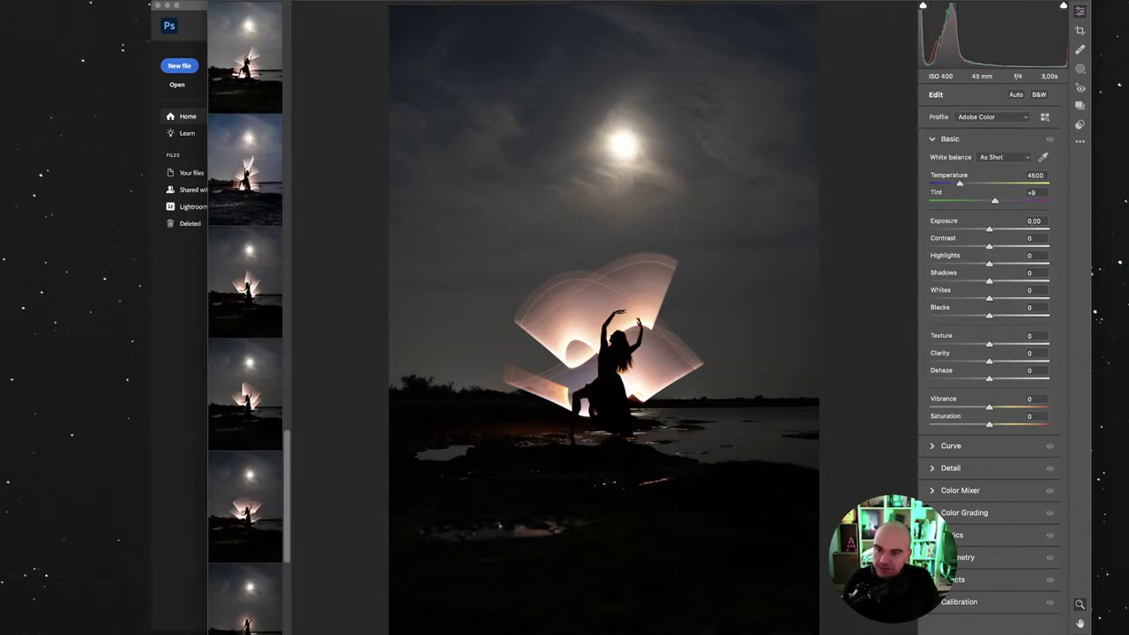
pyautogui.click(245, 207)
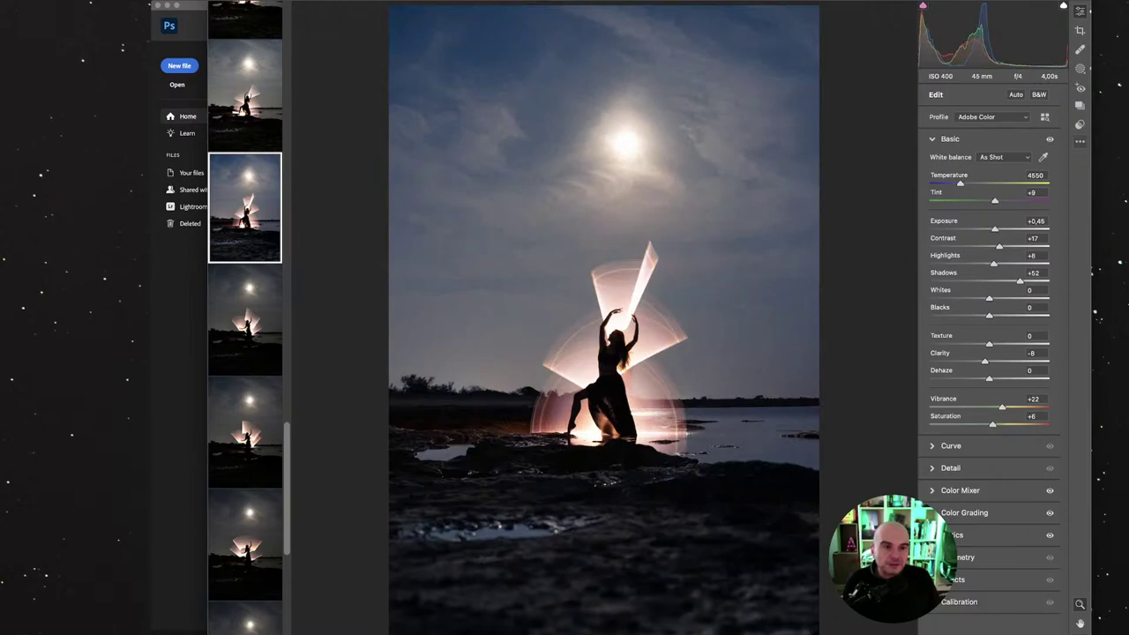
pyautogui.hotkey('ctrl', 'z')
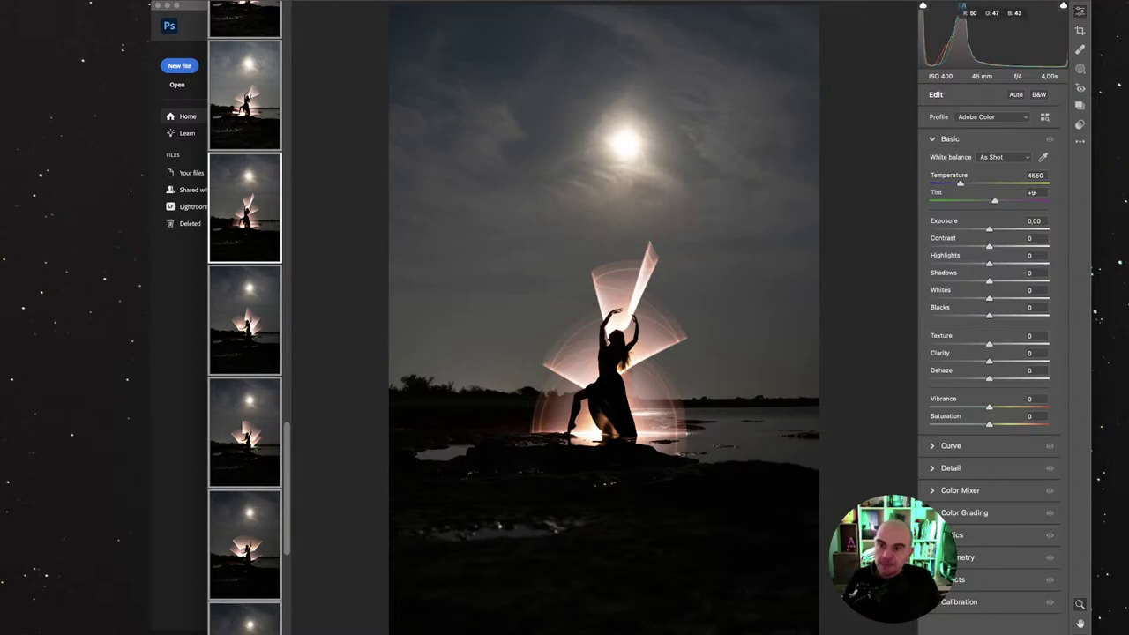
# Step: Open the 2.00s crossed-fan dancer shot from the filmstrip and select every image in the set
pyautogui.click(247, 319)
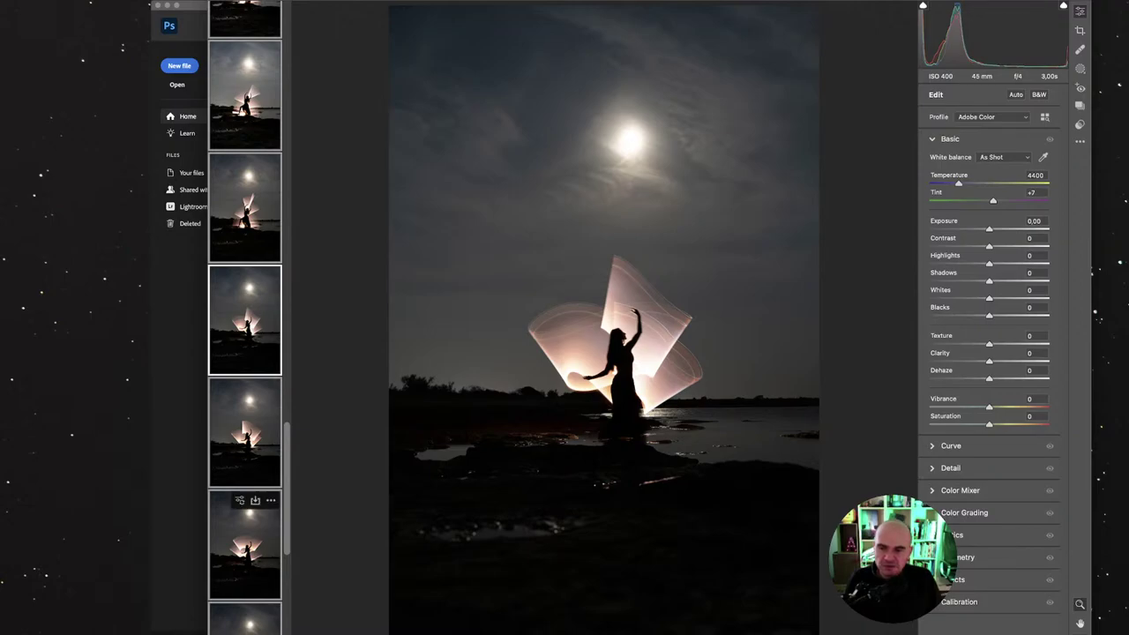
pyautogui.click(244, 547)
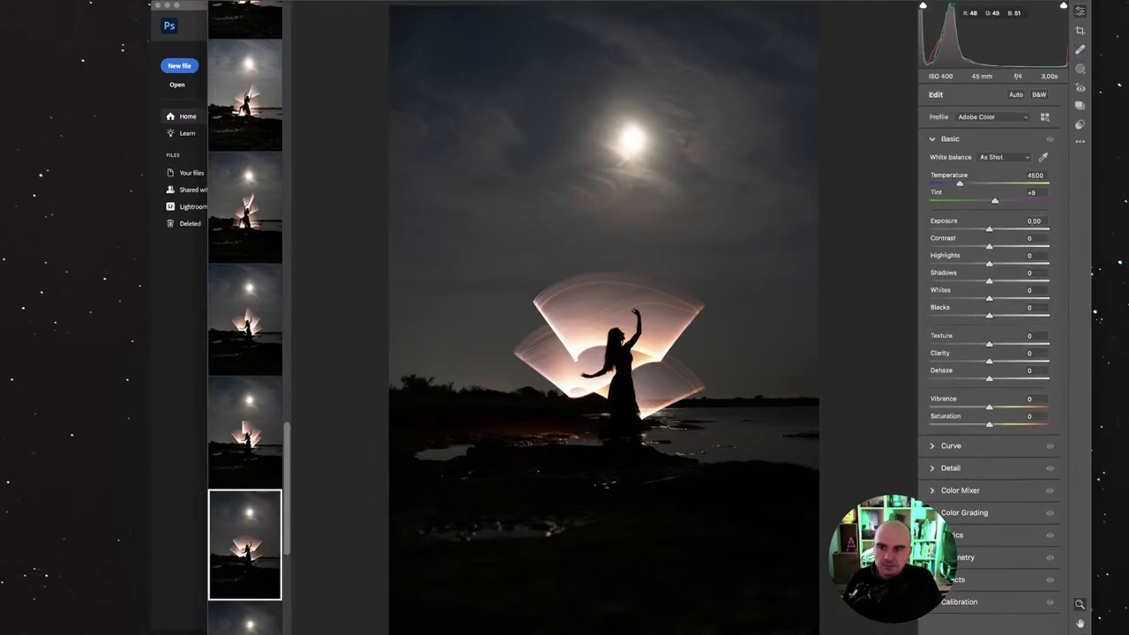
pyautogui.scroll(-5, 246, 441)
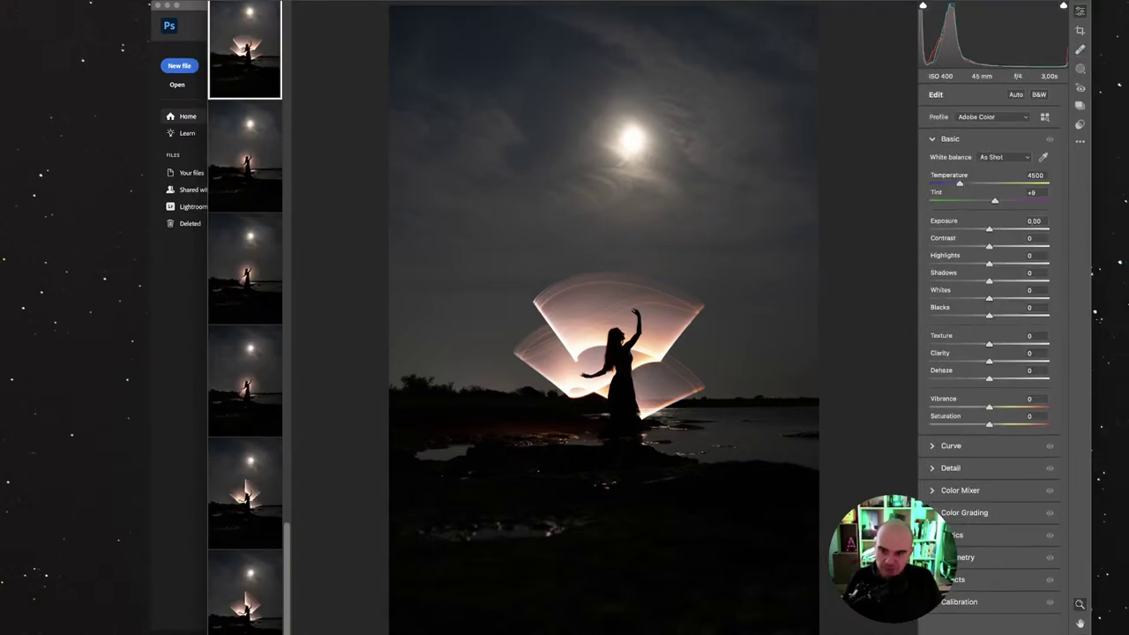
pyautogui.click(246, 549)
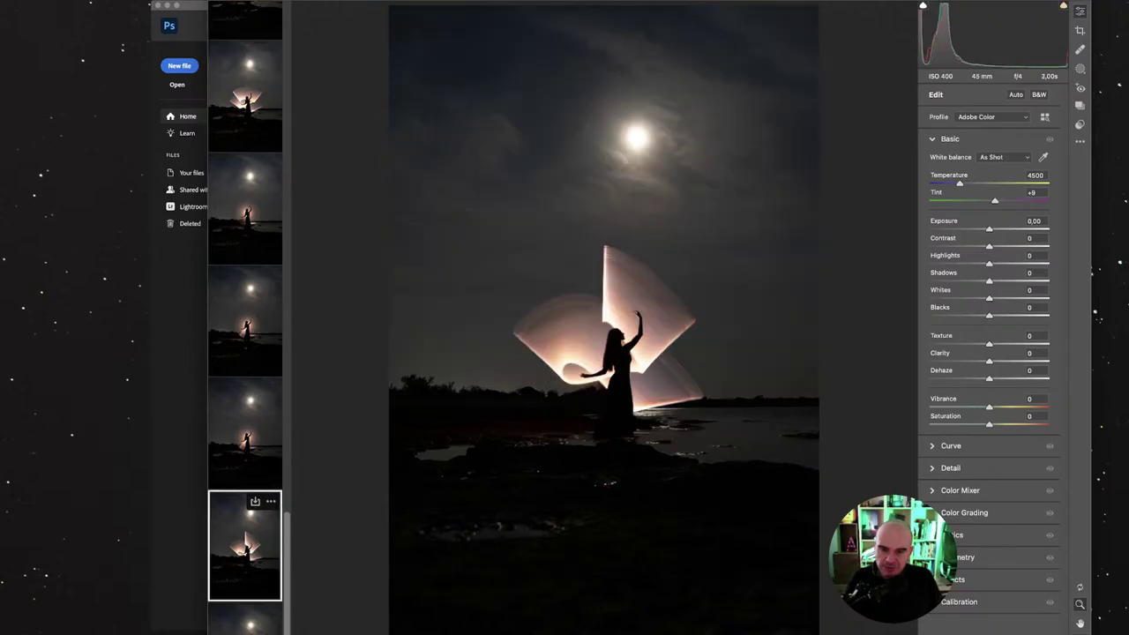
pyautogui.scroll(-1, 246, 318)
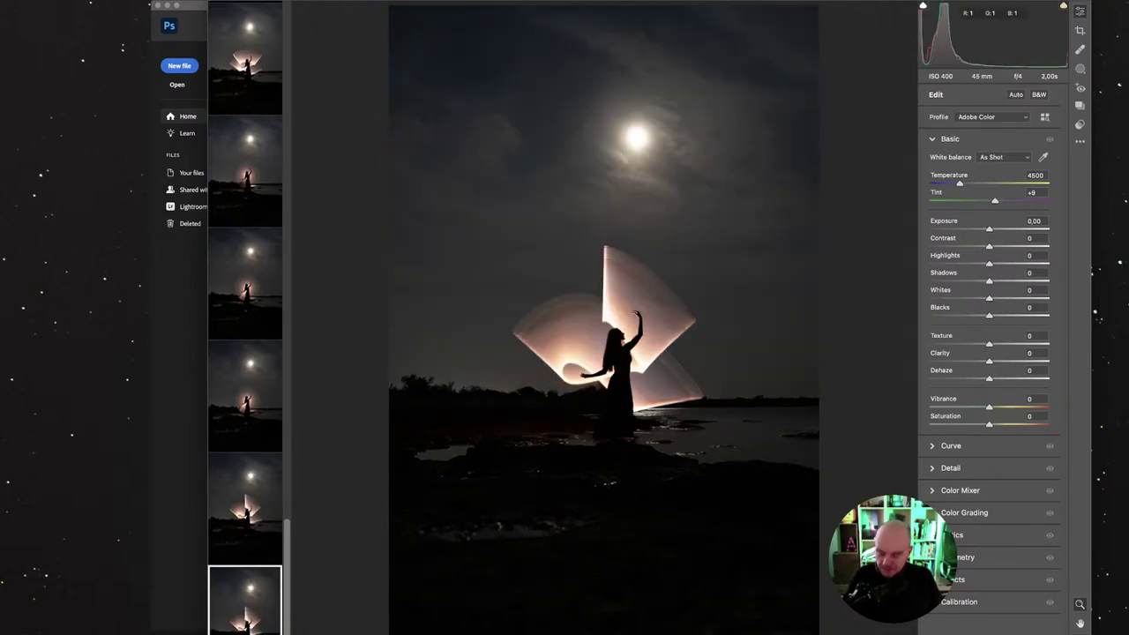
pyautogui.press('super+a')
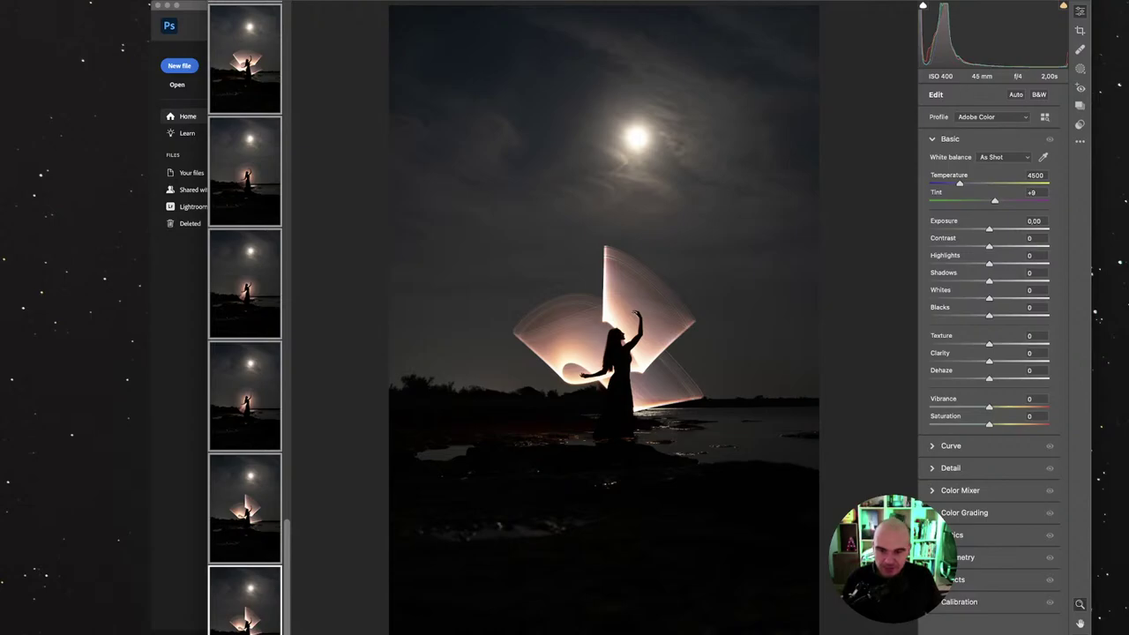
pyautogui.press('super+plus')
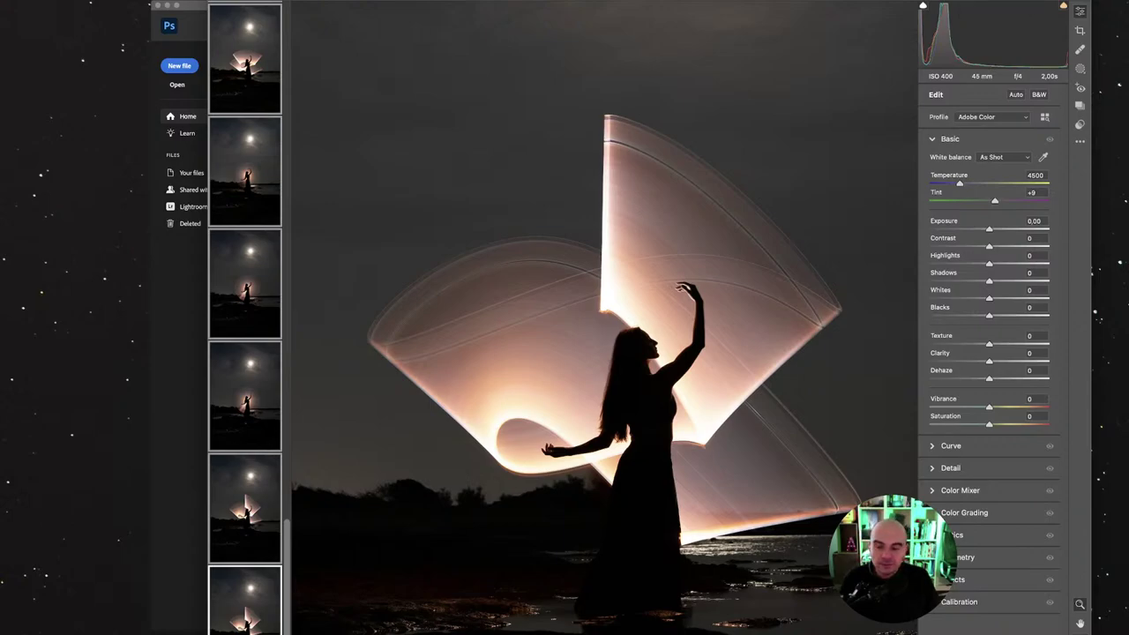
pyautogui.press('super+0')
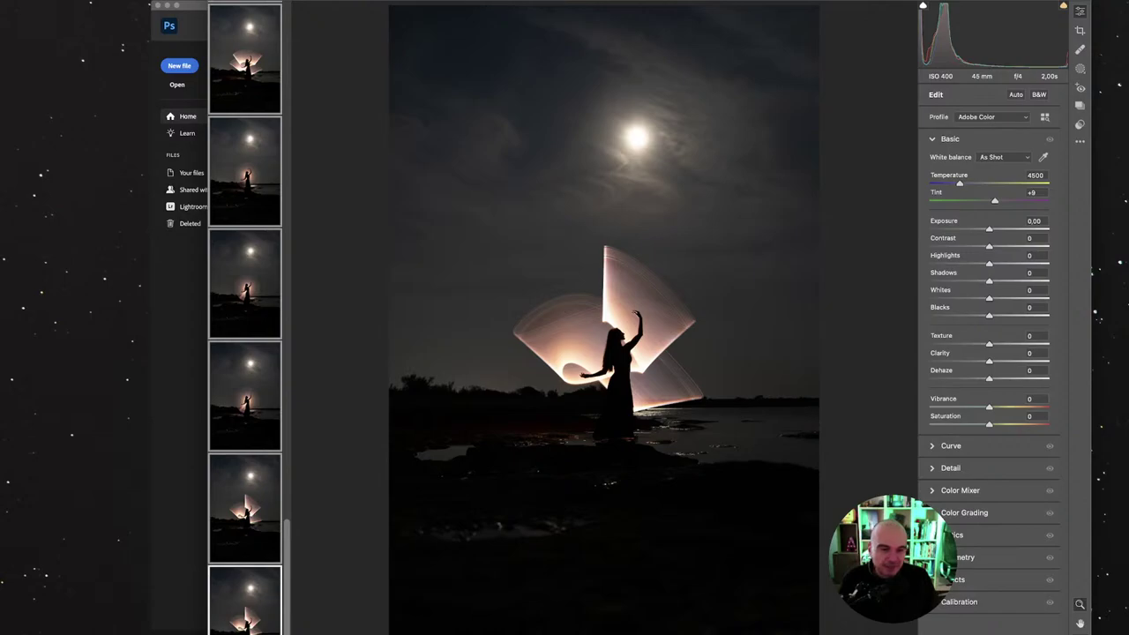
# Step: Expand Optics to show the Rokinon/Samyang lens profile with Distortion and Vignette at 100
pyautogui.click(958, 535)
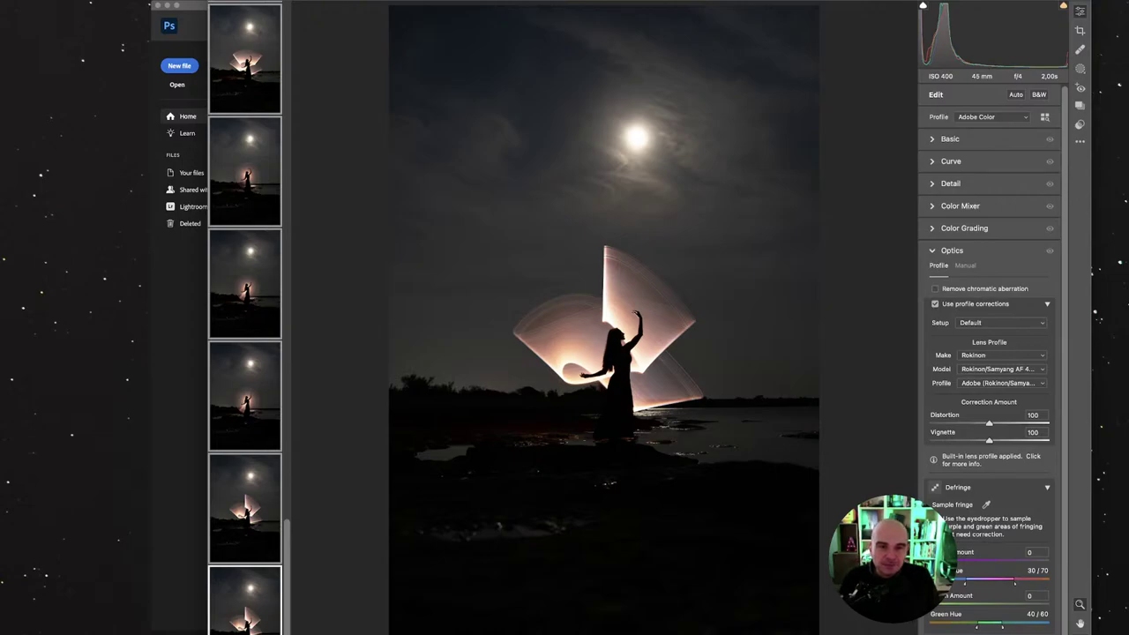
# Step: Back in Basic, try several white balance presets, then settle on Custom Temperature 3900, Tint +21
pyautogui.click(950, 139)
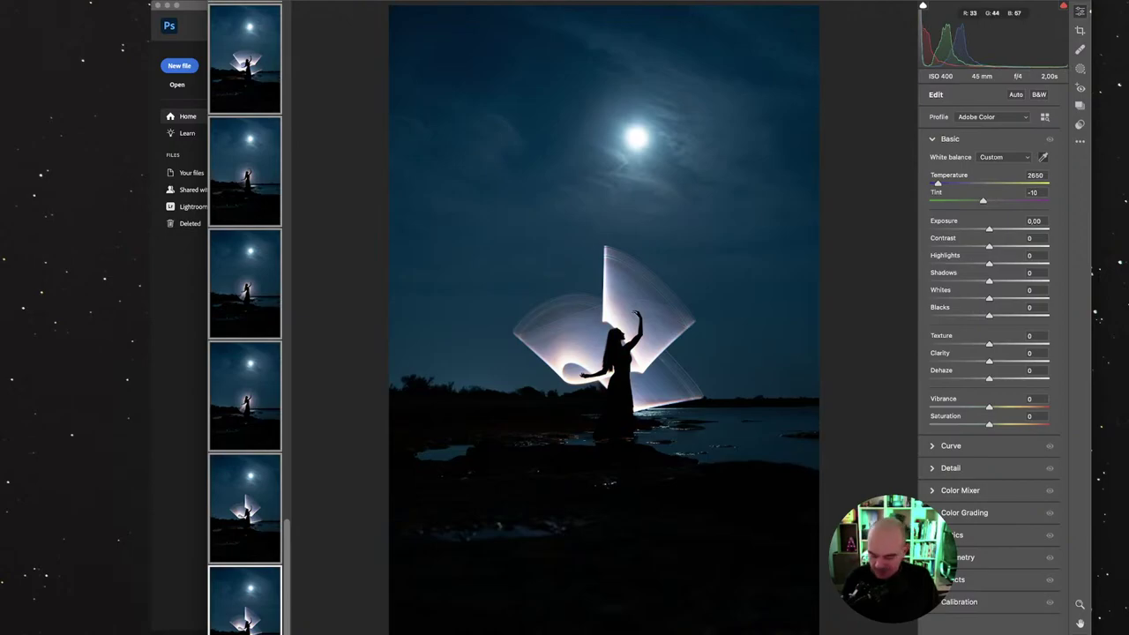
pyautogui.press('super+z')
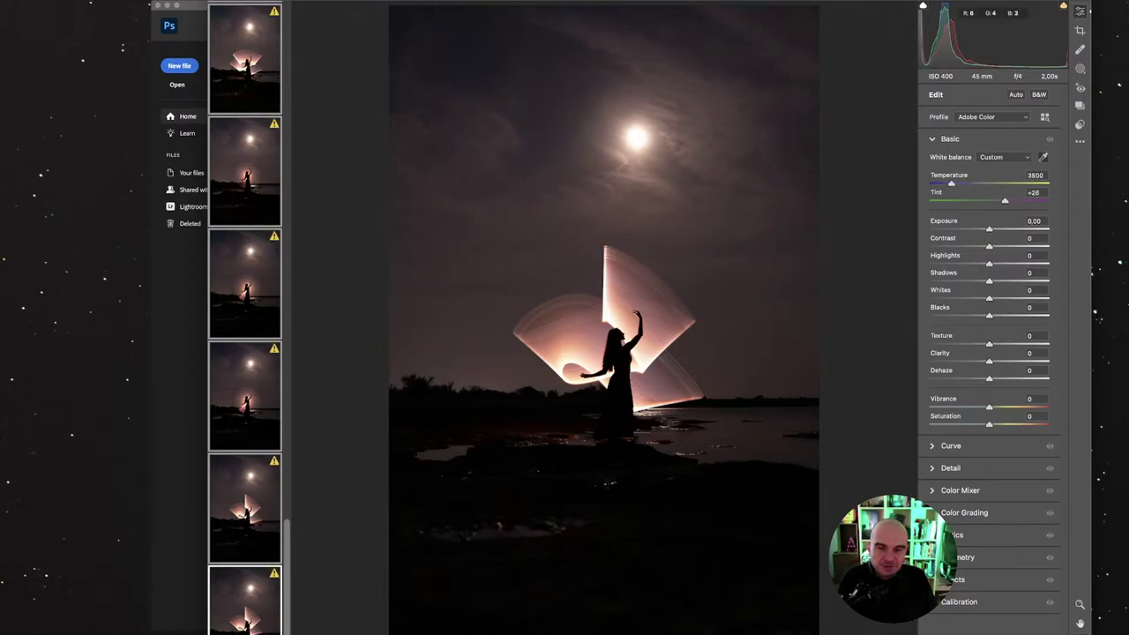
pyautogui.press('super+z')
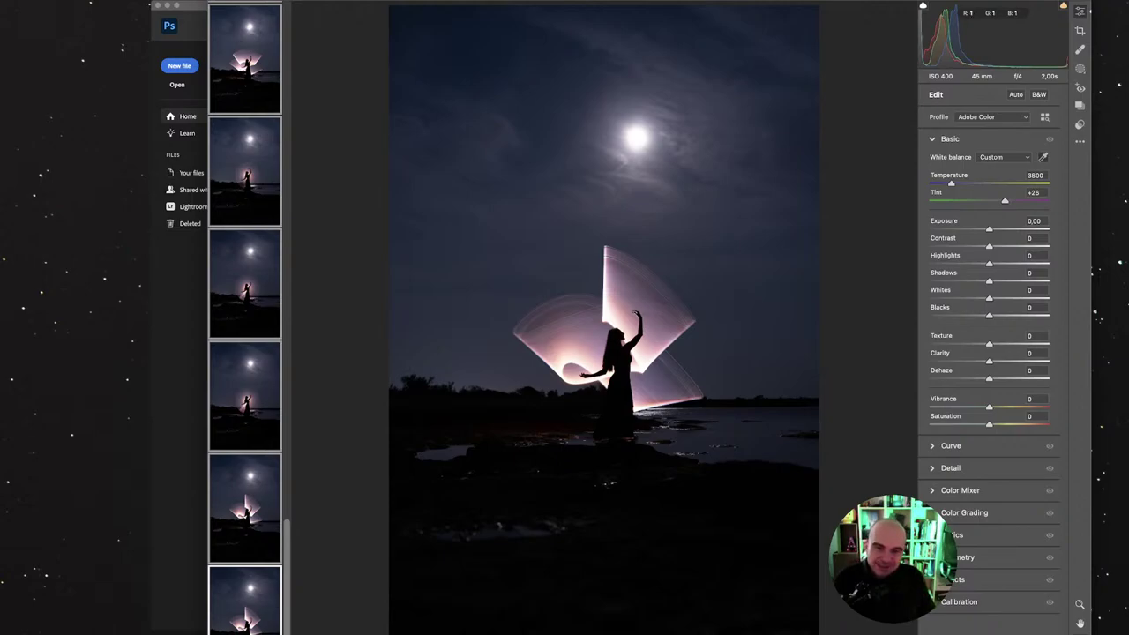
pyautogui.press('super+z')
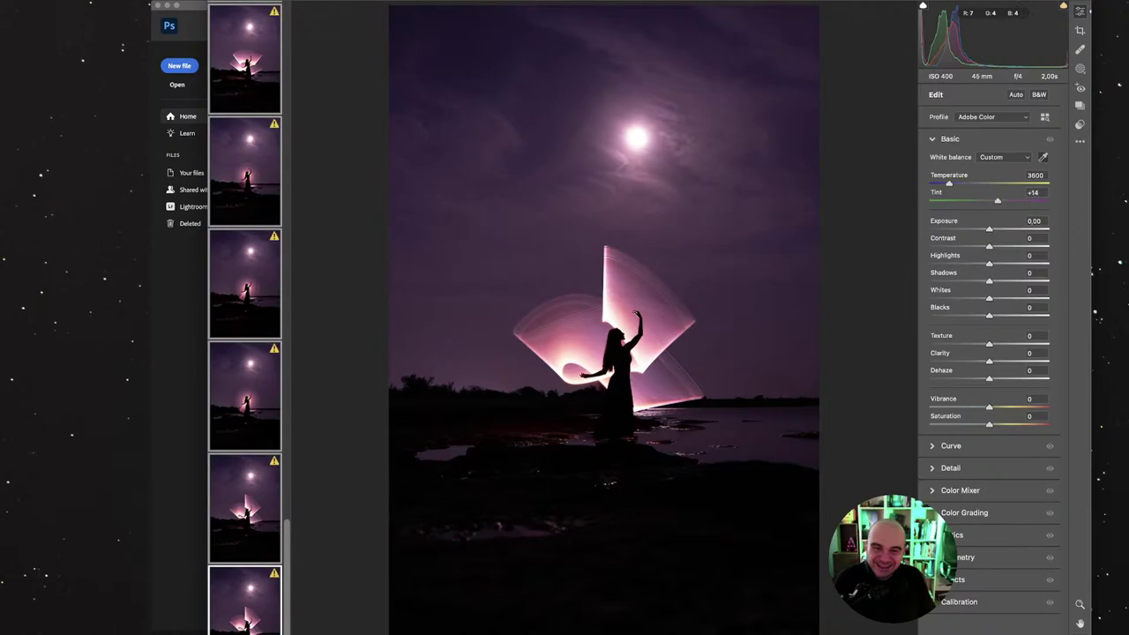
pyautogui.press('super+z')
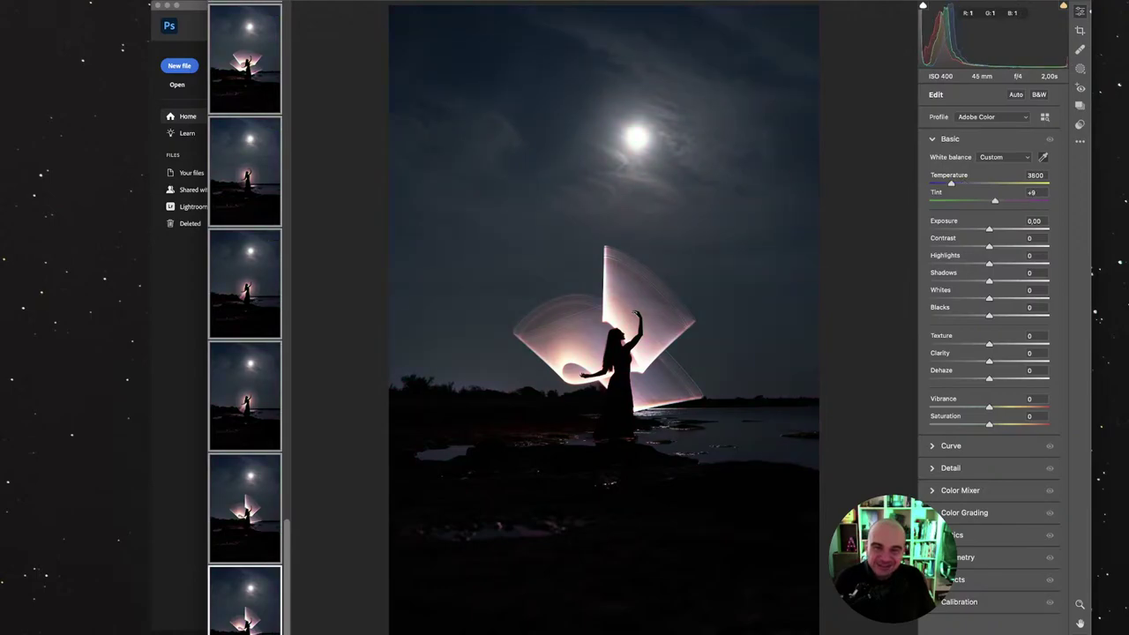
pyautogui.moveTo(995, 200); pyautogui.dragTo(1001, 201)
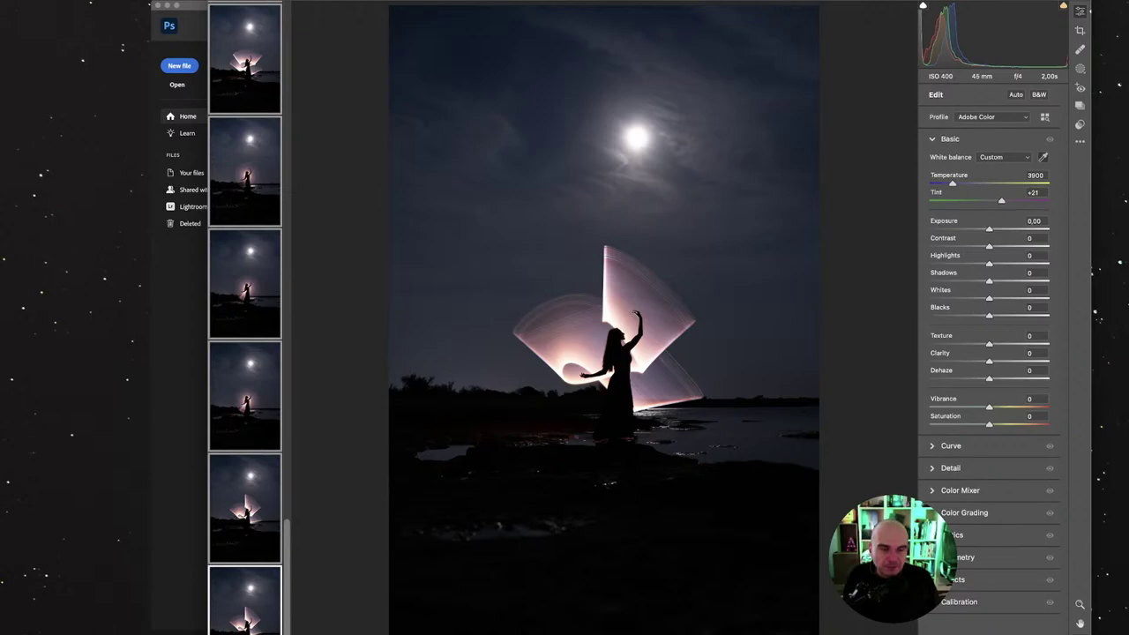
# Step: Raise Exposure to +1,10 and Shadows to +29, alongside Highlights -51 and Blacks +9
pyautogui.moveTo(989, 228); pyautogui.dragTo(1002, 228)
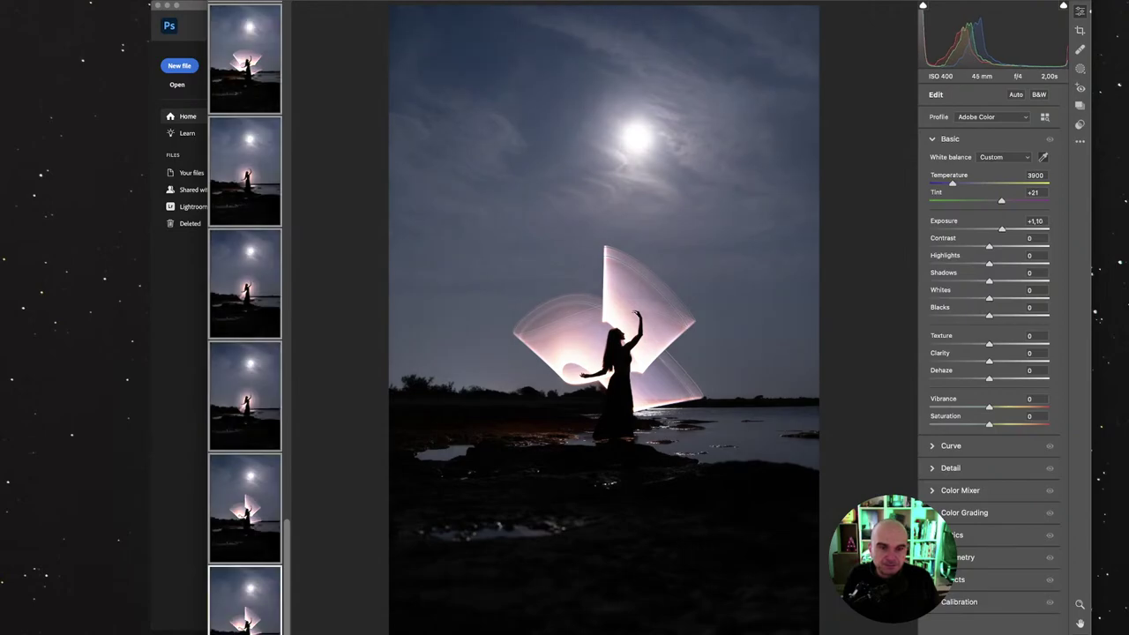
pyautogui.moveTo(988, 281); pyautogui.dragTo(1002, 280)
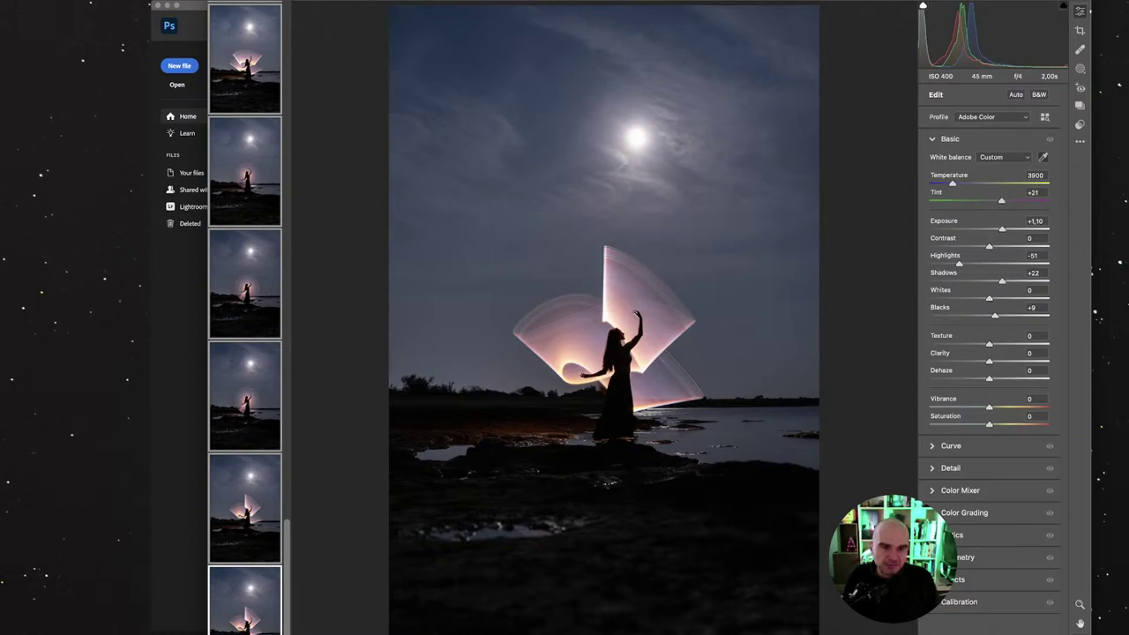
pyautogui.moveTo(1001, 280); pyautogui.dragTo(1006, 281)
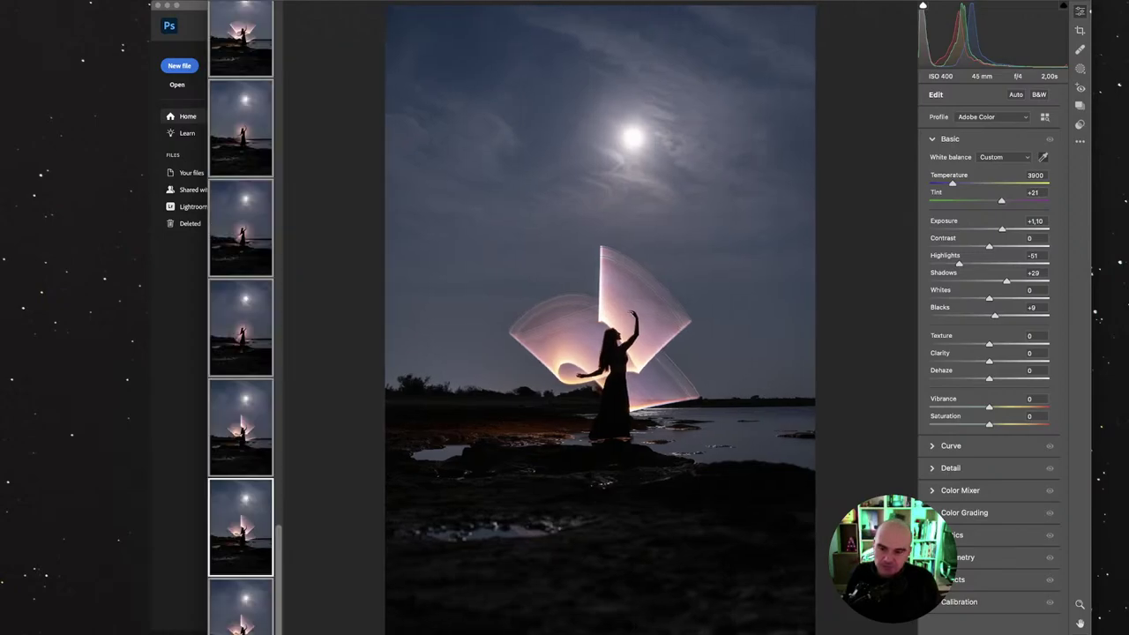
pyautogui.scroll(10, 241, 318)
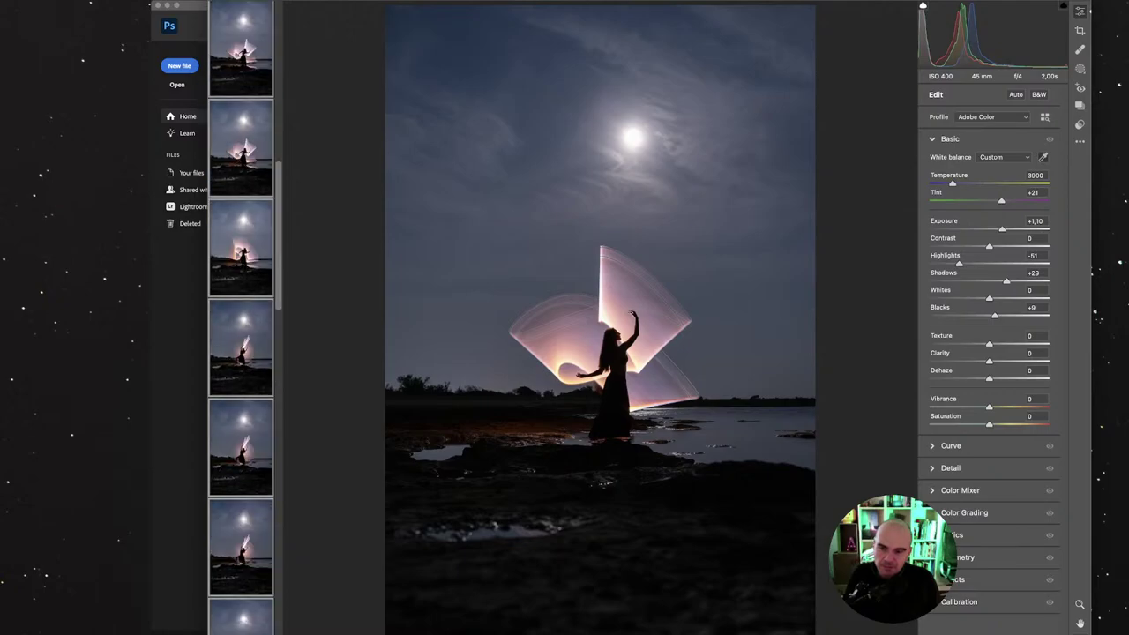
pyautogui.scroll(8, 241, 80)
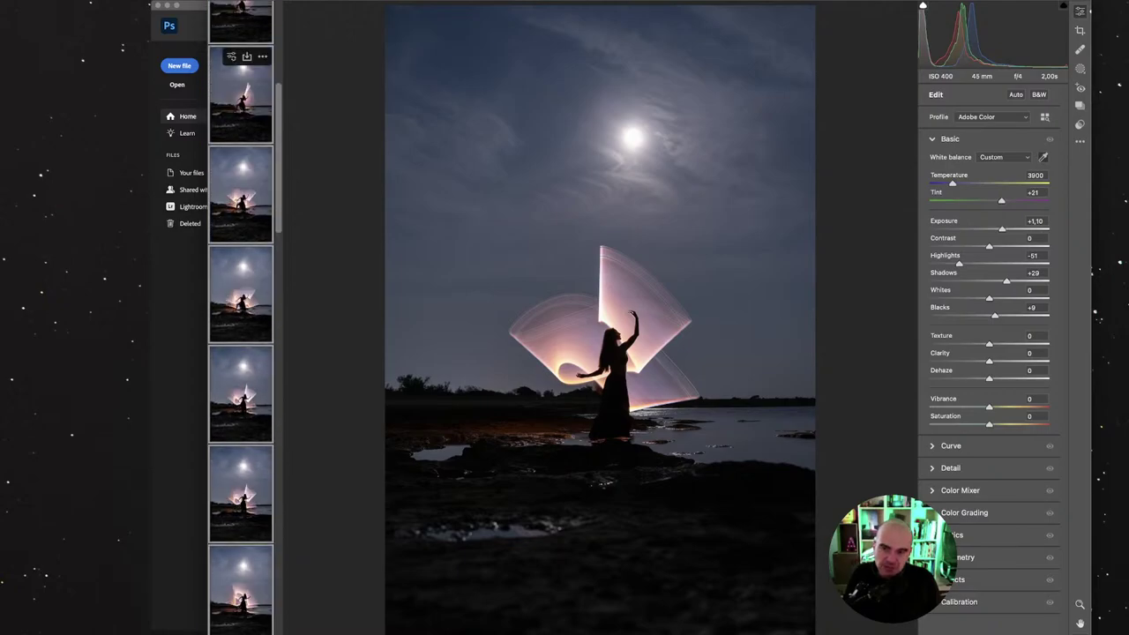
pyautogui.scroll(8, 240, 79)
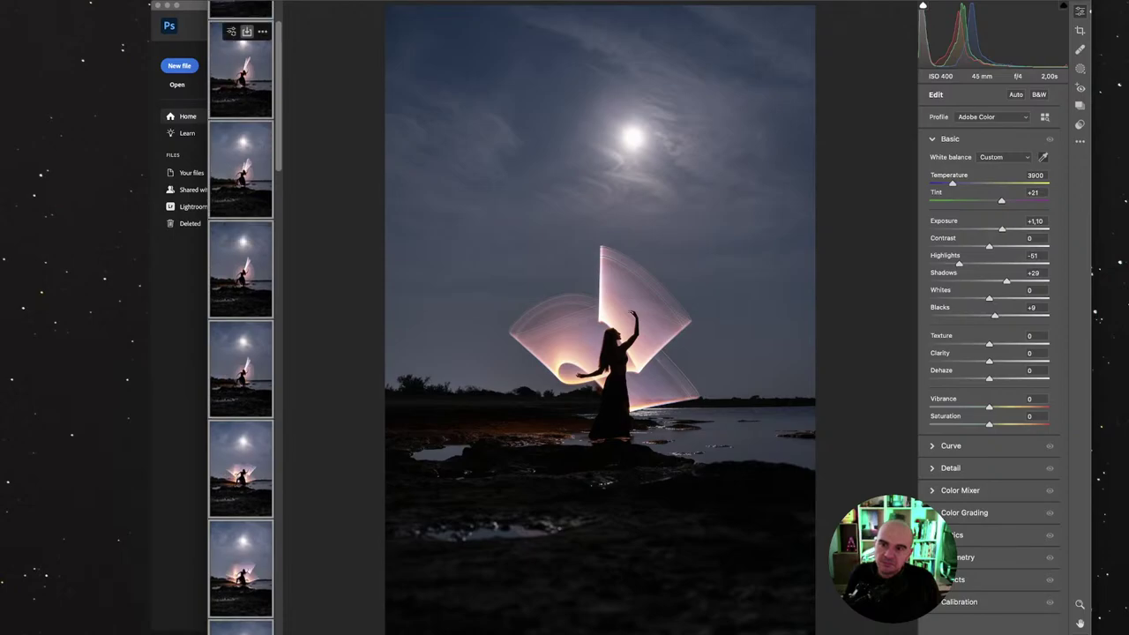
pyautogui.scroll(-15, 241, 317)
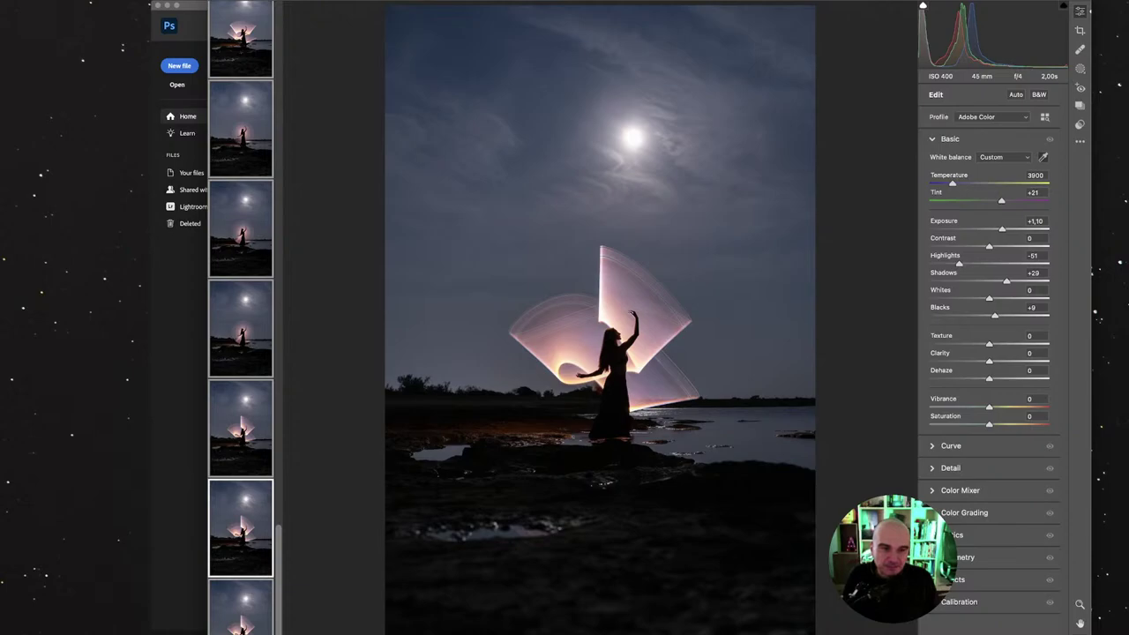
# Step: Nudge Blacks to +13, then try several Clarity values before settling on +68
pyautogui.press('Up')
pyautogui.press('Up')
pyautogui.press('Up')
pyautogui.press('Up')
pyautogui.press('Down')
pyautogui.press('Down')
pyautogui.press('Down')
pyautogui.press('Down')
pyautogui.press('Down')
pyautogui.press('Down')
pyautogui.press('Down')
pyautogui.press('Down')
pyautogui.press('Down')
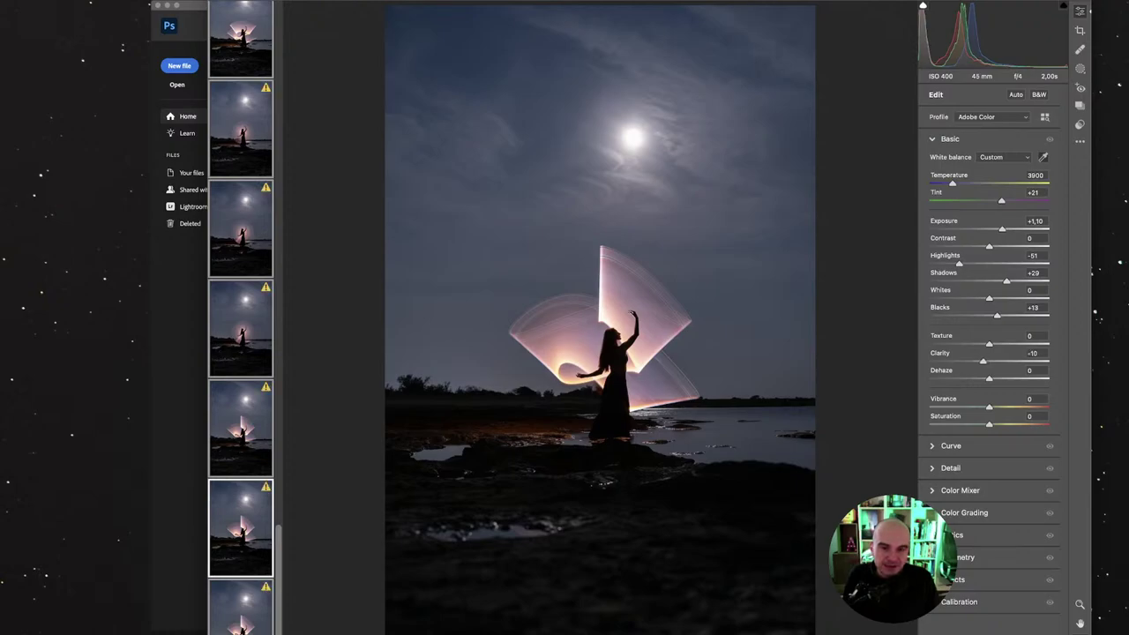
pyautogui.press('Up')
pyautogui.press('Up')
pyautogui.press('Up')
pyautogui.press('Up')
pyautogui.press('Up')
pyautogui.press('Up')
pyautogui.press('Up')
pyautogui.press('Up')
pyautogui.press('Up')
pyautogui.press('Up')
pyautogui.press('Up')
pyautogui.press('Up')
pyautogui.press('Up')
pyautogui.press('Up')
pyautogui.press('Up')
pyautogui.press('Up')
pyautogui.press('Up')
pyautogui.press('Up')
pyautogui.press('Up')
pyautogui.press('Up')
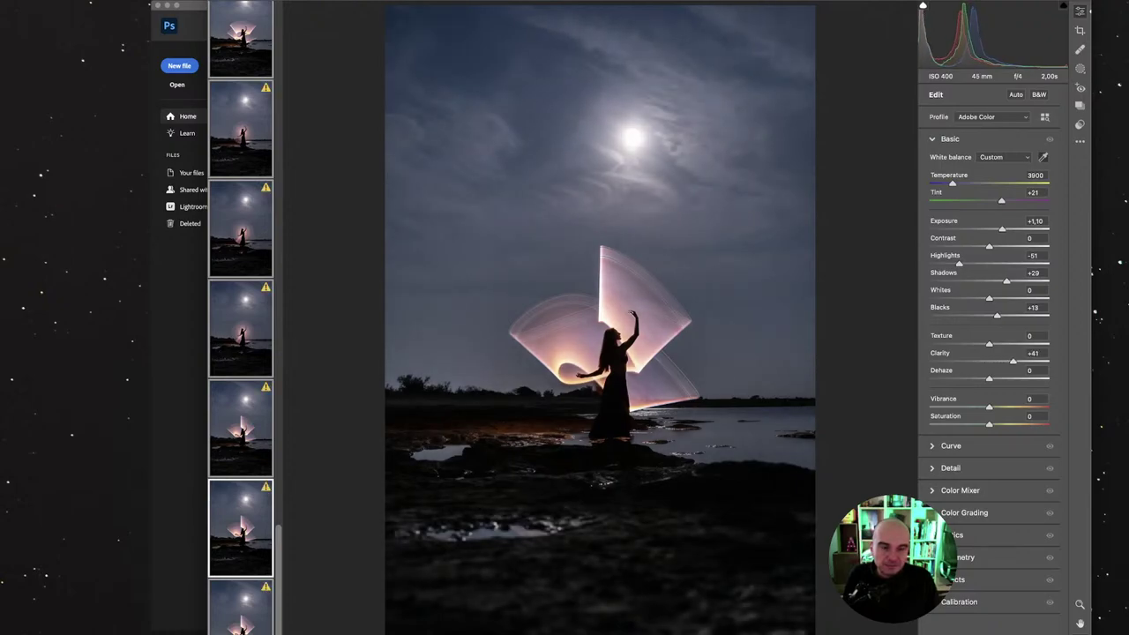
pyautogui.press('Up')
pyautogui.press('Up')
pyautogui.press('Up')
pyautogui.press('Up')
pyautogui.press('Up')
pyautogui.press('Up')
pyautogui.press('Up')
pyautogui.press('Up')
pyautogui.press('Up')
pyautogui.press('Up')
pyautogui.press('Up')
pyautogui.press('Up')
pyautogui.press('Up')
pyautogui.press('Up')
pyautogui.press('Up')
pyautogui.press('Up')
pyautogui.press('Up')
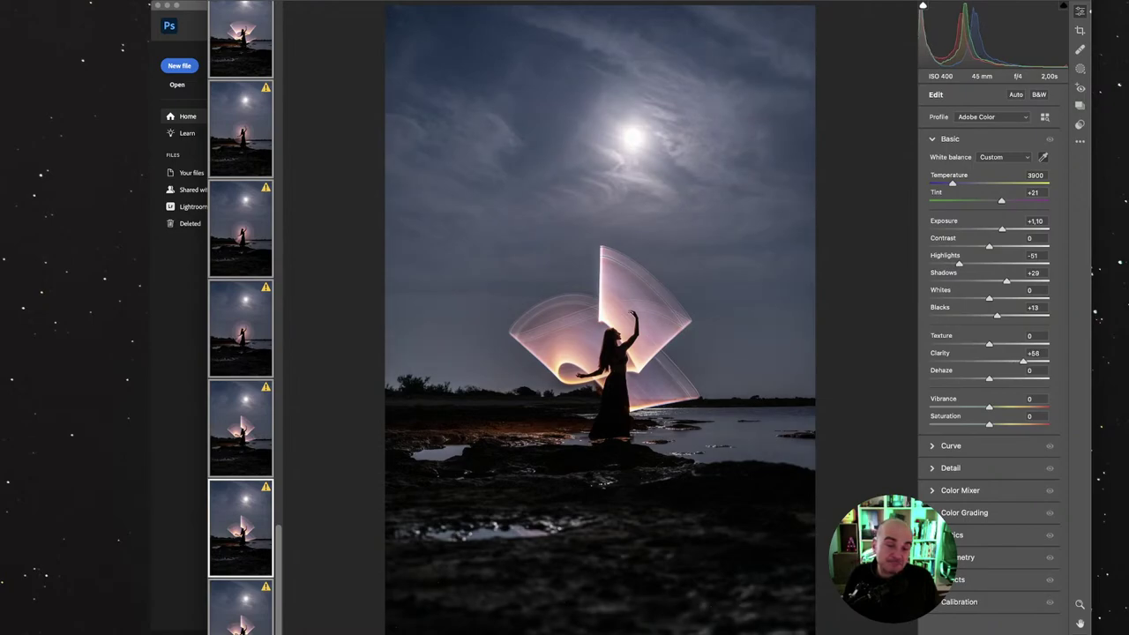
pyautogui.press('Down')
pyautogui.press('Down')
pyautogui.press('Down')
pyautogui.press('Down')
pyautogui.press('Down')
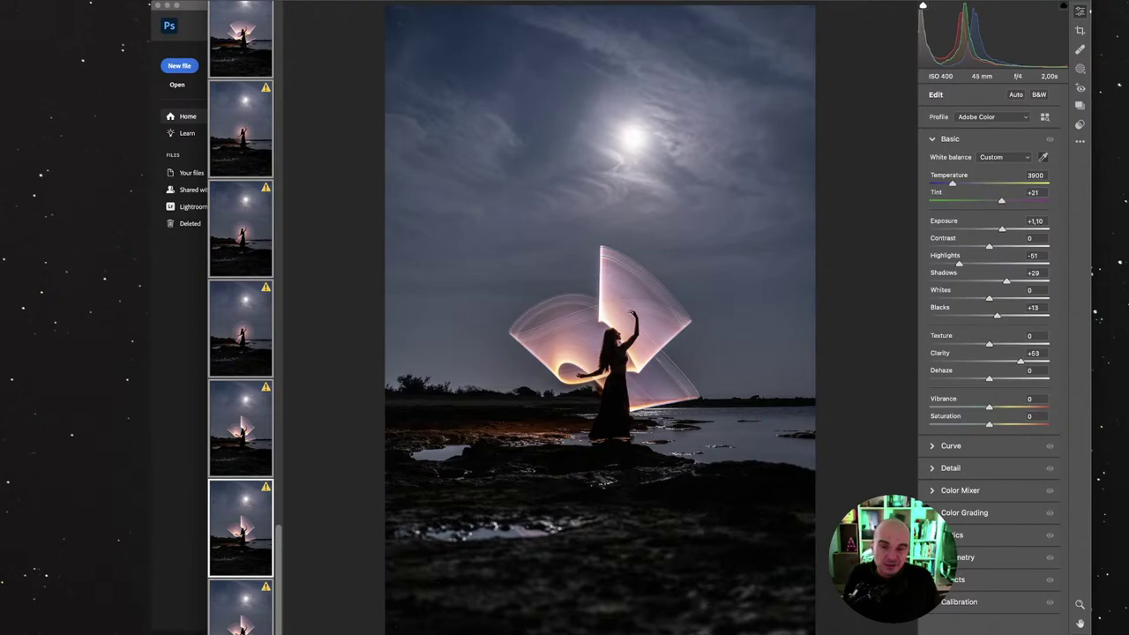
pyautogui.write('6')
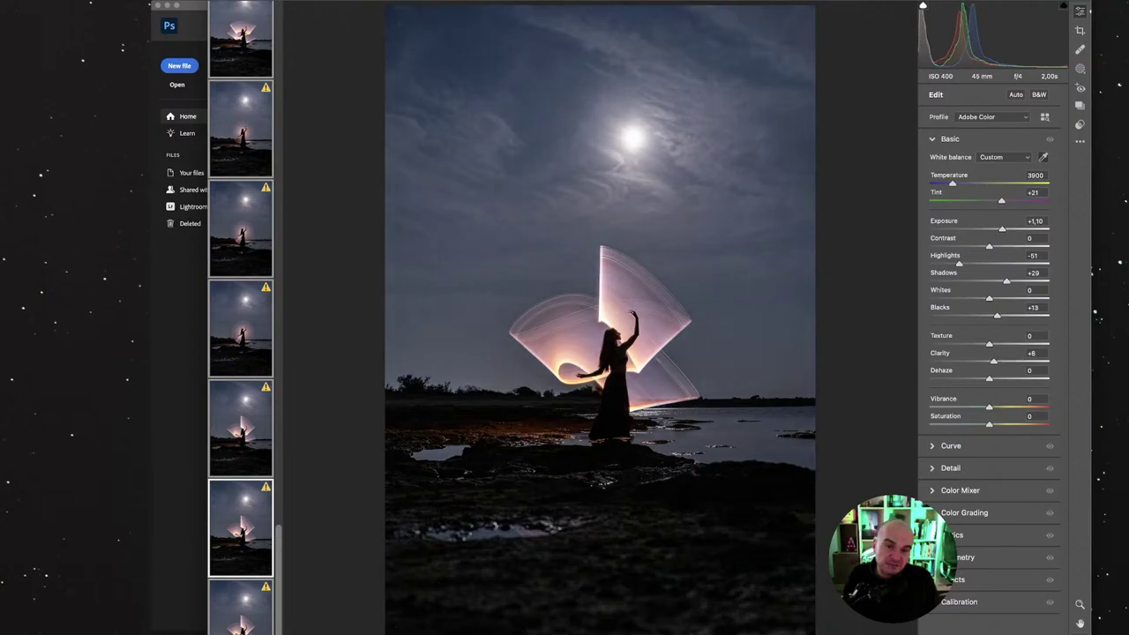
pyautogui.press('Down')
pyautogui.press('Down')
pyautogui.press('Down')
pyautogui.press('Down')
pyautogui.press('Down')
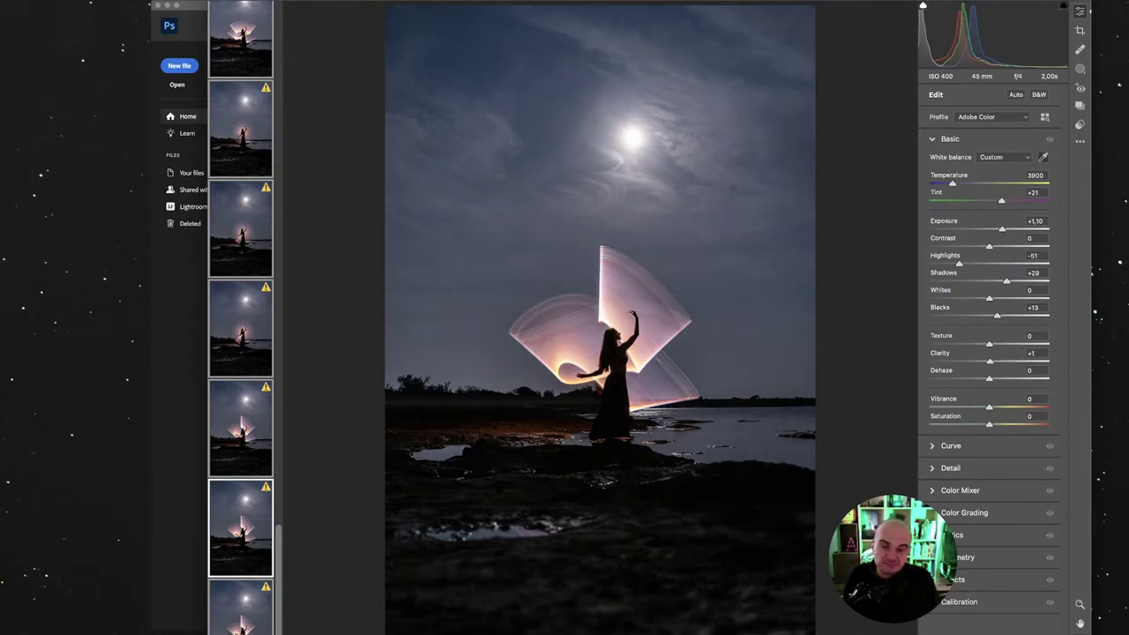
pyautogui.write('-31')
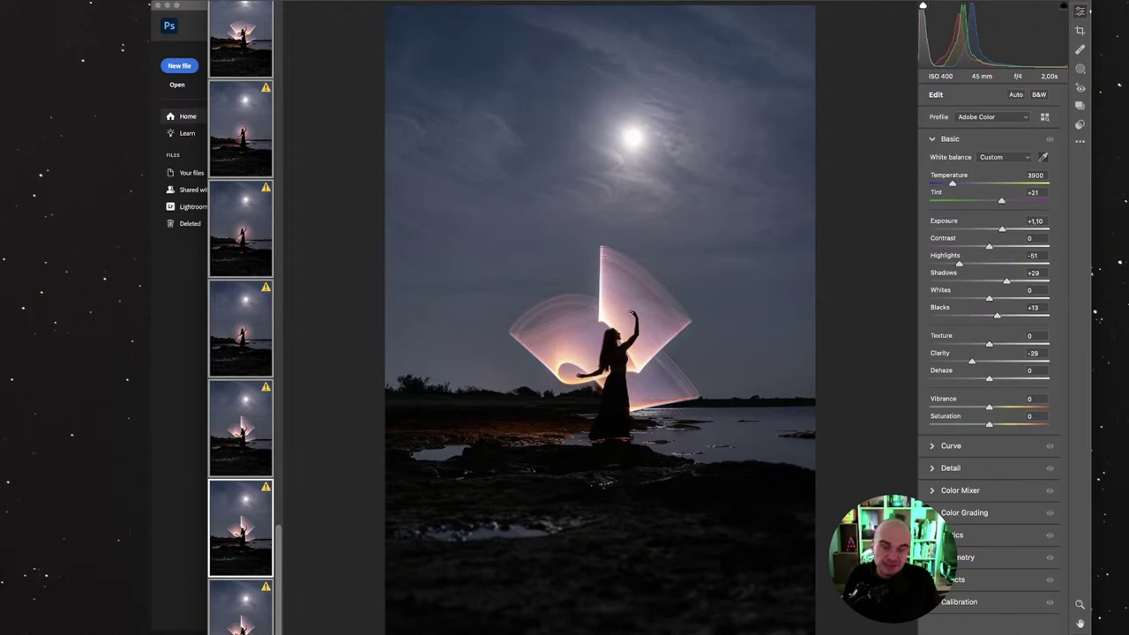
pyautogui.press('Up')
pyautogui.press('Up')
pyautogui.press('Up')
pyautogui.press('Up')
pyautogui.press('Up')
pyautogui.press('Up')
pyautogui.press('Up')
pyautogui.press('Up')
pyautogui.press('Up')
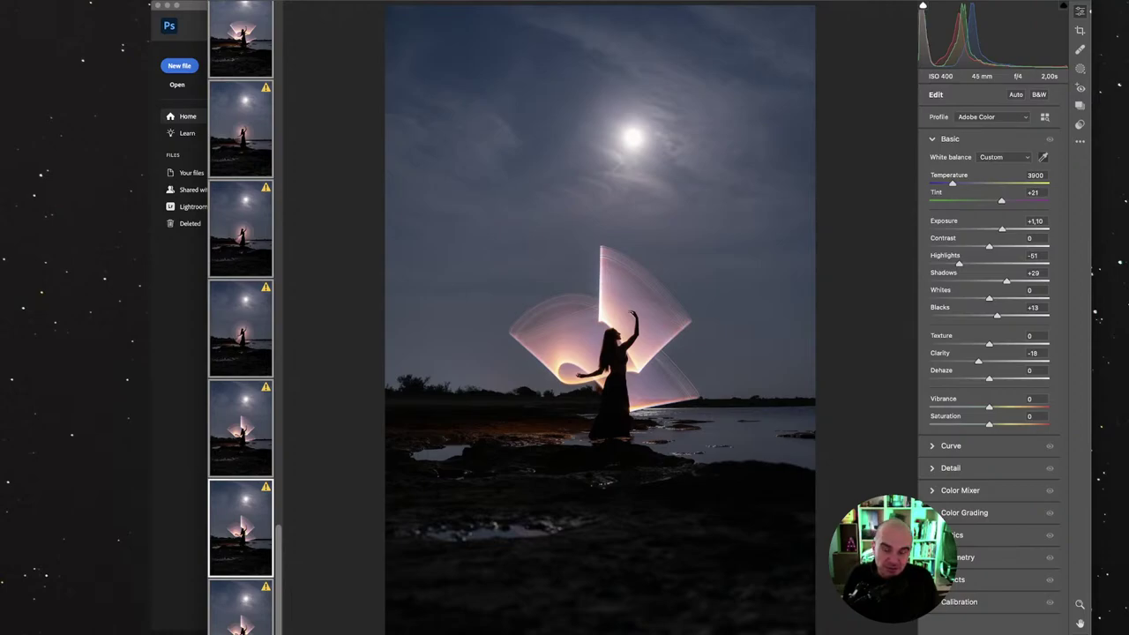
pyautogui.hotkey('shift', 'Up')
pyautogui.hotkey('shift', 'Up')
pyautogui.hotkey('shift', 'Up')
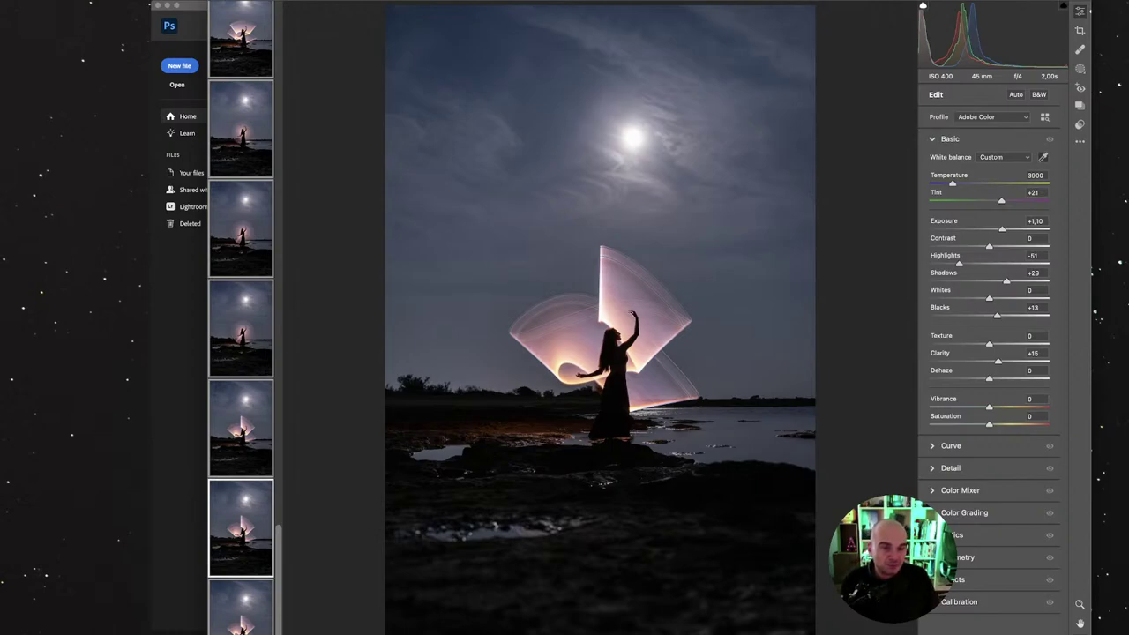
pyautogui.moveTo(999, 362); pyautogui.dragTo(1029, 362)
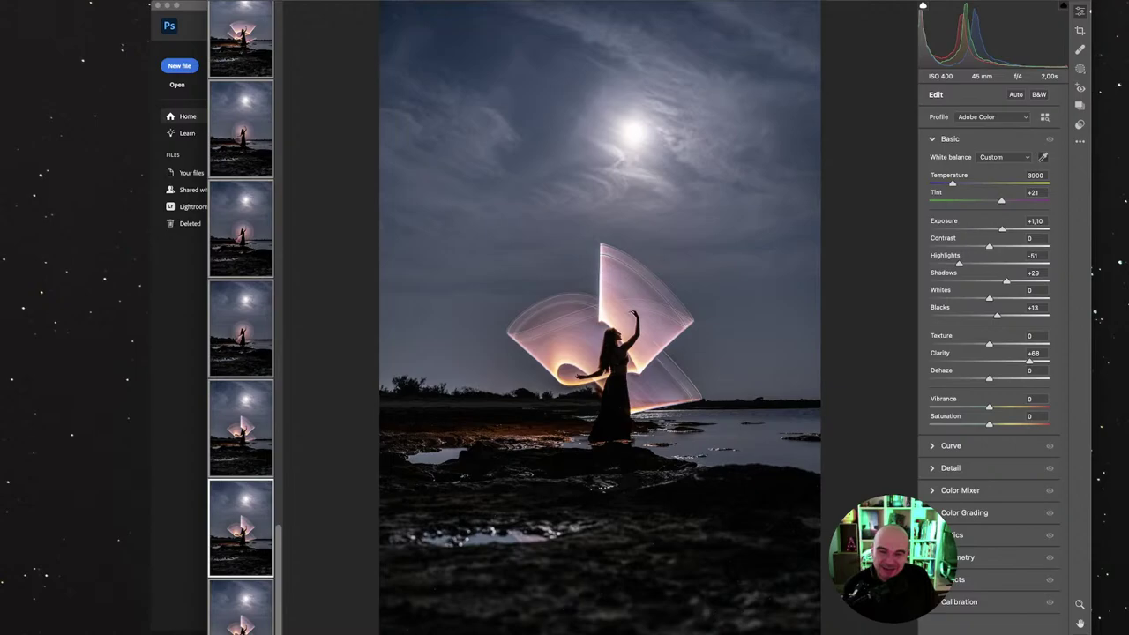
# Step: Zoom in on the dancer, lower Clarity to -20 and raise Texture to +16
pyautogui.press('super+plus')
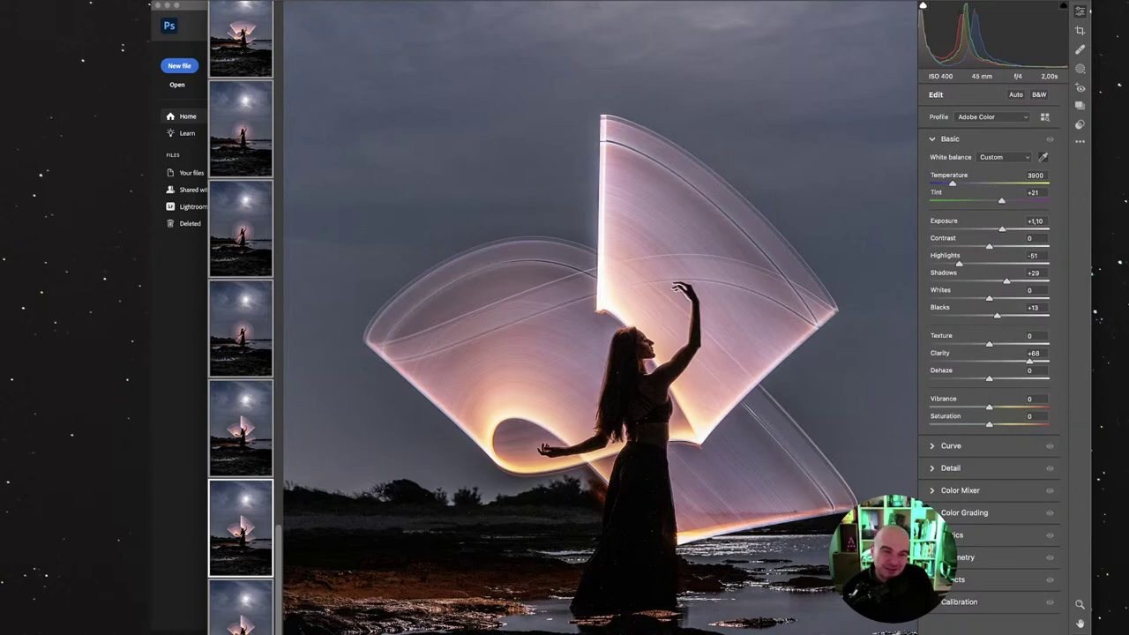
pyautogui.moveTo(1030, 361)
pyautogui.mouseDown()
pyautogui.moveTo(939, 361)
pyautogui.moveTo(977, 361)
pyautogui.mouseUp()
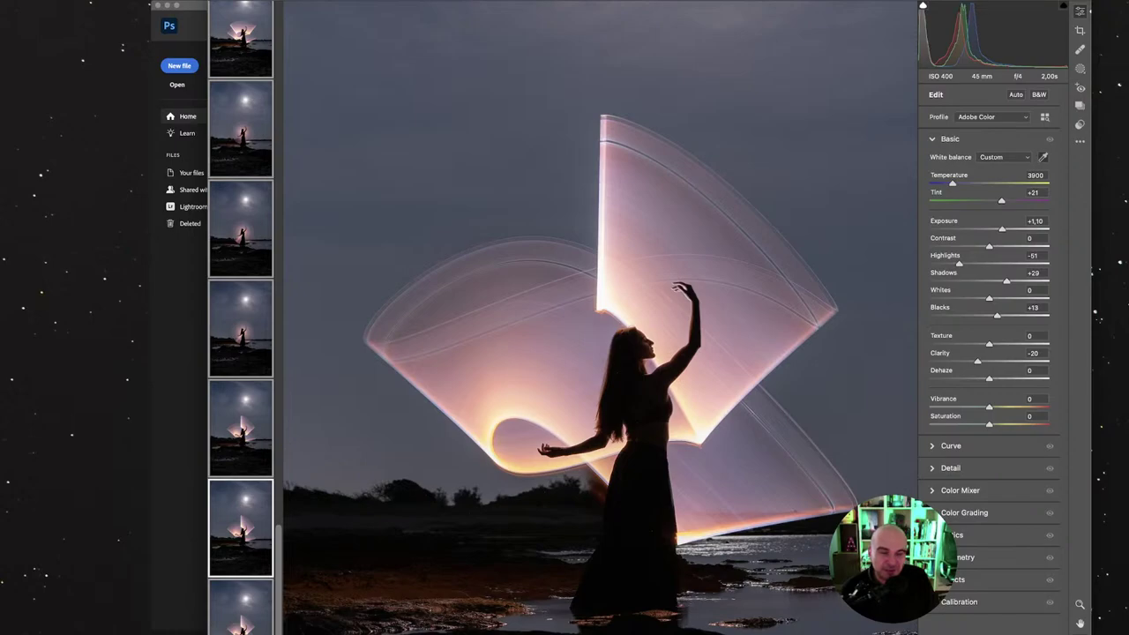
pyautogui.moveTo(988, 344); pyautogui.dragTo(998, 343)
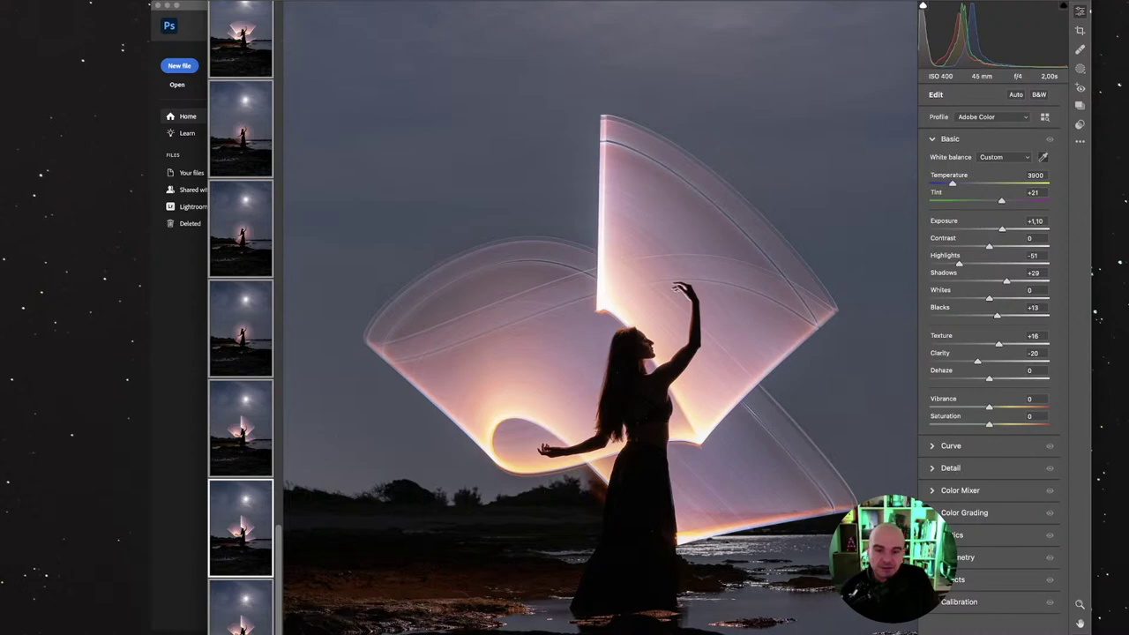
# Step: Set Vibrance to about +32 and Saturation to +2
pyautogui.moveTo(989, 407); pyautogui.dragTo(1011, 407)
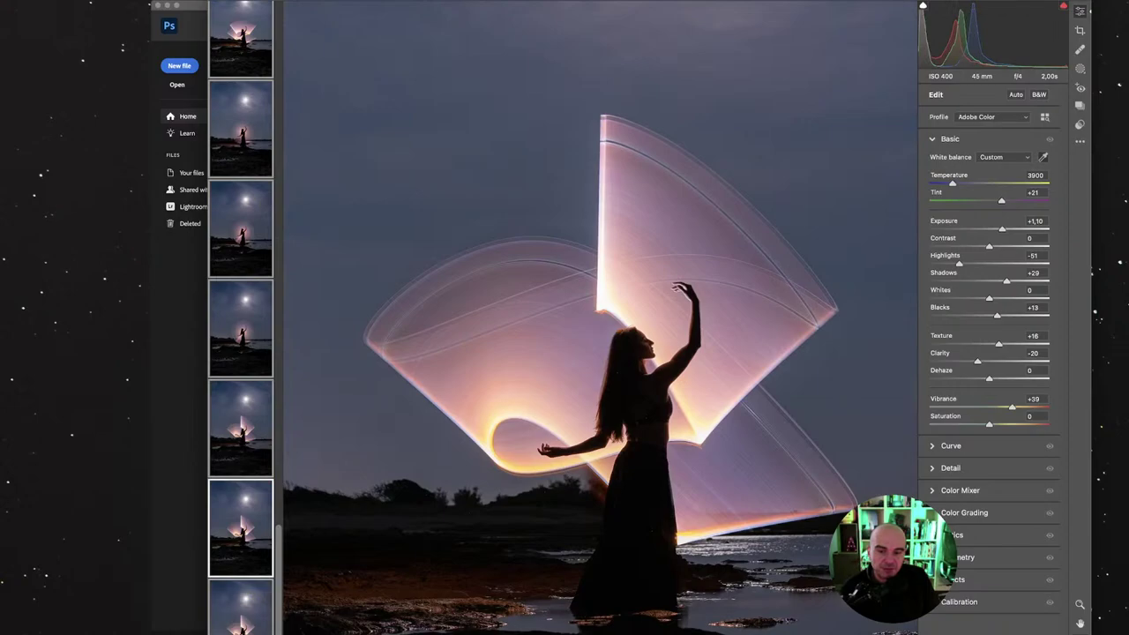
pyautogui.press('super+0')
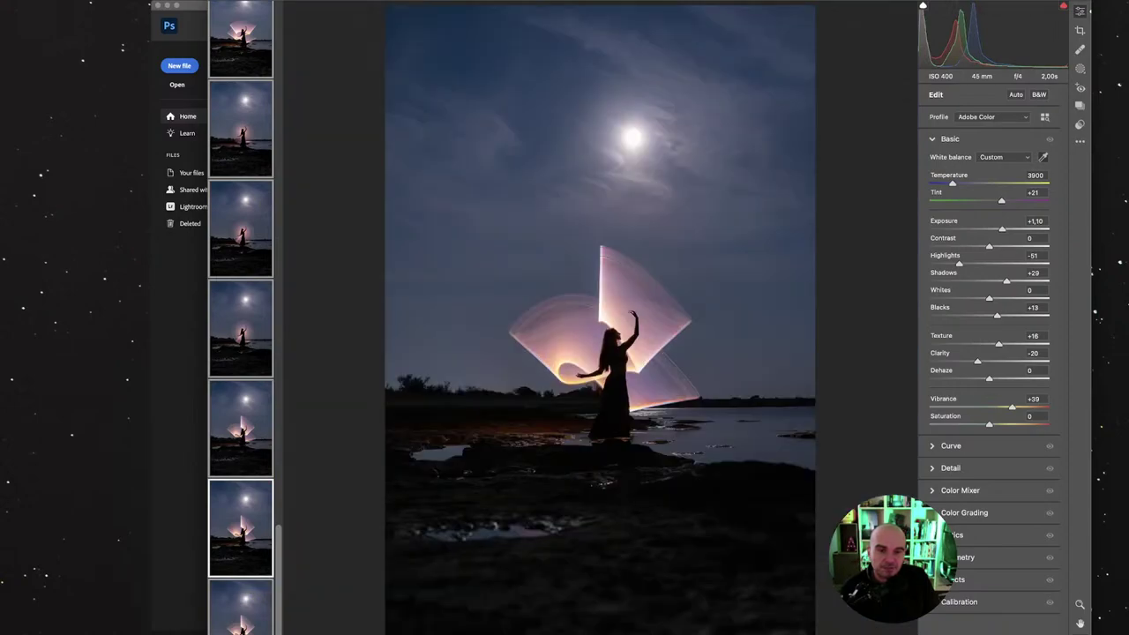
pyautogui.press('super+z')
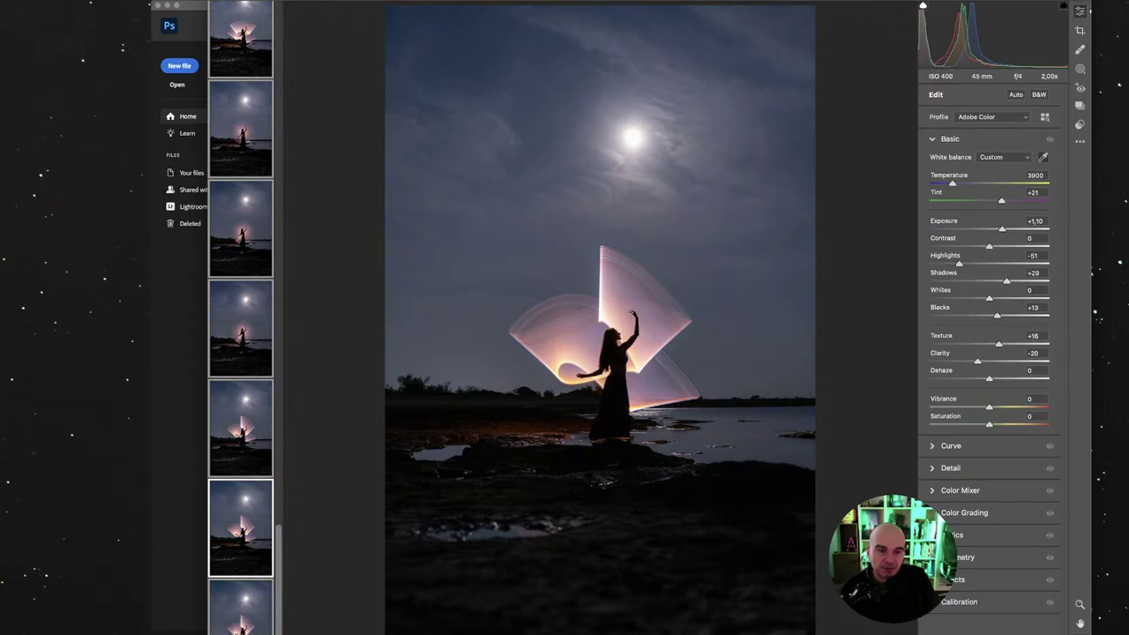
pyautogui.press('super+shift+z')
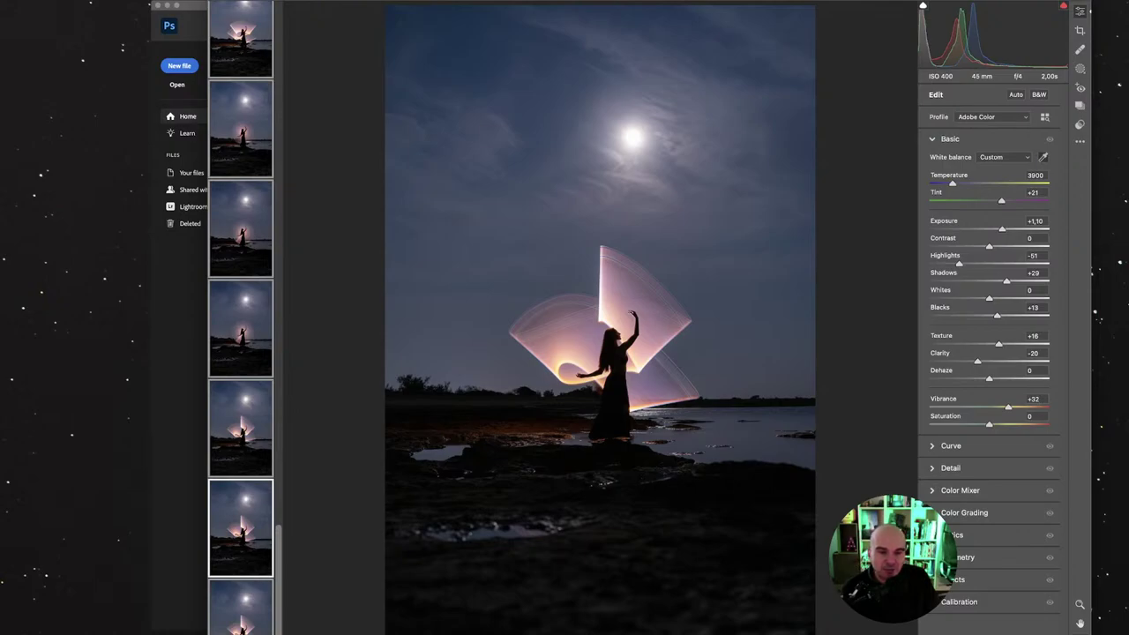
pyautogui.press('super+shift+z')
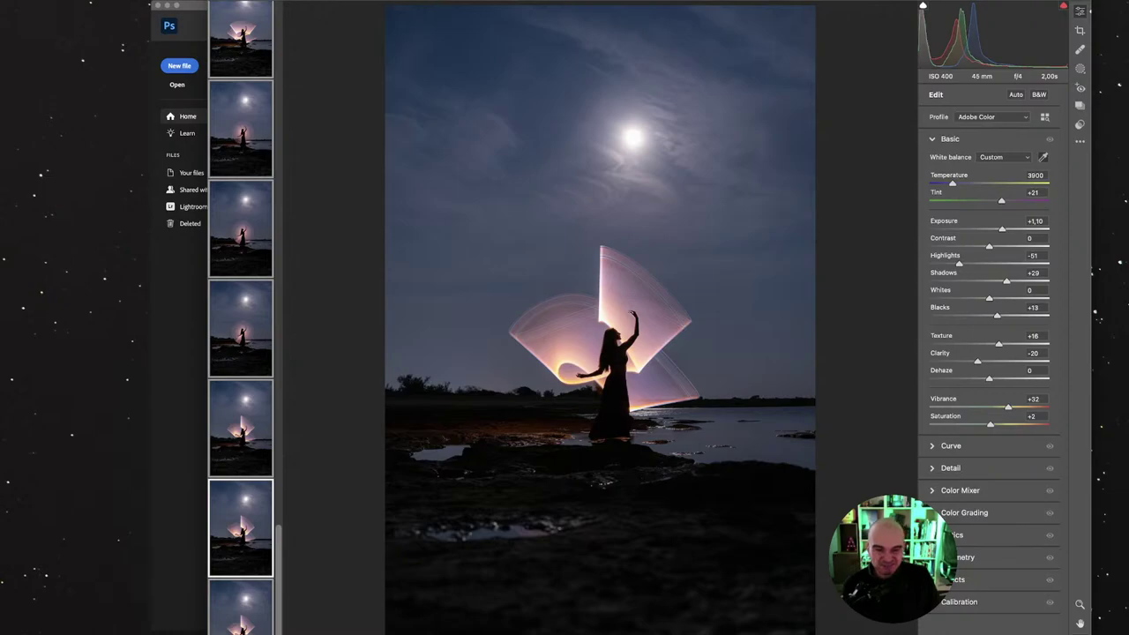
# Step: Cycle through Before/After comparison layouts, syncing the before image to the current edit
pyautogui.press('q')
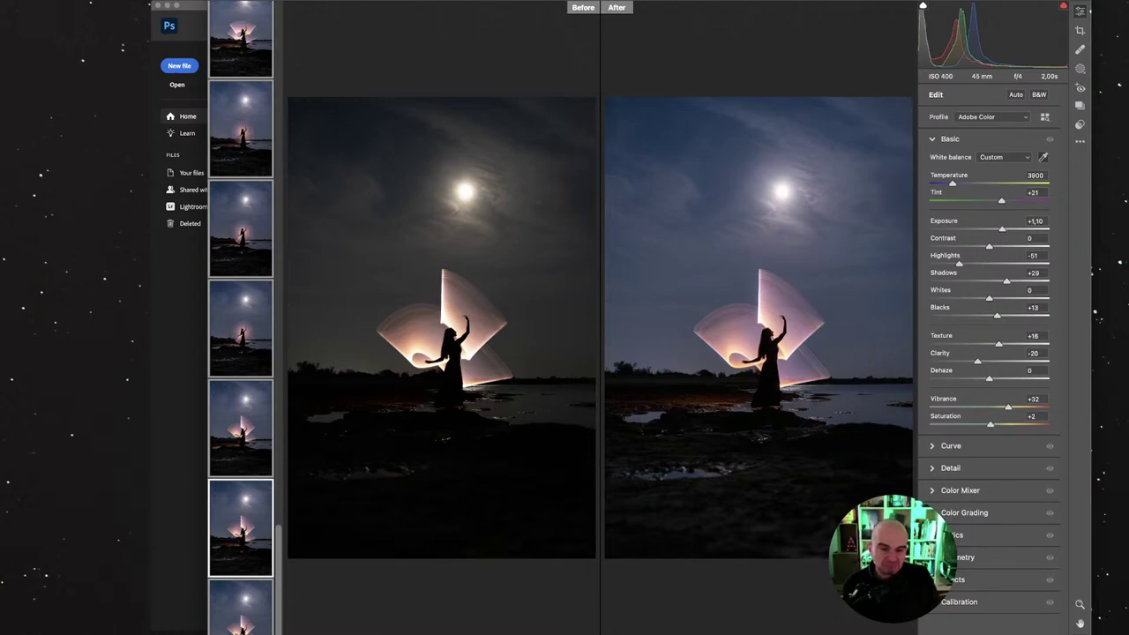
pyautogui.hotkey('alt', 'shift', 'p')
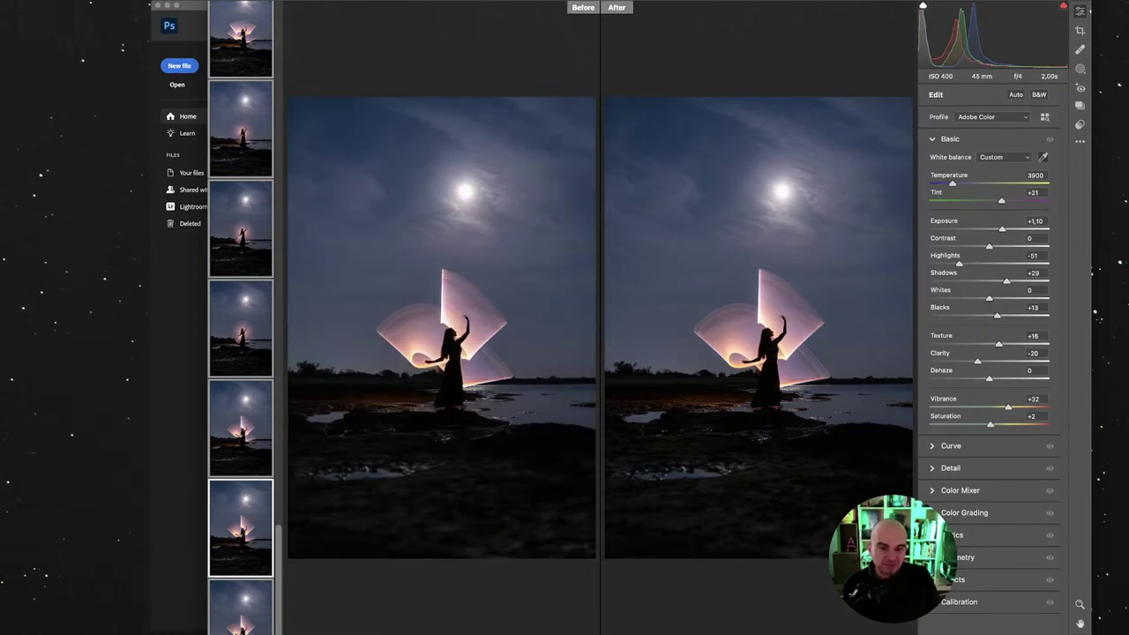
pyautogui.press('q')
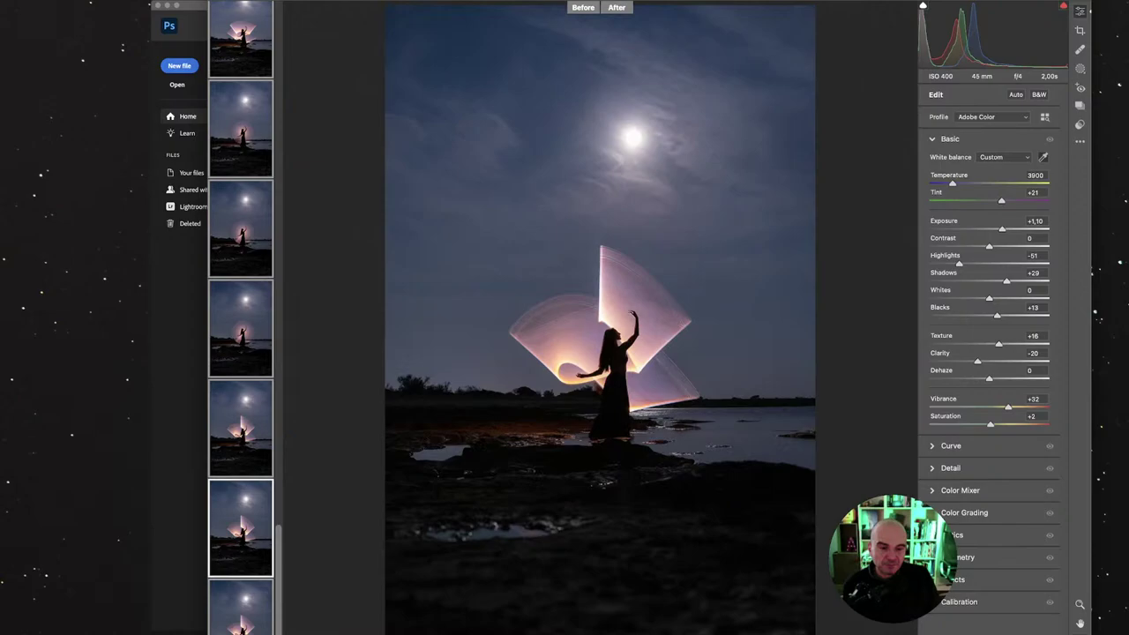
pyautogui.press('q')
pyautogui.press('q')
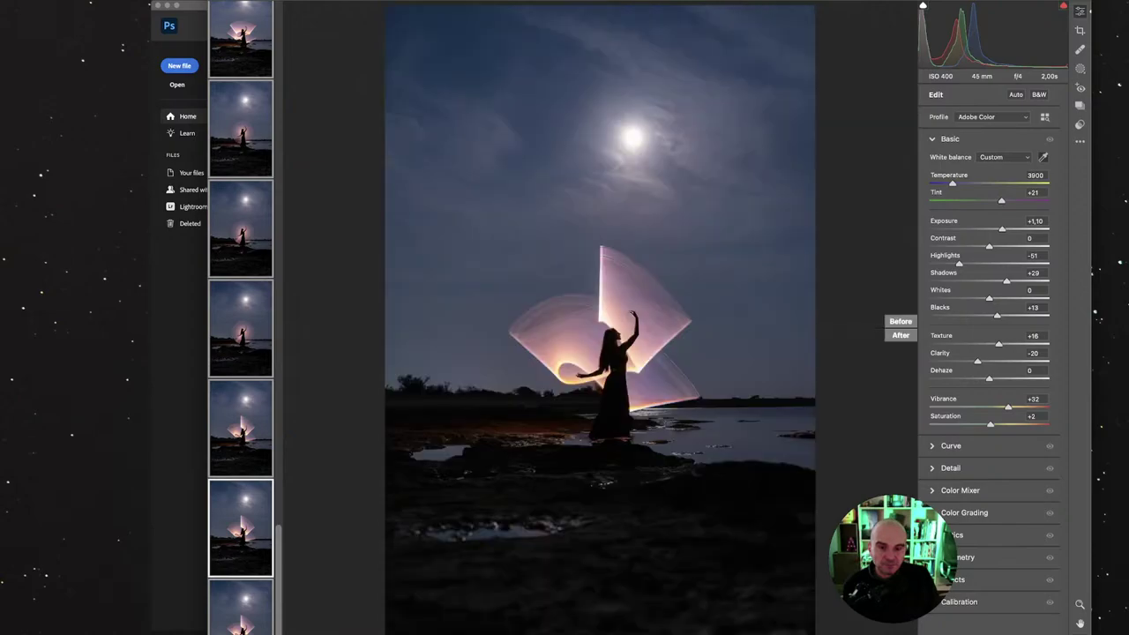
pyautogui.press('z')
# Step: Sample the sky for white balance, compare Before/After layouts, ending at Temperature 3750, Tint +20
pyautogui.click(746, 319)
pyautogui.click(747, 320)
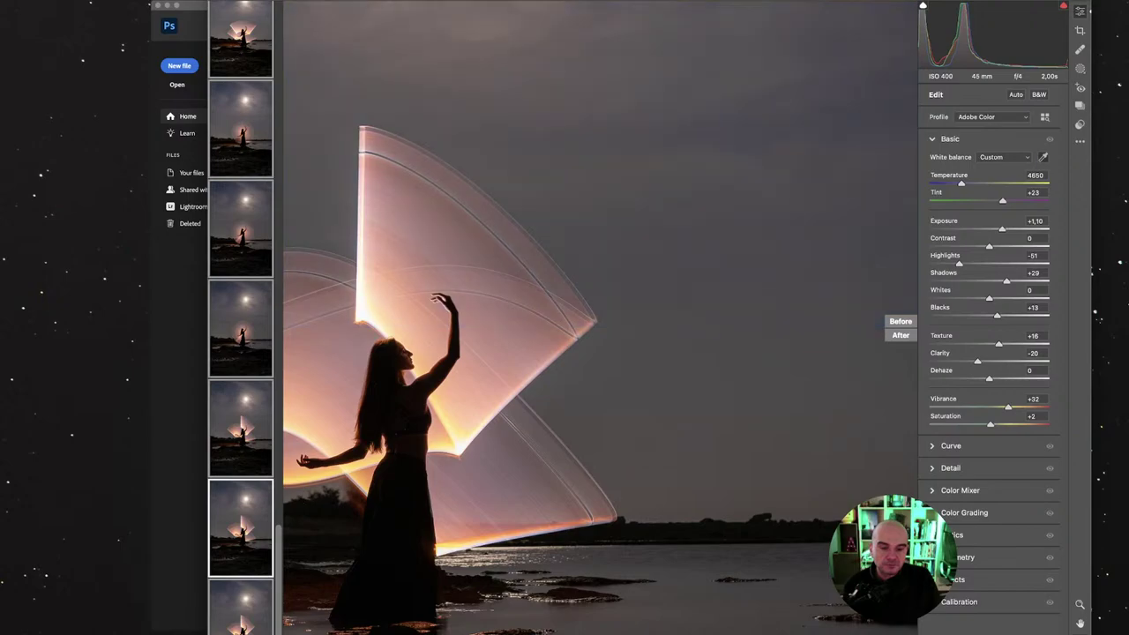
pyautogui.press('q')
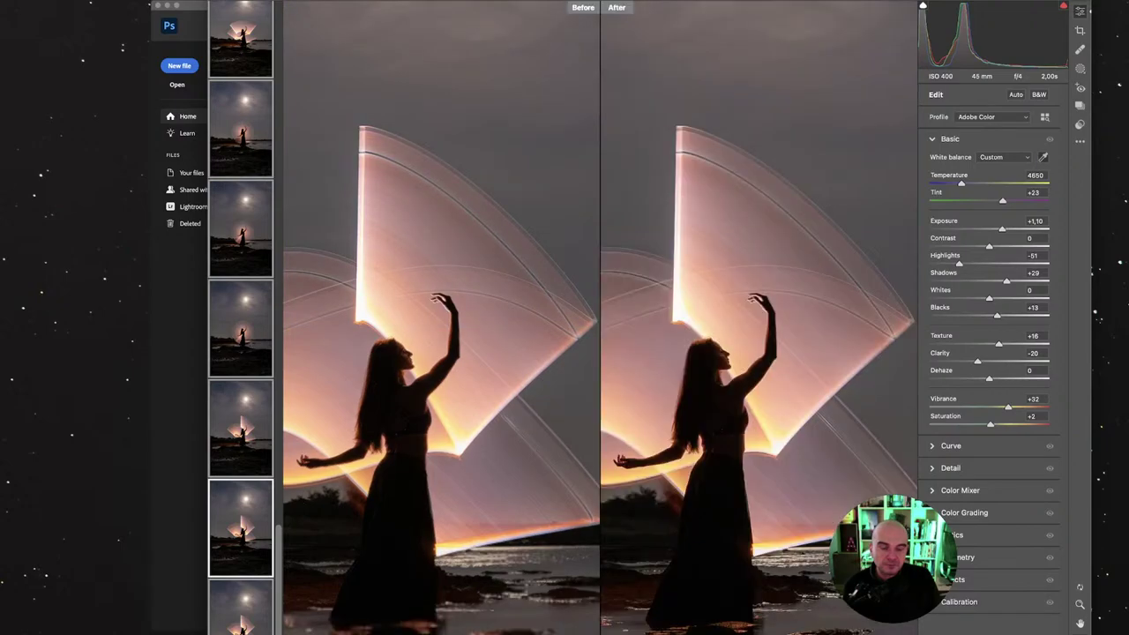
pyautogui.press('q')
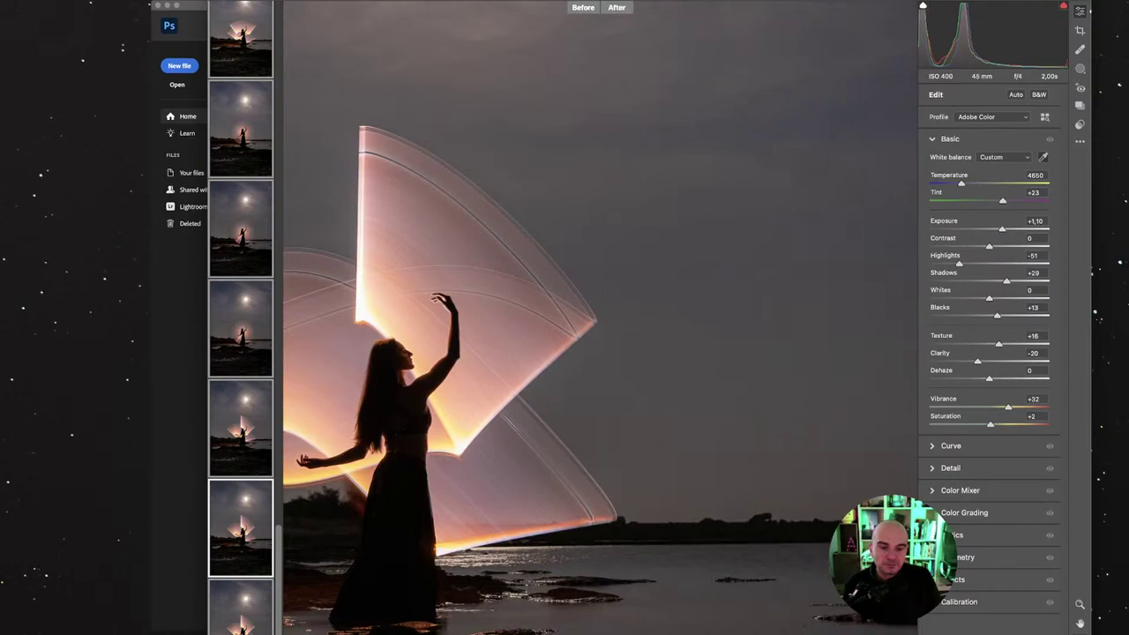
pyautogui.press('q')
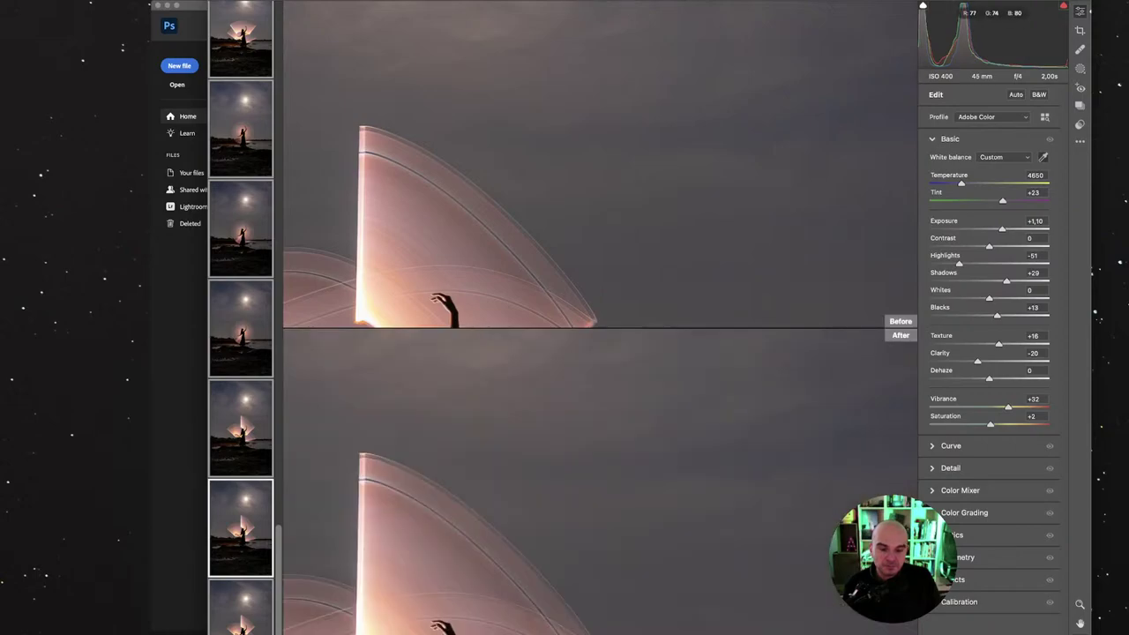
pyautogui.press('q')
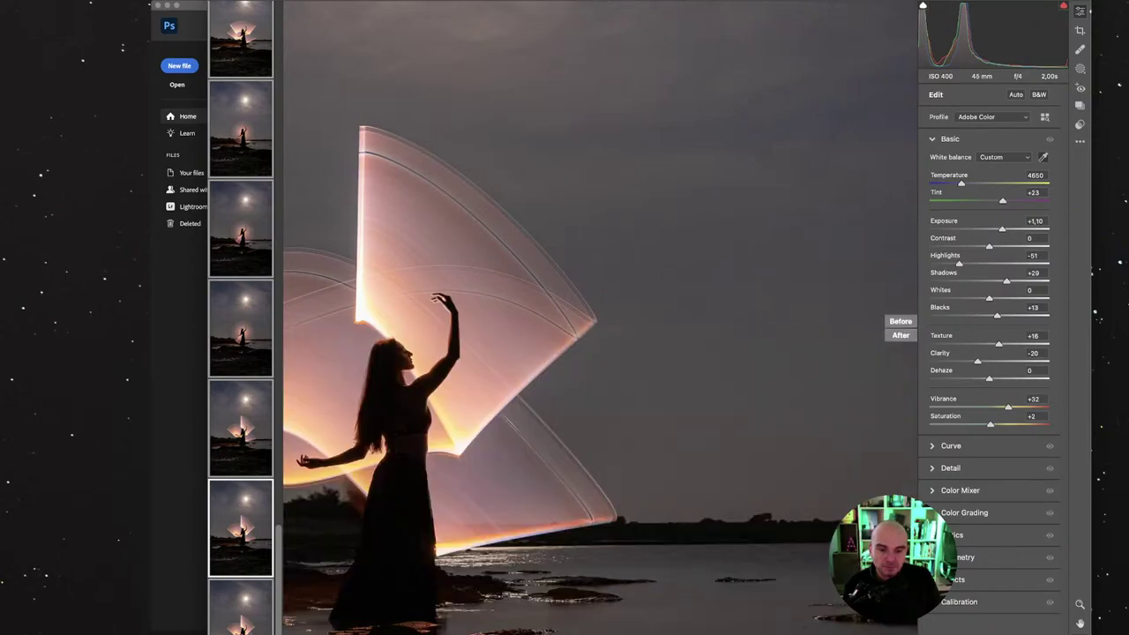
pyautogui.press('q')
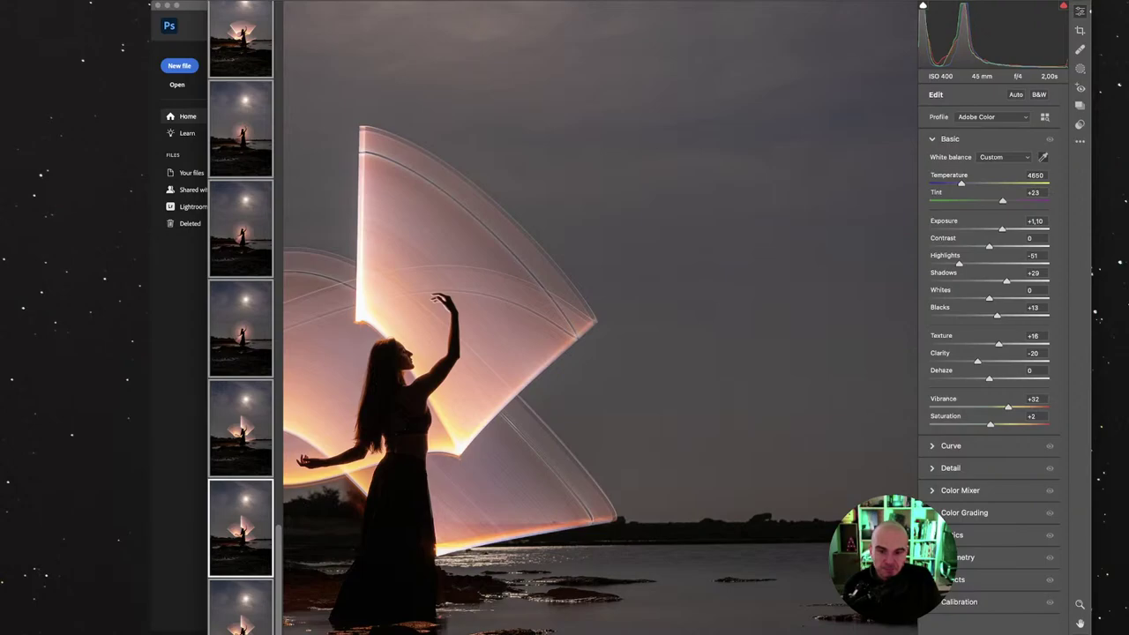
pyautogui.press('super+0')
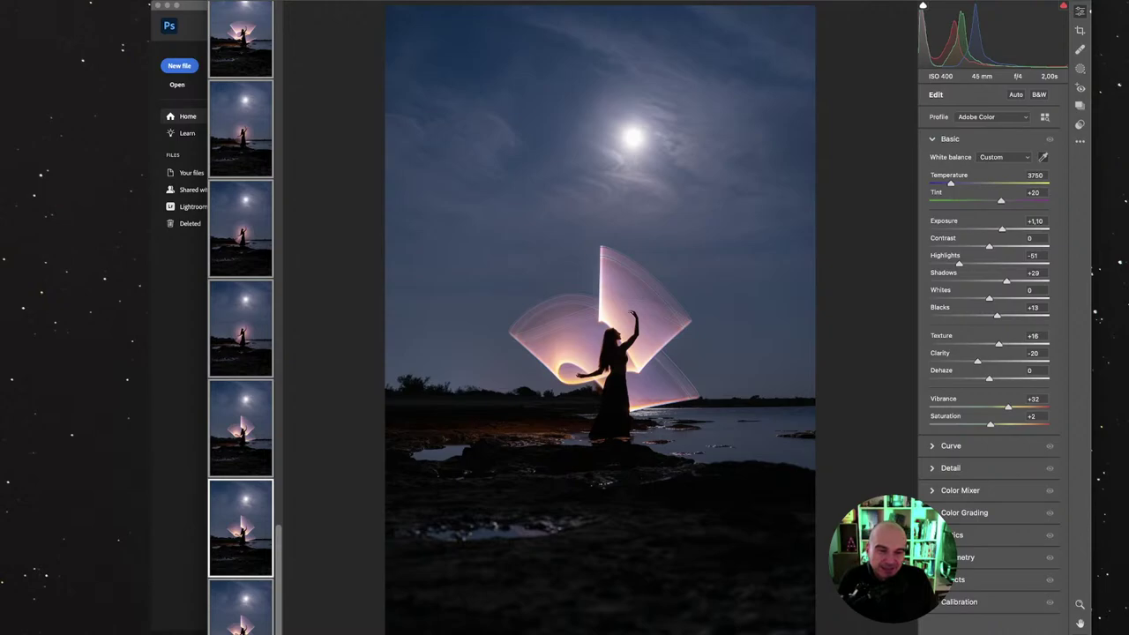
# Step: In Color Mixer HSL Hue, set Greens -82, Aquas +75 and Yellows -19
pyautogui.press('super+alt+4')
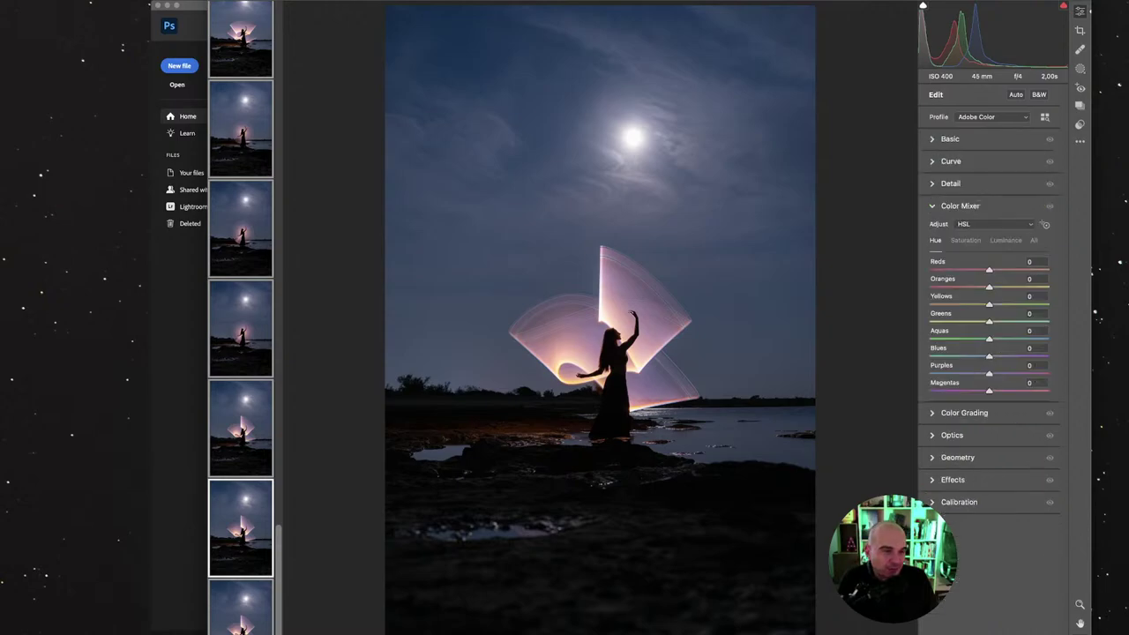
pyautogui.moveTo(989, 338); pyautogui.dragTo(941, 321)
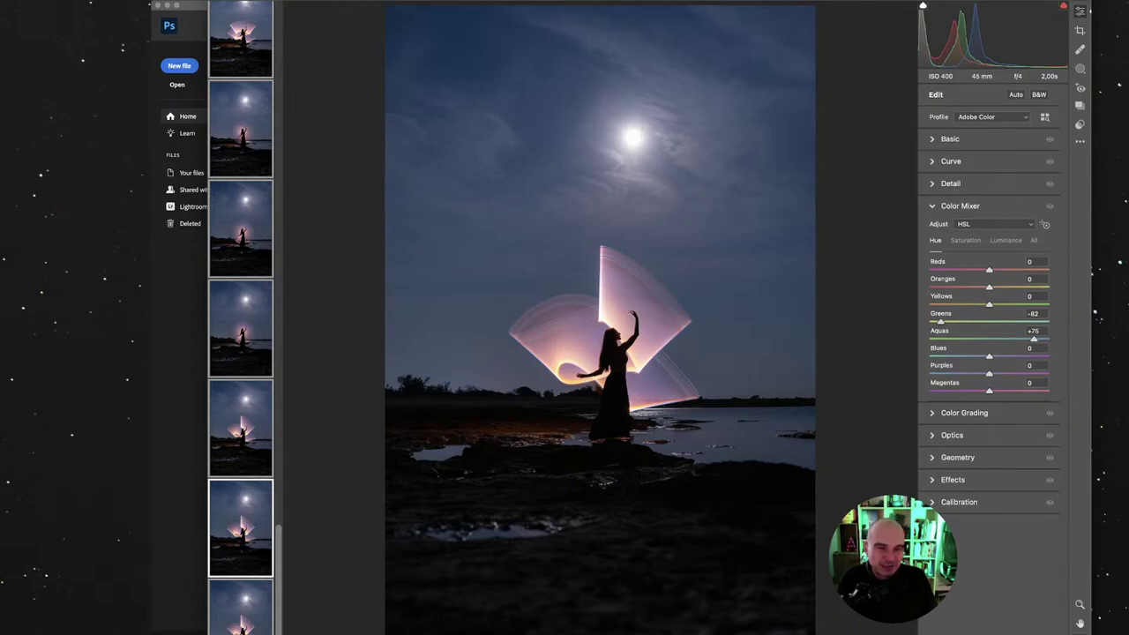
pyautogui.moveTo(989, 303); pyautogui.dragTo(977, 304)
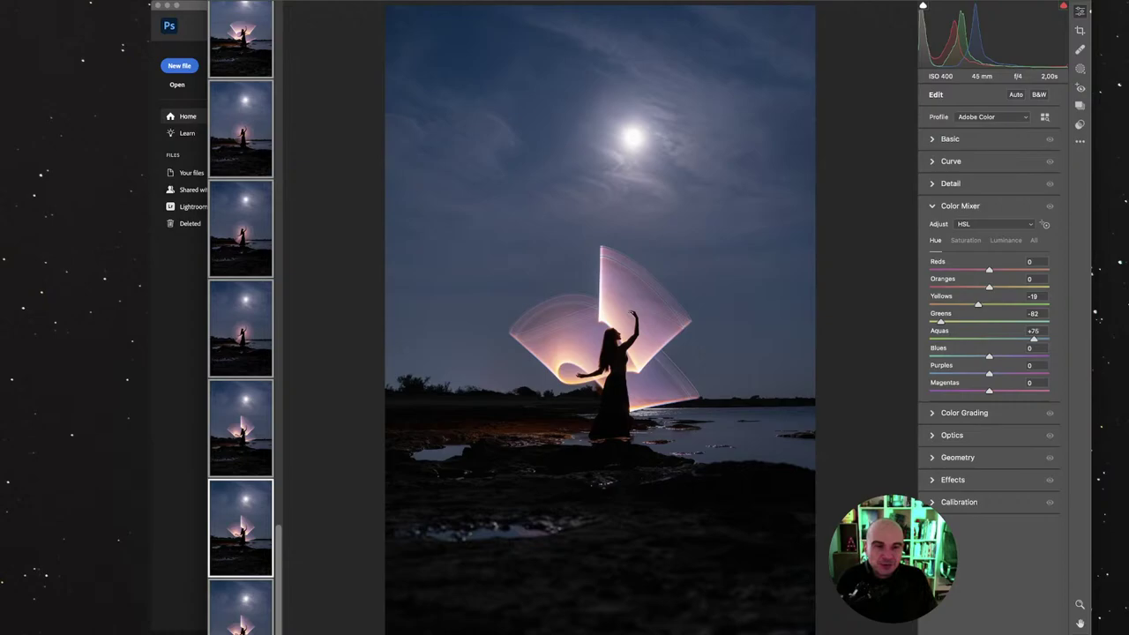
# Step: Boost Orange, Purple and Magenta (+16) saturation, then enable chromatic aberration removal in Optics
pyautogui.click(965, 240)
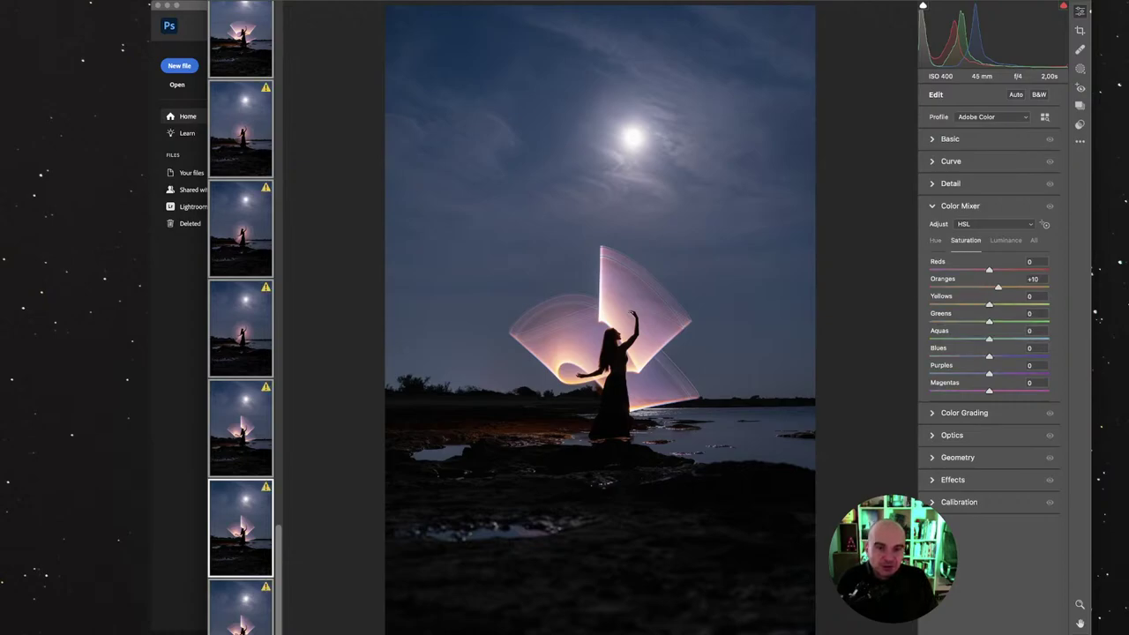
pyautogui.moveTo(989, 288); pyautogui.dragTo(997, 287)
pyautogui.moveTo(989, 390); pyautogui.dragTo(998, 391)
pyautogui.moveTo(988, 374); pyautogui.dragTo(992, 373)
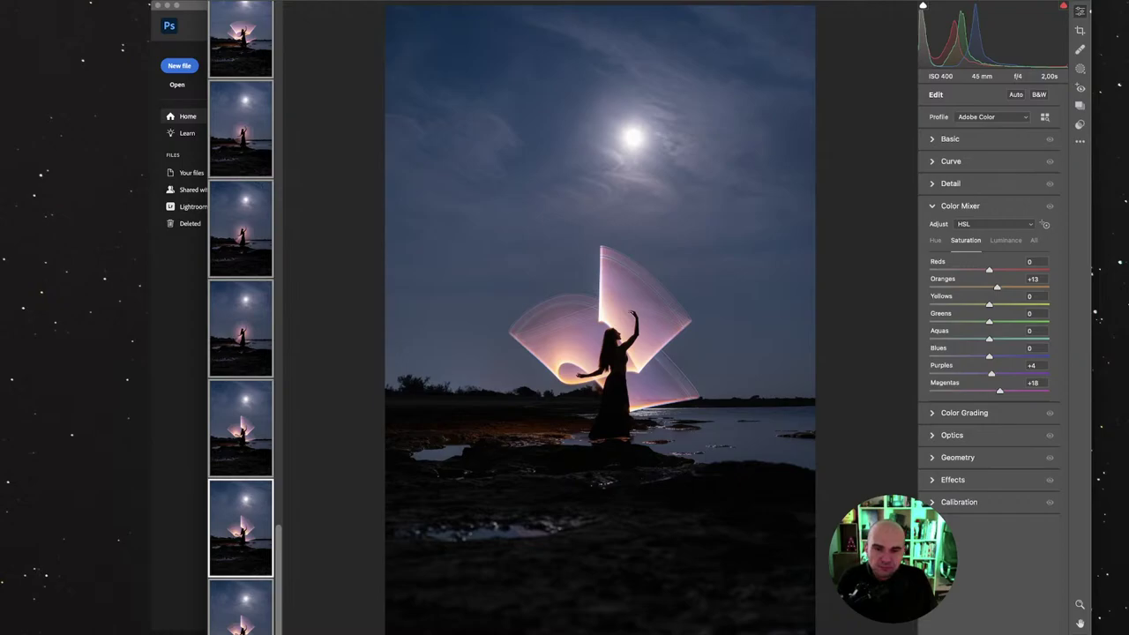
pyautogui.moveTo(989, 304)
pyautogui.mouseDown()
pyautogui.moveTo(1014, 304)
pyautogui.moveTo(1003, 305)
pyautogui.mouseUp()
pyautogui.click(935, 240)
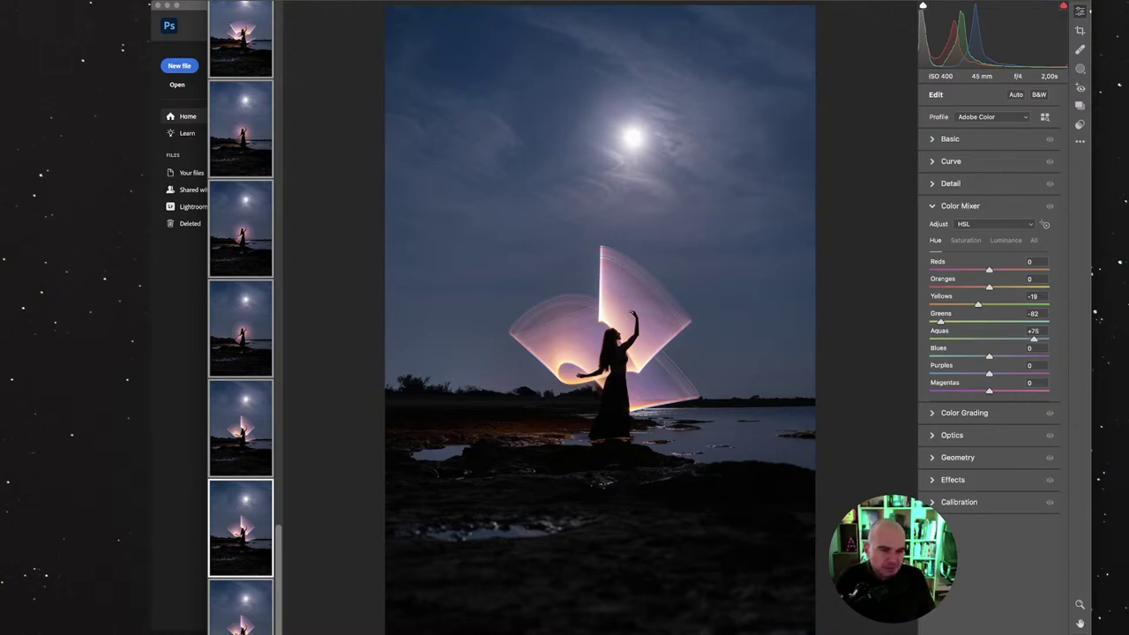
pyautogui.click(957, 457)
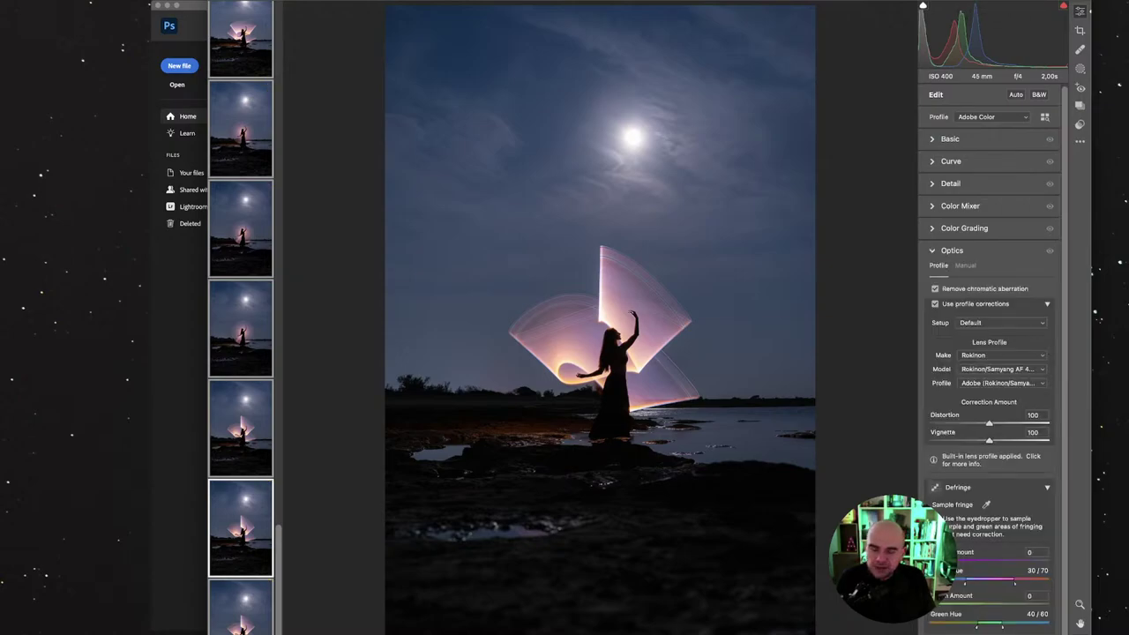
# Step: Zoom in close on the dancer and light trail, then scroll down to the Effects Grain and Vignetting settings
pyautogui.press('super+plus')
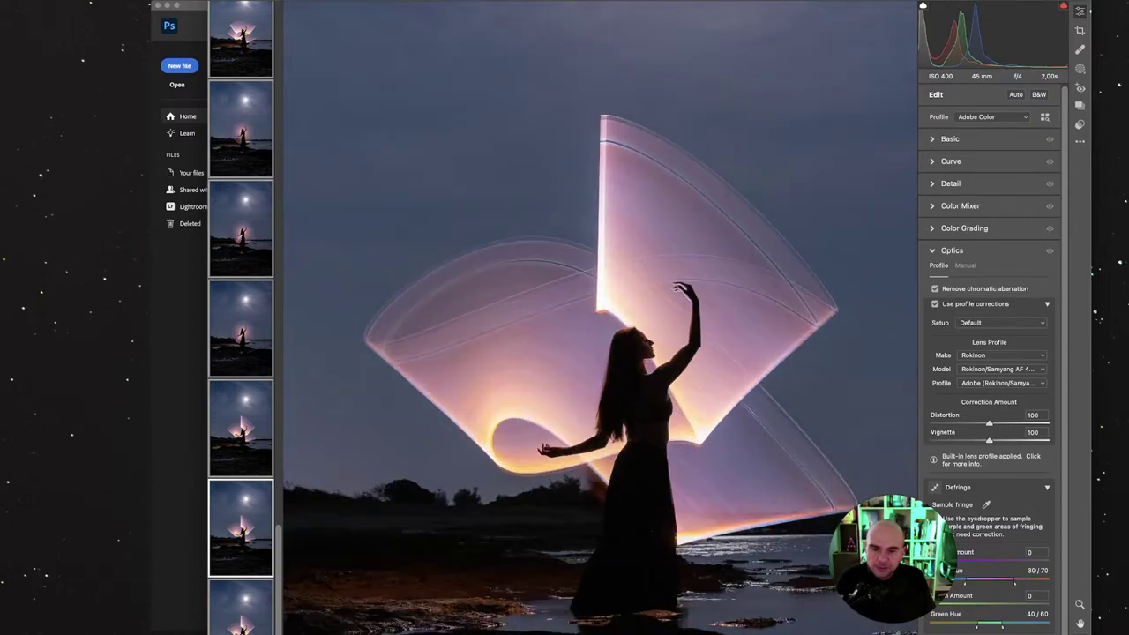
pyautogui.press('super+plus')
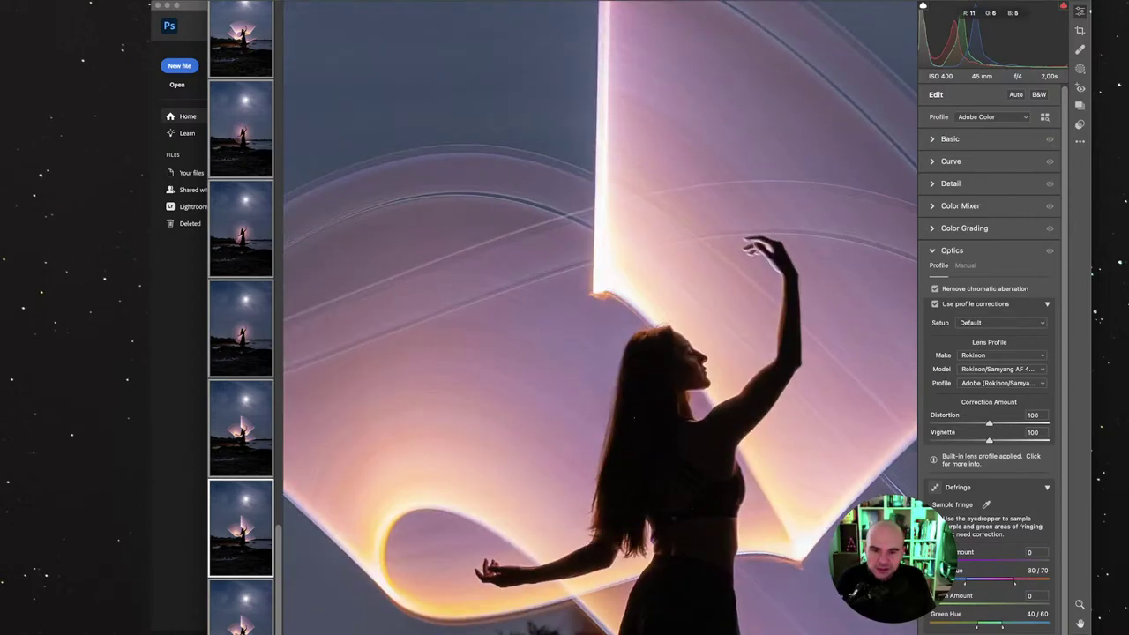
pyautogui.scroll(-5, 600, 318)
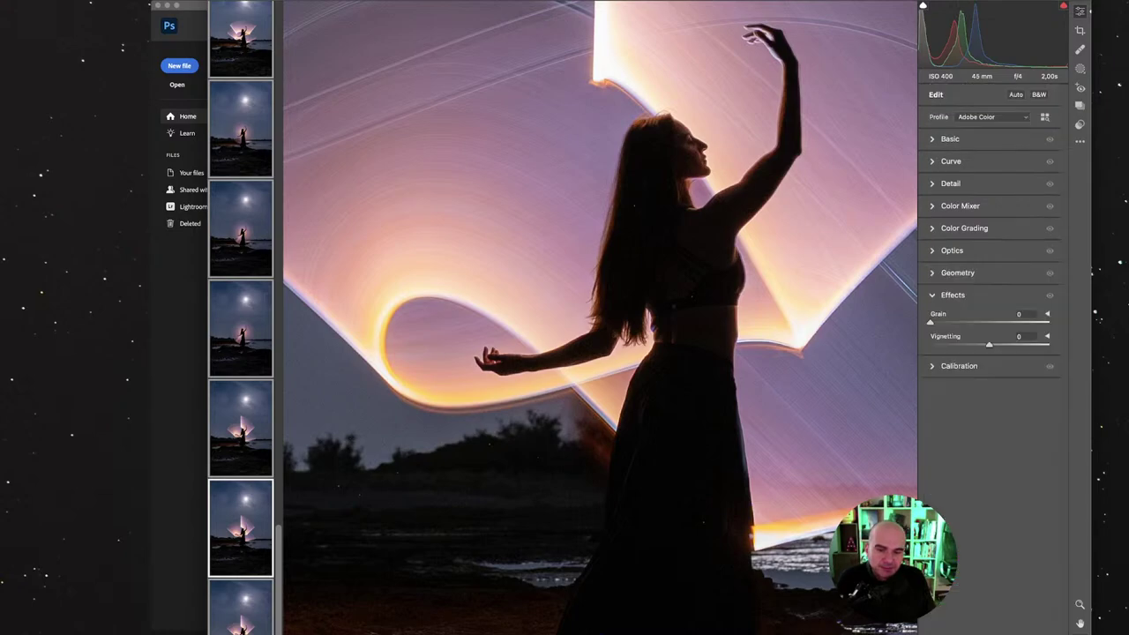
# Step: Fit the photo in view, set Vignetting to -5, and bring up the new-mask options
pyautogui.press('super+0')
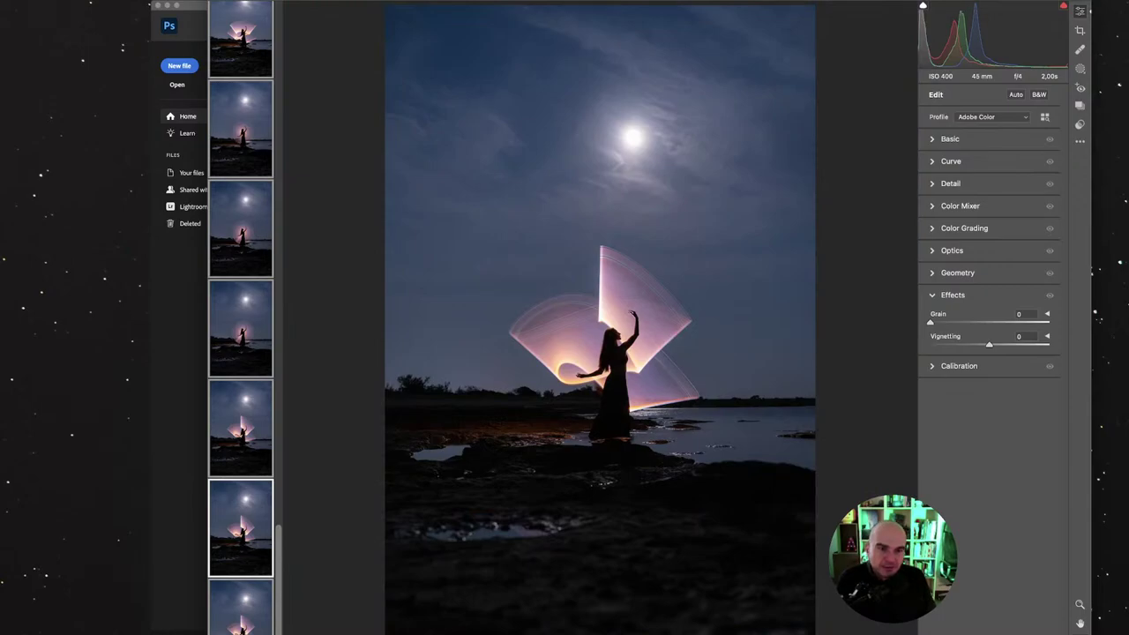
pyautogui.press('Down')
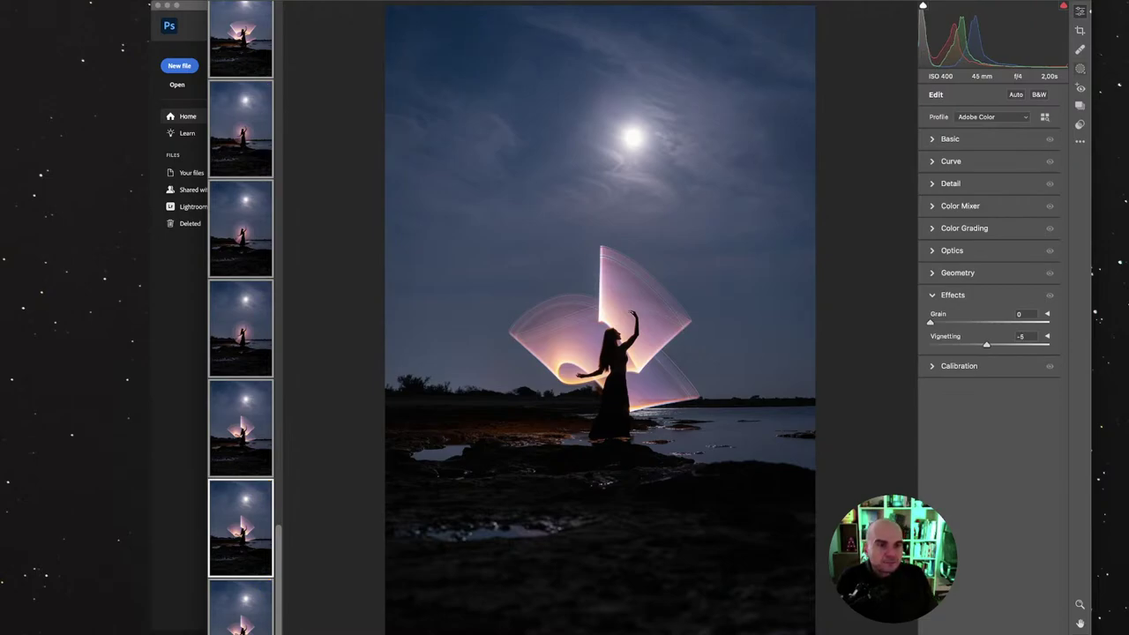
pyautogui.hotkey('shift', 'w')
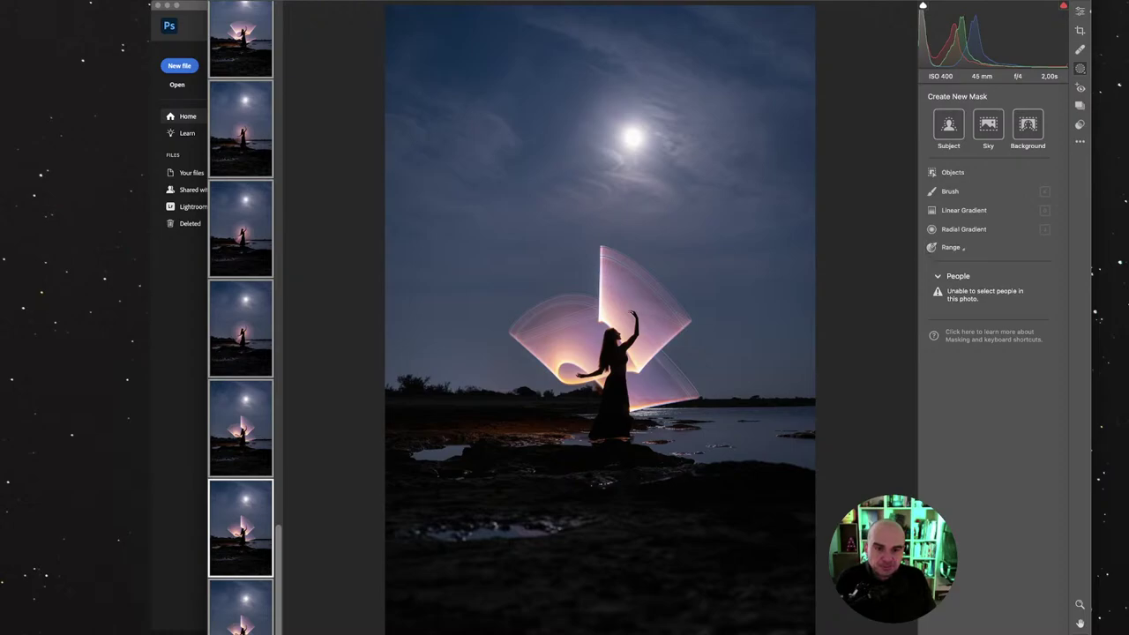
# Step: Create a Luminance Range mask sampled from the dark foreground
pyautogui.hotkey('shift', 'q')
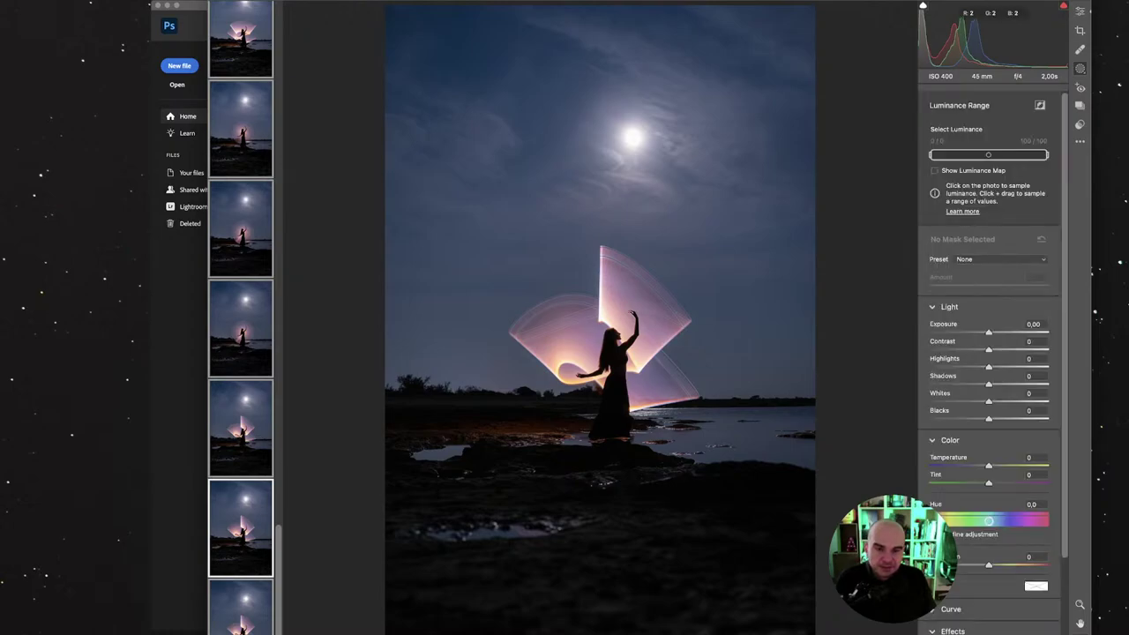
pyautogui.click(743, 492)
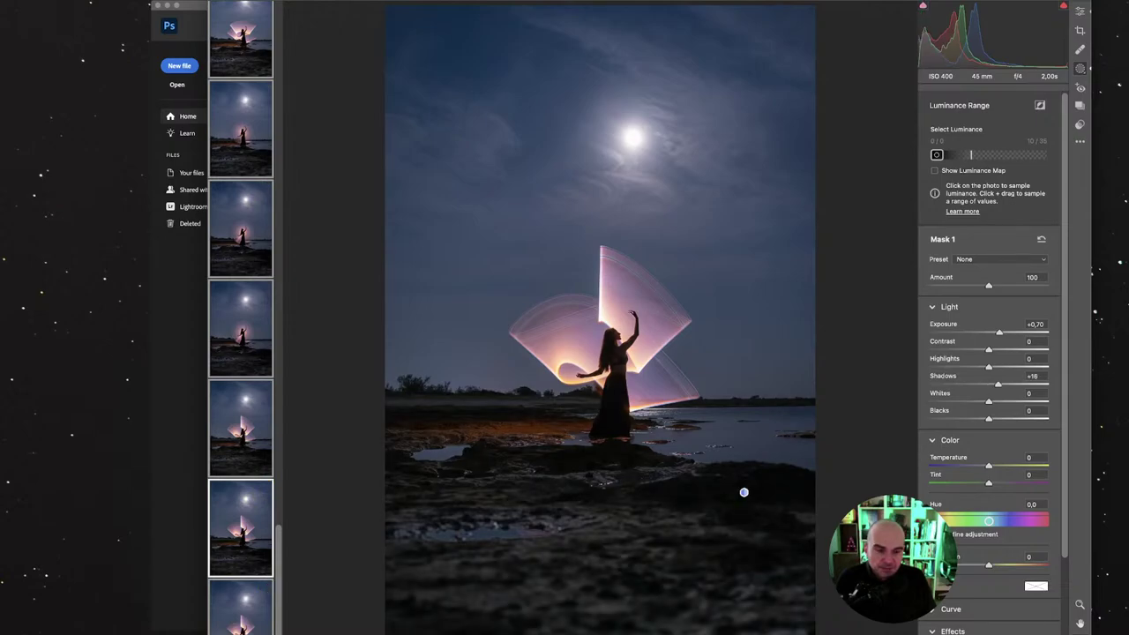
pyautogui.scroll(-4, 988, 353)
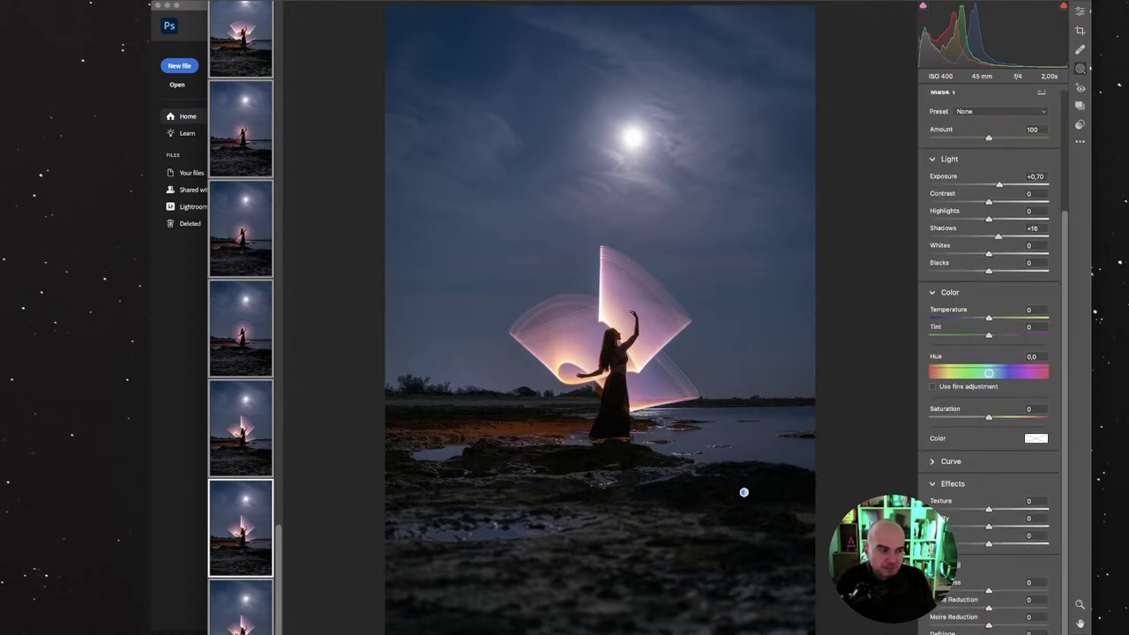
pyautogui.scroll(3, 988, 352)
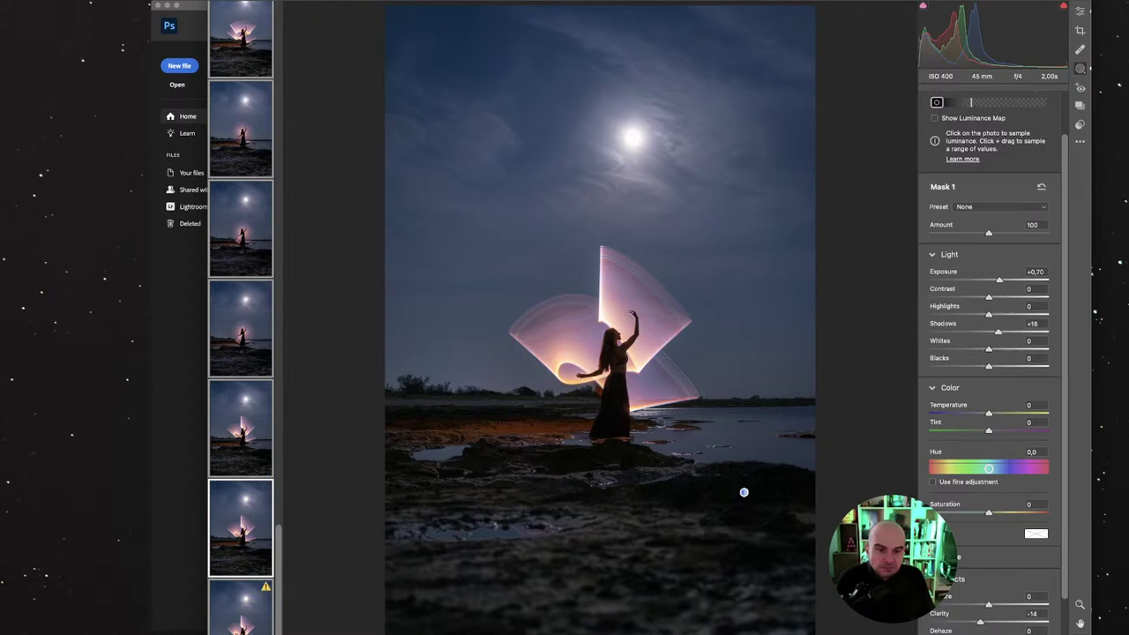
pyautogui.scroll(-3, 988, 362)
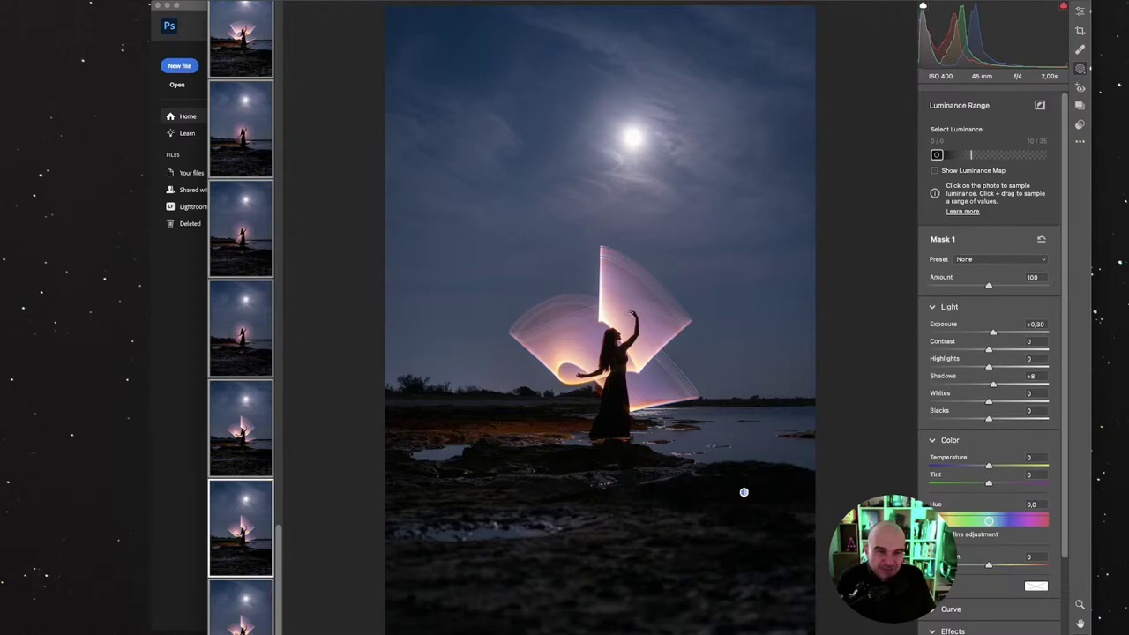
# Step: Lift the masked area with Exposure +0,45, Shadows +9 and Clarity -14, checking the dancer up close
pyautogui.press('Up')
pyautogui.press('Up')
pyautogui.press('Up')
pyautogui.press('Up')
pyautogui.press('super+alt+0')
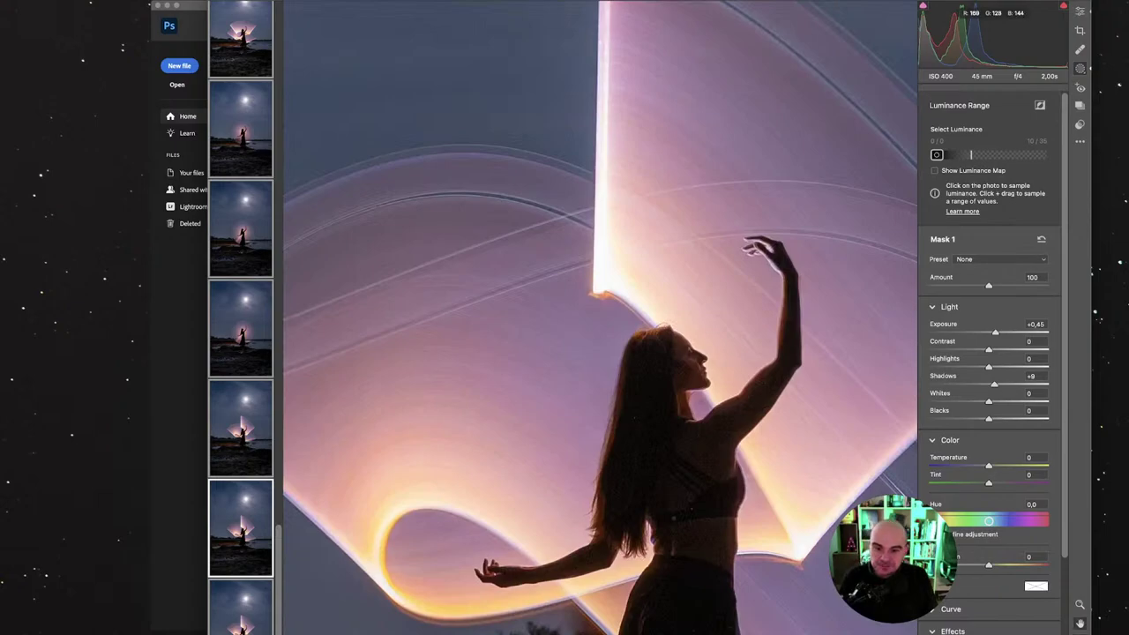
pyautogui.scroll(-10, 600, 317)
pyautogui.scroll(-10, 600, 318)
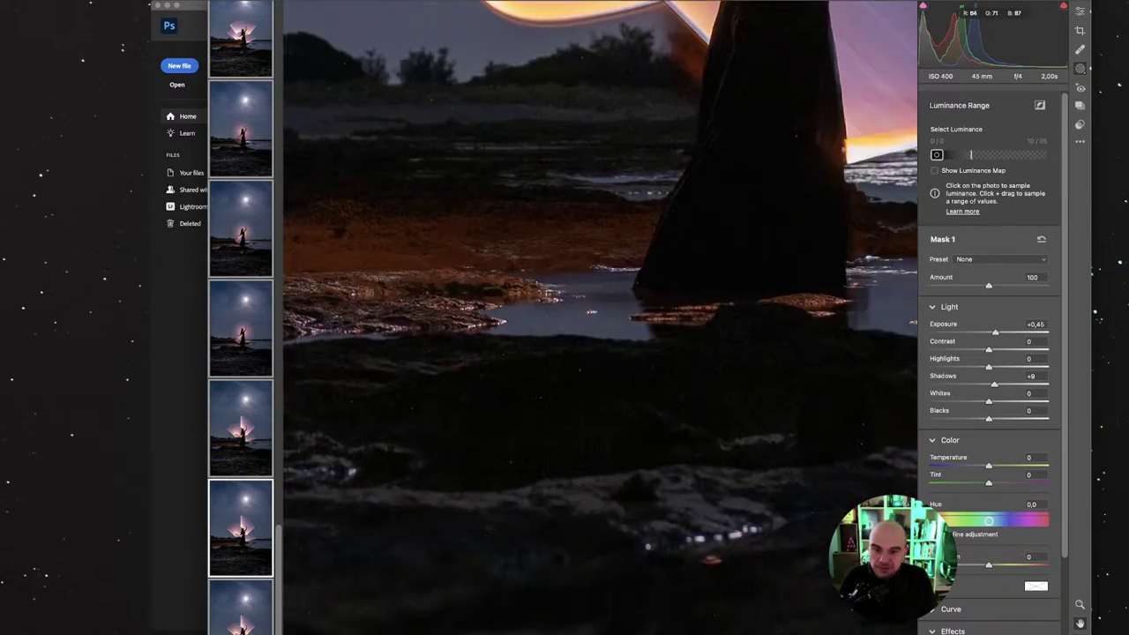
pyautogui.scroll(-5, 600, 317)
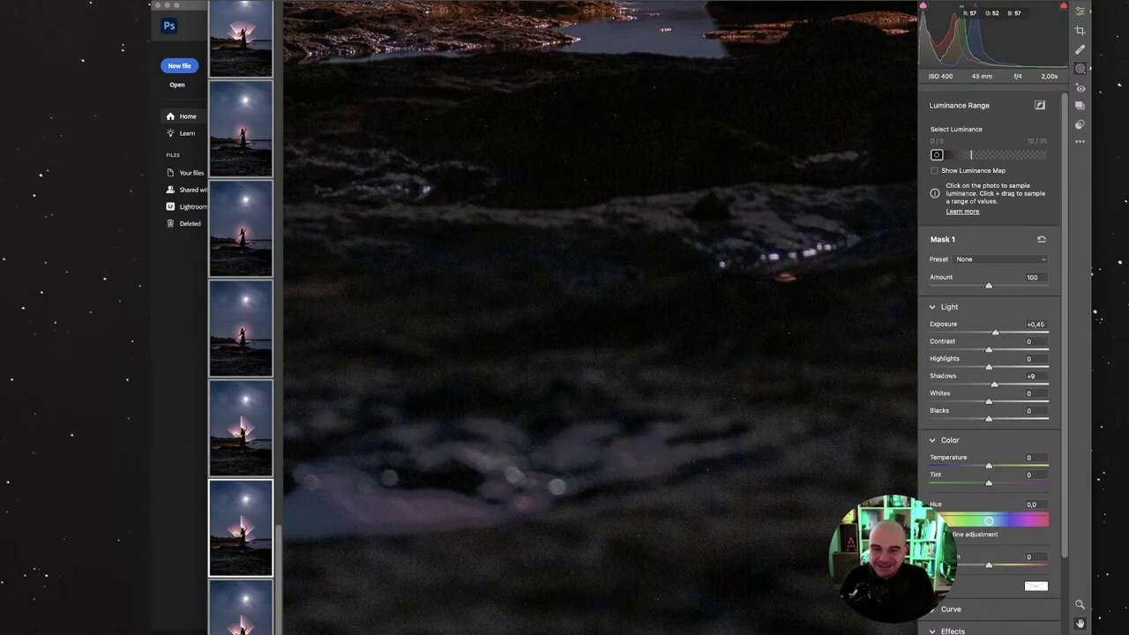
pyautogui.scroll(-5, 600, 318)
pyautogui.scroll(7, 600, 318)
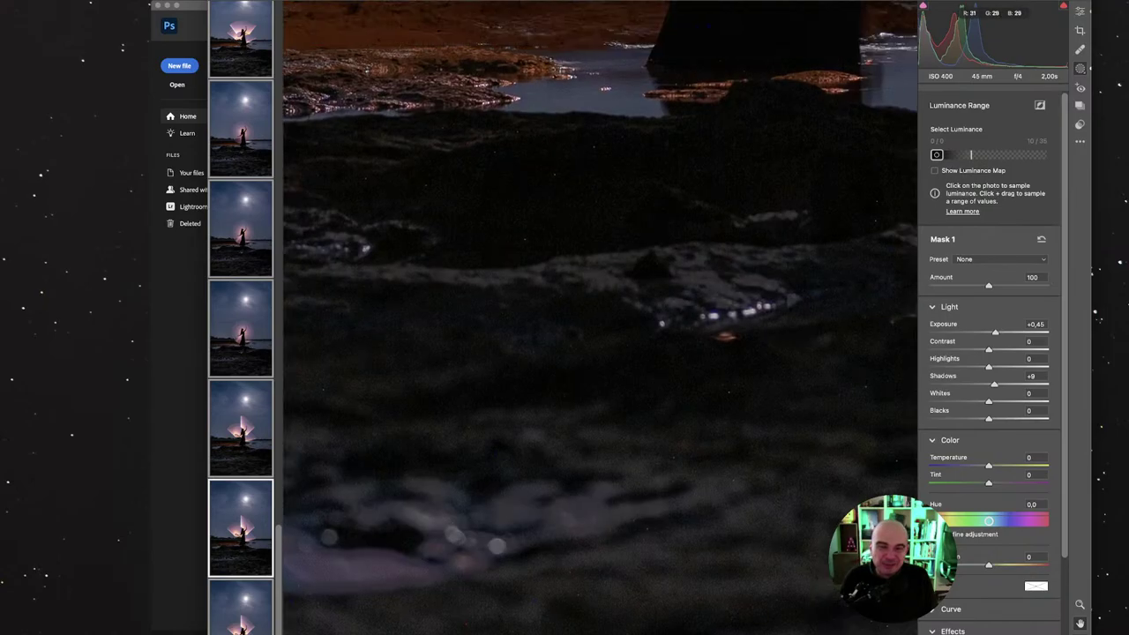
pyautogui.scroll(10, 600, 318)
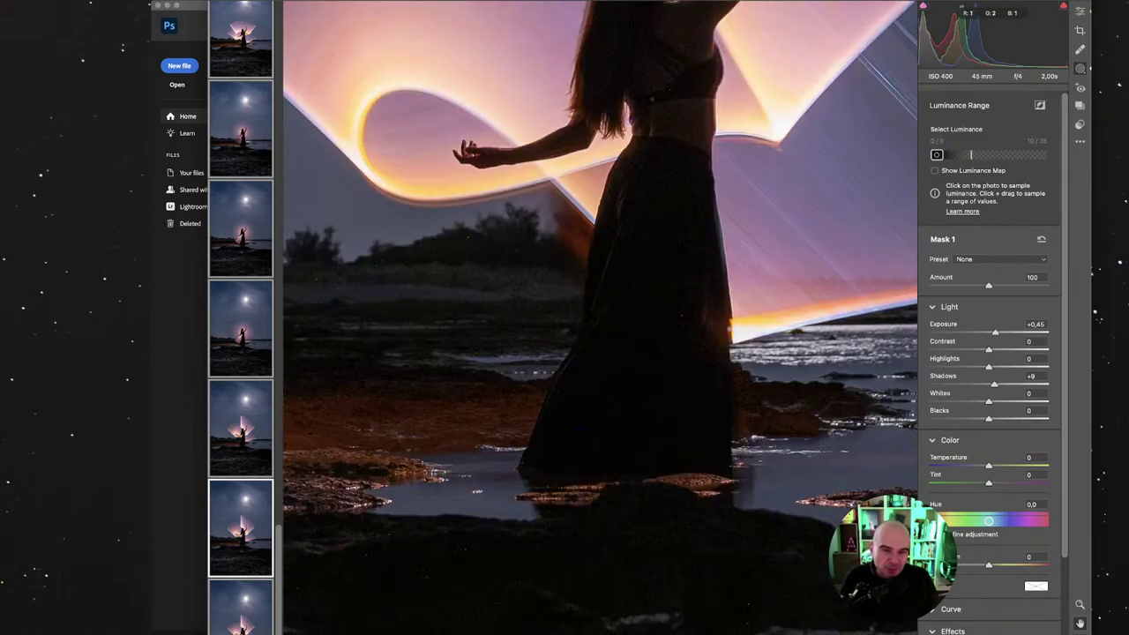
pyautogui.scroll(2, 600, 318)
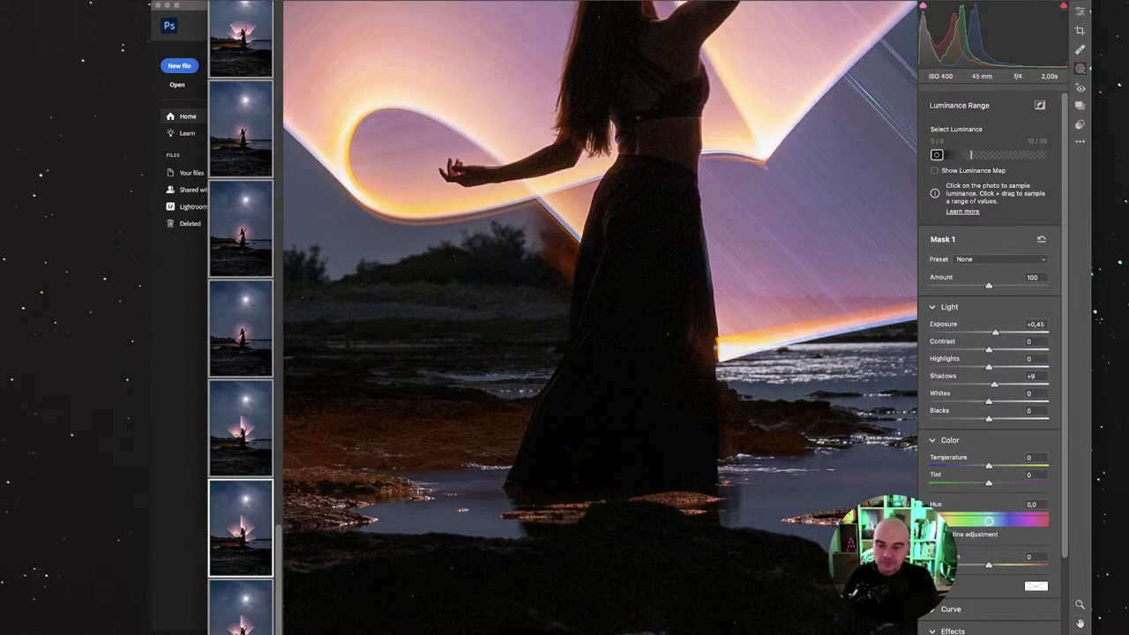
pyautogui.press('super+0')
pyautogui.press('super+0')
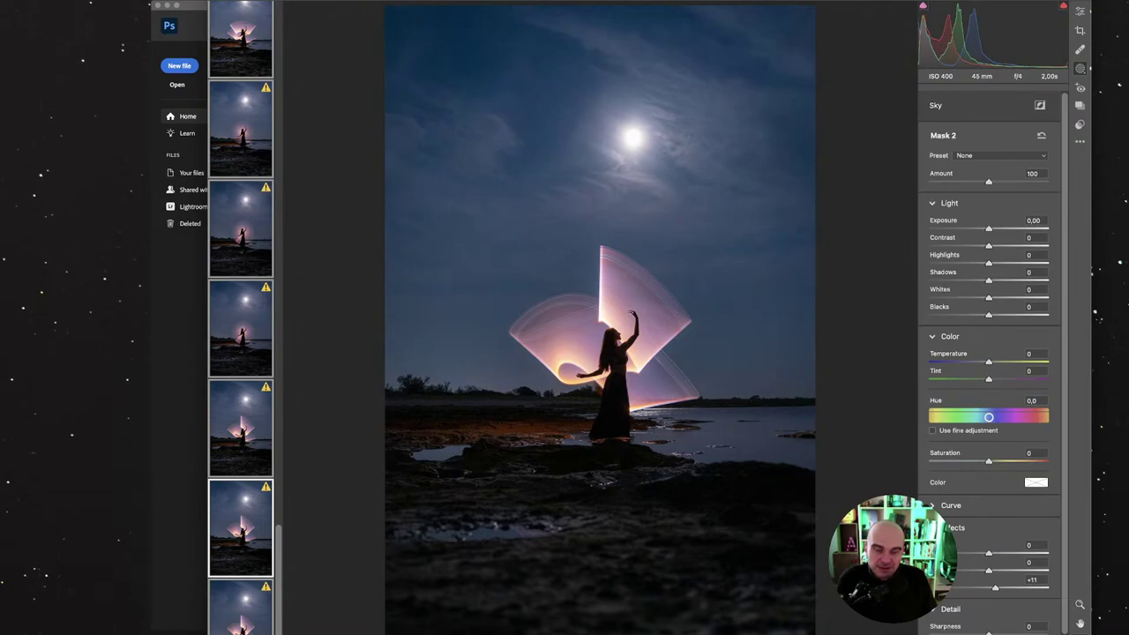
# Step: Push the sky mask's Effects slider to +25, then ease it back to +3
pyautogui.moveTo(996, 587); pyautogui.dragTo(1003, 588)
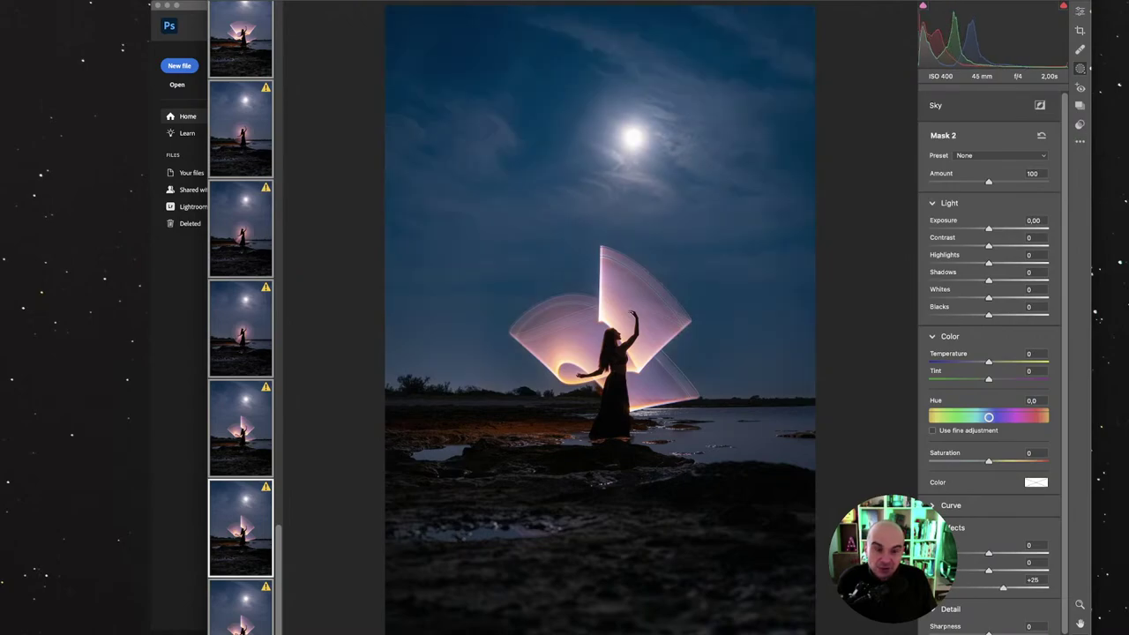
pyautogui.moveTo(1002, 587); pyautogui.dragTo(989, 588)
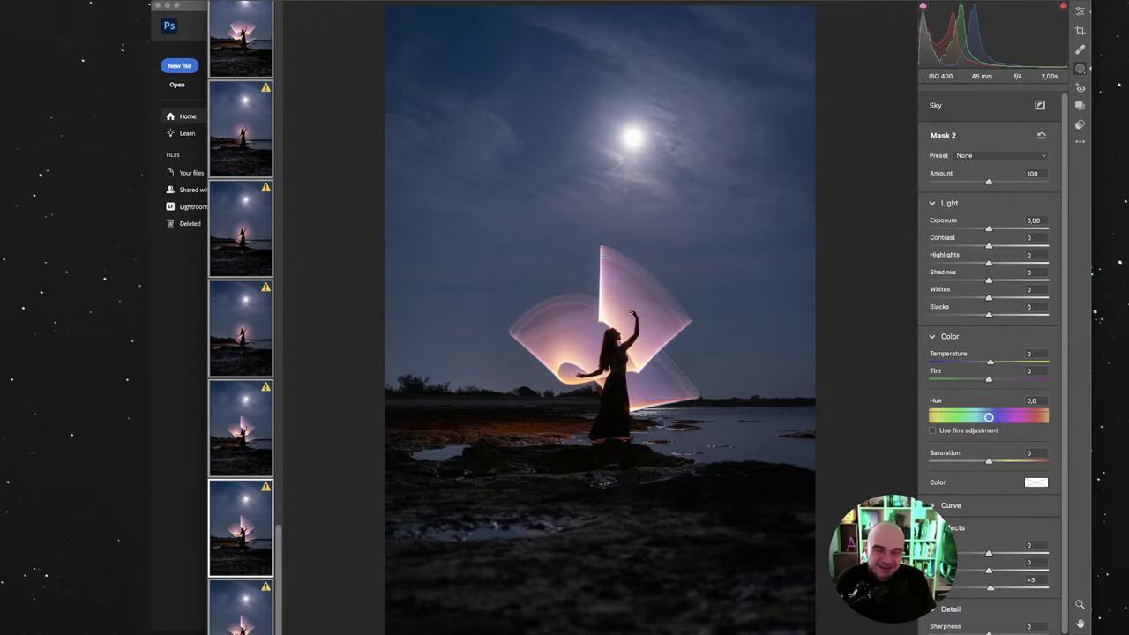
# Step: Try warmer and cooler sky temperatures, including -19, then reset Temperature to neutral 0
pyautogui.moveTo(993, 362); pyautogui.dragTo(997, 361)
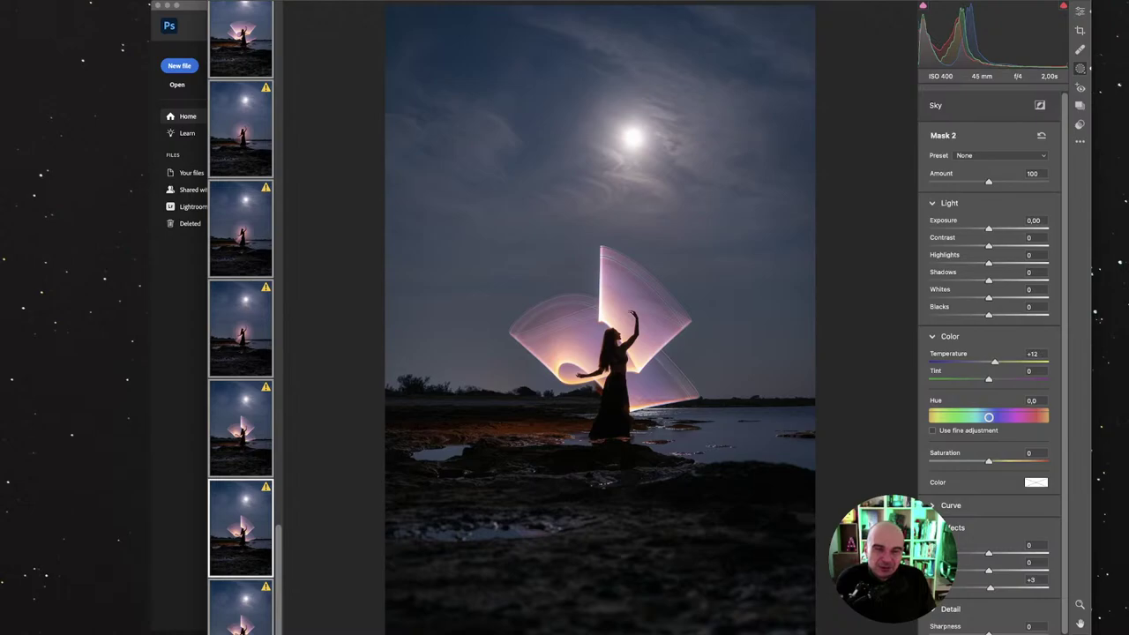
pyautogui.moveTo(995, 361); pyautogui.dragTo(980, 362)
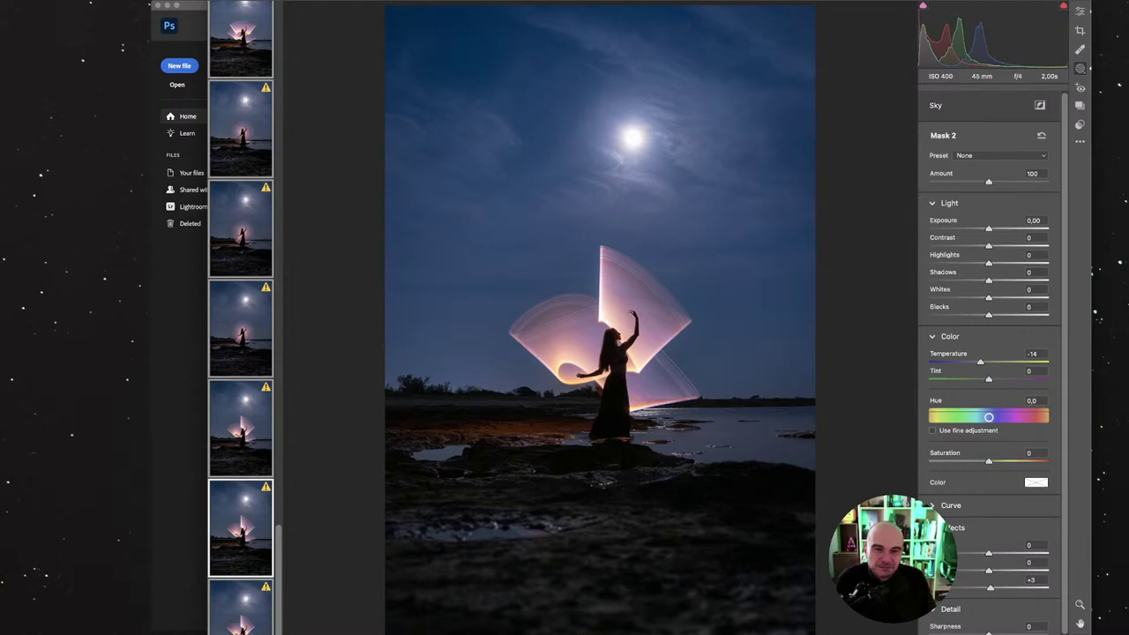
pyautogui.moveTo(981, 362); pyautogui.dragTo(1028, 361)
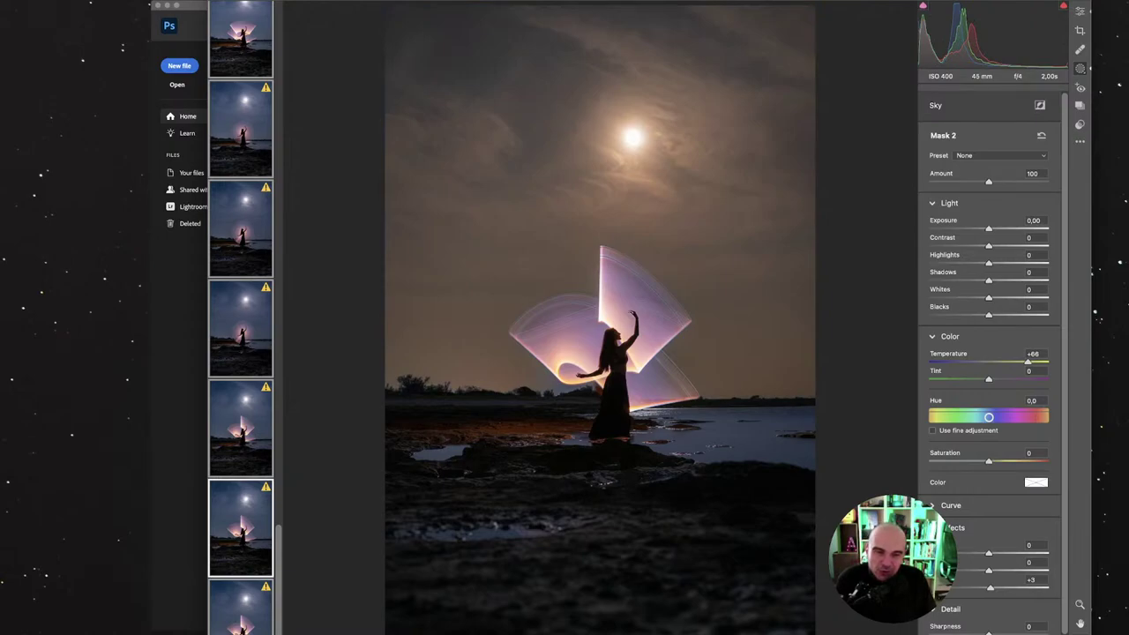
pyautogui.write('-19')
pyautogui.press('Return')
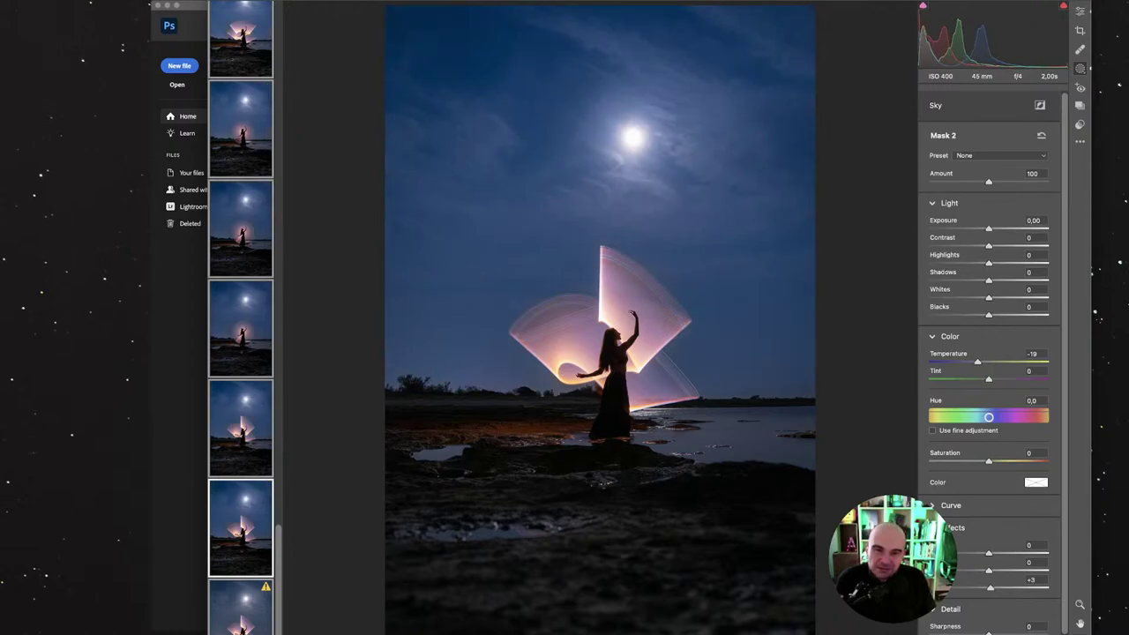
pyautogui.press('super+z')
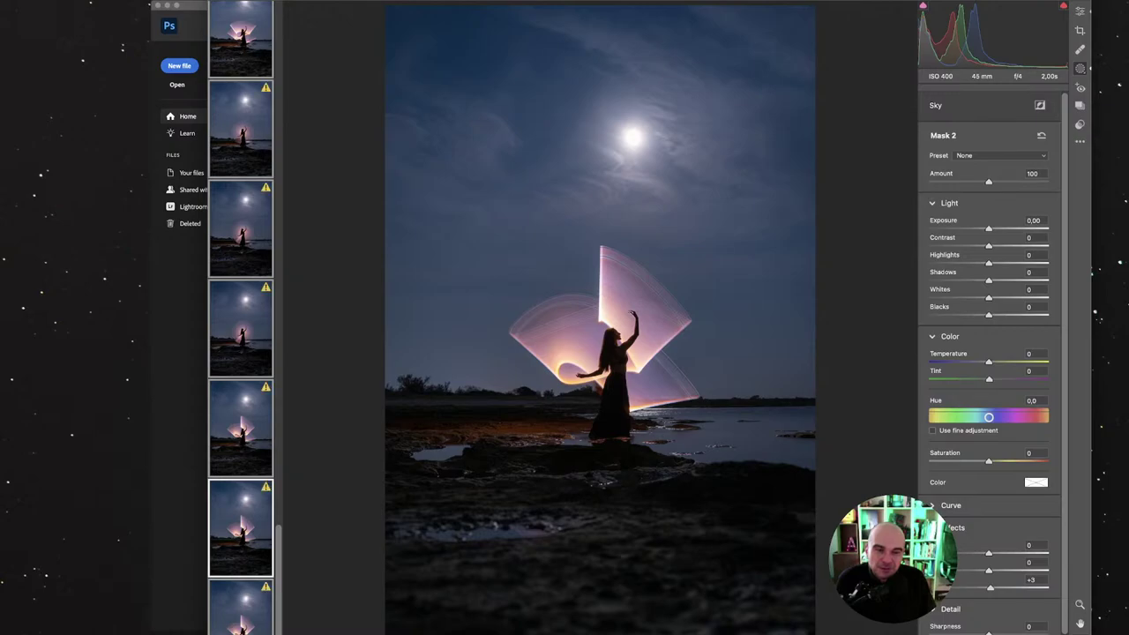
# Step: Settle the sky mask's Tint at +2 and raise its Contrast to +20
pyautogui.press('Up')
pyautogui.press('Up')
pyautogui.press('Up')
pyautogui.press('Up')
pyautogui.press('Up')
pyautogui.press('Up')
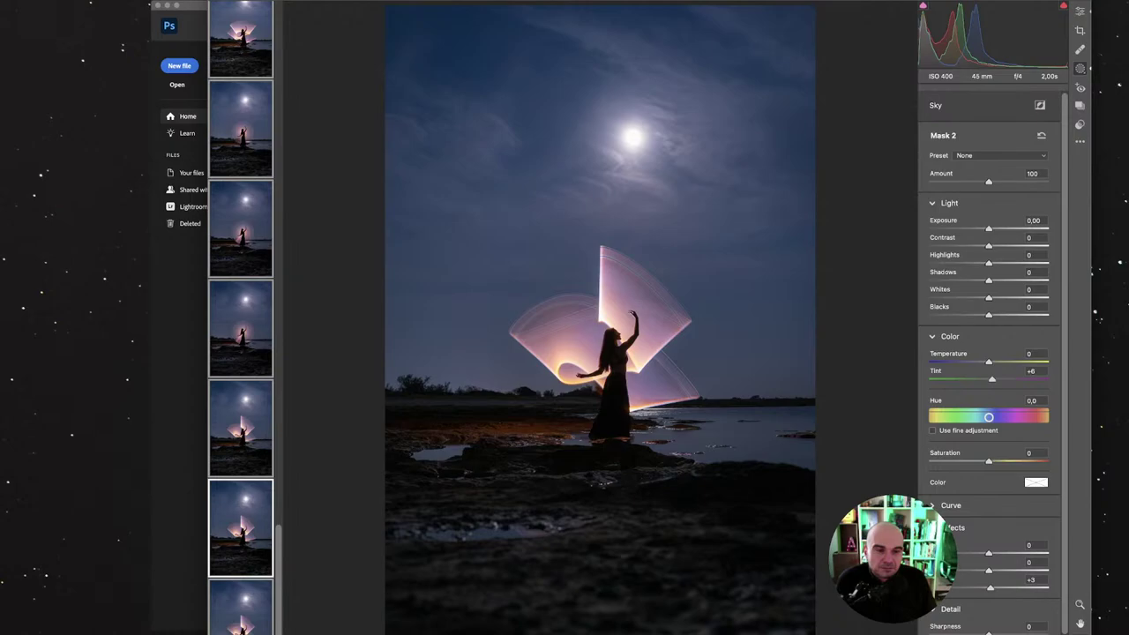
pyautogui.press('Down')
pyautogui.press('Down')
pyautogui.press('Down')
pyautogui.press('Down')
pyautogui.press('Down')
pyautogui.press('Up')
pyautogui.press('Up')
pyautogui.press('Down')
pyautogui.press('Down')
pyautogui.press('Up')
pyautogui.press('Up')
pyautogui.press('Down')
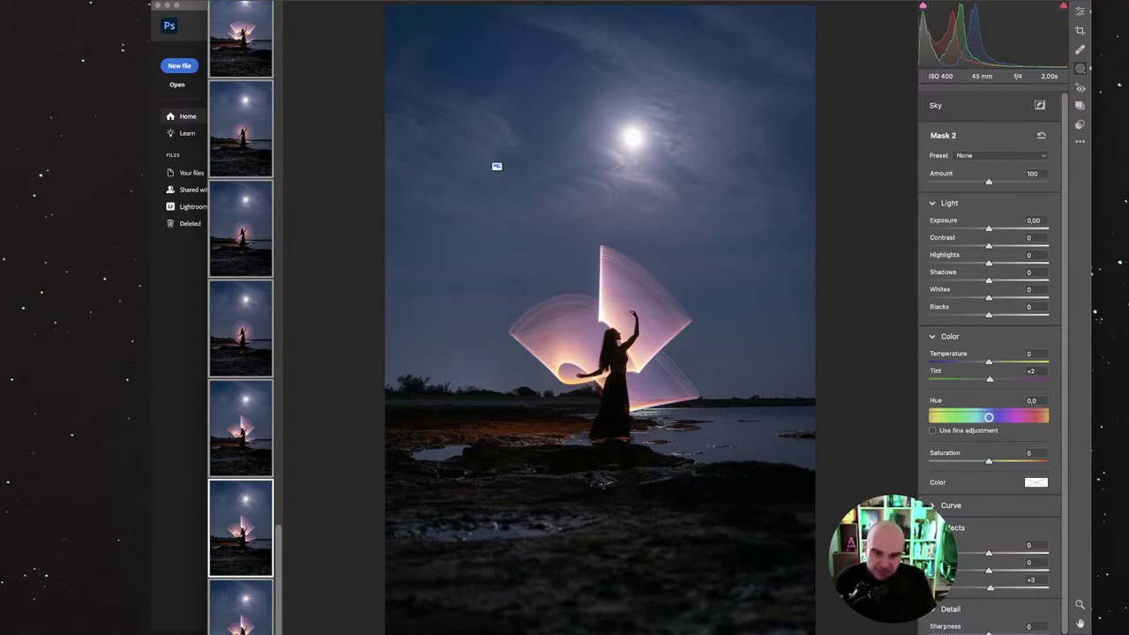
pyautogui.moveTo(988, 246)
pyautogui.mouseDown()
pyautogui.moveTo(1011, 245)
pyautogui.moveTo(990, 245)
pyautogui.moveTo(1000, 245)
pyautogui.mouseUp()
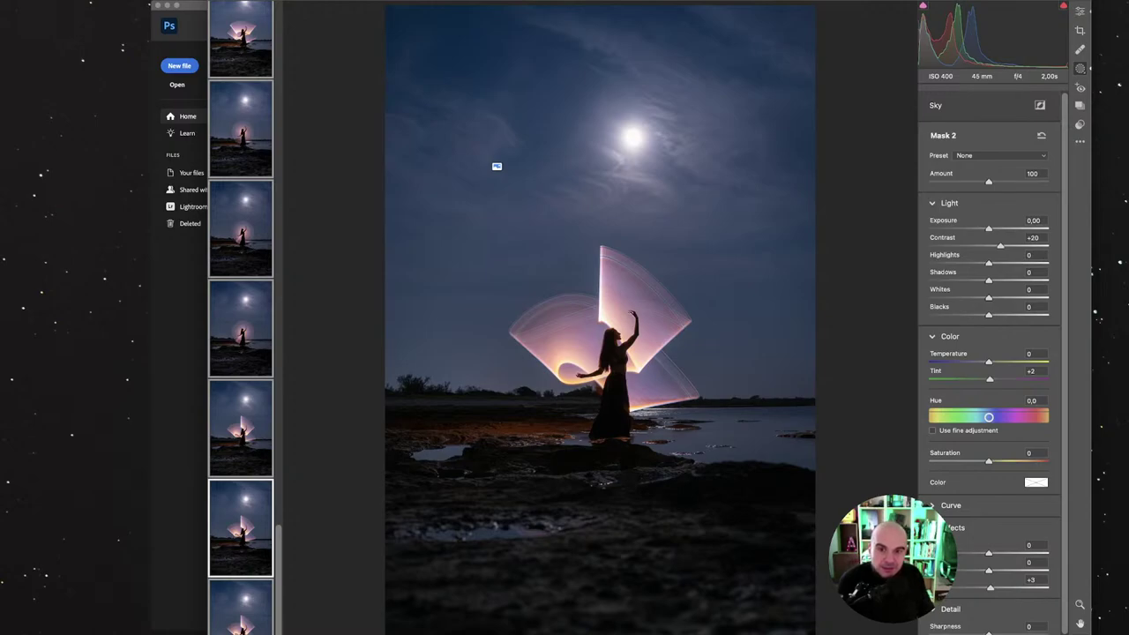
# Step: Inspect the sky mask zoomed in on the dancer, then return to the main Edit panel
pyautogui.press('super+alt+0')
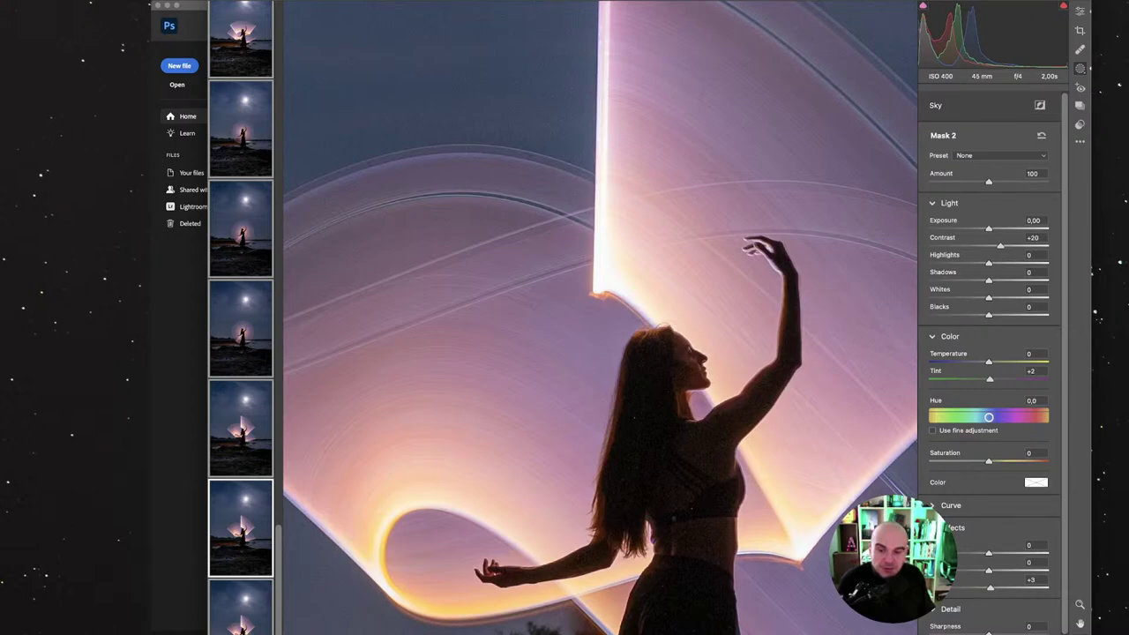
pyautogui.press('super+0')
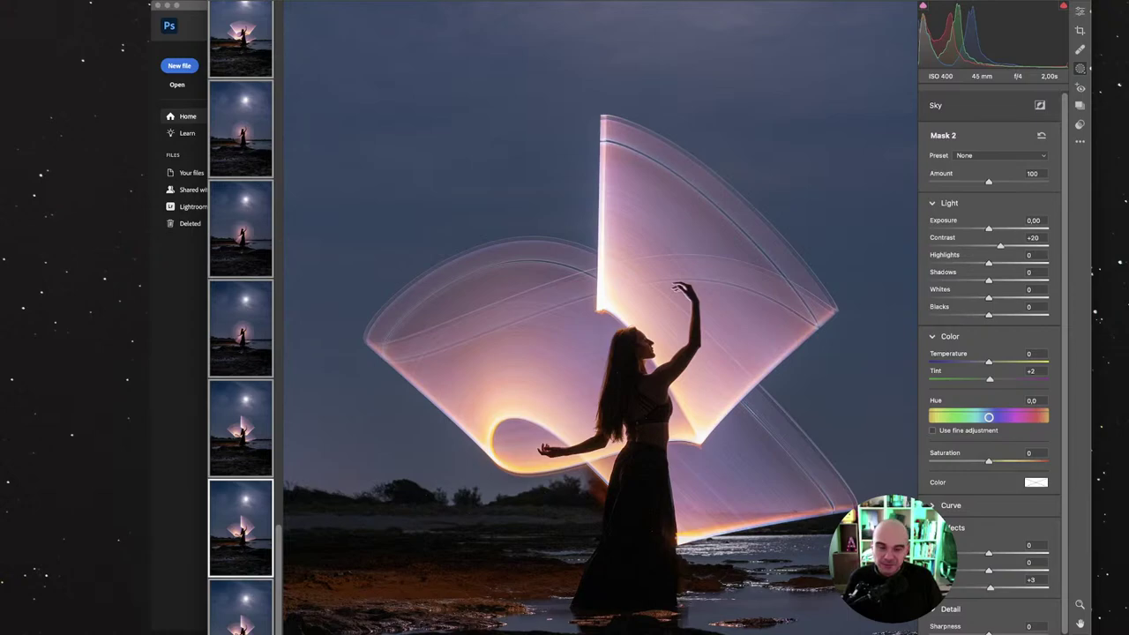
pyautogui.press('super+0')
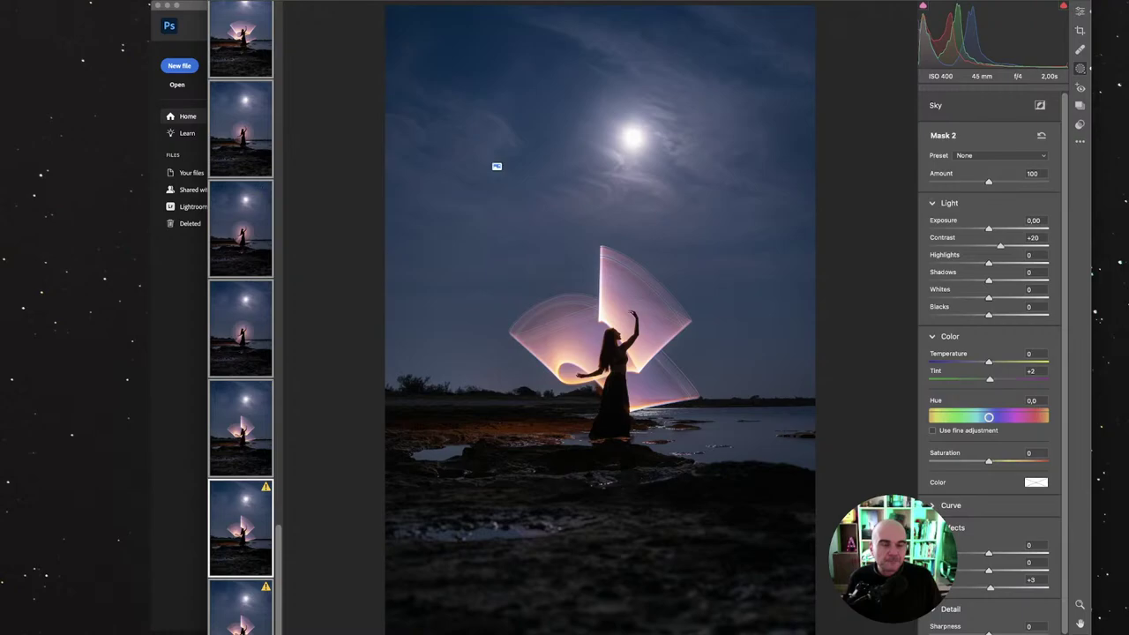
pyautogui.press('e')
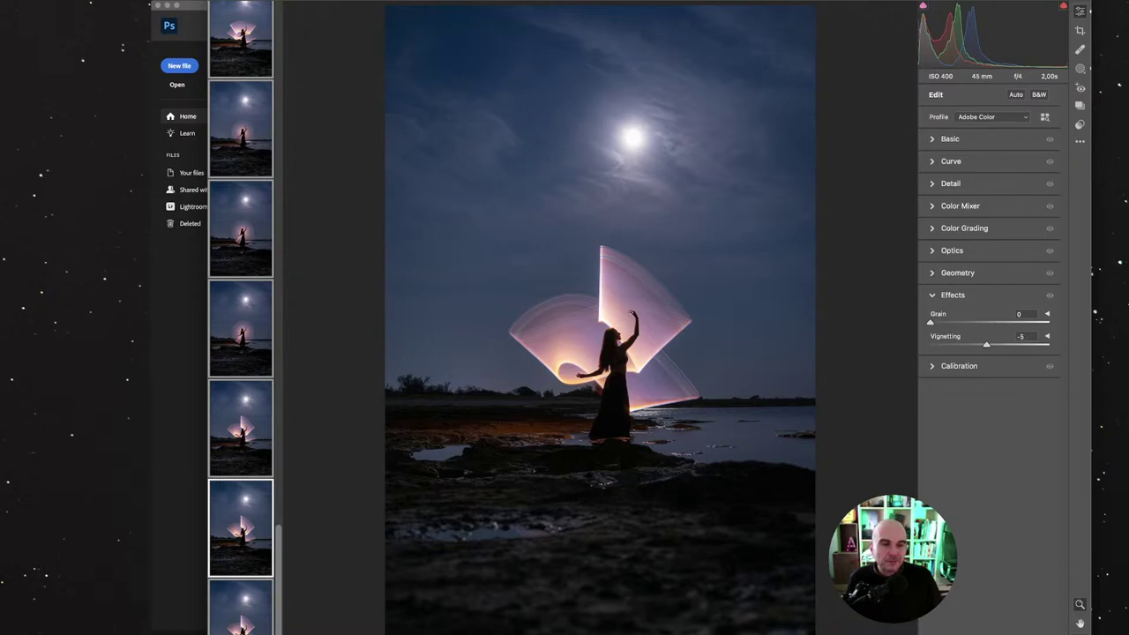
# Step: In Detail, set Noise Reduction to 35 and Color Noise Reduction to 48, zoomed in on the dancer
pyautogui.click(950, 184)
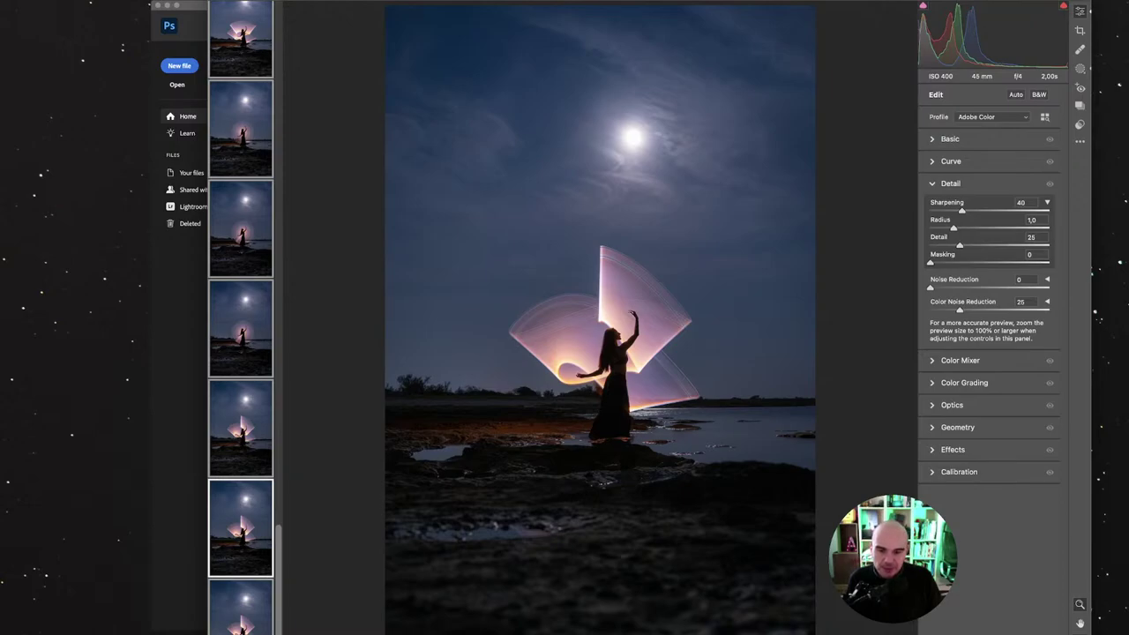
pyautogui.press('super+equal')
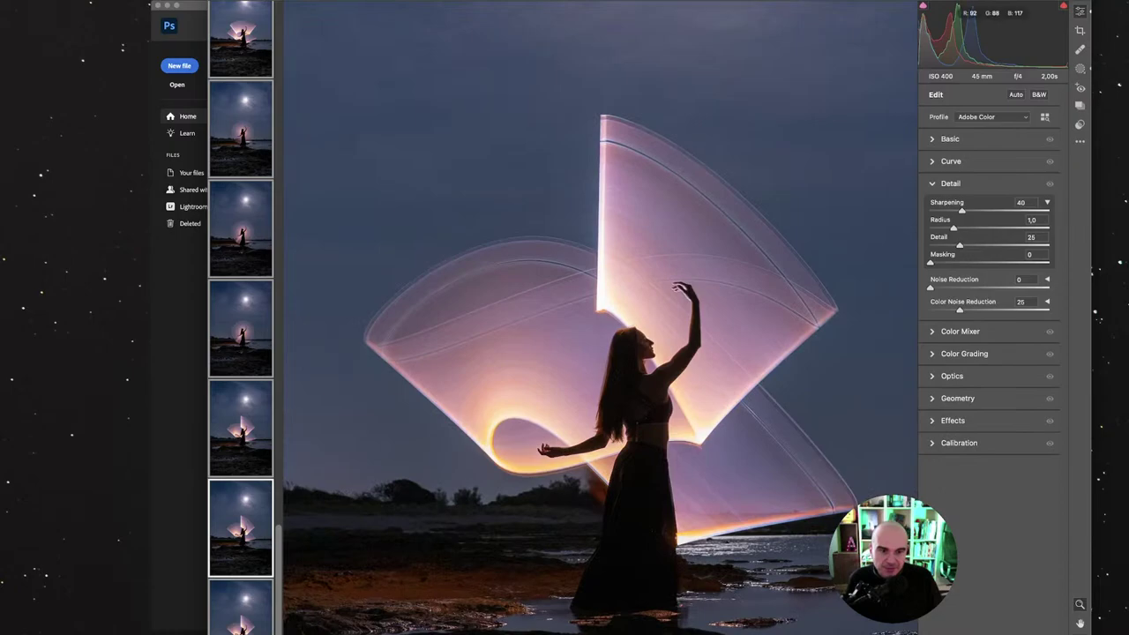
pyautogui.moveTo(930, 287); pyautogui.dragTo(986, 309)
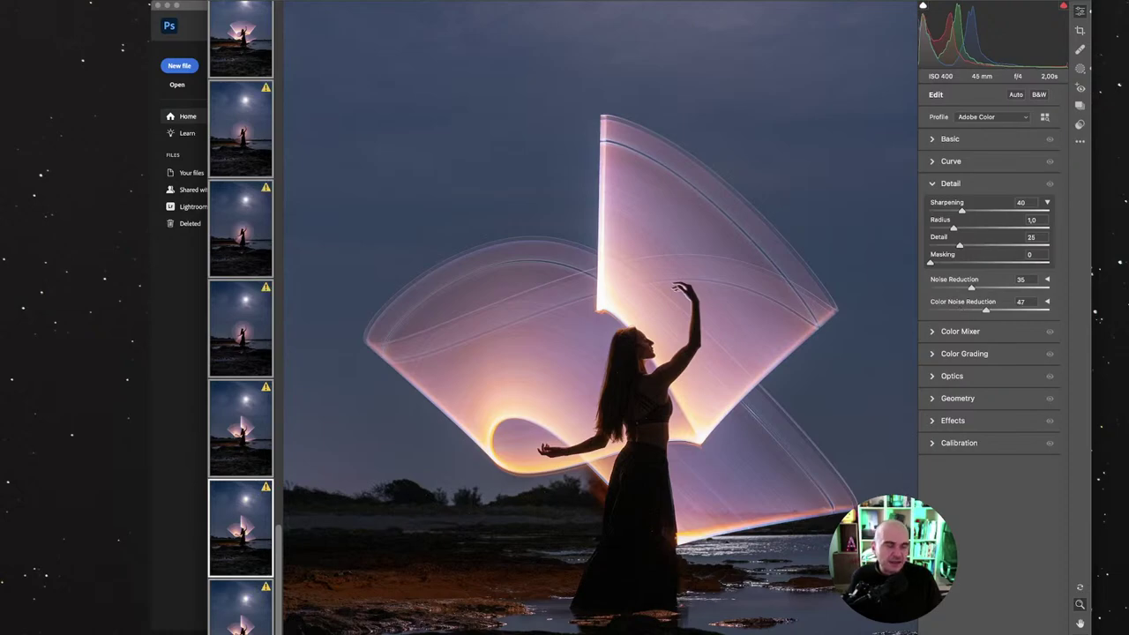
pyautogui.moveTo(987, 310); pyautogui.dragTo(987, 309)
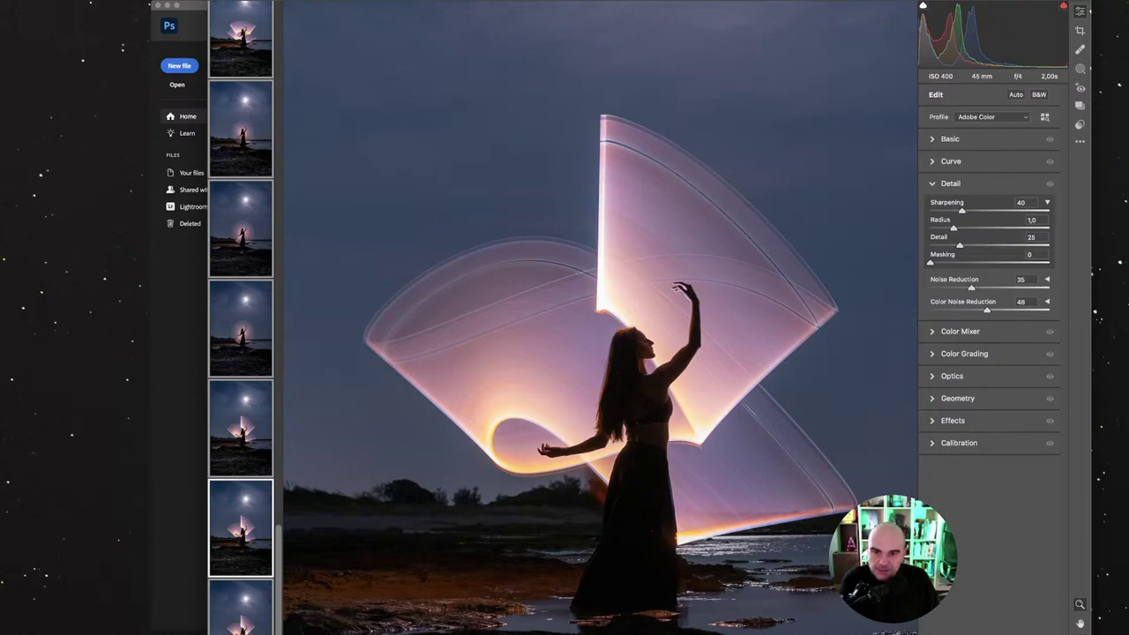
pyautogui.press('super+equal')
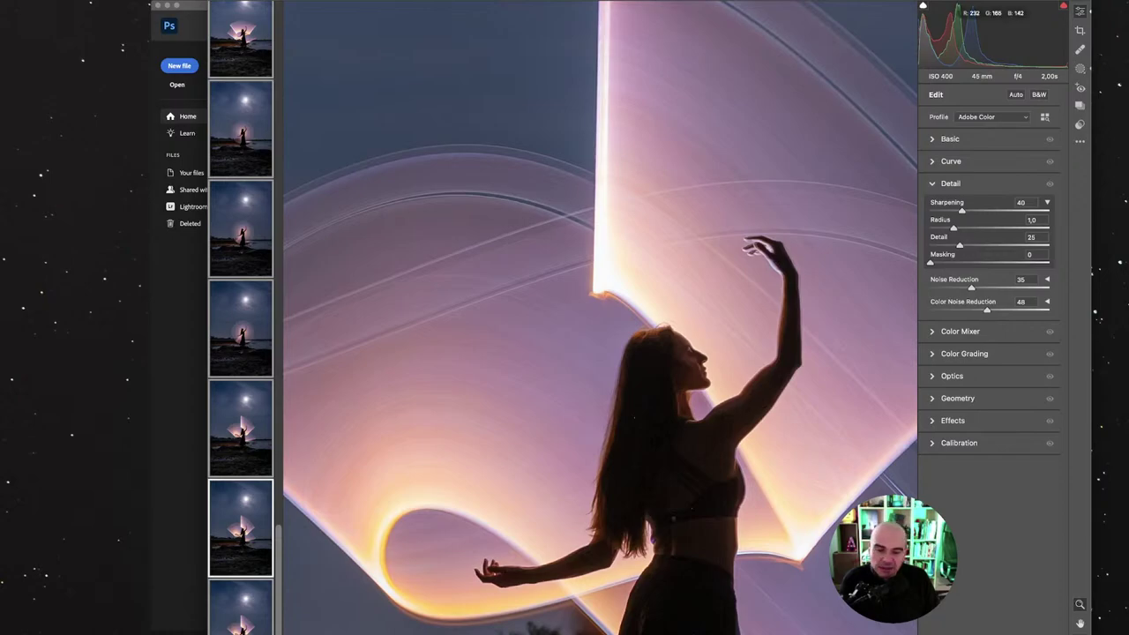
pyautogui.press('super+0')
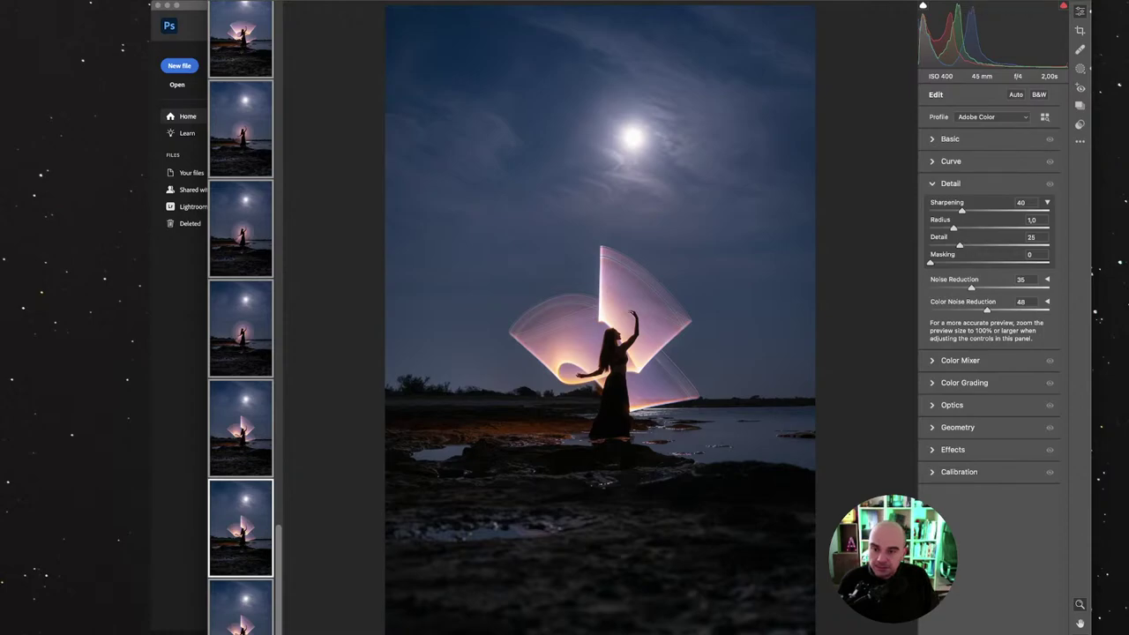
pyautogui.moveTo(240, 228)
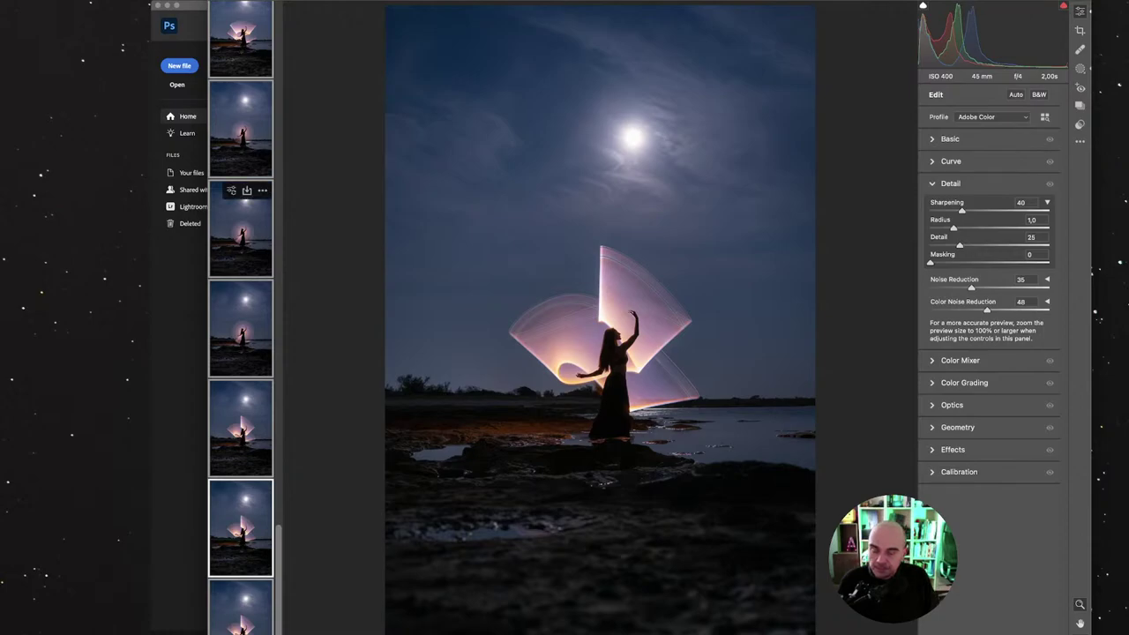
# Step: Open the kneeling-dancer light-trail shot from the filmstrip and zoom in on it
pyautogui.scroll(10, 240, 318)
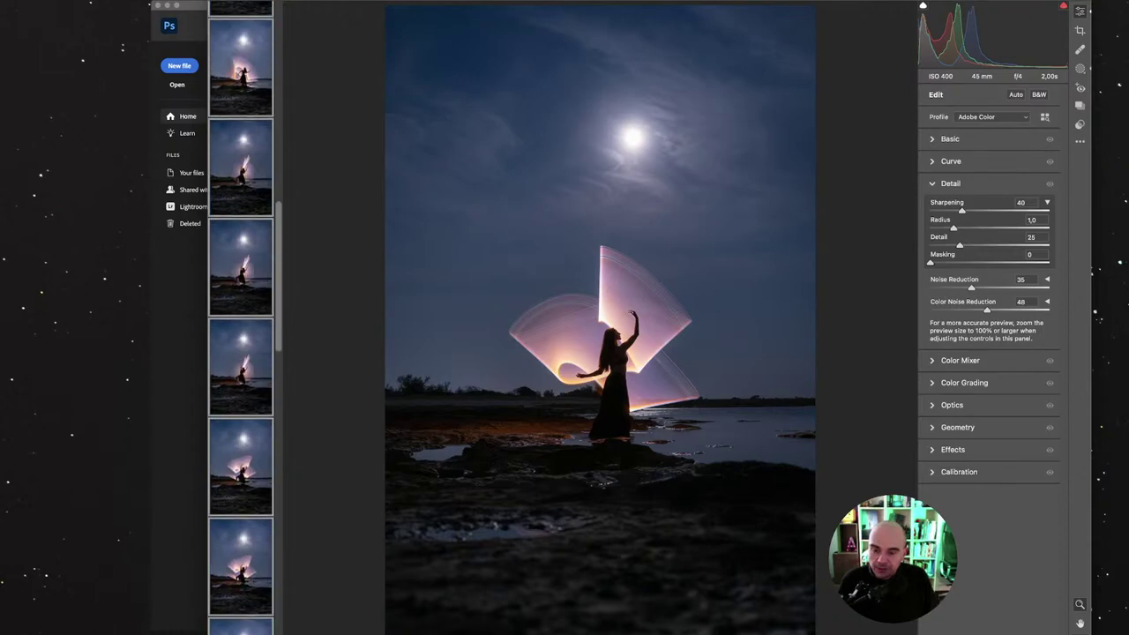
pyautogui.click(240, 468)
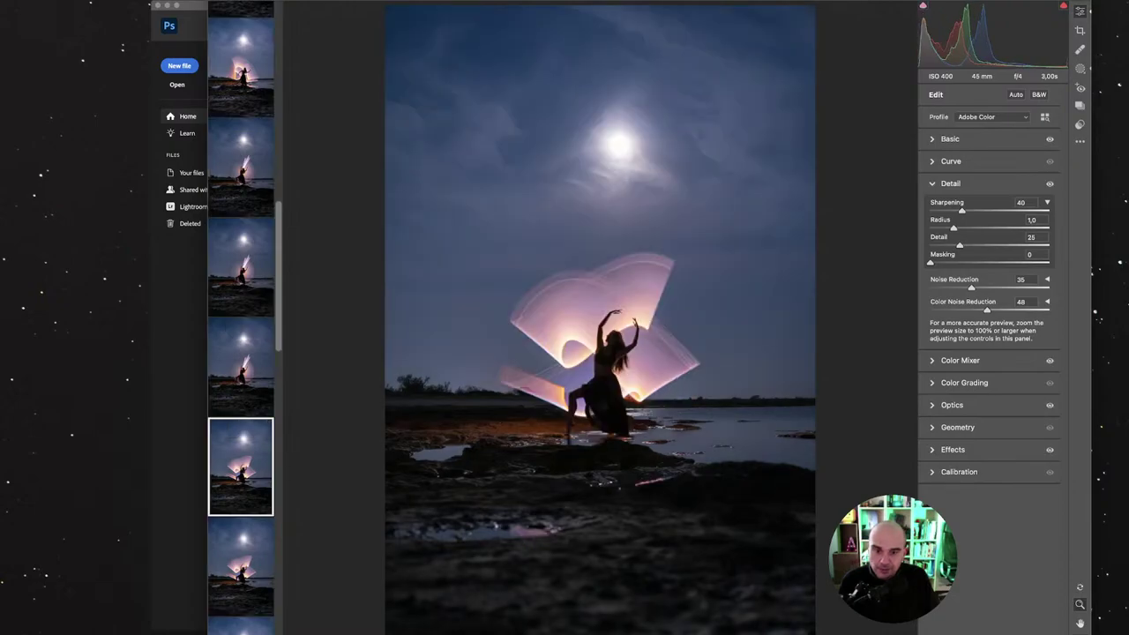
pyautogui.hotkey('ctrl', 'alt', '0')
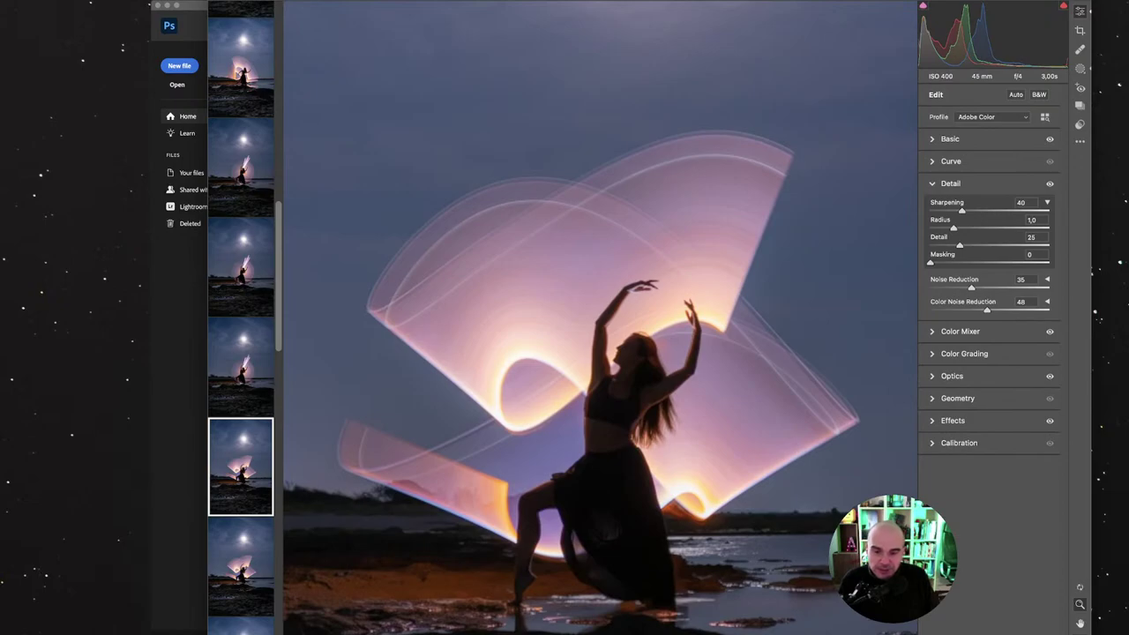
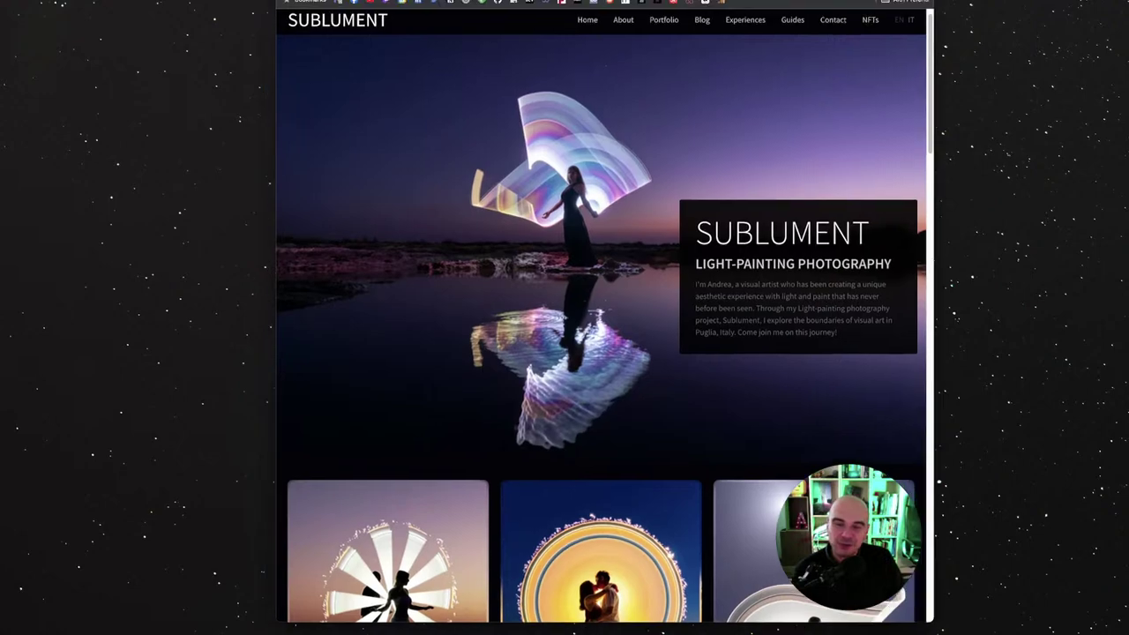
# Step: Scroll down the Sublument home page, then jump back to the top
pyautogui.scroll(-3, 604, 318)
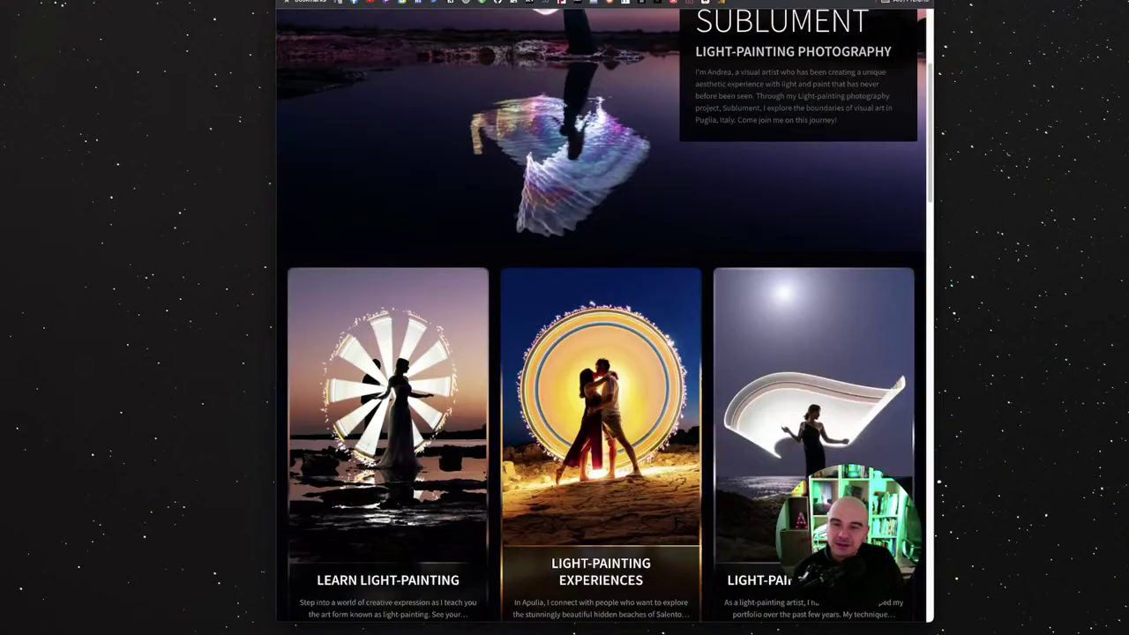
pyautogui.scroll(-5, 605, 318)
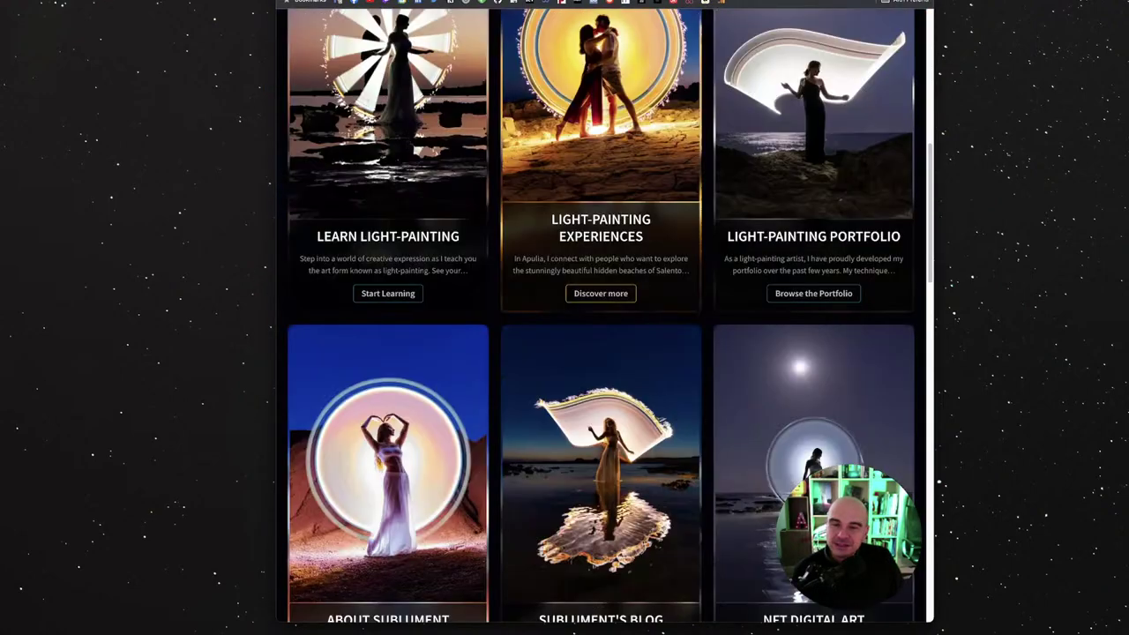
pyautogui.press('Home')
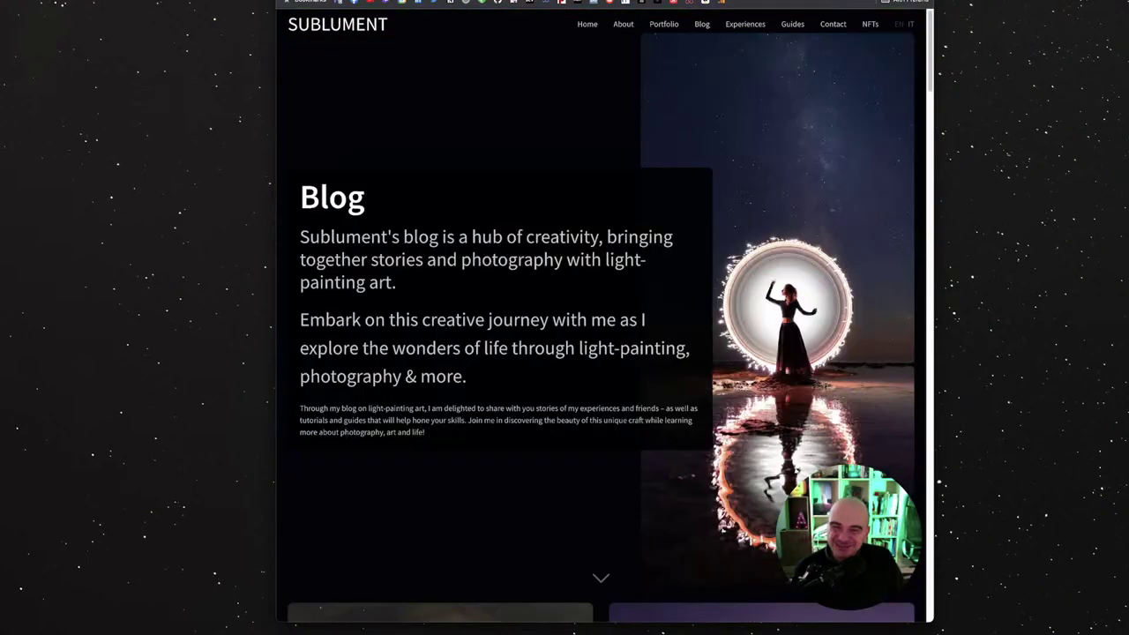
# Step: Scroll through the blog posts to find the narrow-space light-painting portraits article
pyautogui.scroll(-8, 601, 318)
pyautogui.scroll(5, 601, 317)
pyautogui.scroll(-3, 601, 318)
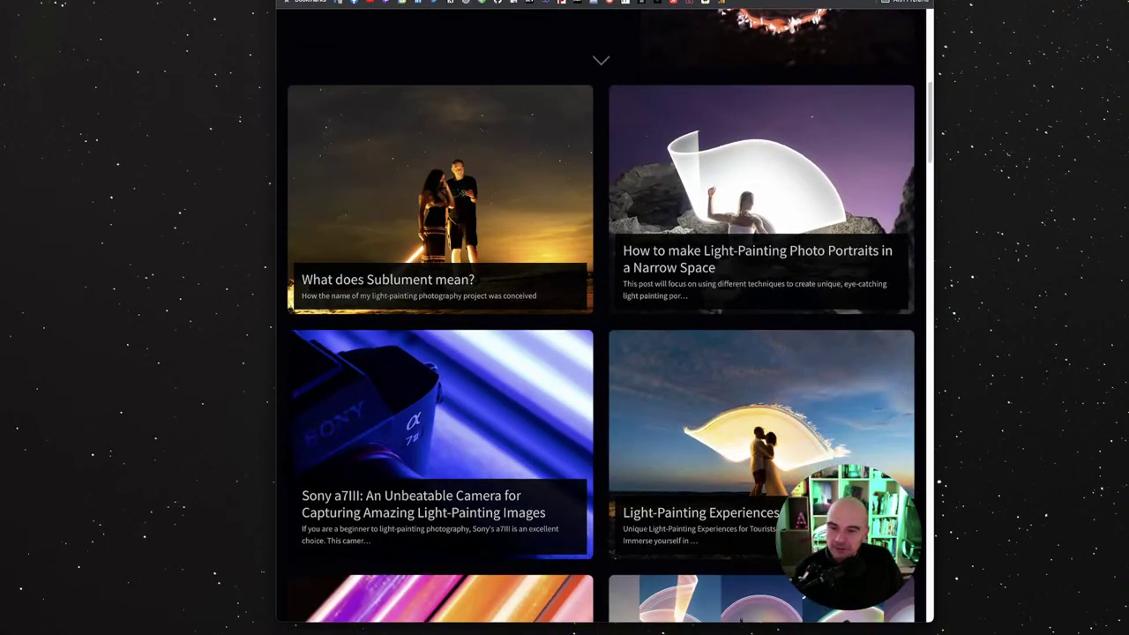
pyautogui.scroll(-3, 601, 318)
pyautogui.scroll(7, 600, 317)
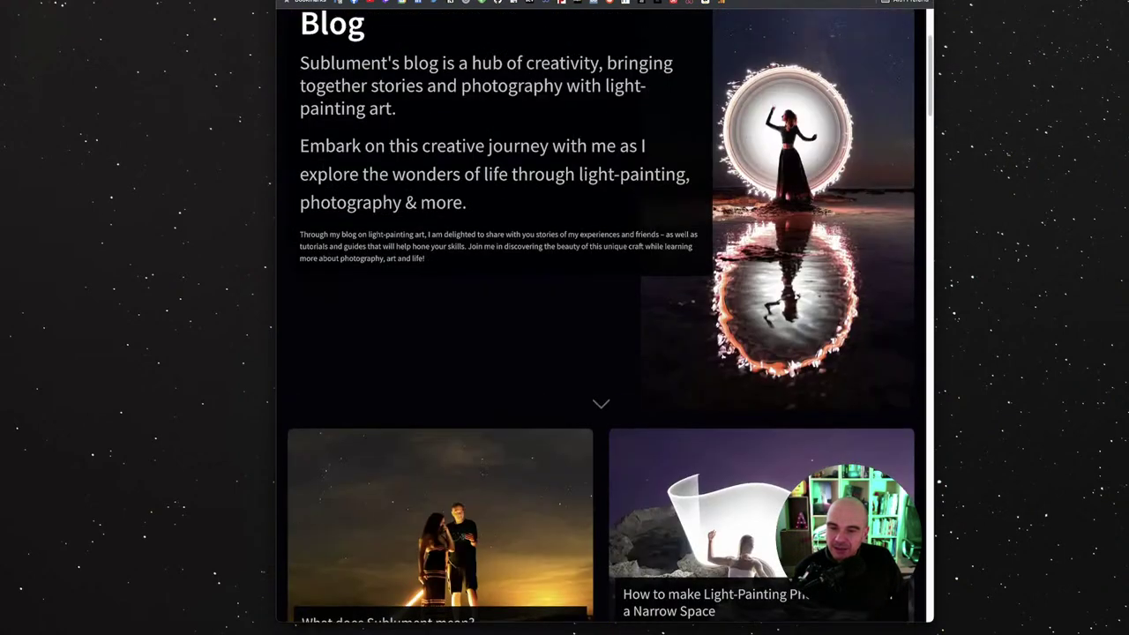
pyautogui.scroll(-14, 601, 318)
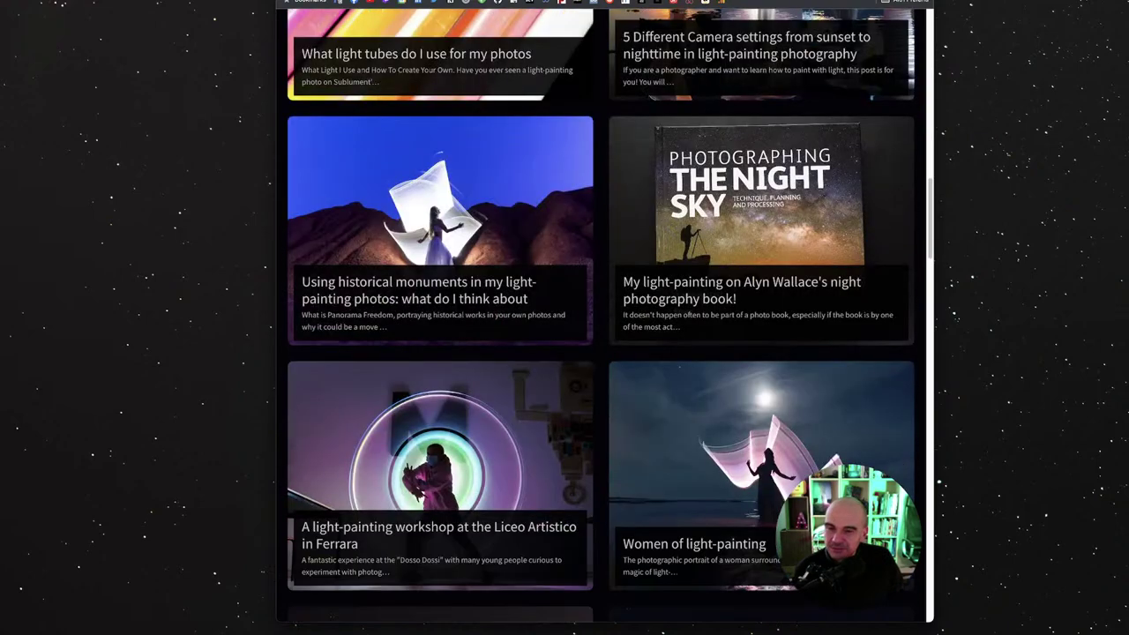
pyautogui.scroll(10, 601, 317)
pyautogui.scroll(6, 601, 318)
pyautogui.scroll(-8, 601, 317)
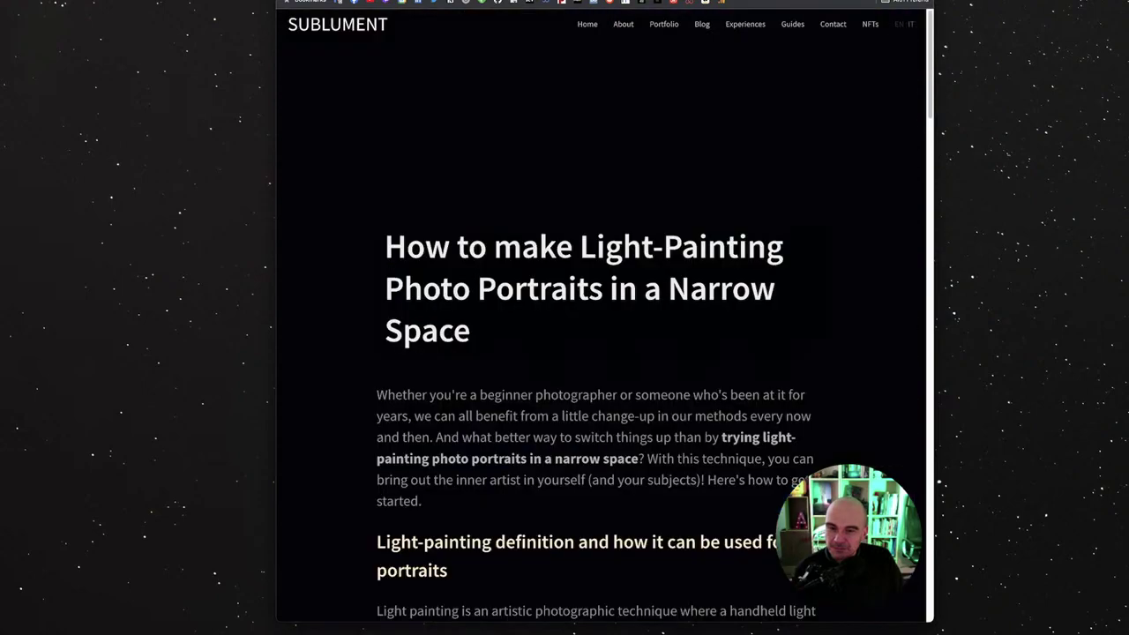
pyautogui.scroll(-12, 600, 318)
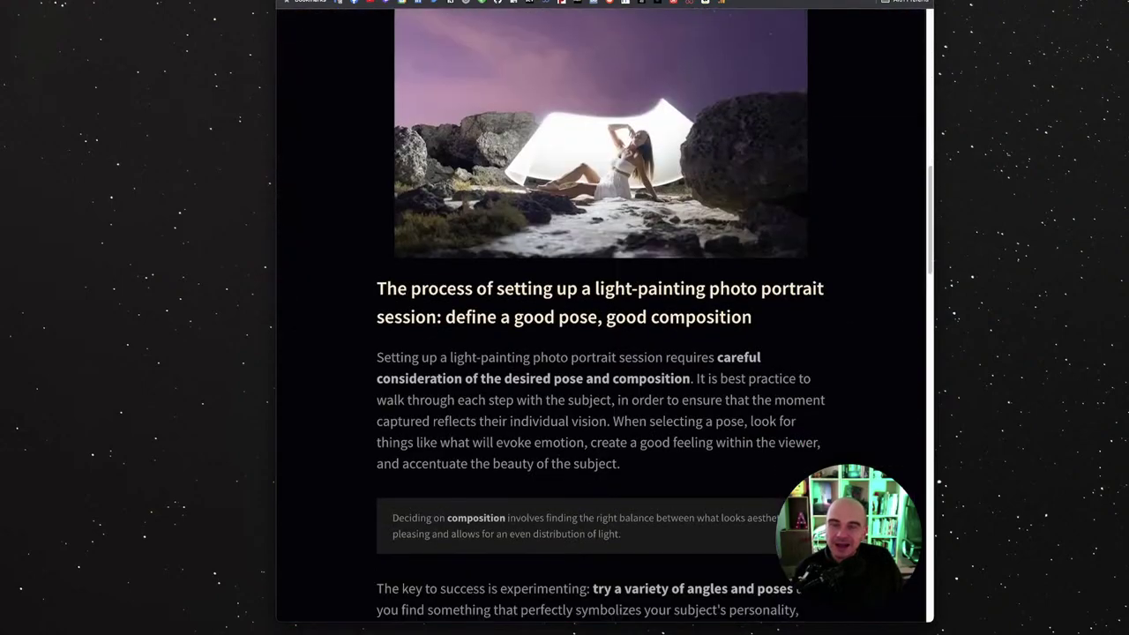
pyautogui.scroll(1, 601, 318)
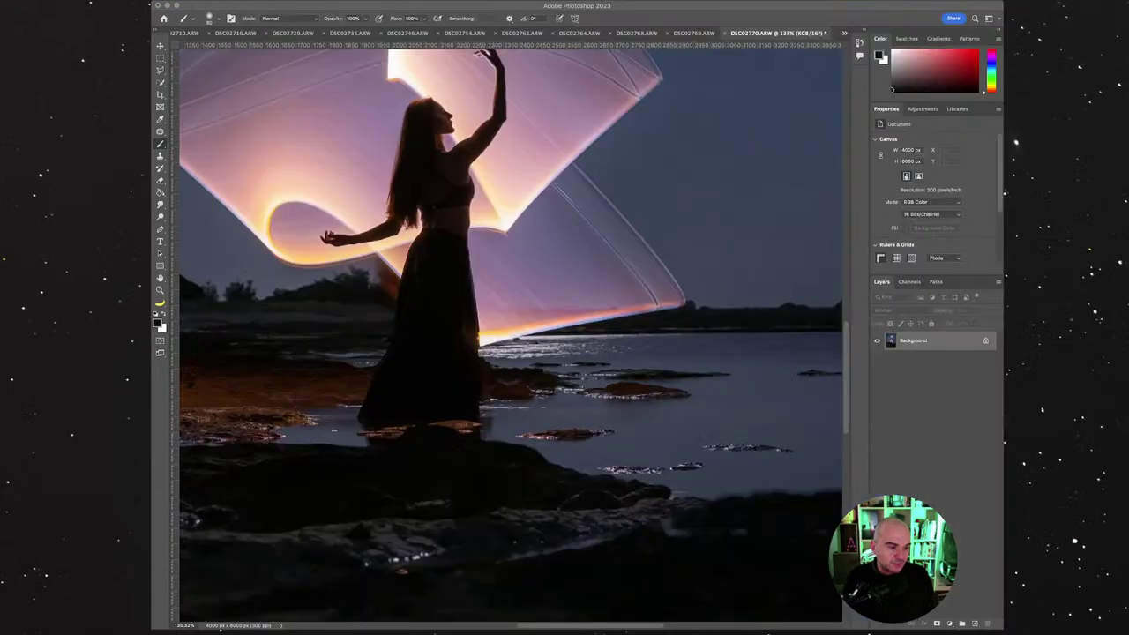
# Step: Fit the dancer photo to the window, then switch from DSC02729.ARW to the first tab, DSC02710.ARW
pyautogui.scroll(4, 306, 240)
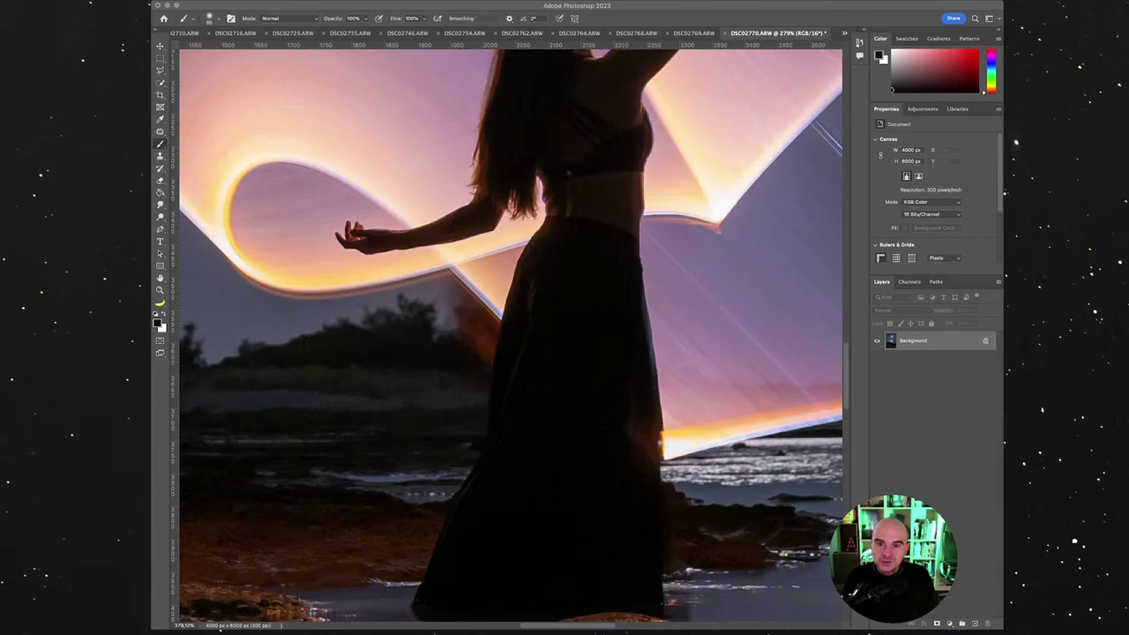
pyautogui.press('super+0')
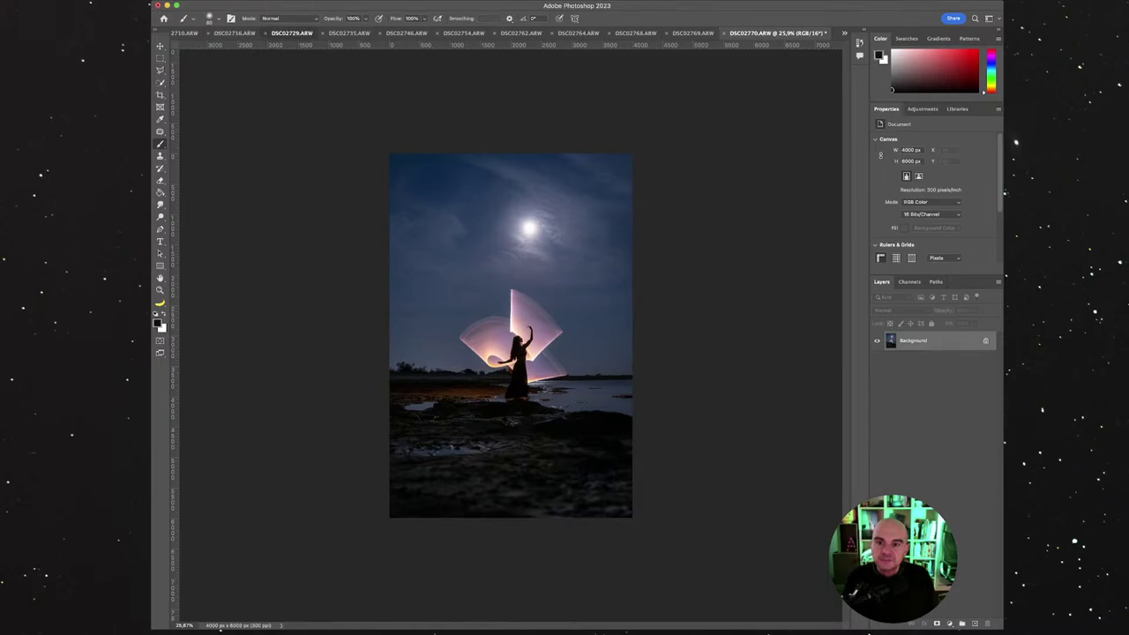
pyautogui.click(291, 33)
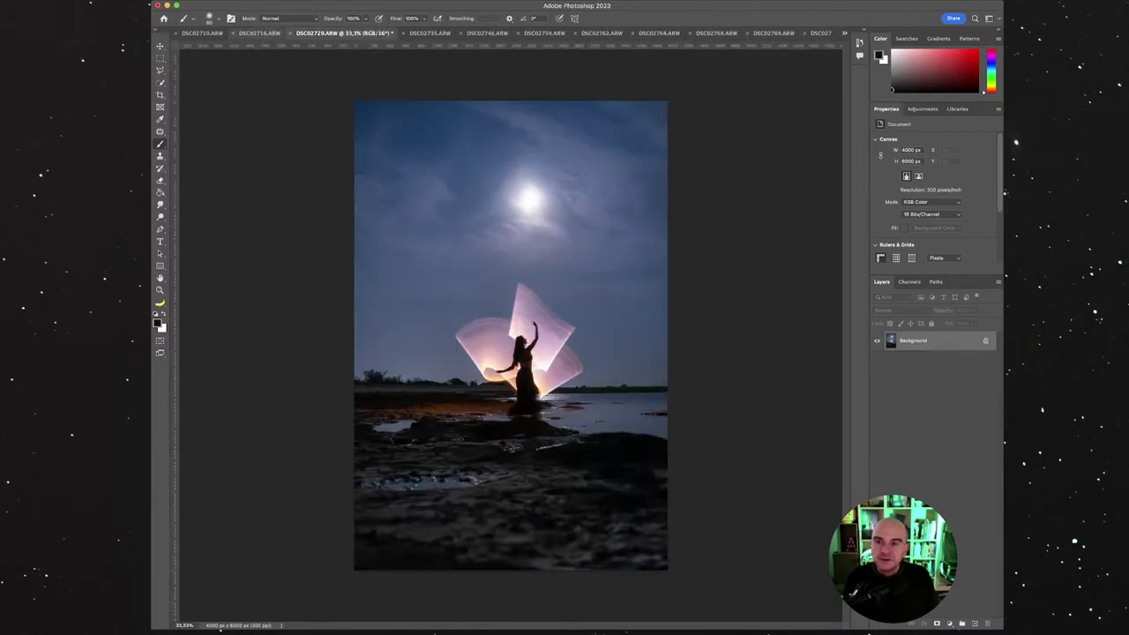
pyautogui.click(202, 32)
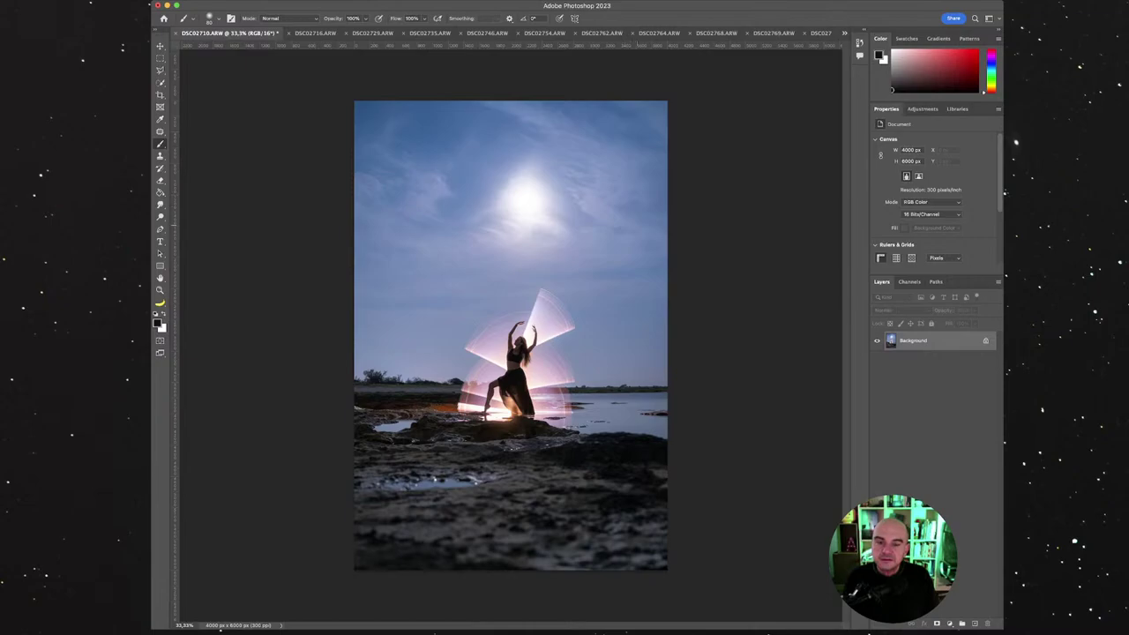
# Step: Cycle through DSC02729, DSC02629, DSC02664, DSC02676, DSC02693 and DSC02697, ending on DSC02729.ARW
pyautogui.hotkey('ctrl', 'Tab')
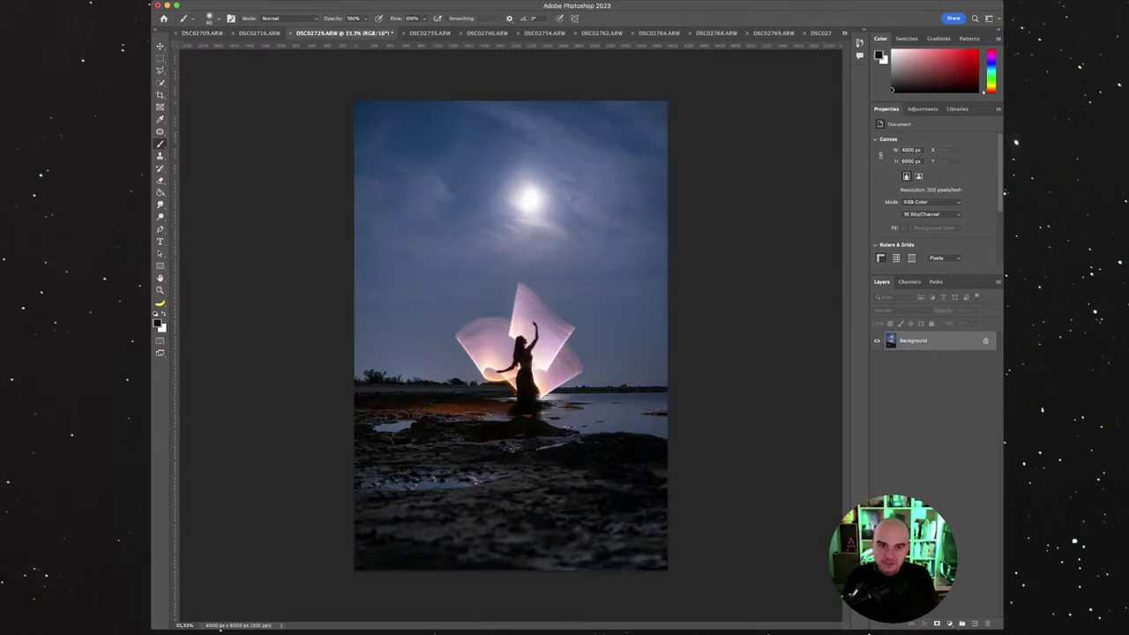
pyautogui.hotkey('ctrl', 'Tab')
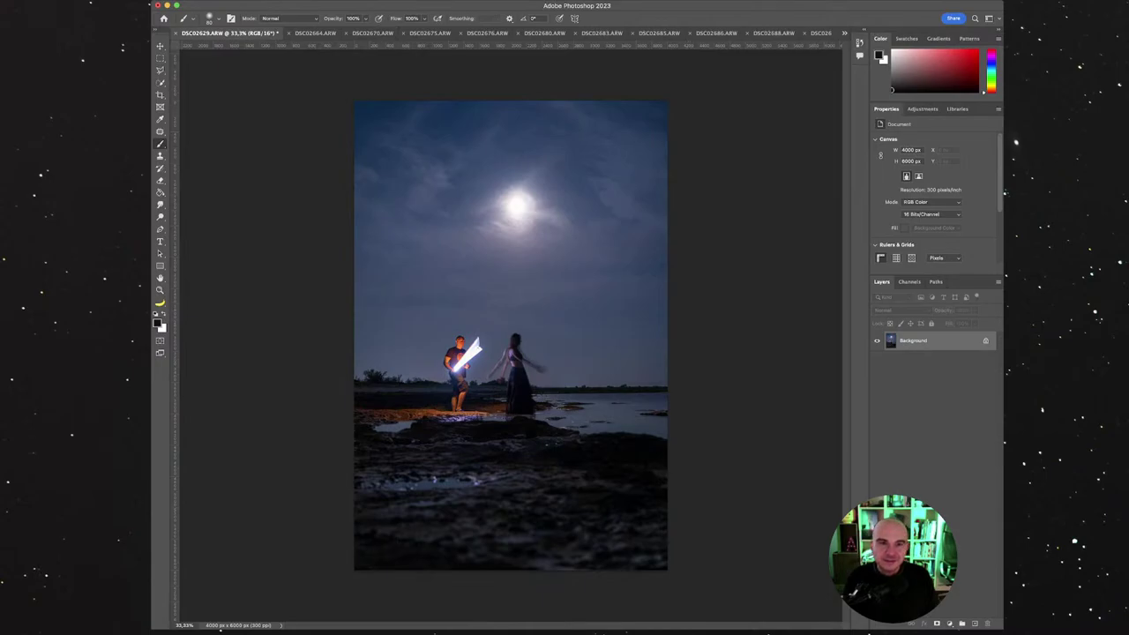
pyautogui.hotkey('ctrl', 'Tab')
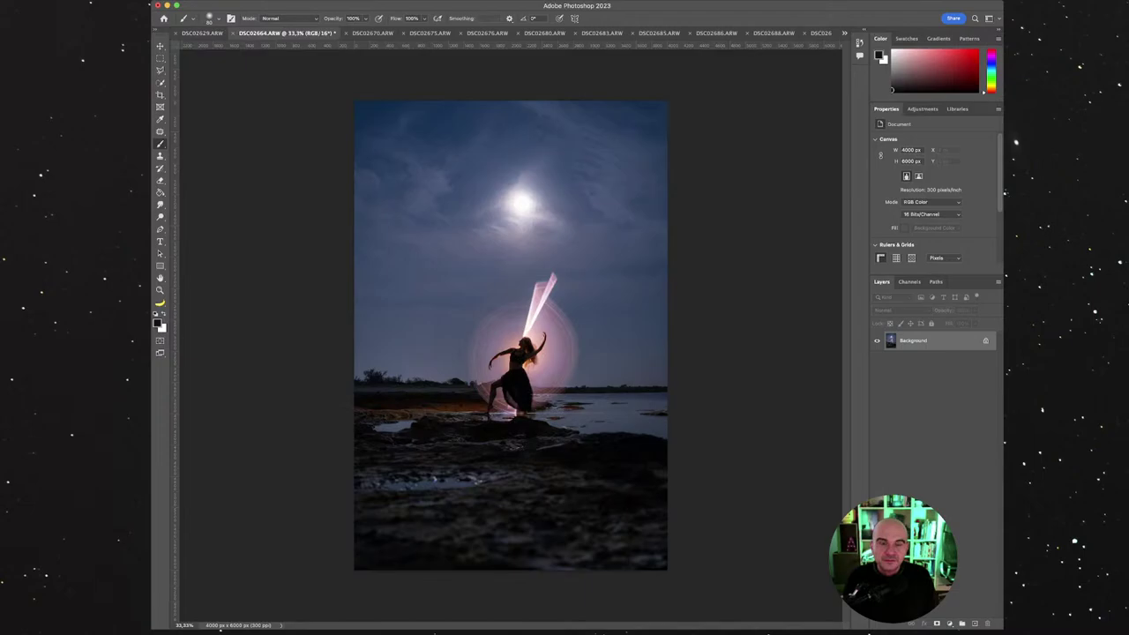
pyautogui.hotkey('ctrl', 'Tab')
pyautogui.hotkey('ctrl', 'Tab')
pyautogui.hotkey('ctrl', 'Tab')
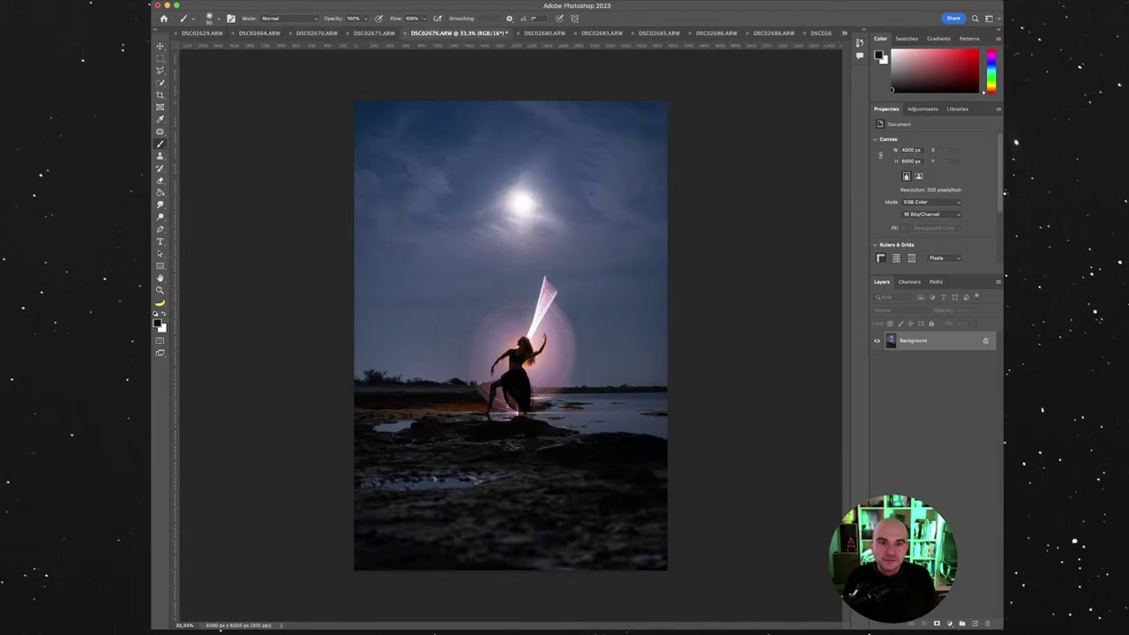
pyautogui.hotkey('ctrl', 'Tab')
pyautogui.hotkey('ctrl', 'Tab')
pyautogui.hotkey('ctrl', 'Tab')
pyautogui.hotkey('ctrl', 'Tab')
pyautogui.hotkey('ctrl', 'Tab')
pyautogui.hotkey('ctrl', 'Tab')
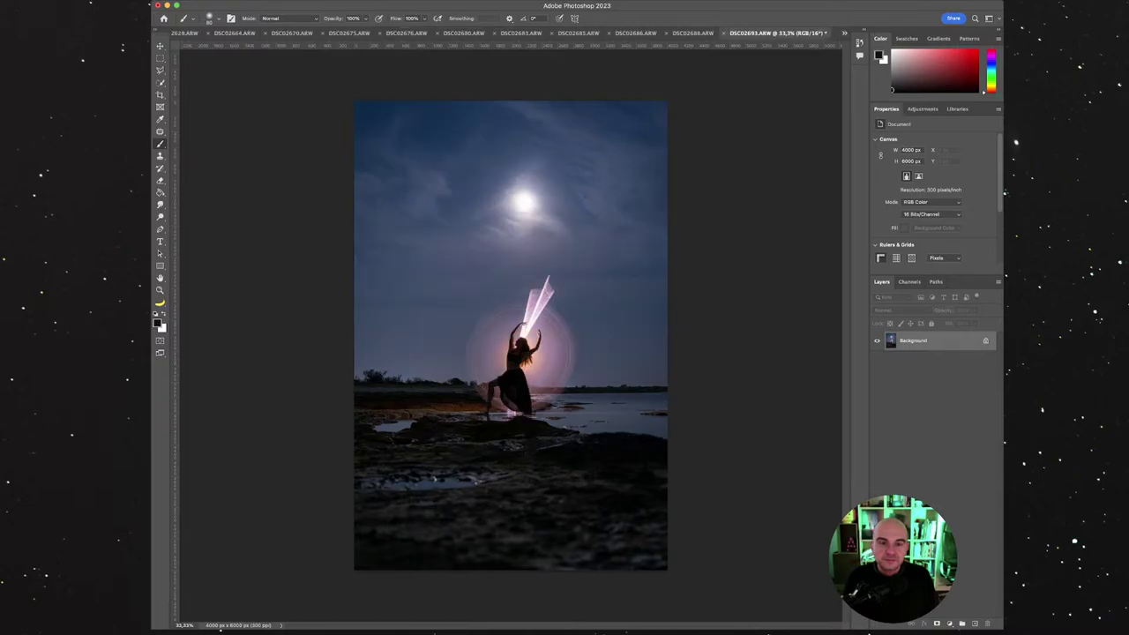
pyautogui.hotkey('ctrl', 'Tab')
pyautogui.hotkey('ctrl', 'Tab')
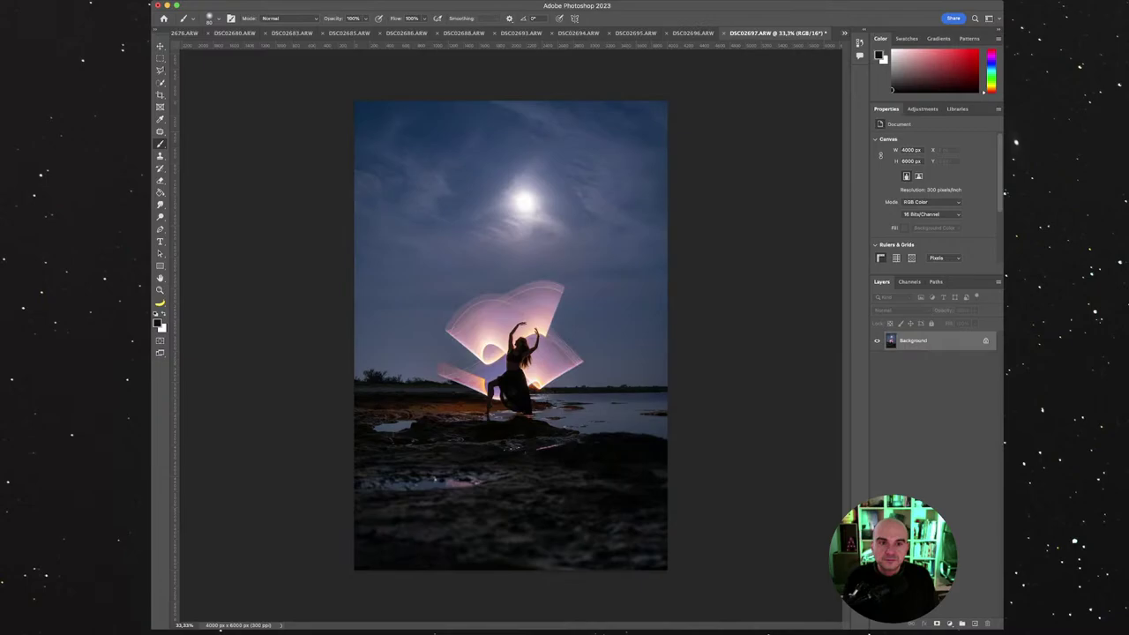
pyautogui.hotkey('ctrl', 'Tab')
pyautogui.hotkey('ctrl', 'Tab')
pyautogui.hotkey('ctrl', 'Tab')
pyautogui.hotkey('ctrl', 'Tab')
pyautogui.hotkey('ctrl', 'Tab')
pyautogui.hotkey('ctrl', 'Tab')
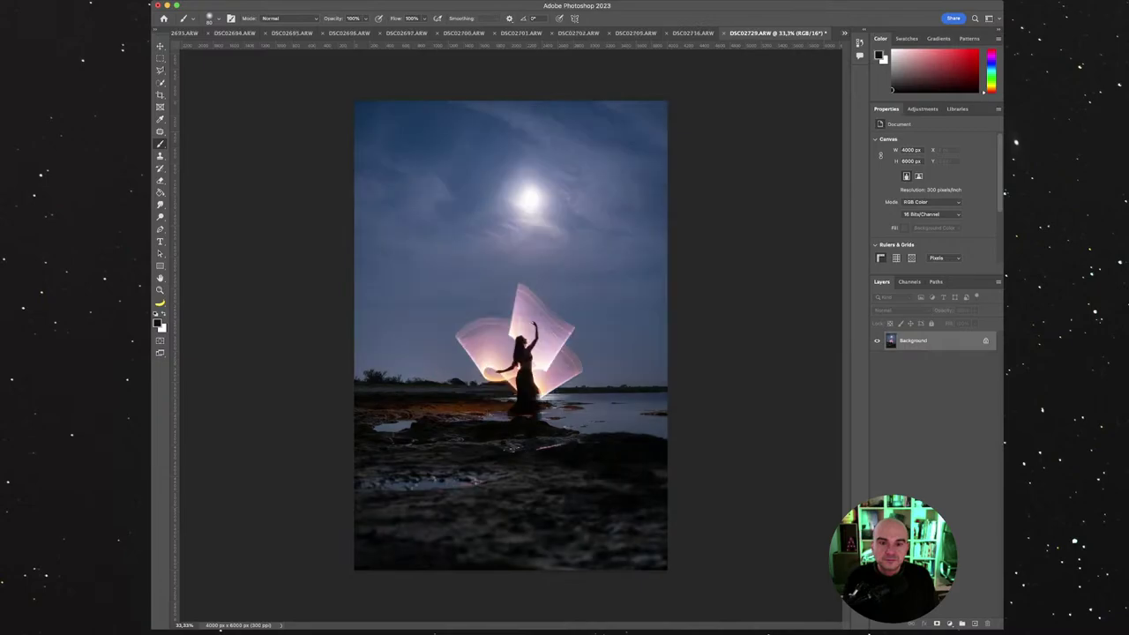